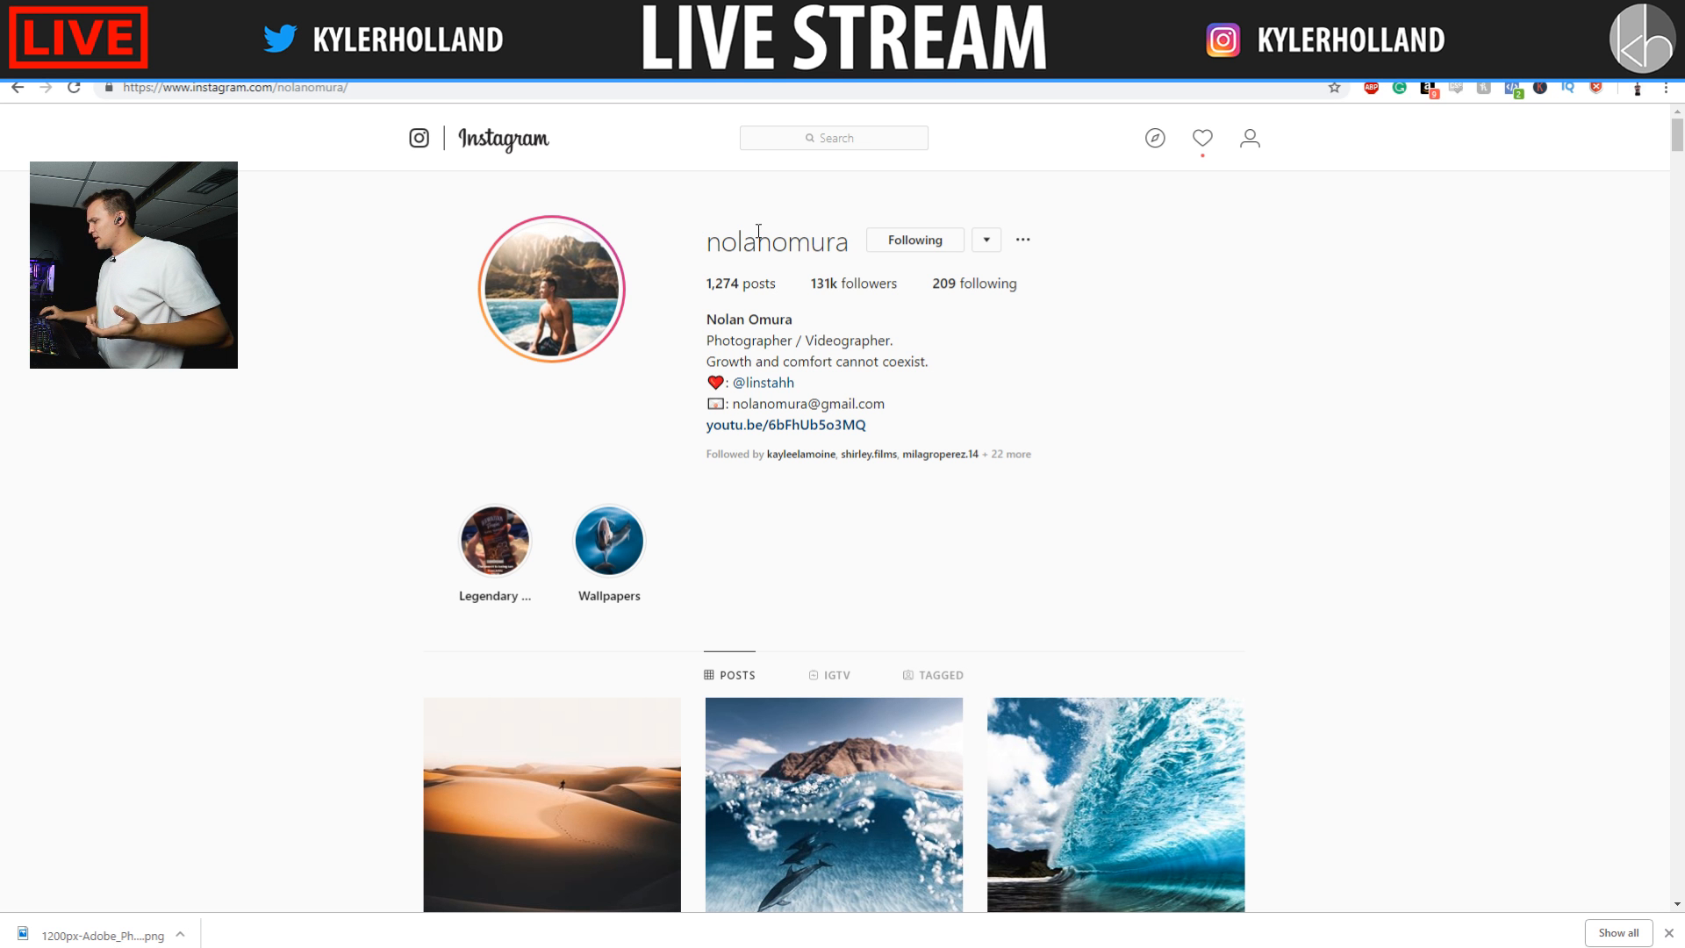
# Browse the photographer's profile grid and open the underwater post of a swimmer above white sand
pyautogui.click(1668, 932)
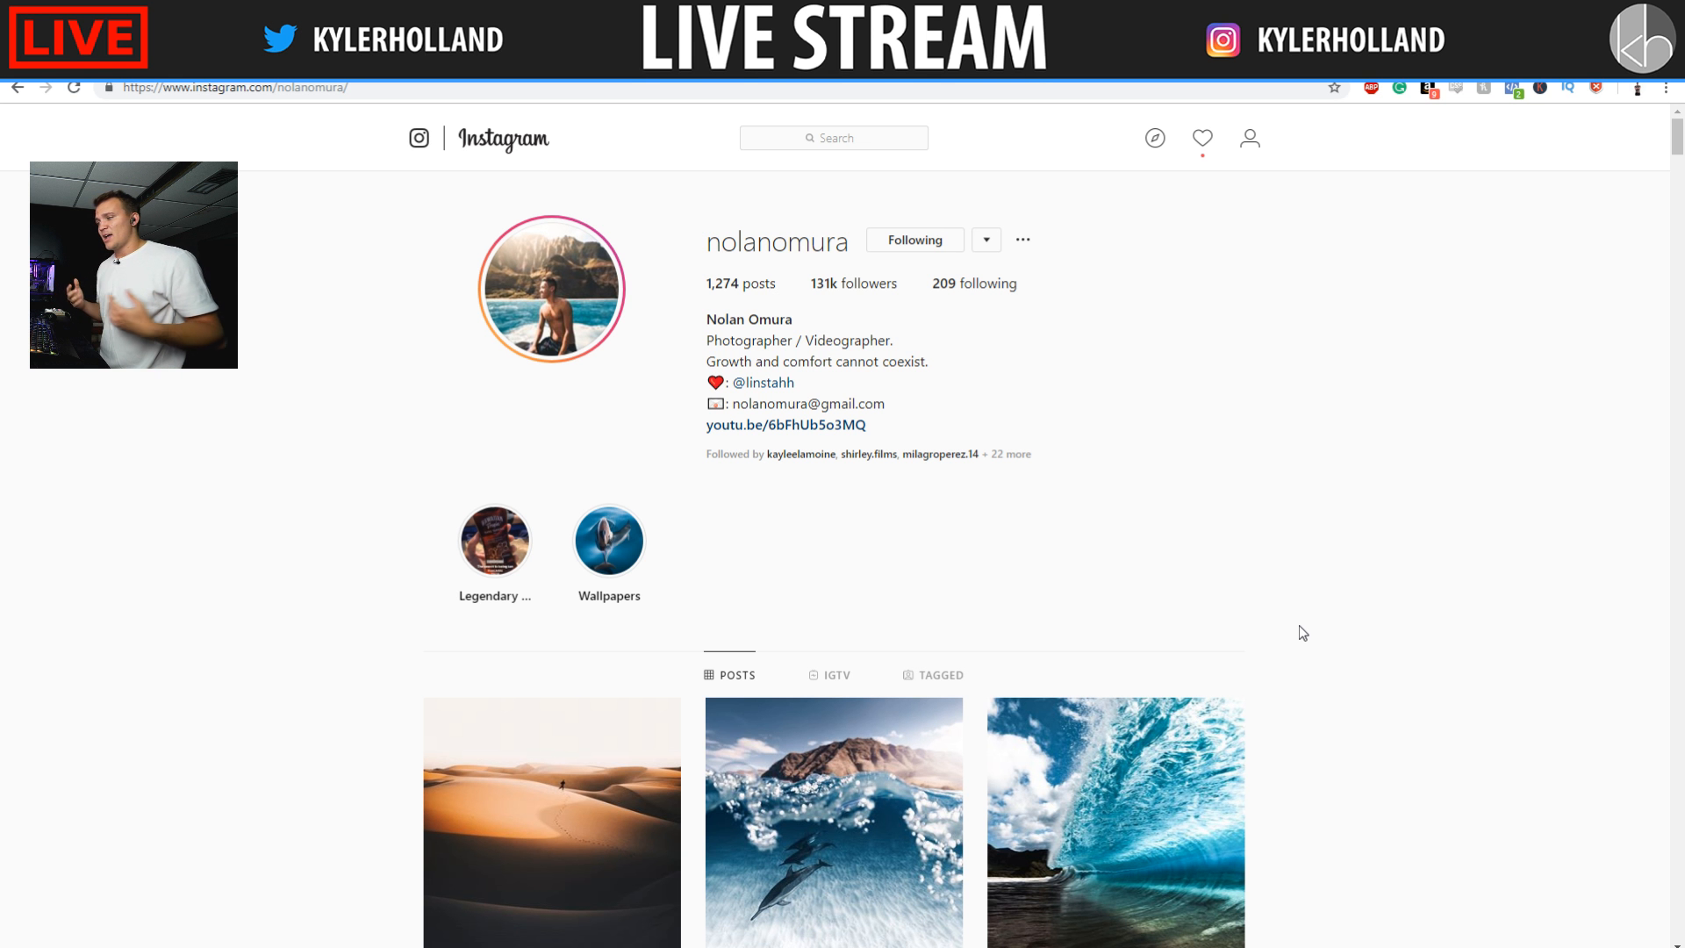
pyautogui.scroll(-6, 1247, 590)
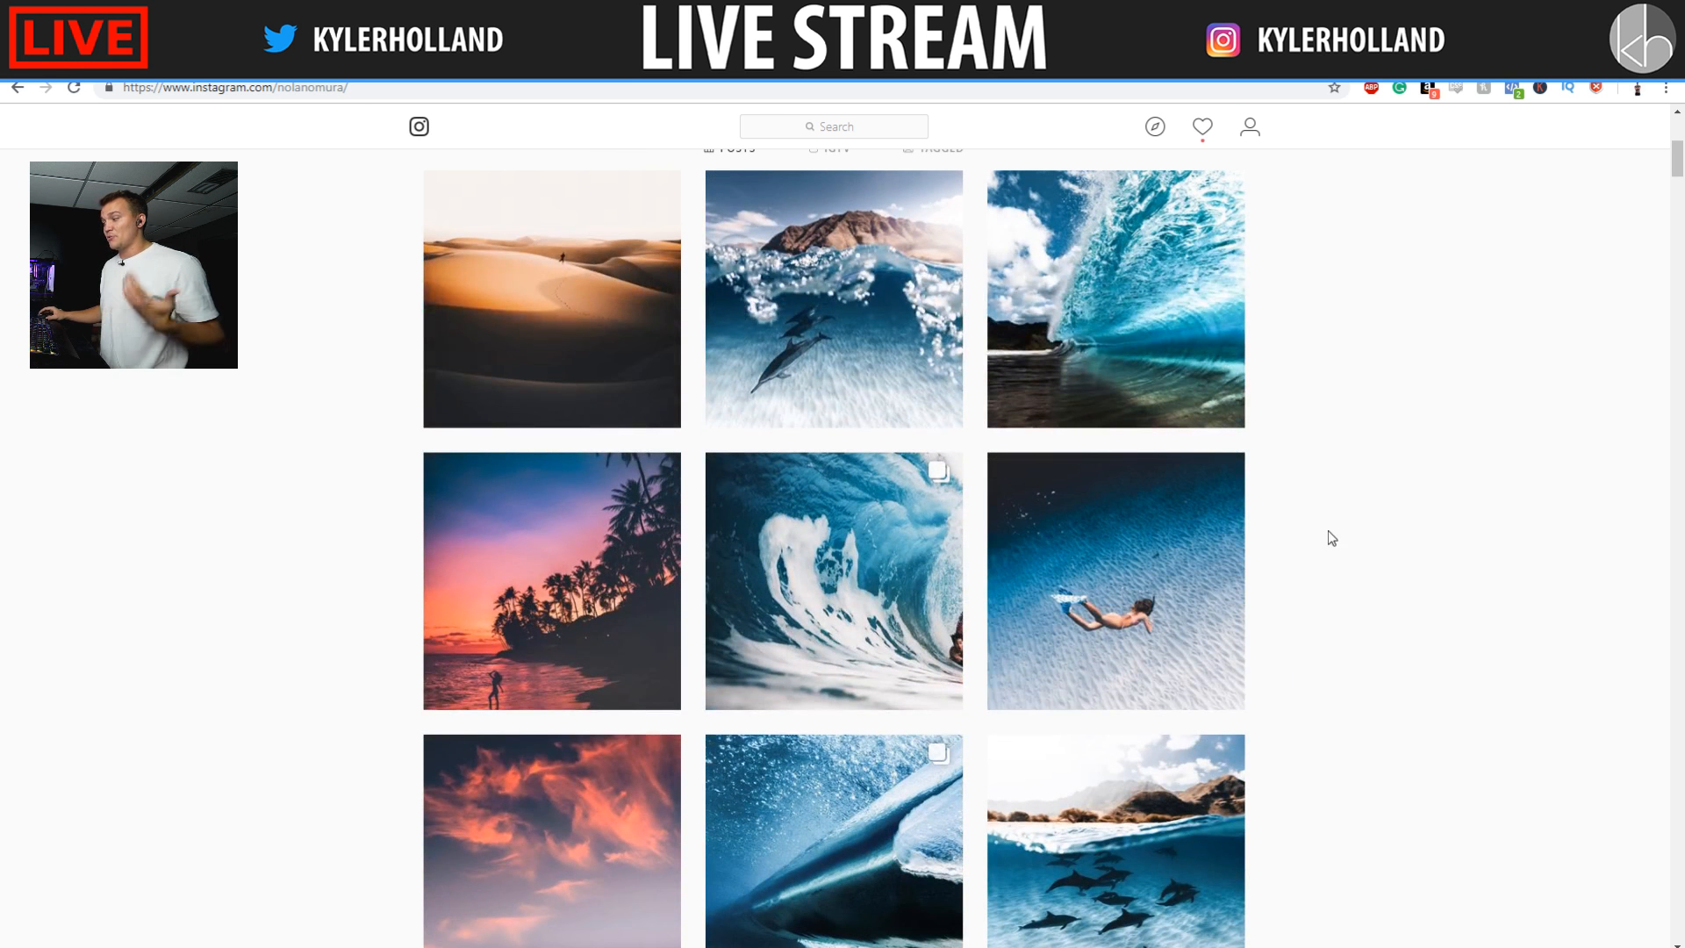
pyautogui.scroll(-13, 1356, 489)
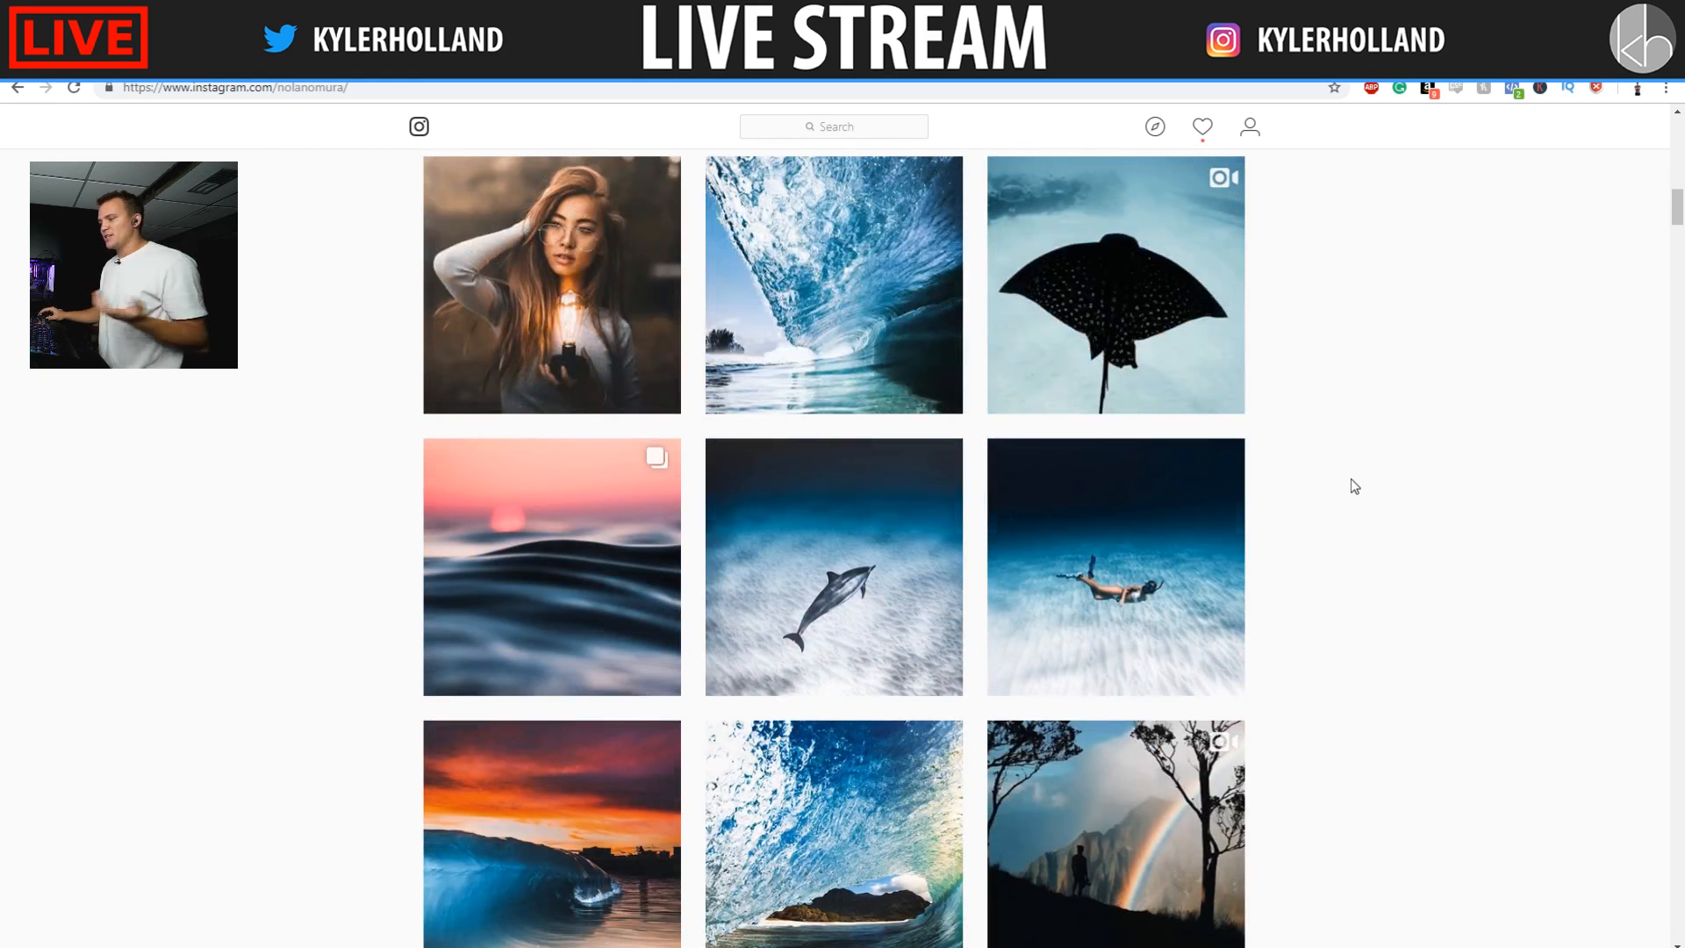
pyautogui.scroll(-2, 1354, 485)
pyautogui.click(1114, 395)
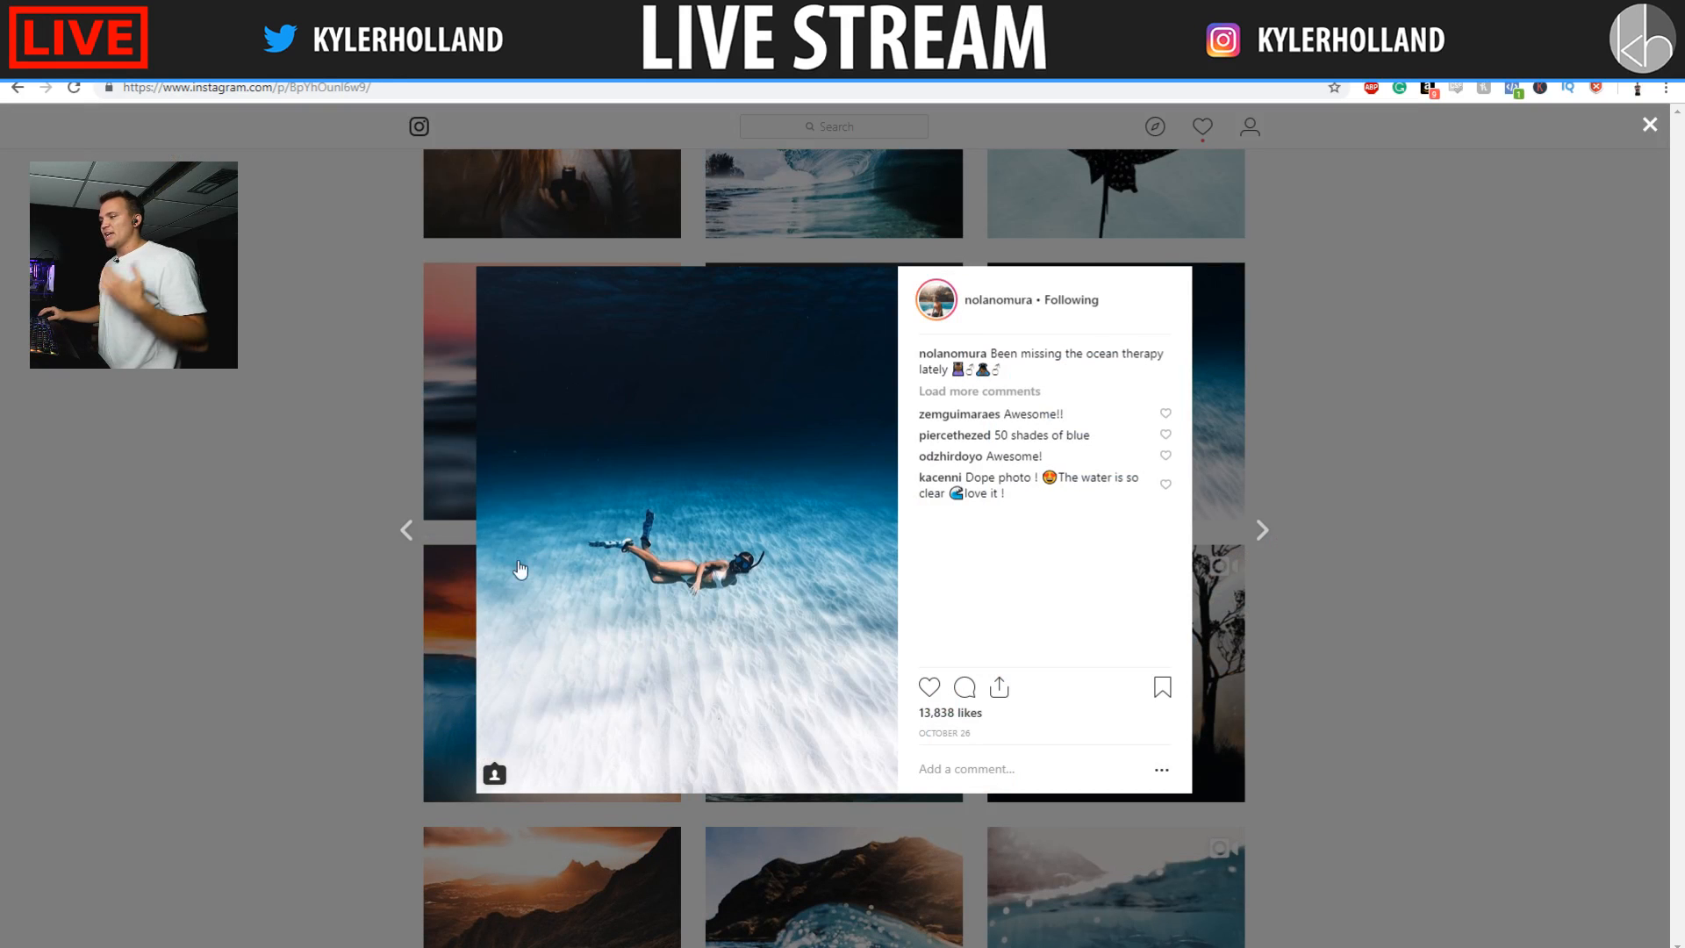
# Enlarge the page and look through the neighbouring dolphin, swimmer and wave posts, closing the post viewer at the end
pyautogui.click(407, 531)
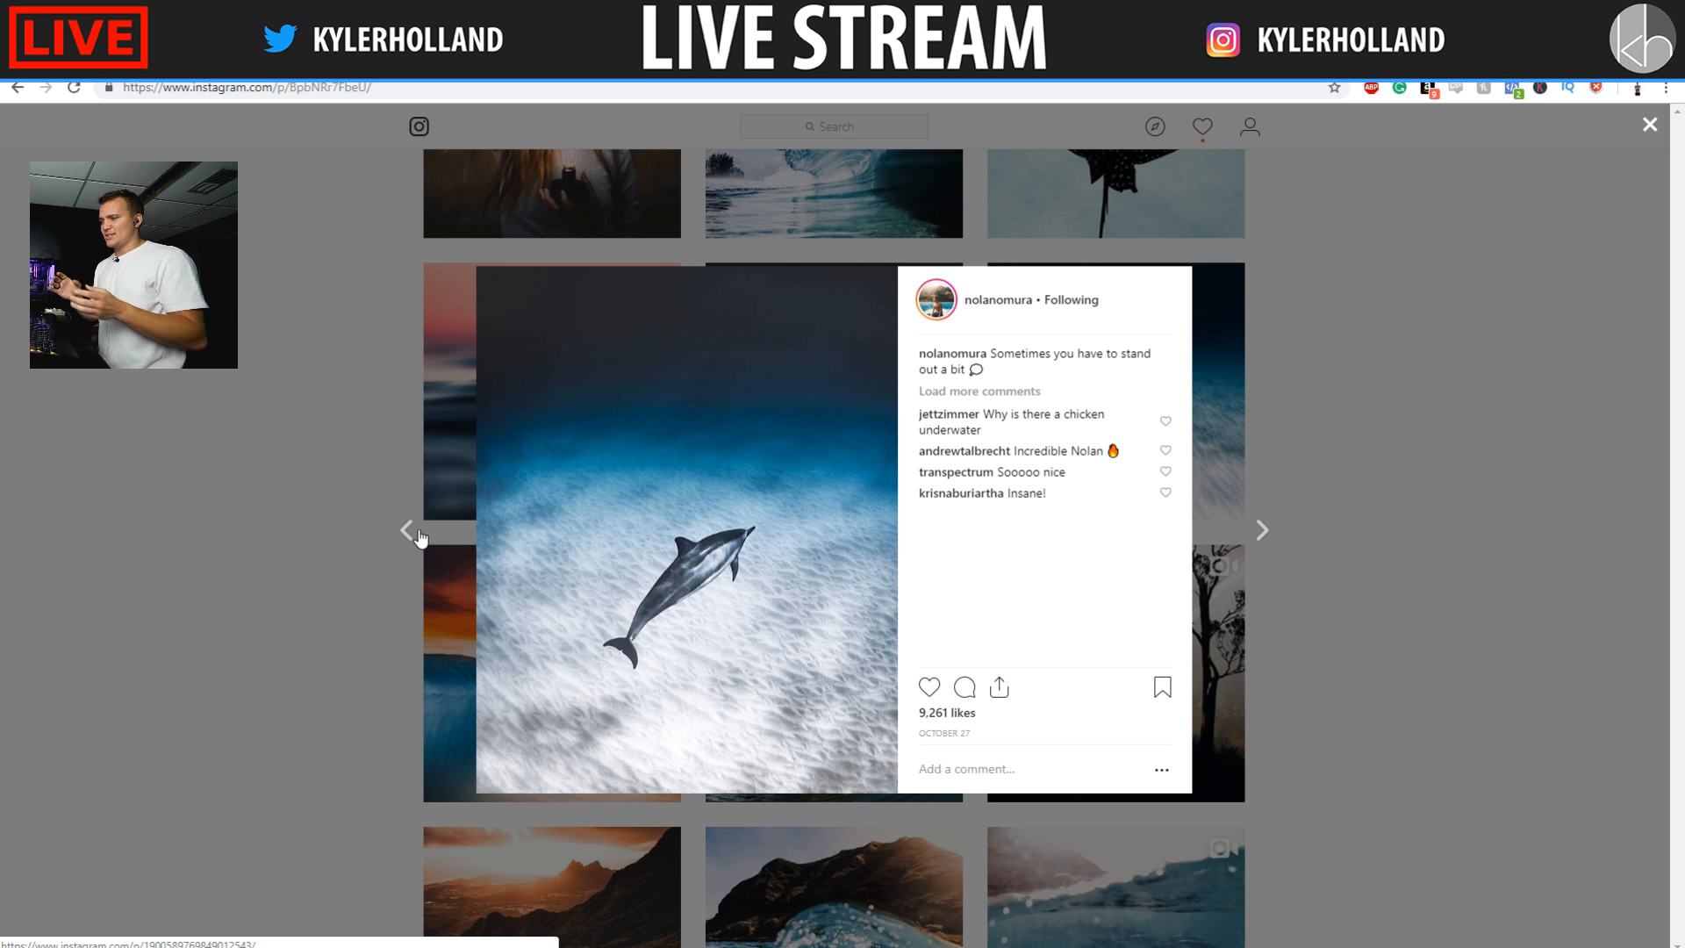
pyautogui.hotkey('ctrl', '+')
pyautogui.hotkey('ctrl', '+')
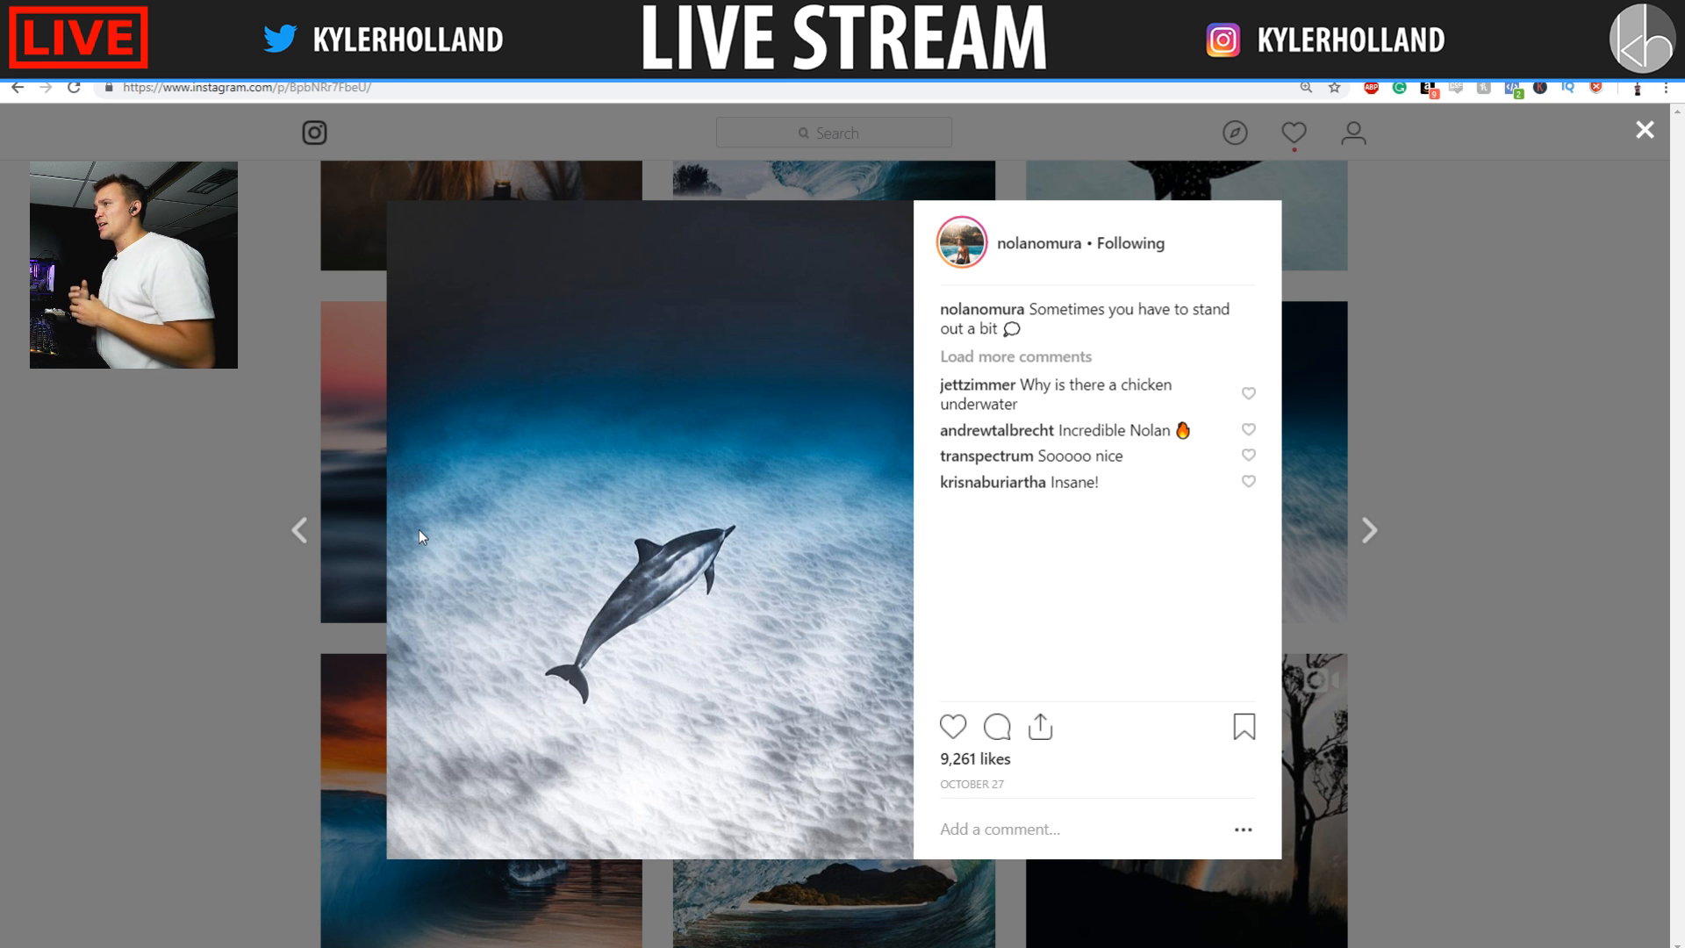
pyautogui.click(1371, 533)
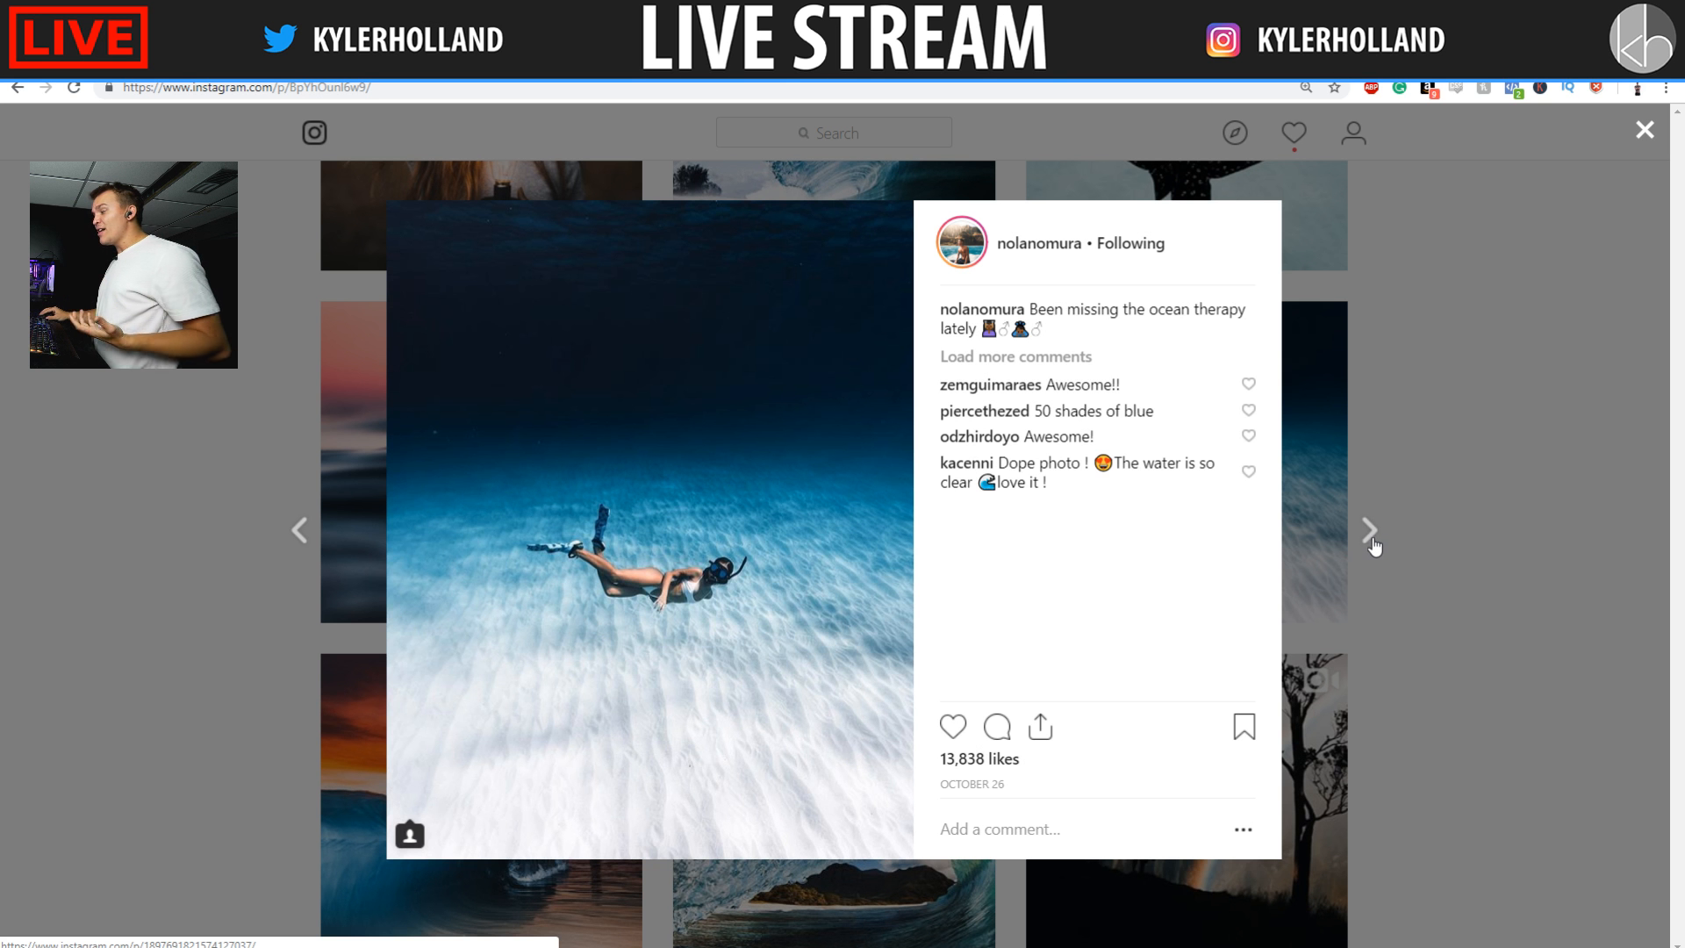
pyautogui.click(1371, 541)
pyautogui.click(1371, 540)
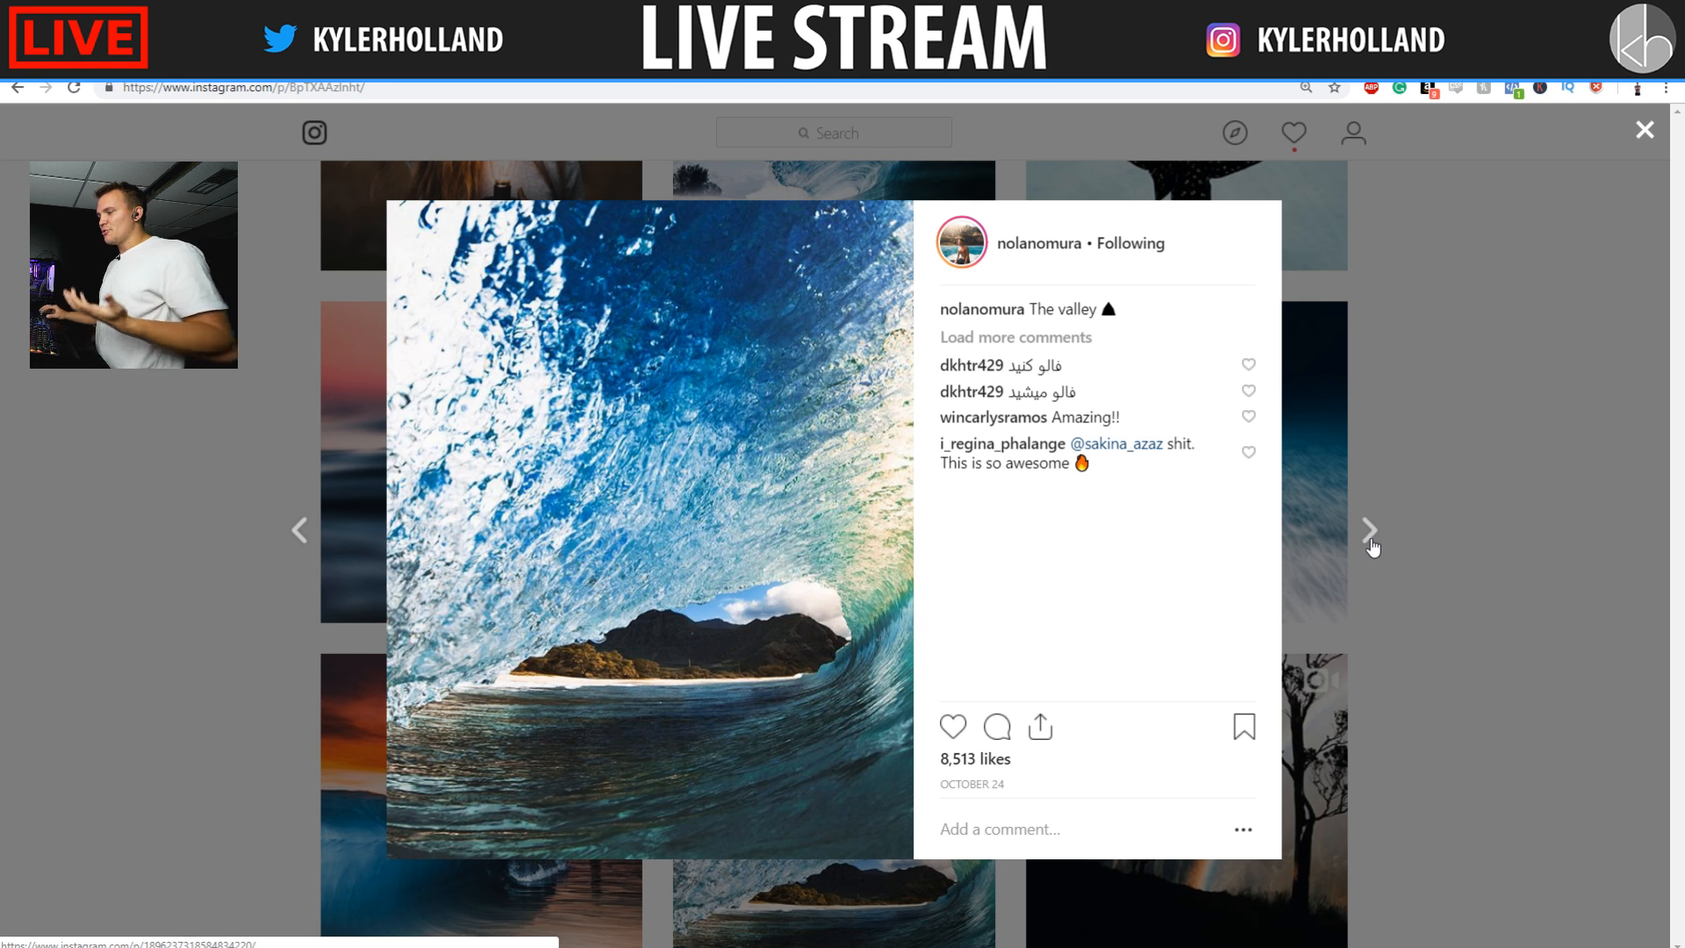
pyautogui.click(1372, 540)
pyautogui.click(1618, 109)
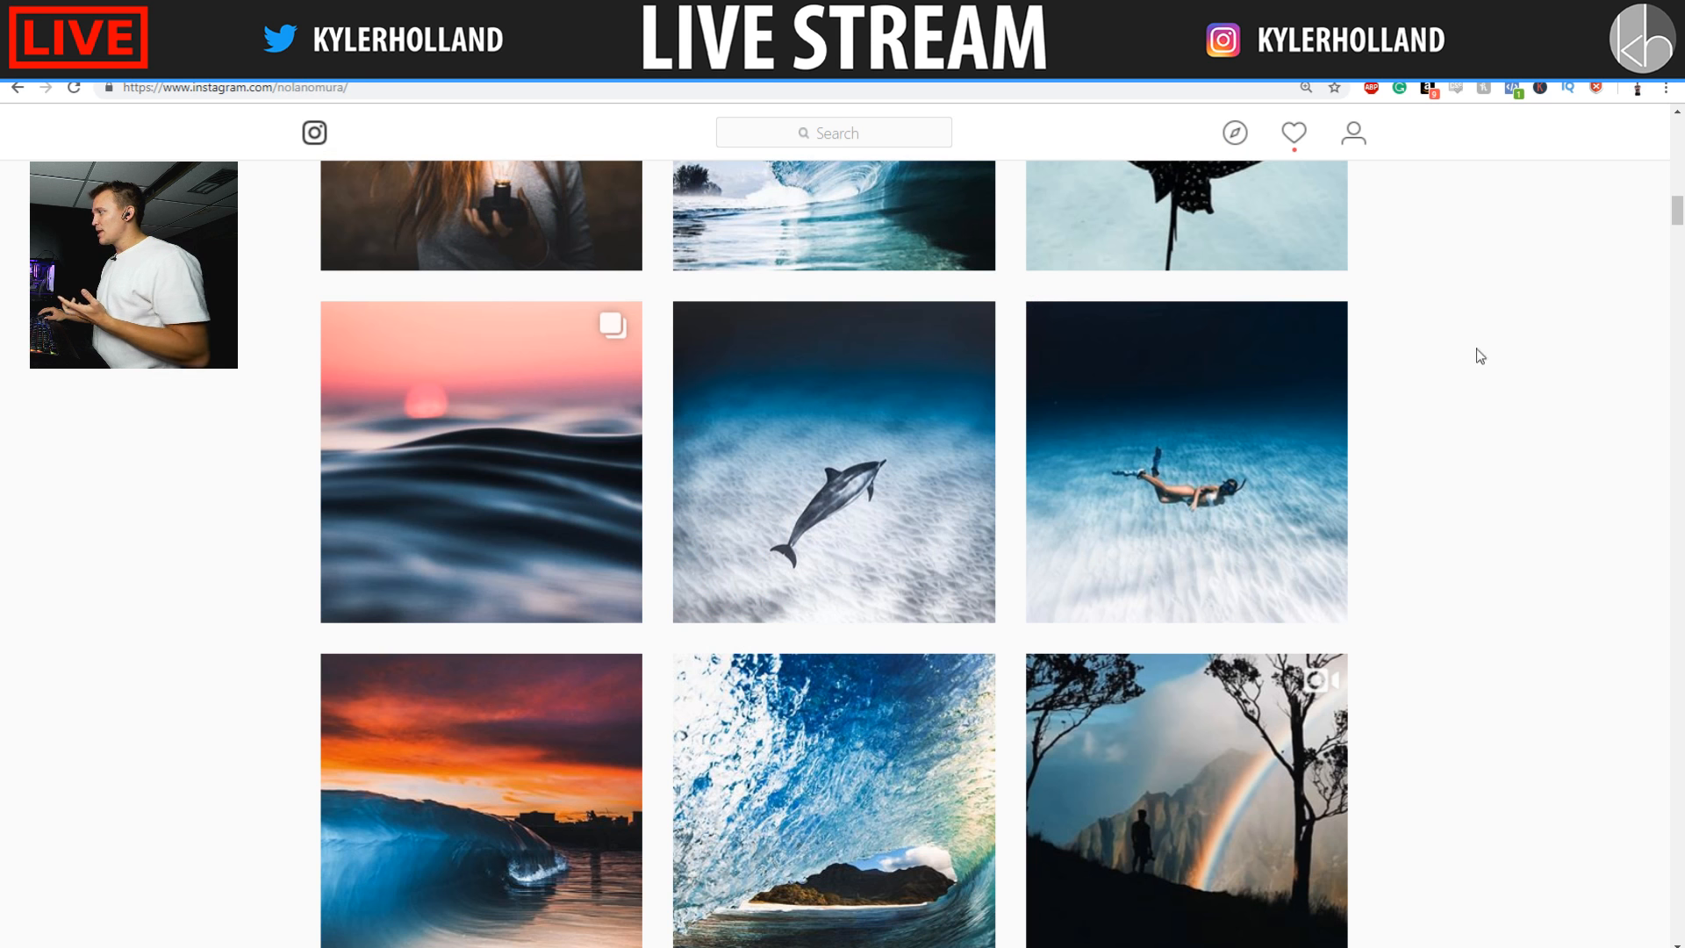
# View the "Lost in thought" post of the snorkeler with blue patterned fins and close it
pyautogui.scroll(-15, 1339, 626)
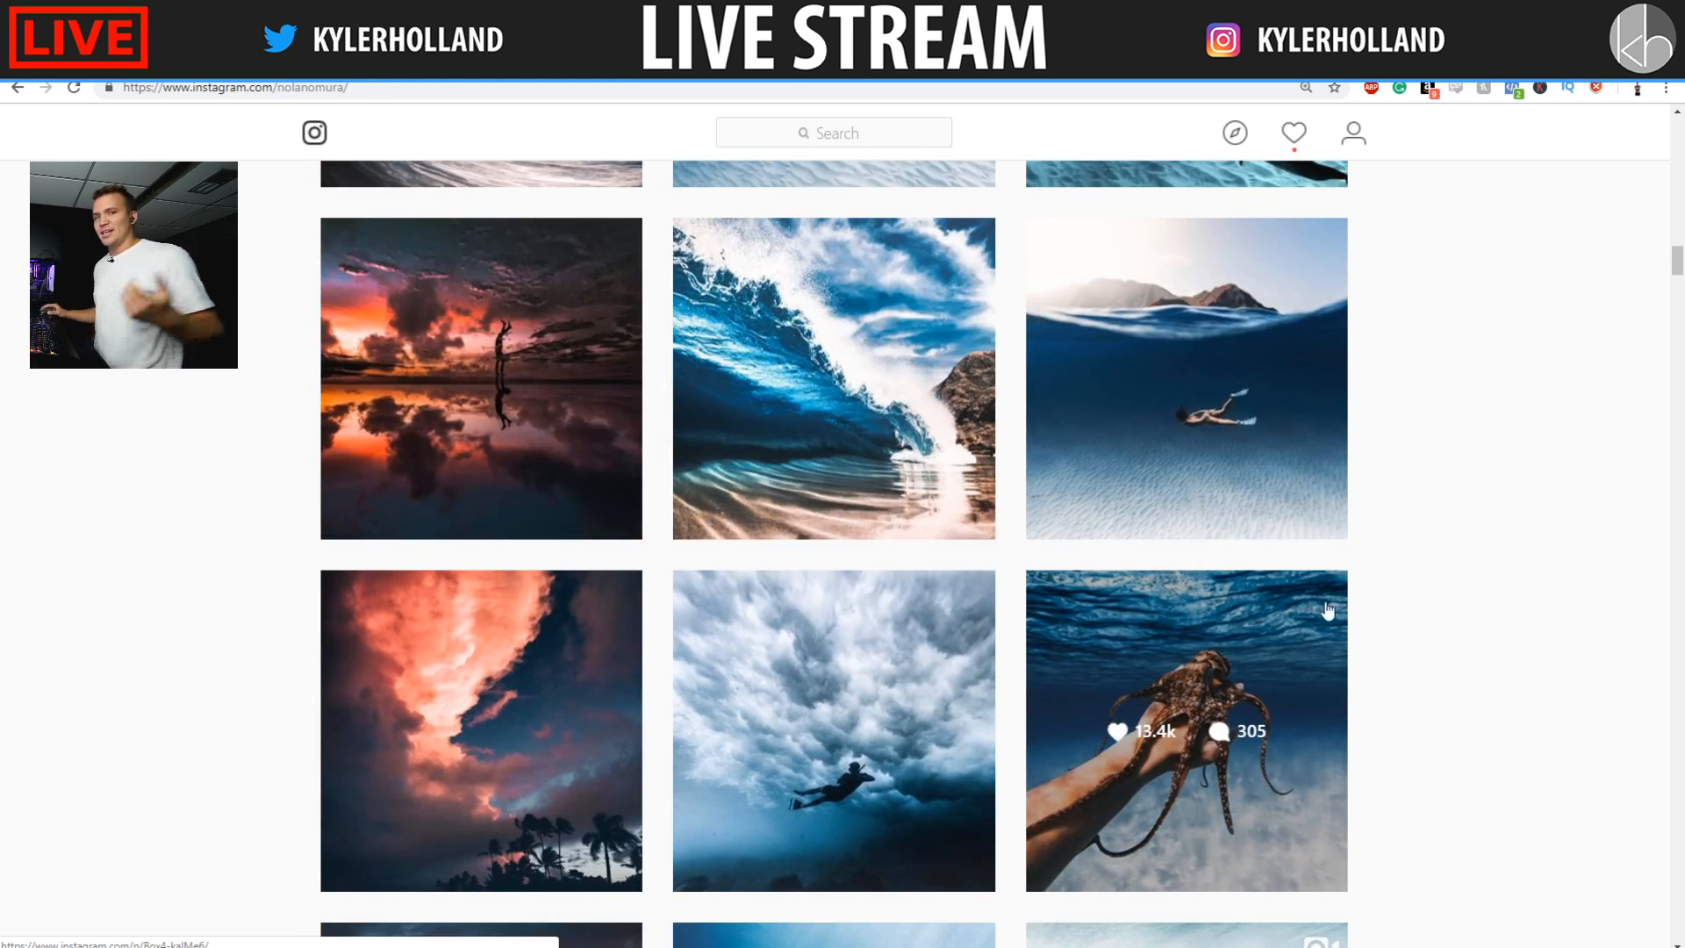
pyautogui.scroll(6, 1012, 482)
pyautogui.click(877, 526)
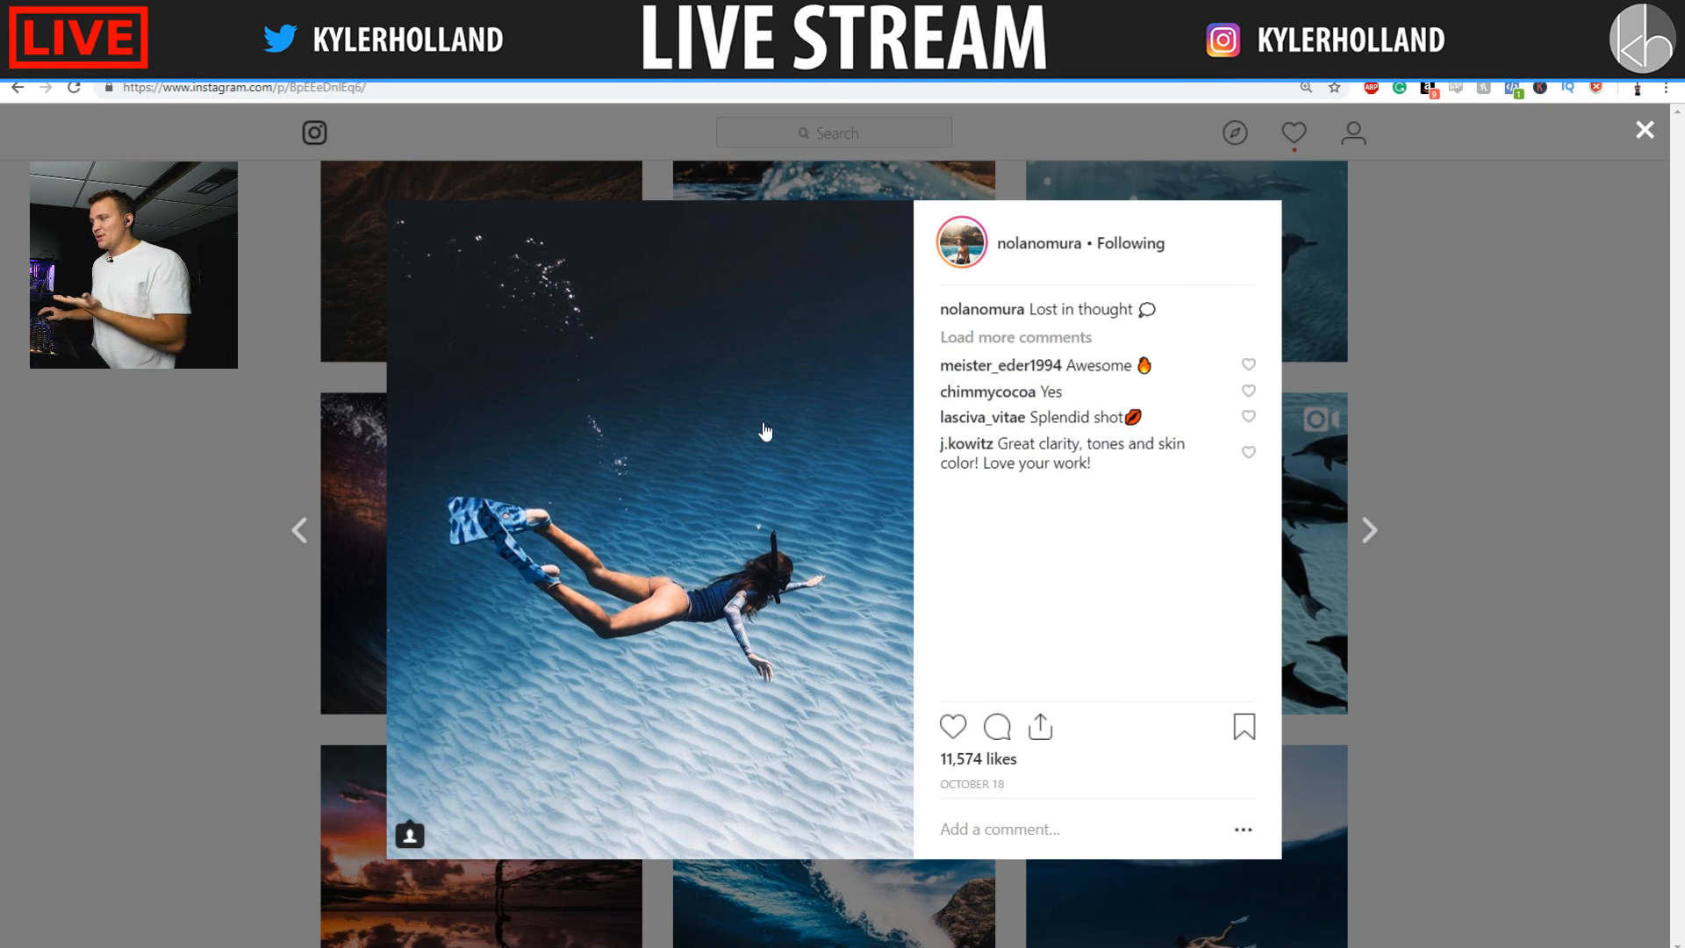
pyautogui.click(1637, 144)
# Find the "Mornings in the ocean" before-and-after post much further down the profile and compare its edited and unedited photos
pyautogui.scroll(-15, 1312, 554)
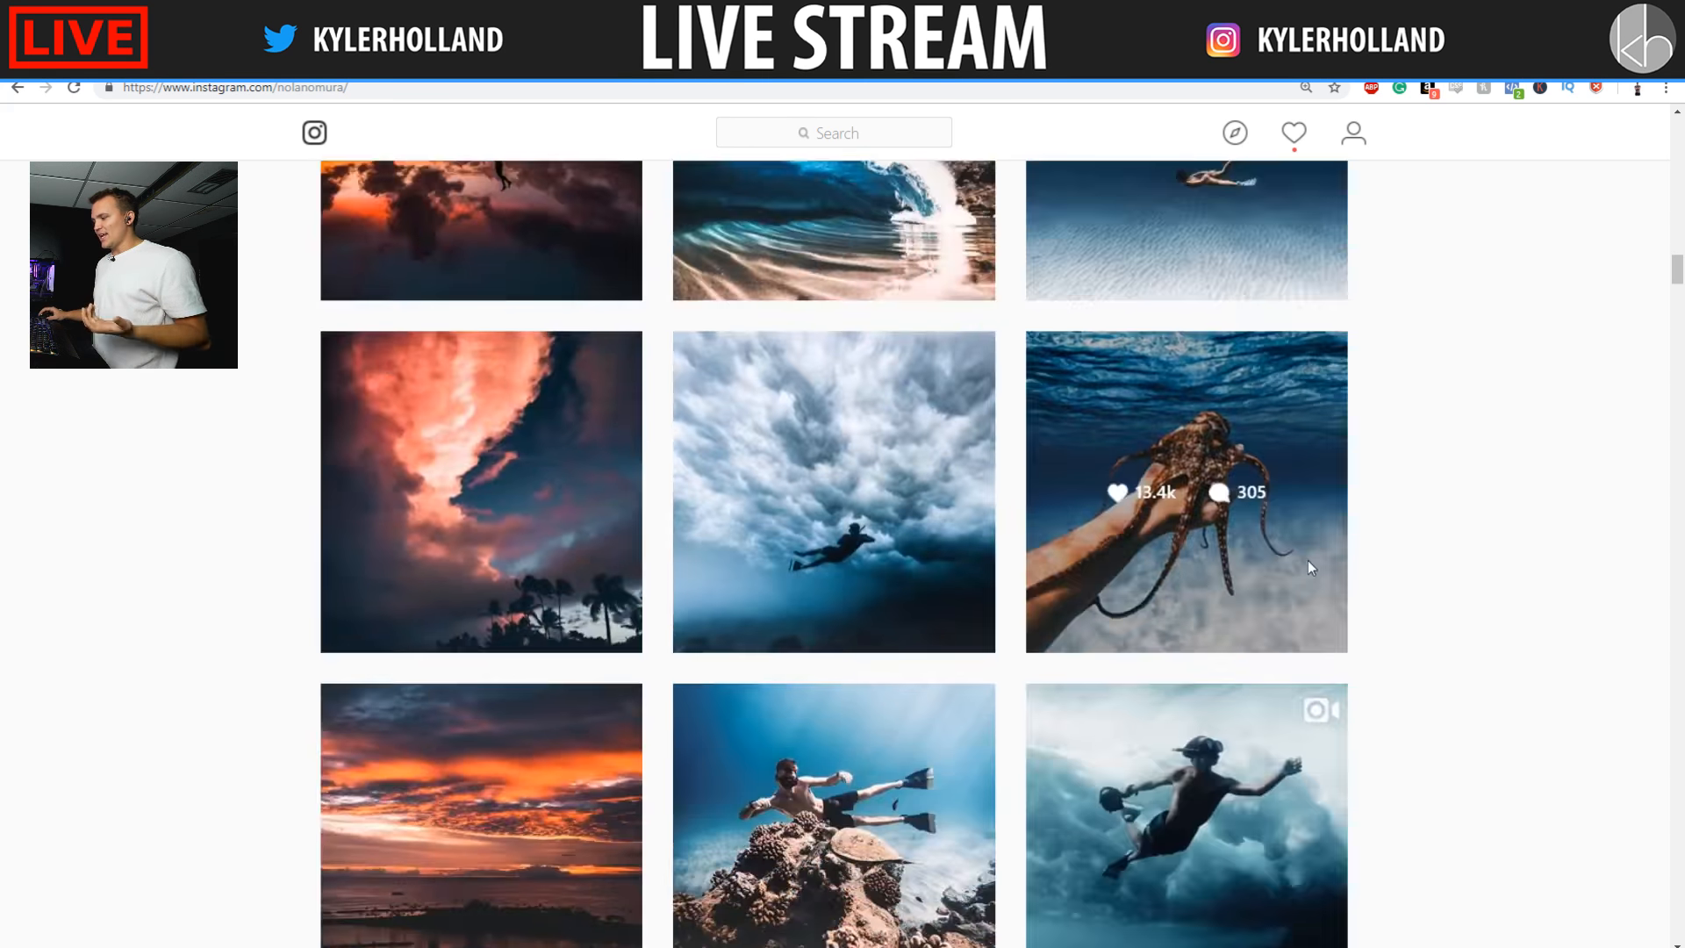
pyautogui.scroll(-15, 1318, 551)
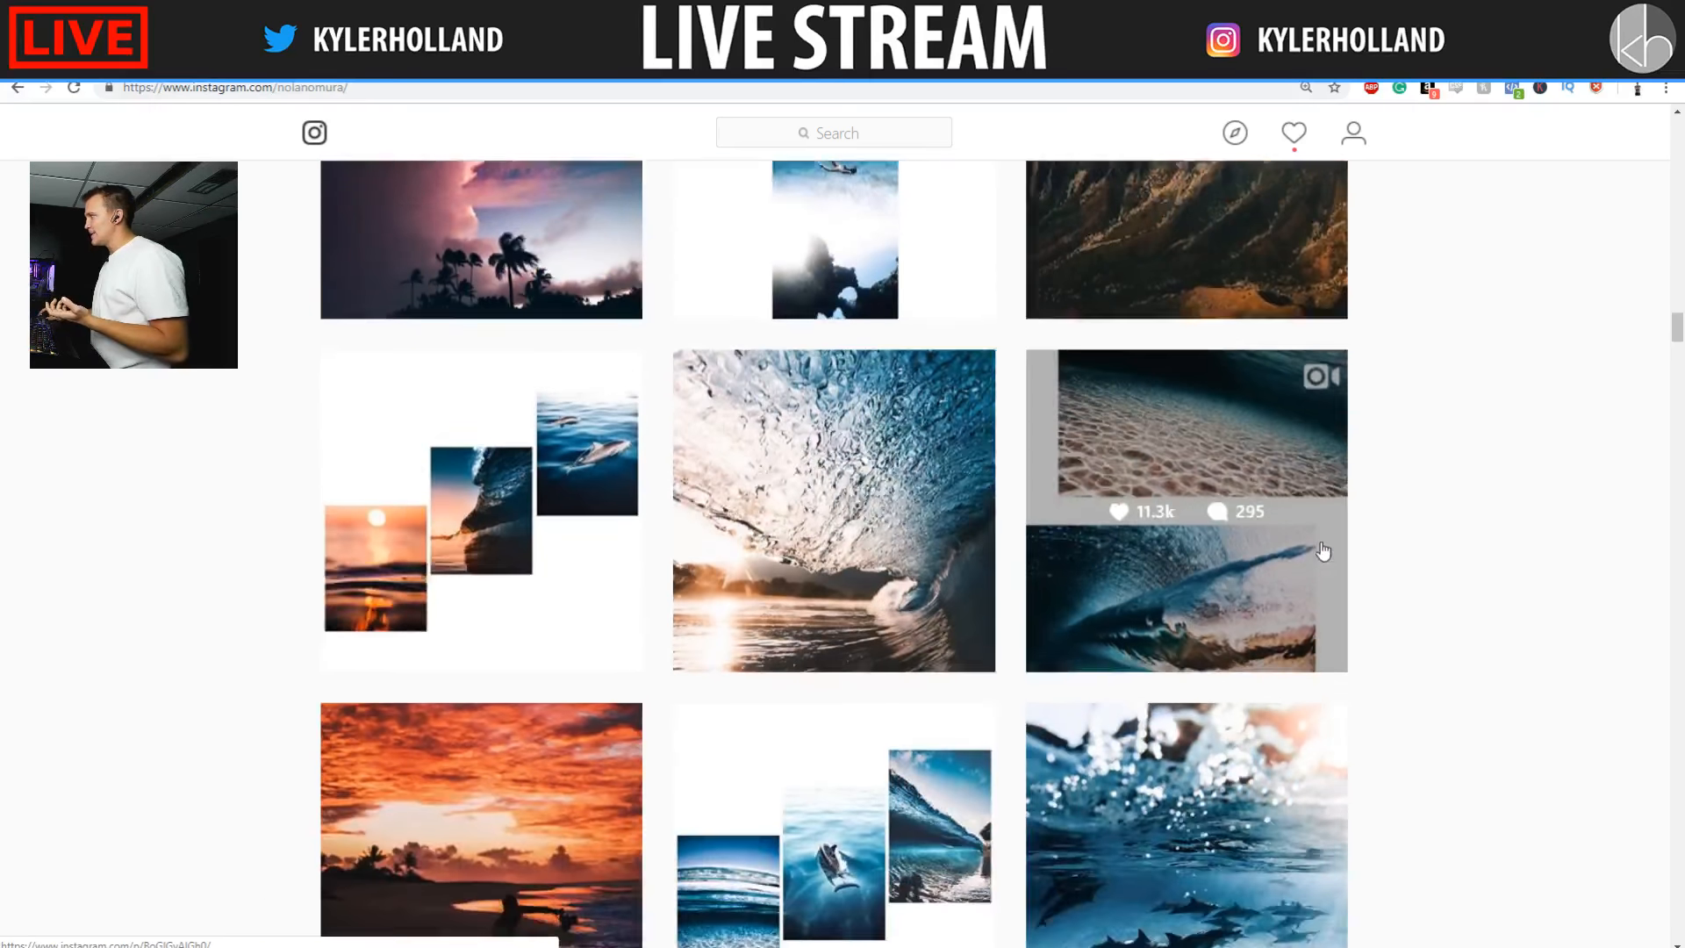
pyautogui.scroll(-20, 1325, 553)
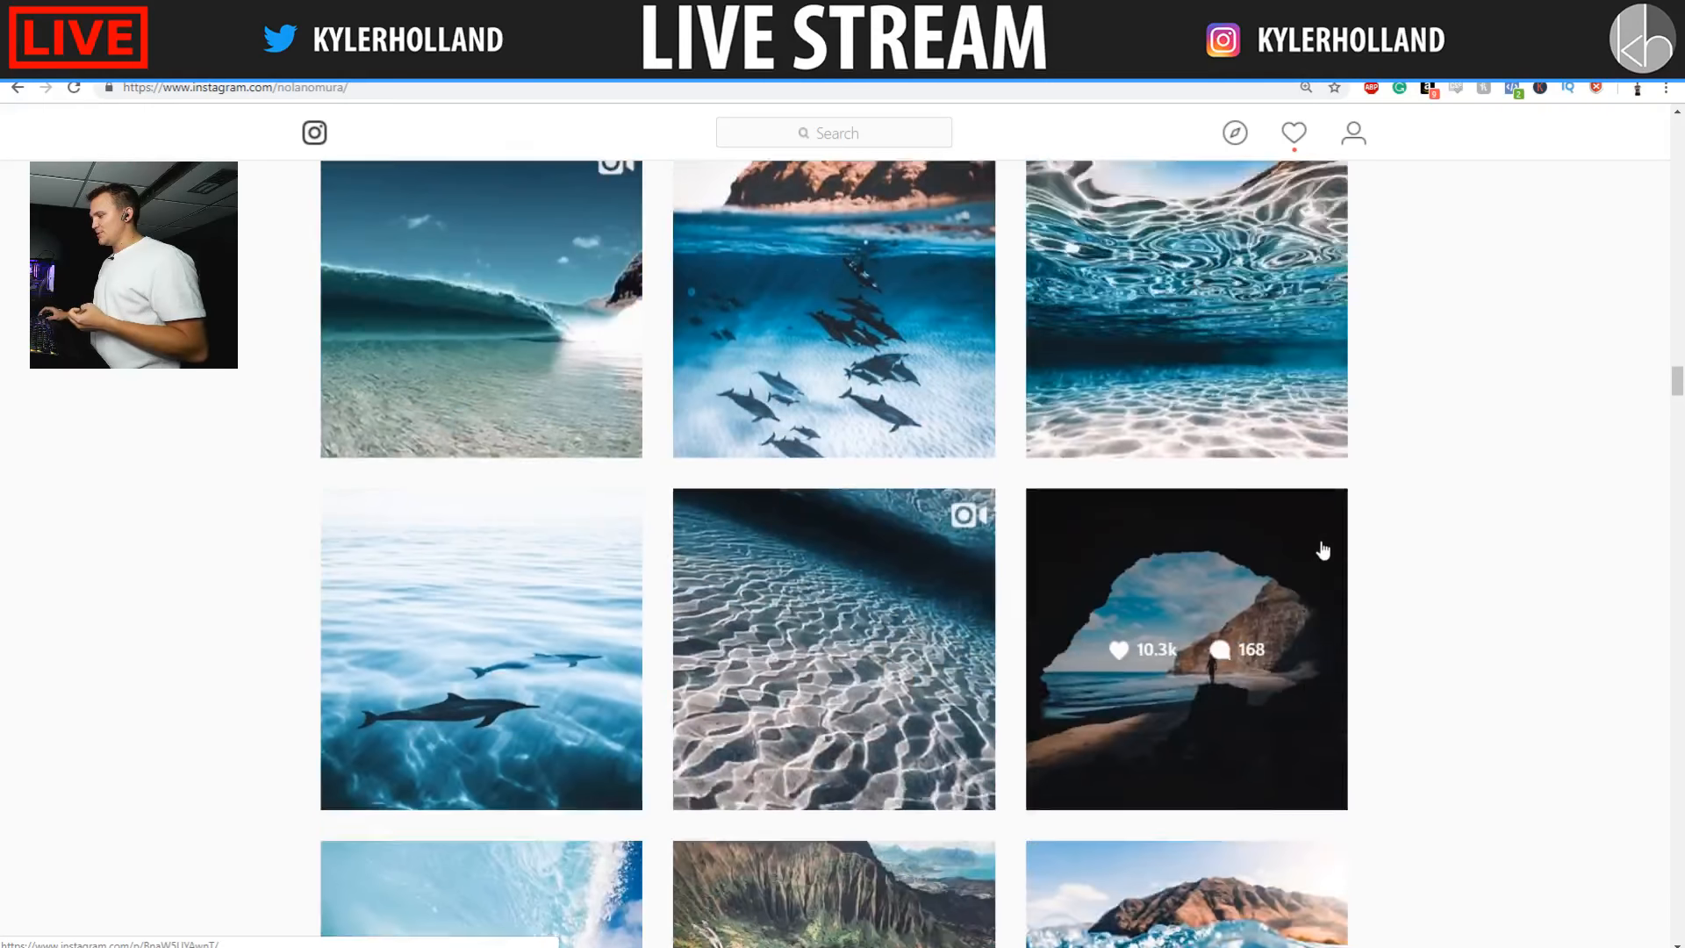
pyautogui.scroll(-20, 1323, 551)
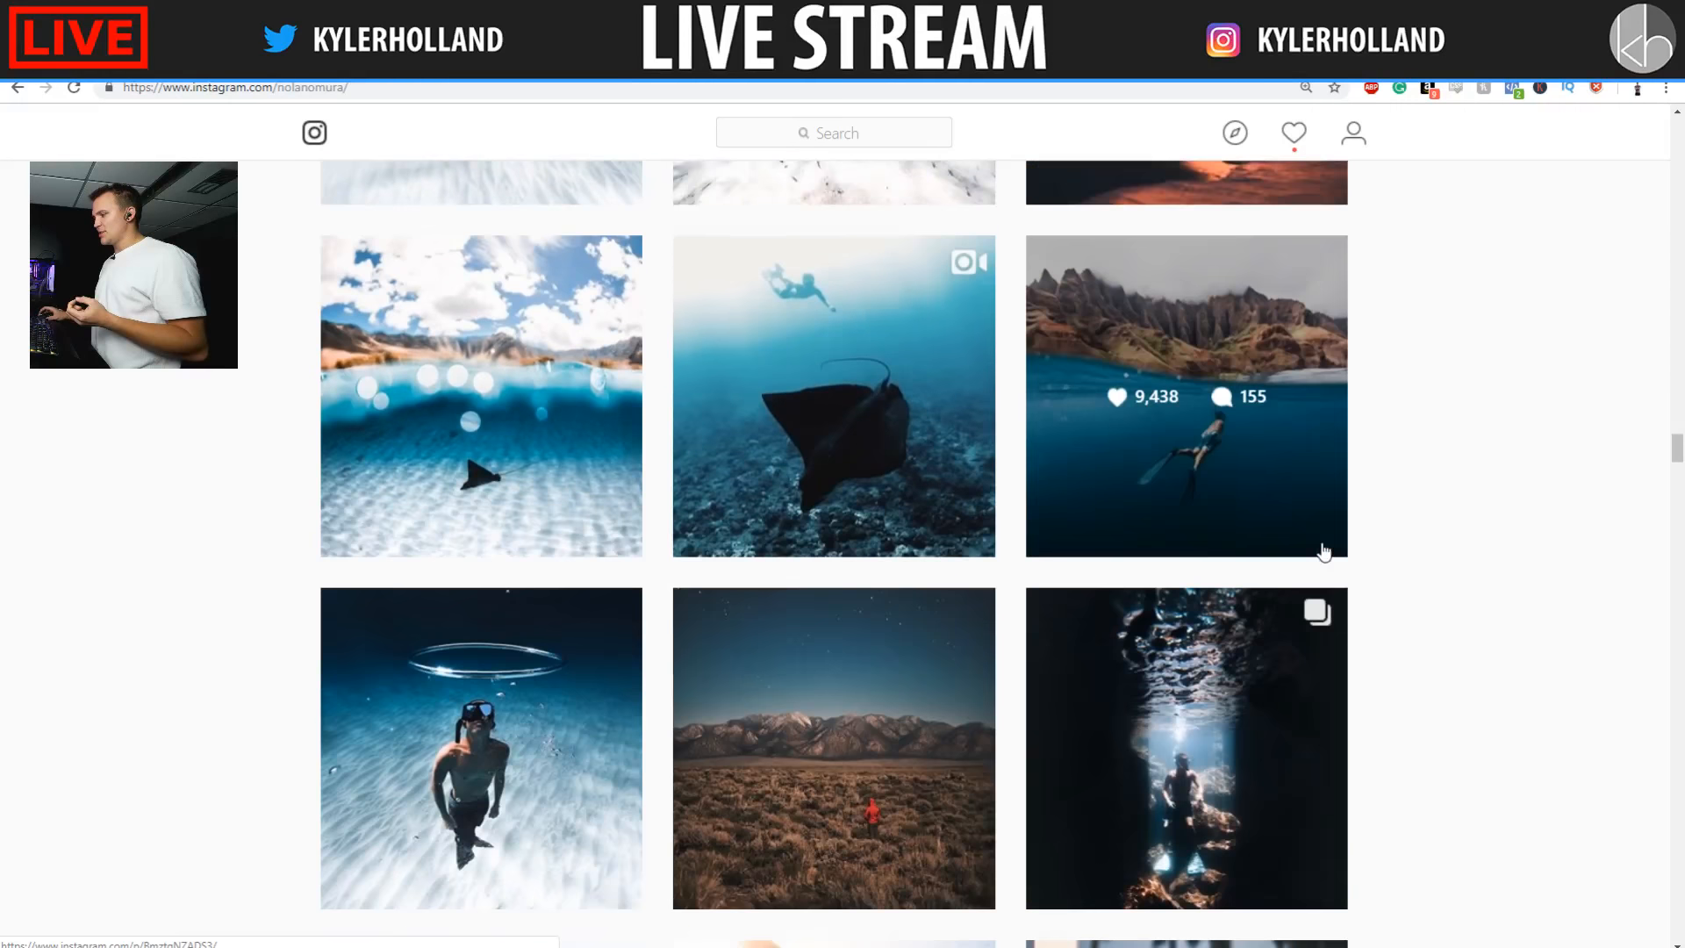
pyautogui.scroll(-20, 1325, 553)
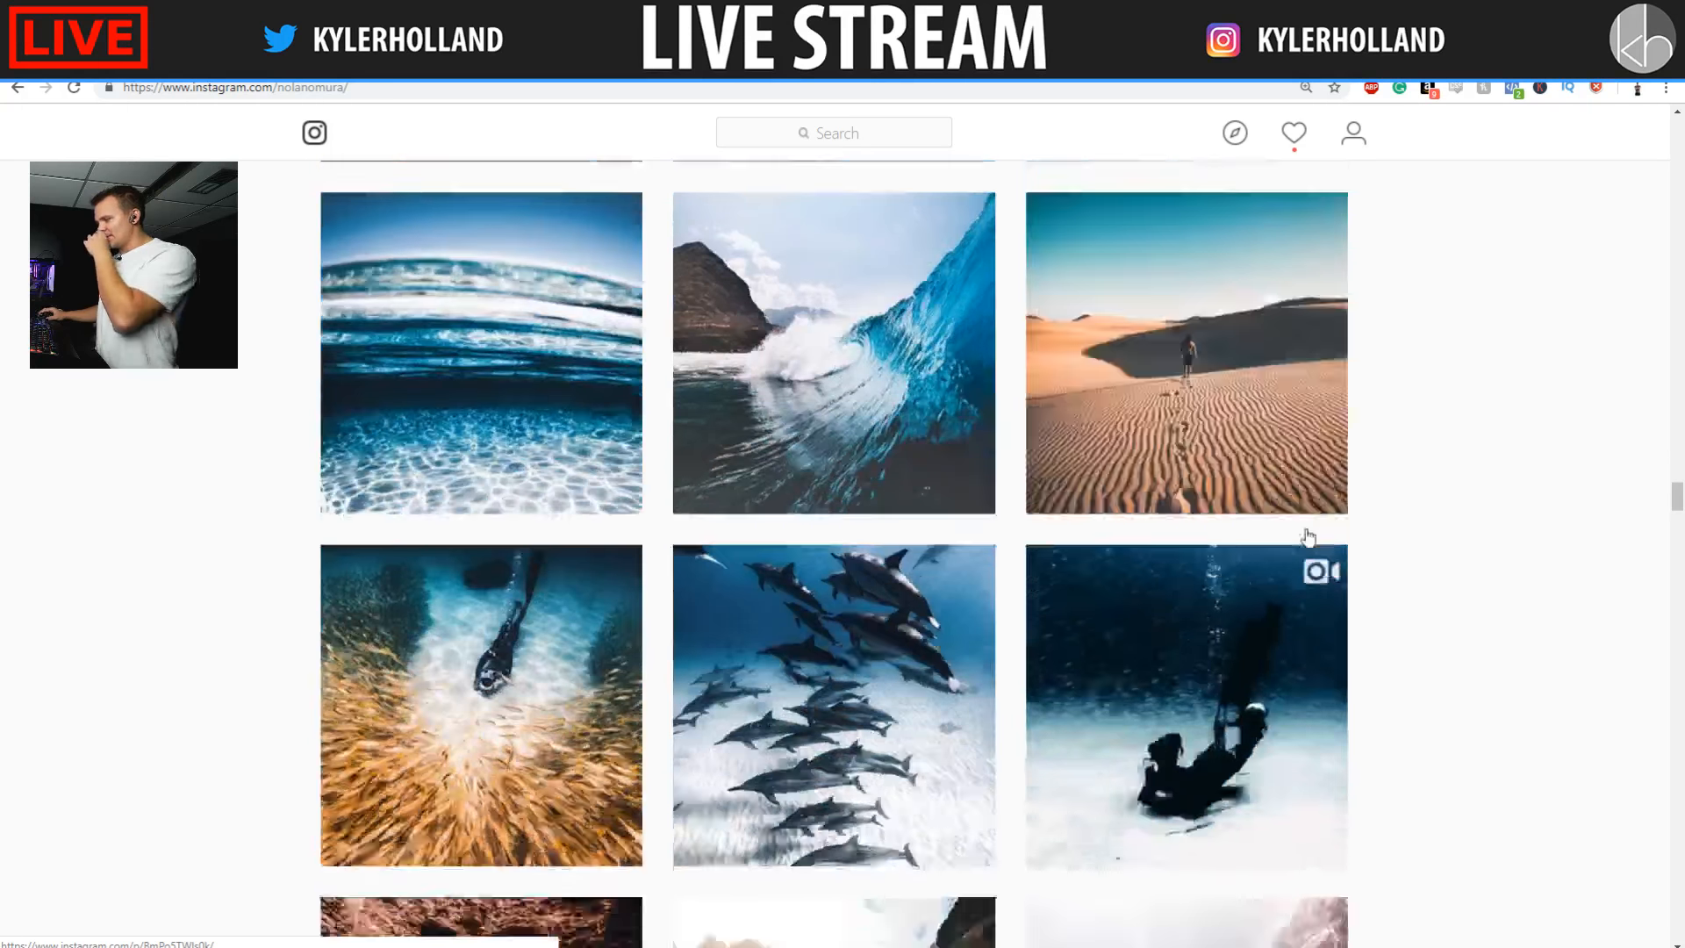
pyautogui.scroll(-20, 1308, 539)
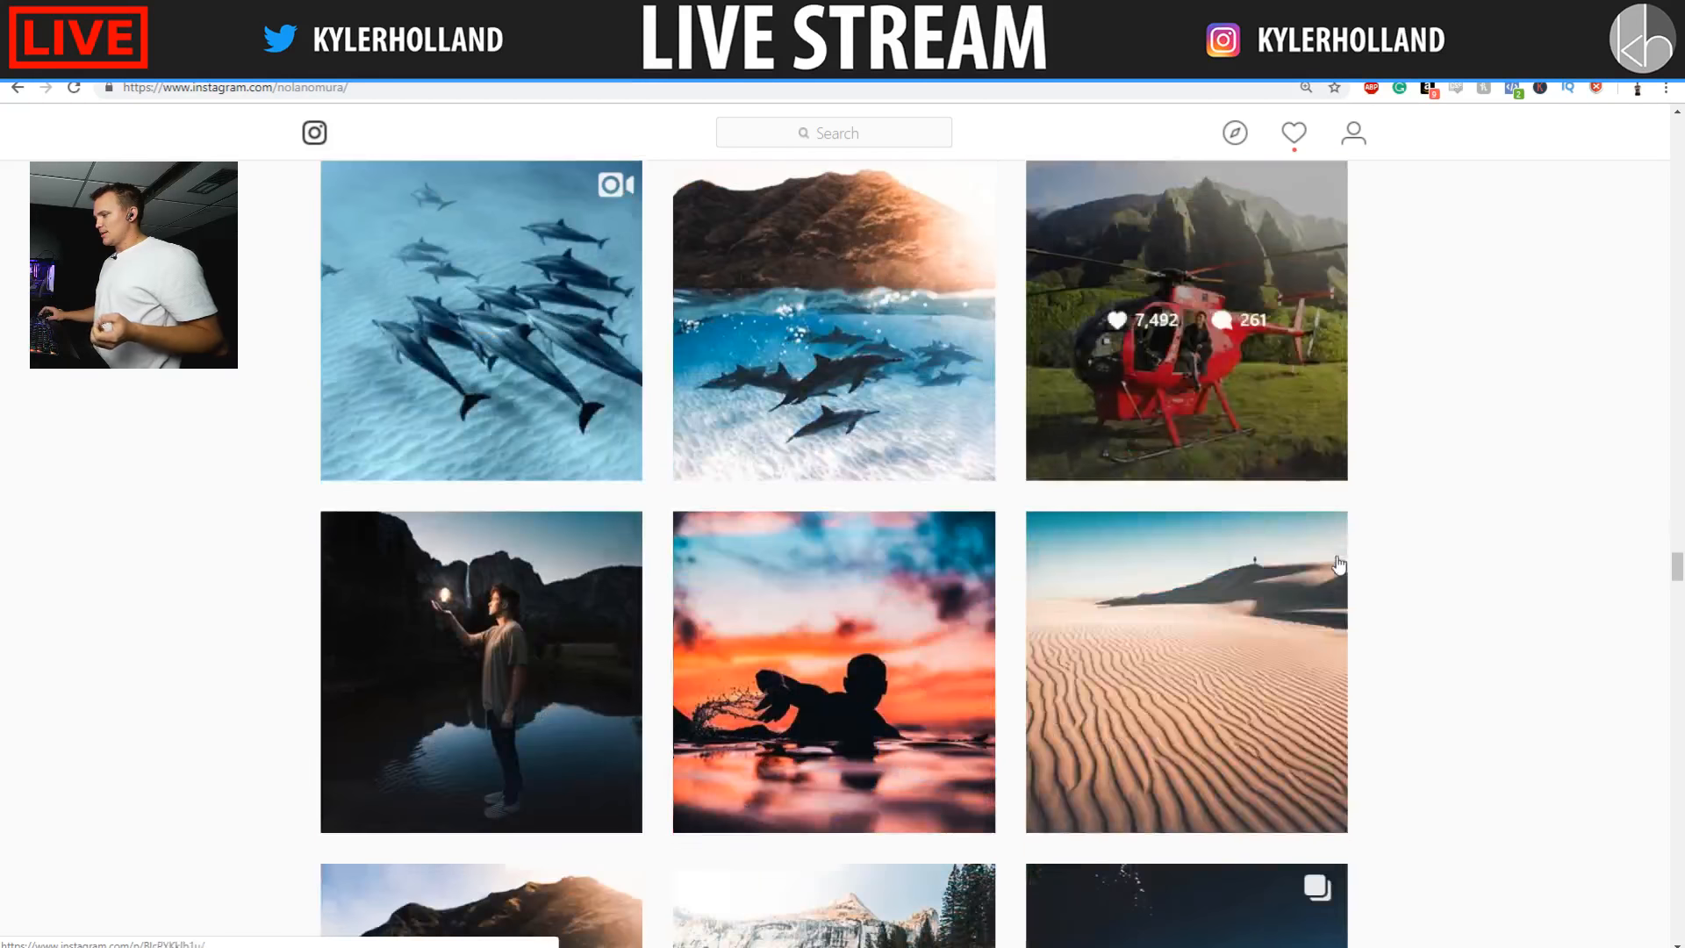
pyautogui.scroll(-1, 1334, 561)
pyautogui.scroll(2, 1240, 369)
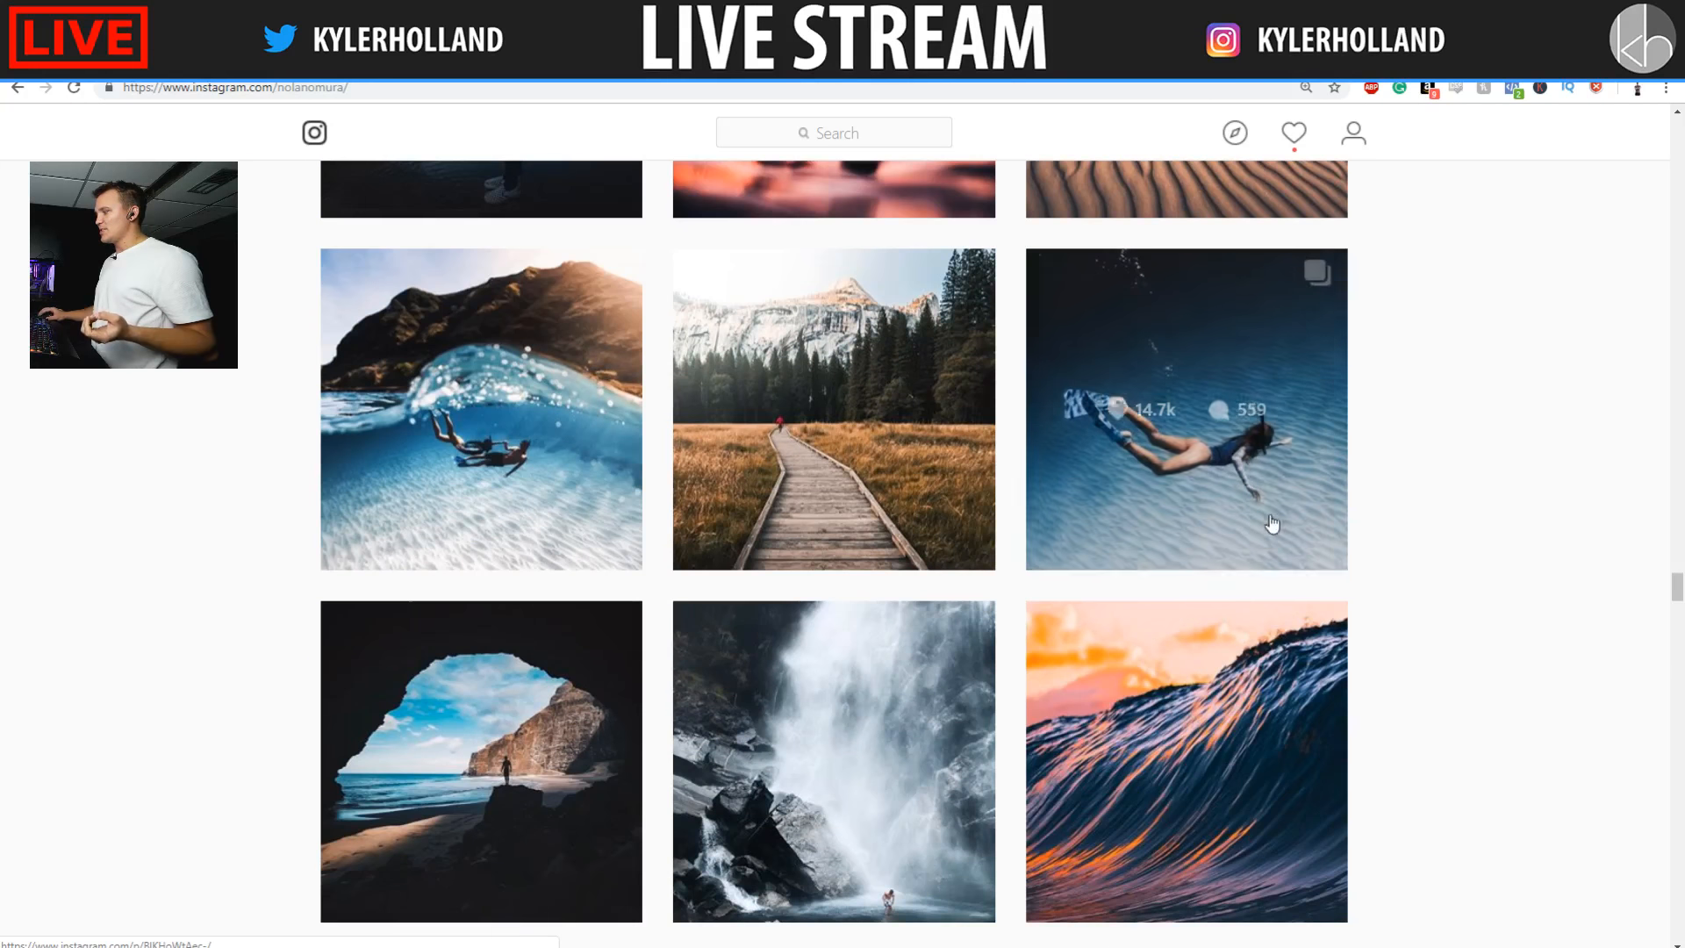
pyautogui.click(1271, 526)
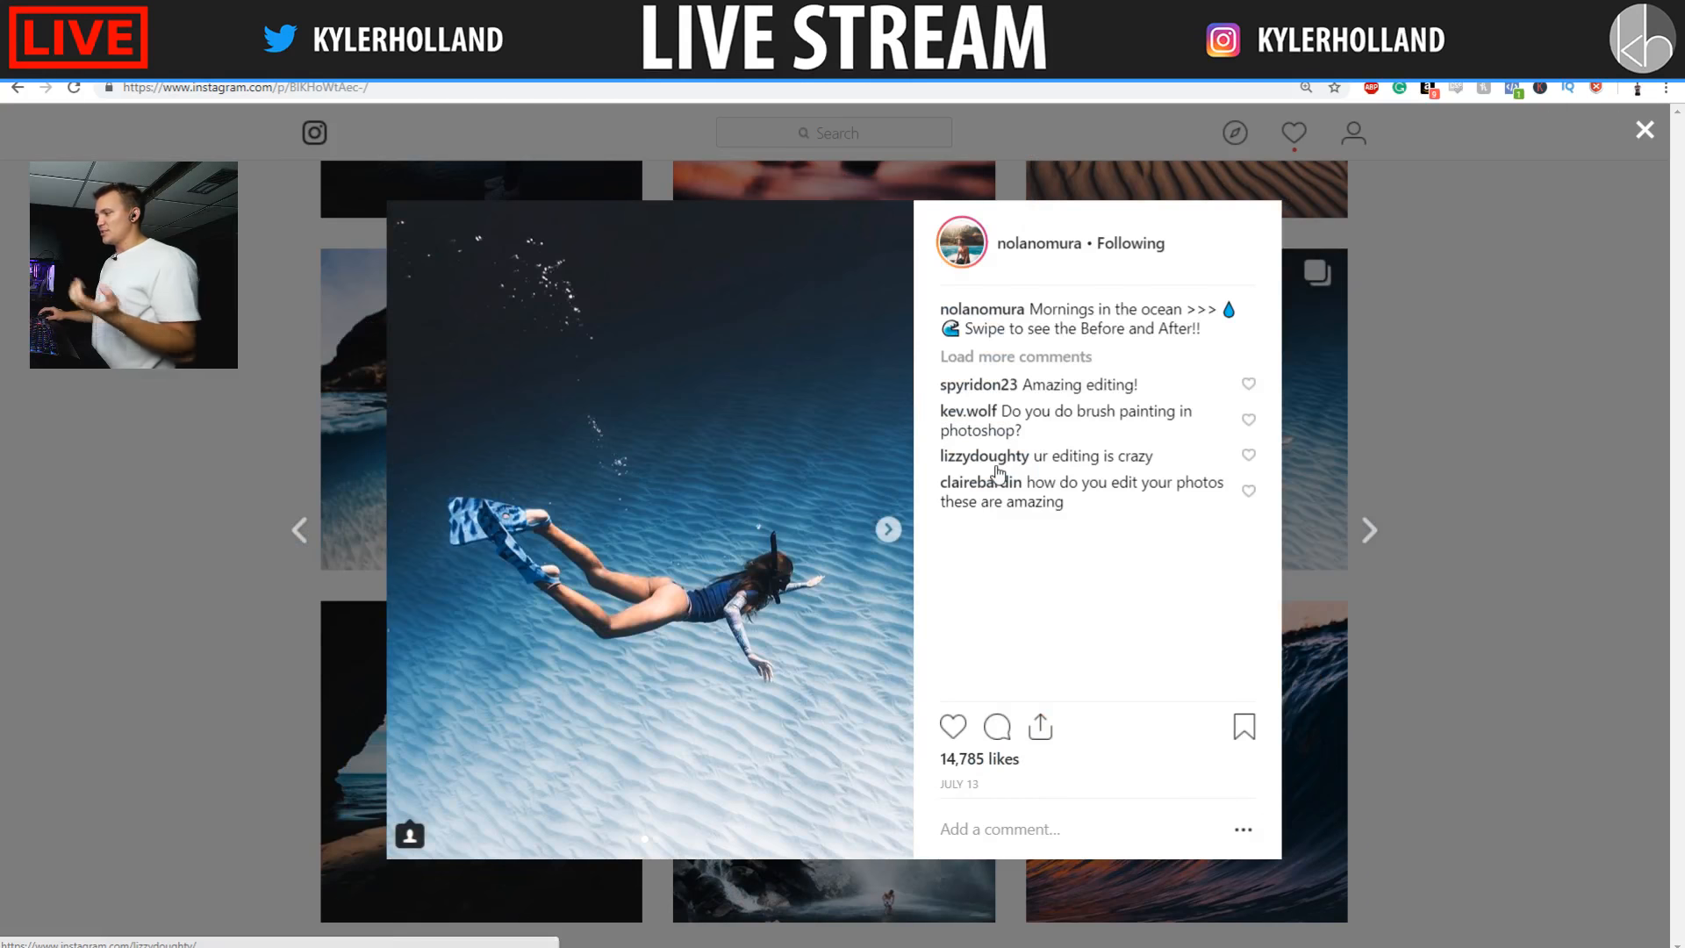
pyautogui.click(889, 529)
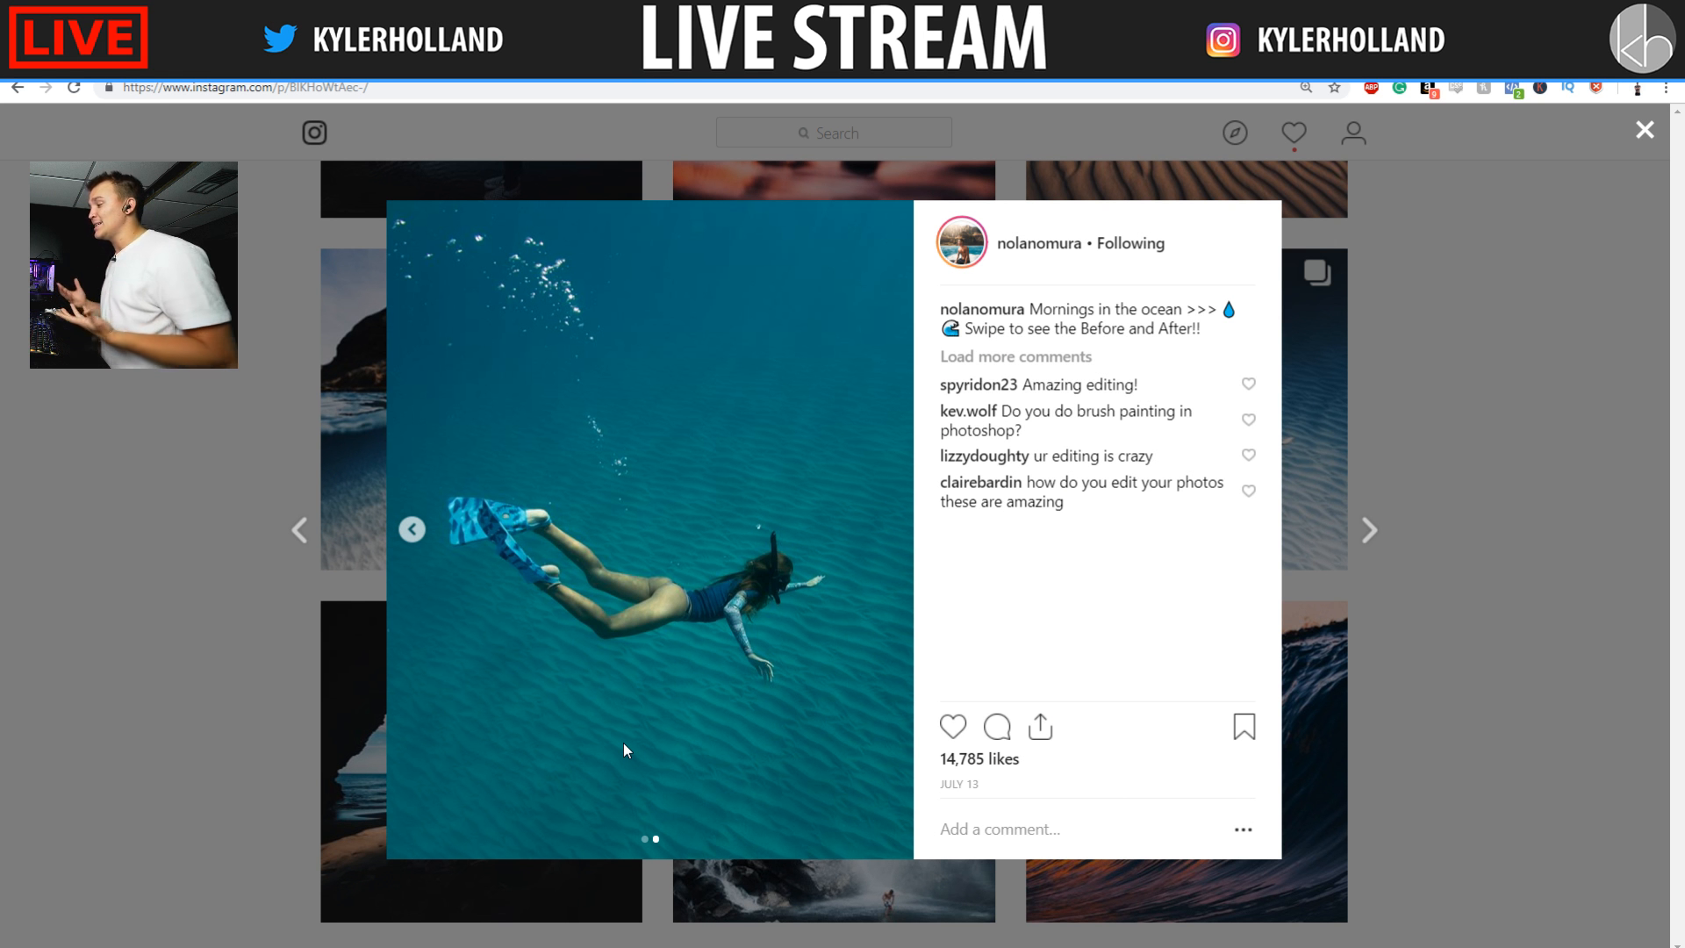
pyautogui.click(412, 526)
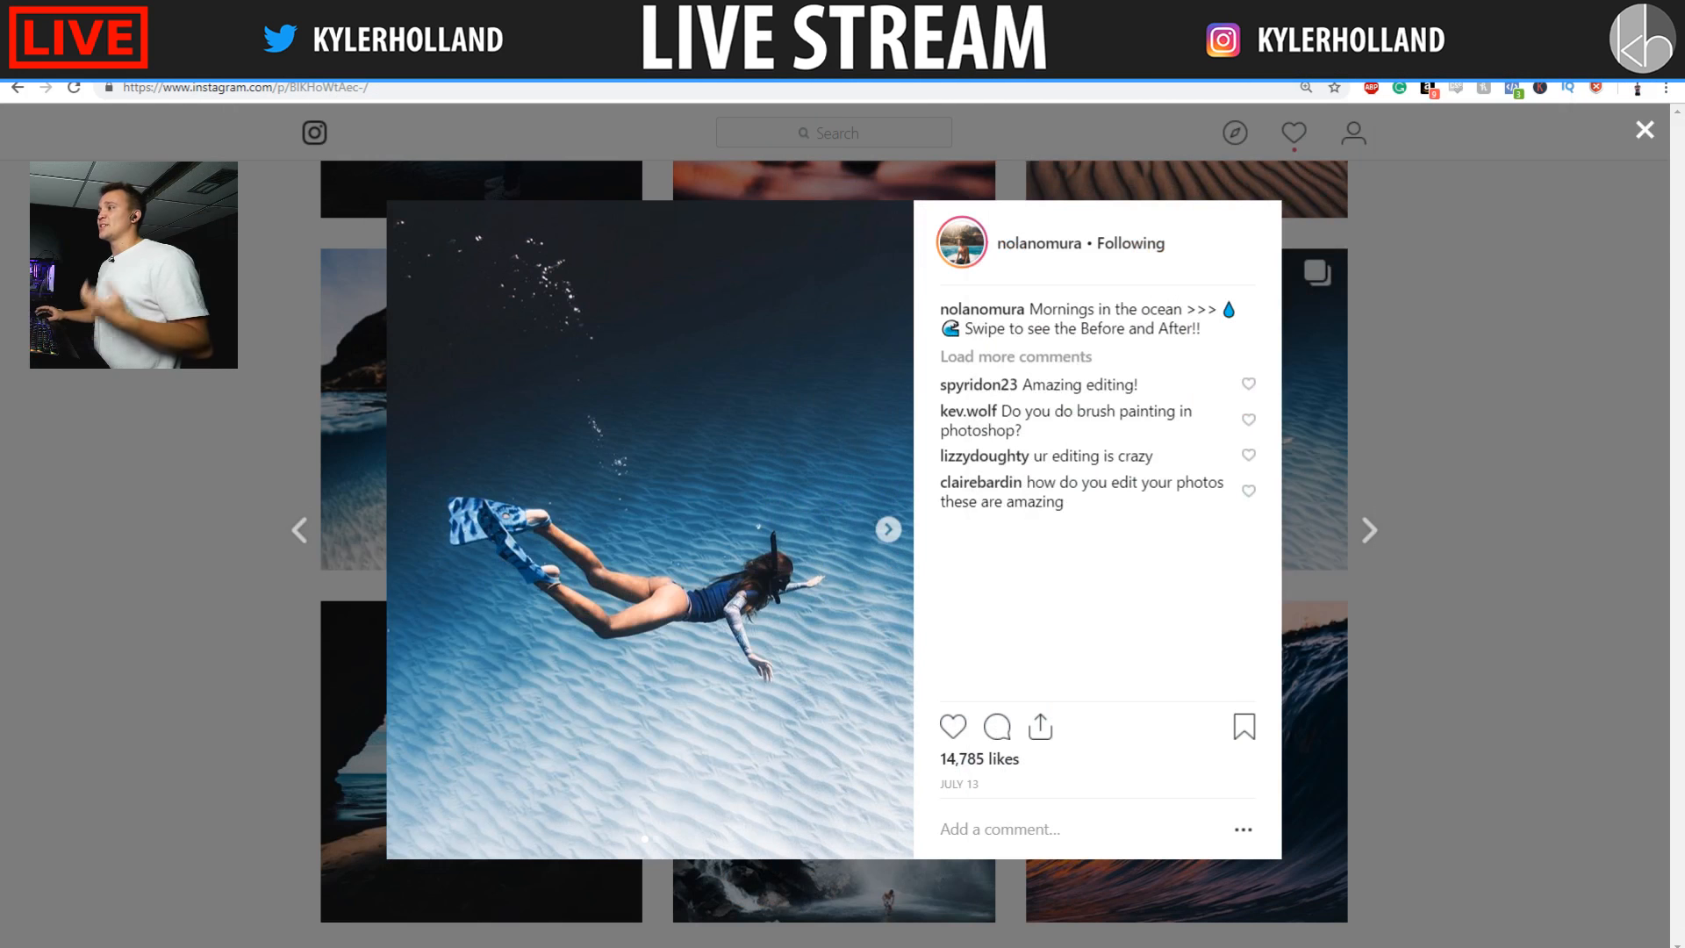
# Switch to Lightroom Classic with the unedited snorkeler photo, rechecking the edited version in the Instagram post along the way
pyautogui.click(537, 946)
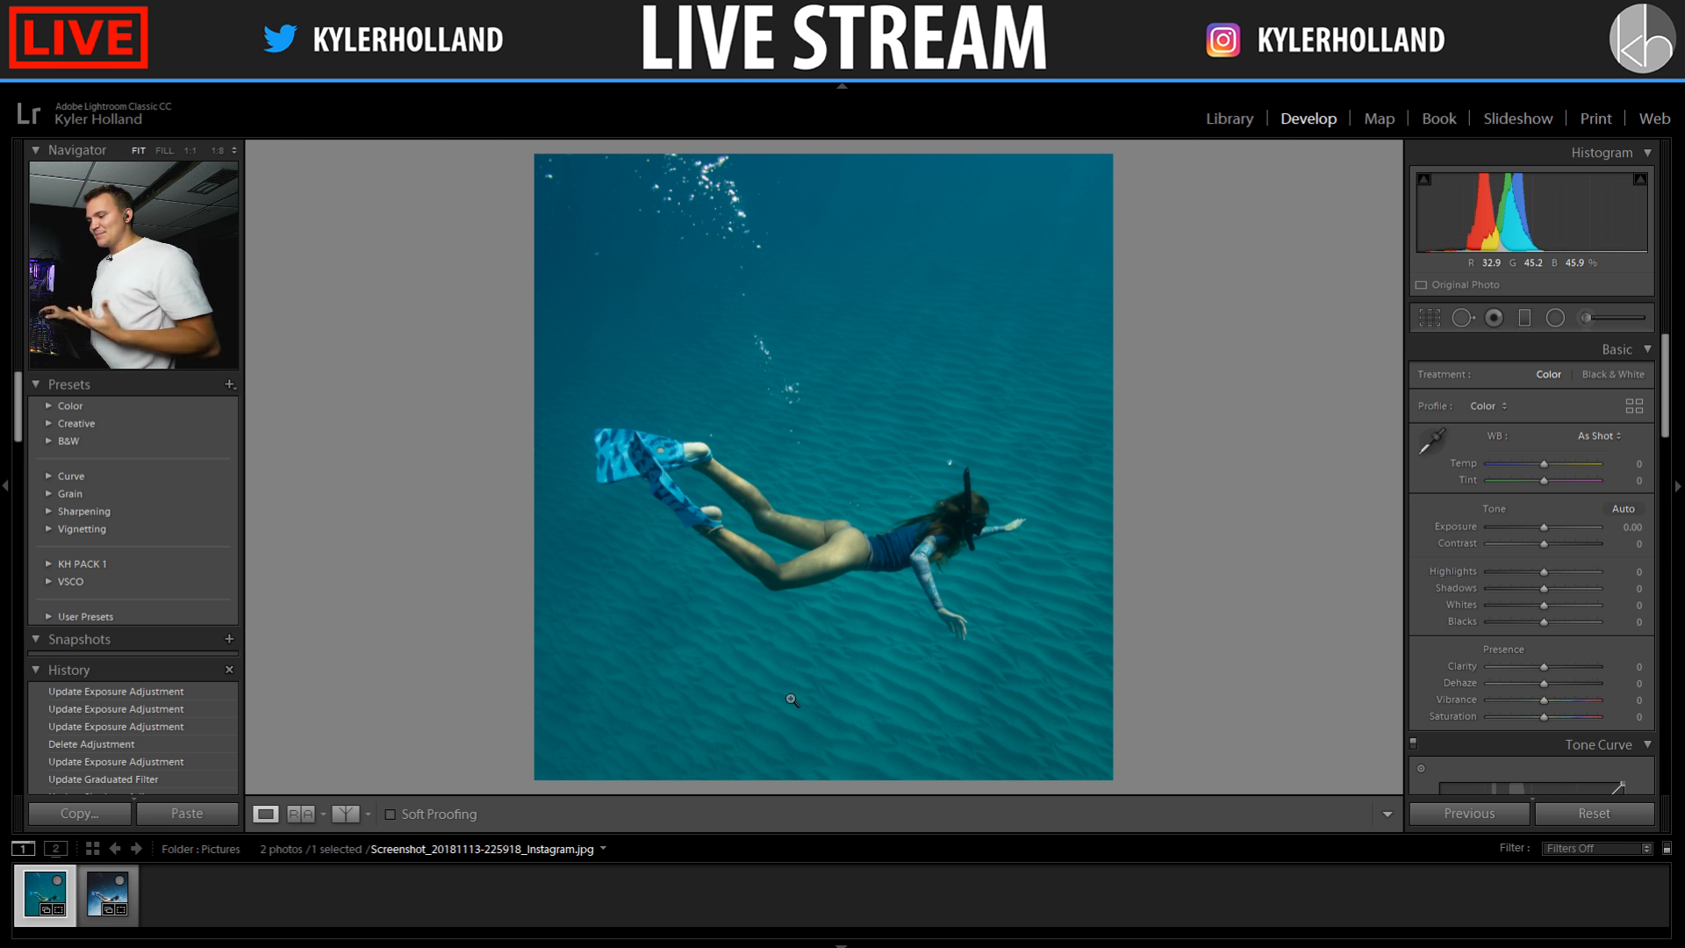
pyautogui.moveTo(537, 943)
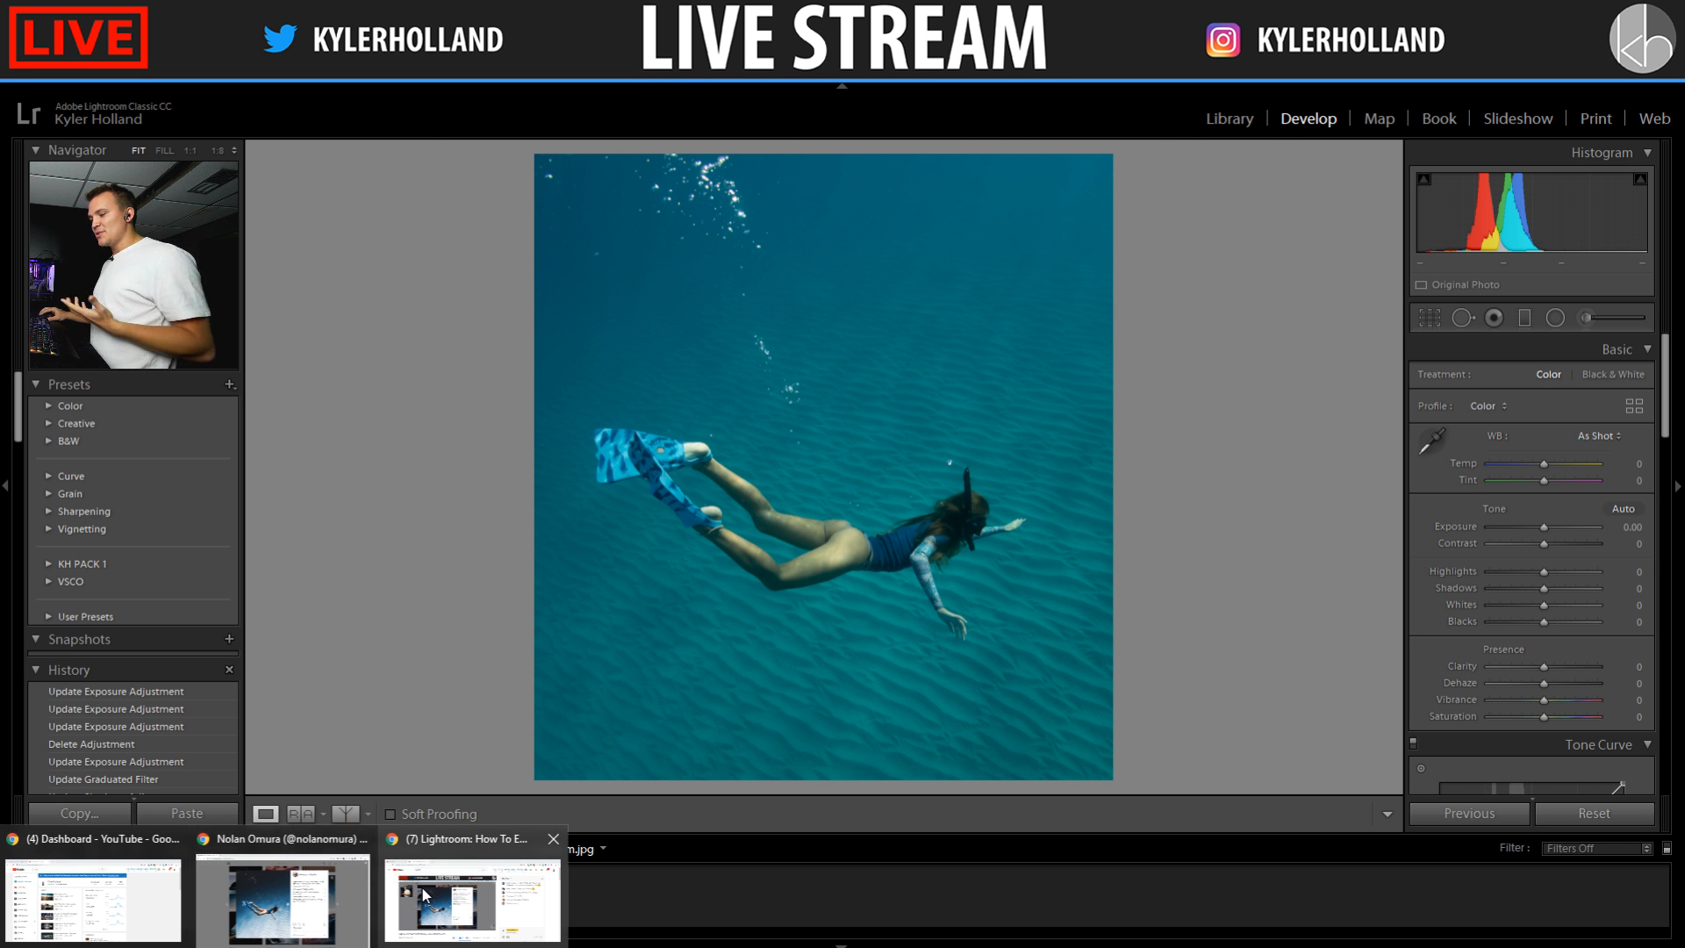
pyautogui.click(286, 912)
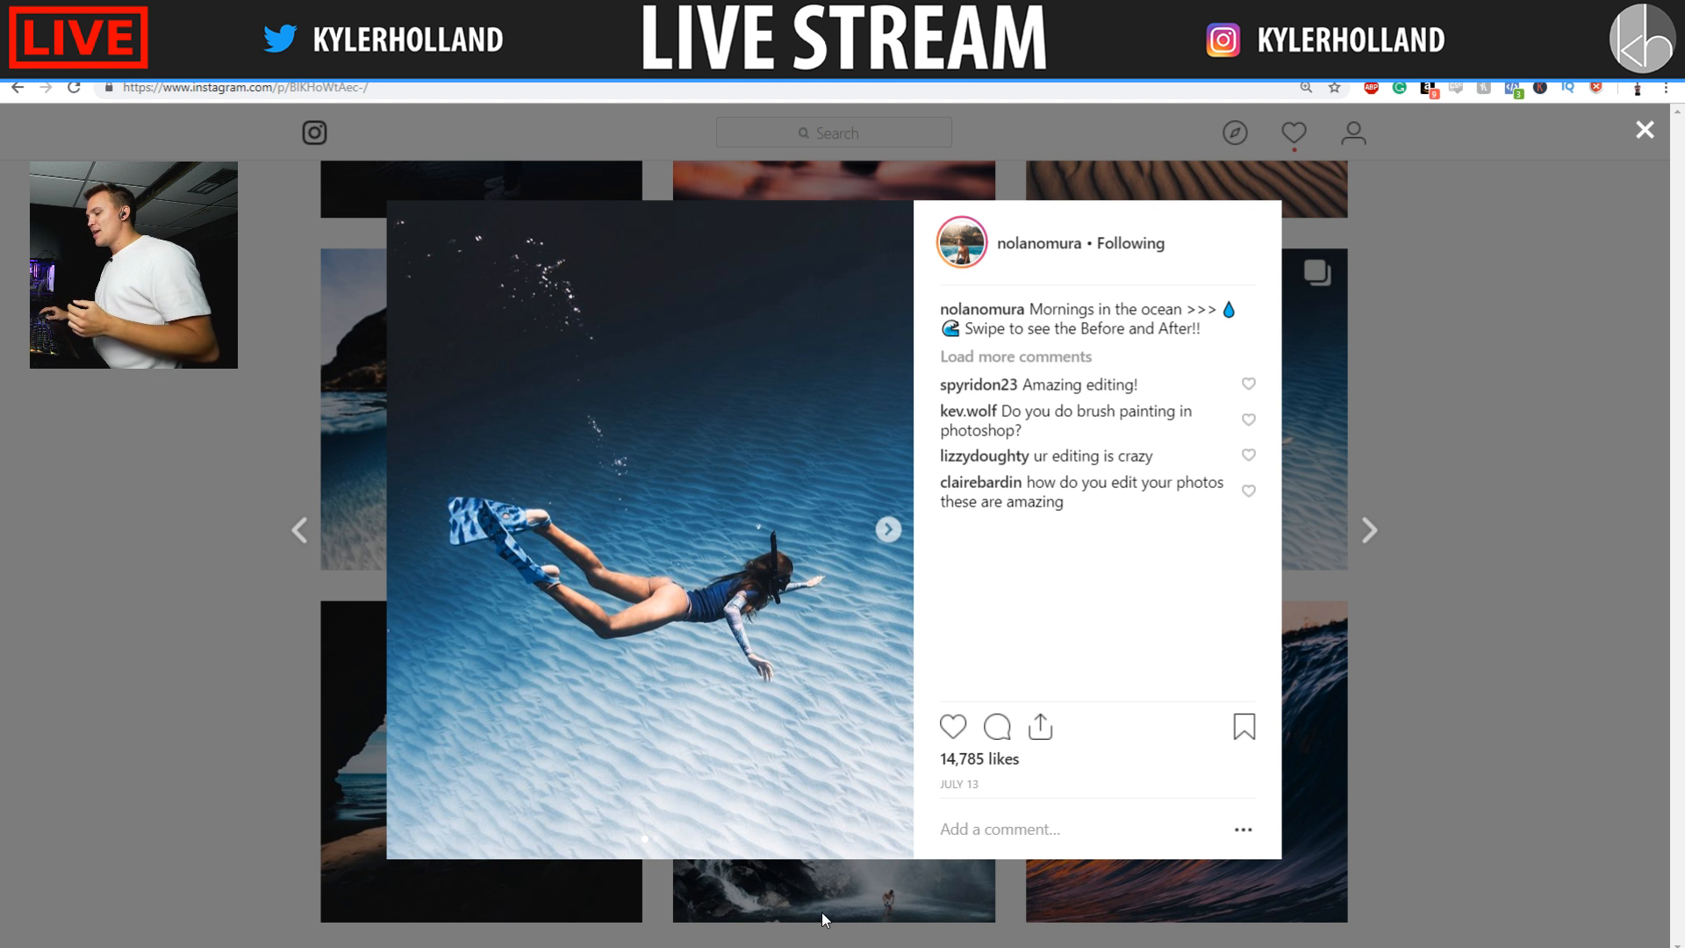
pyautogui.hotkey('alt', 'Tab')
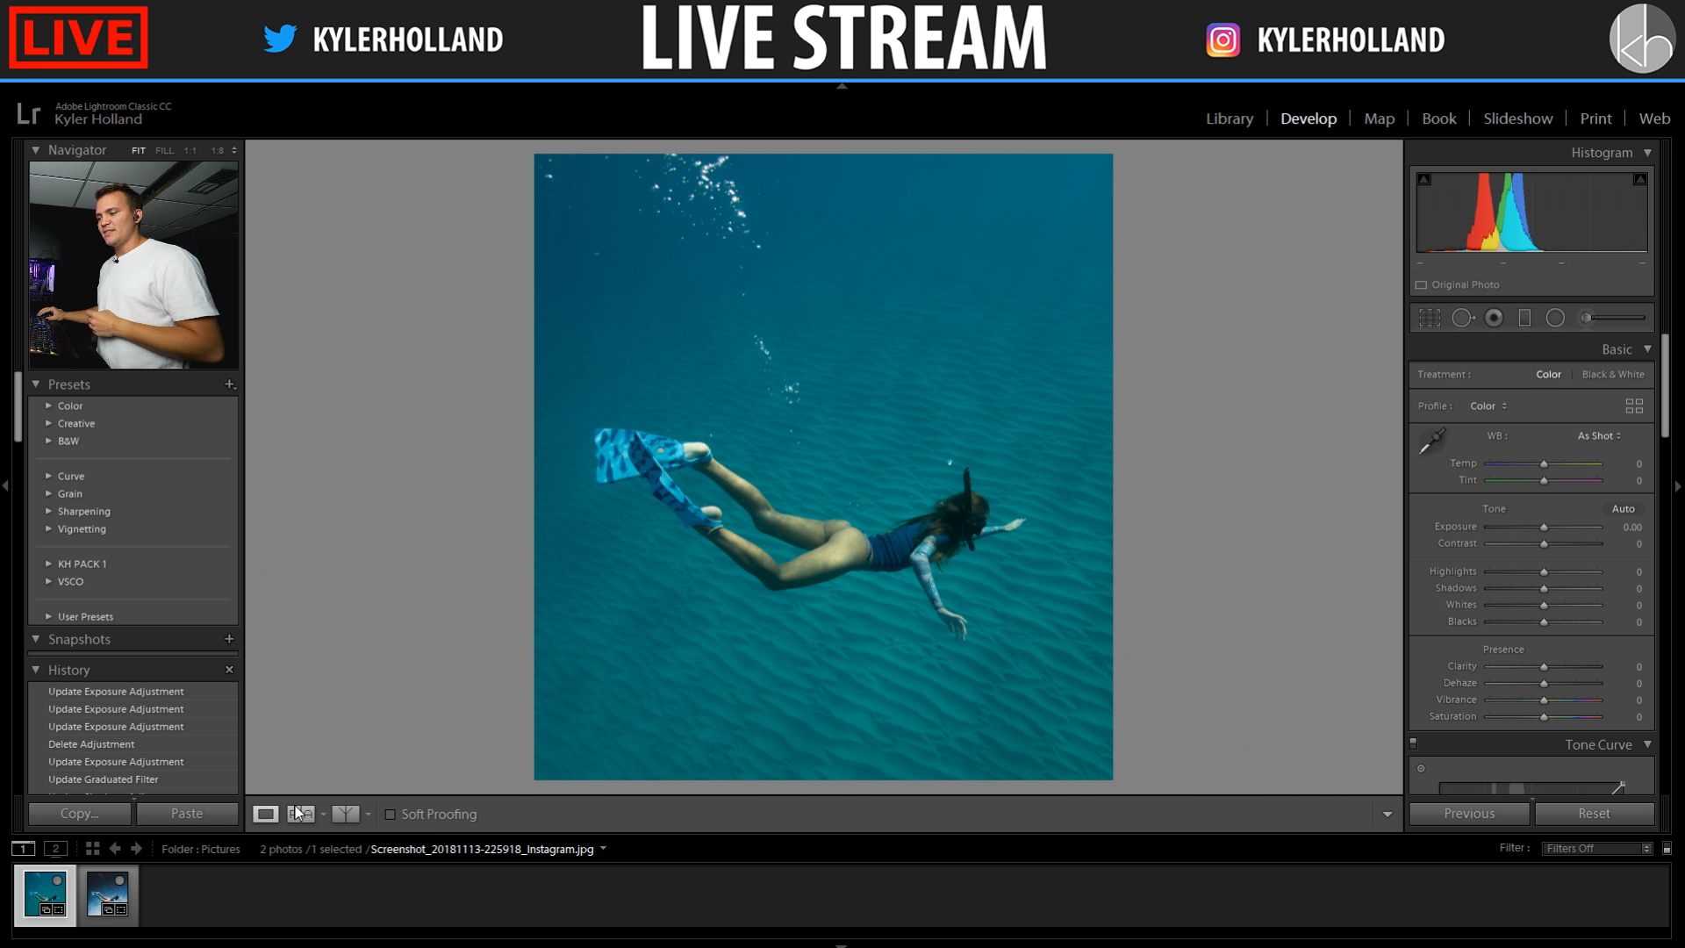
# Show the photos in Reference View and set the edited dark-blue snorkeler photo as the reference beside the unedited one
pyautogui.press('t')
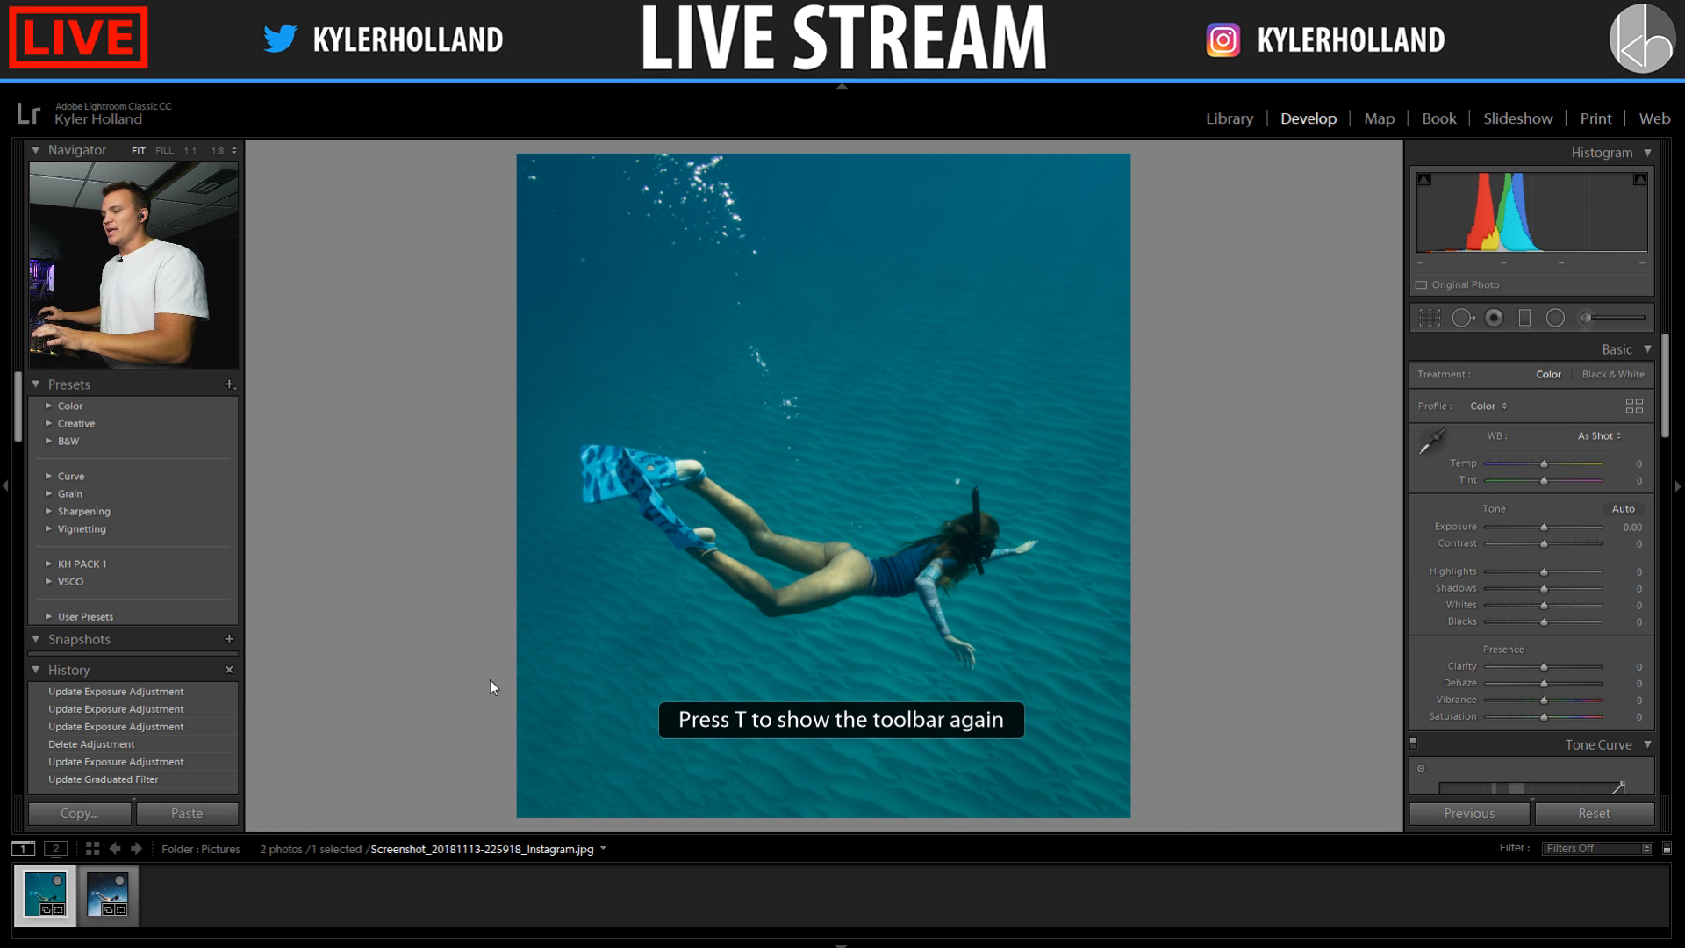
pyautogui.press('t')
pyautogui.click(312, 815)
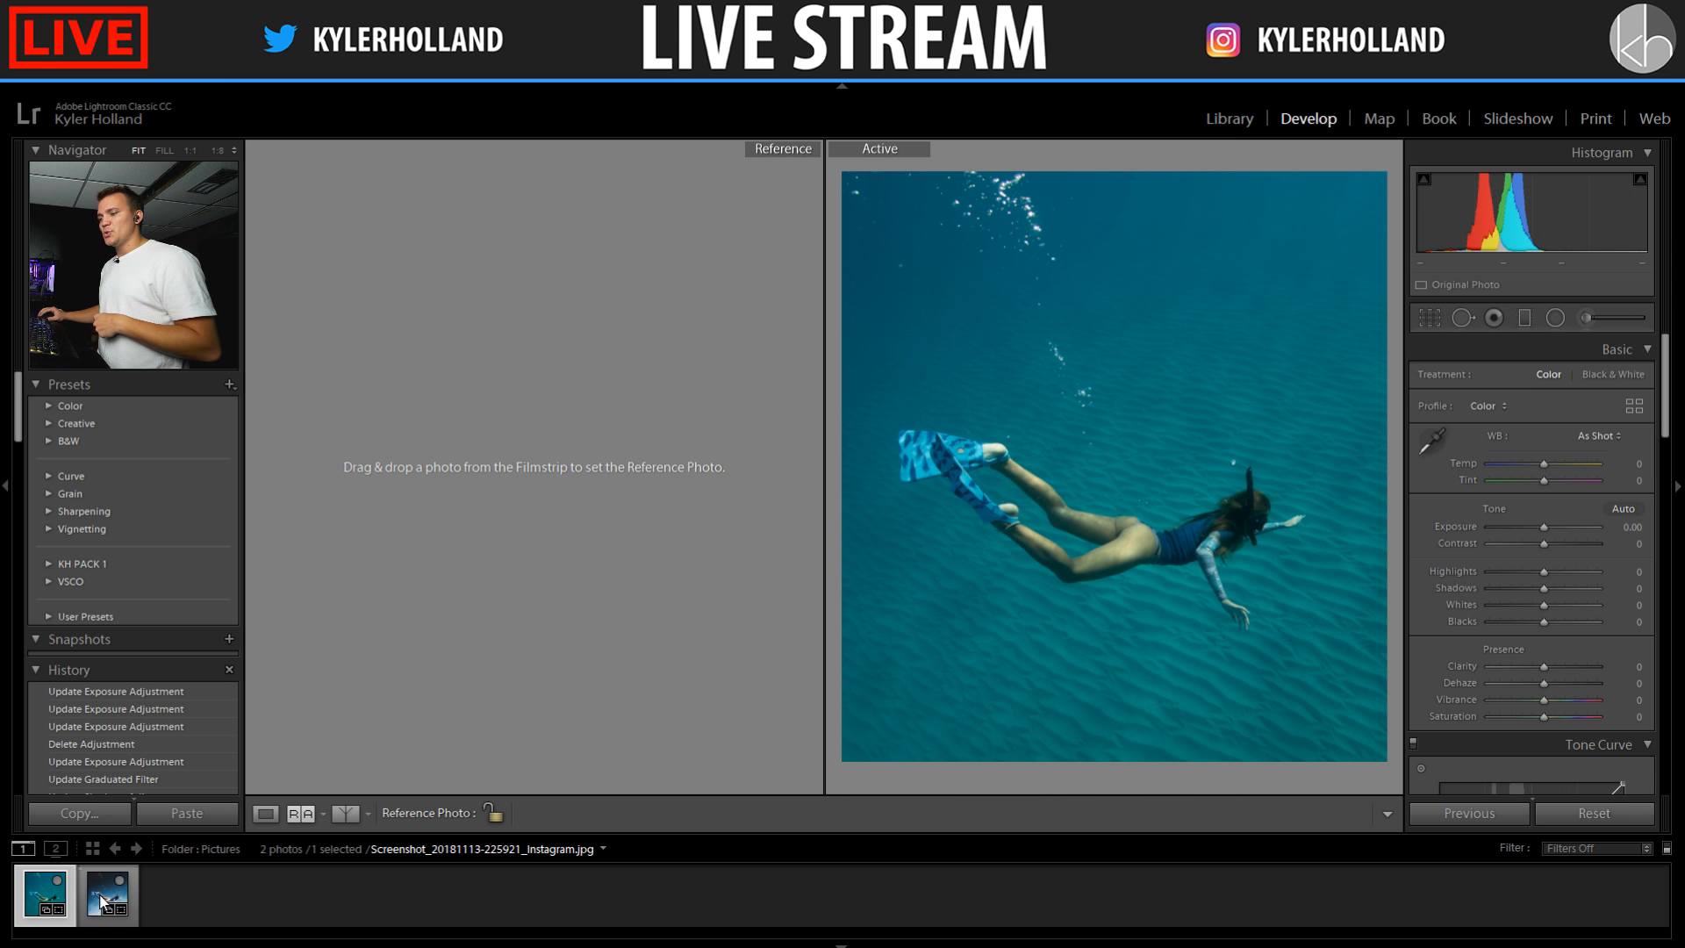
pyautogui.moveTo(103, 902); pyautogui.dragTo(499, 518)
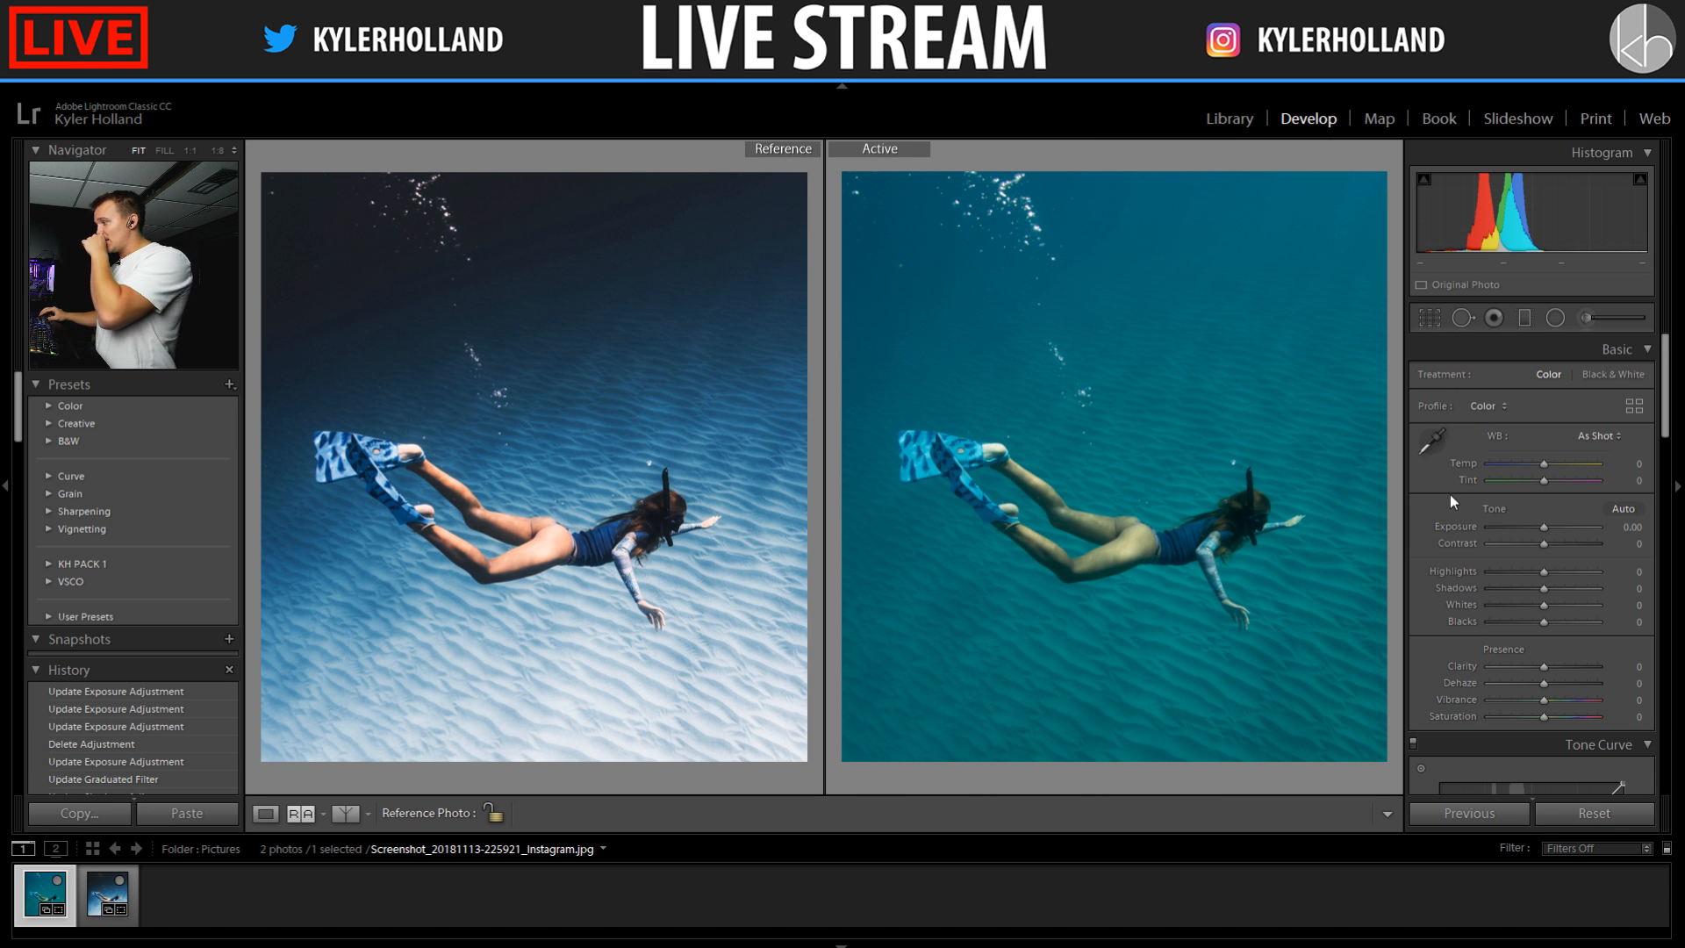
pyautogui.scroll(-6, 1525, 525)
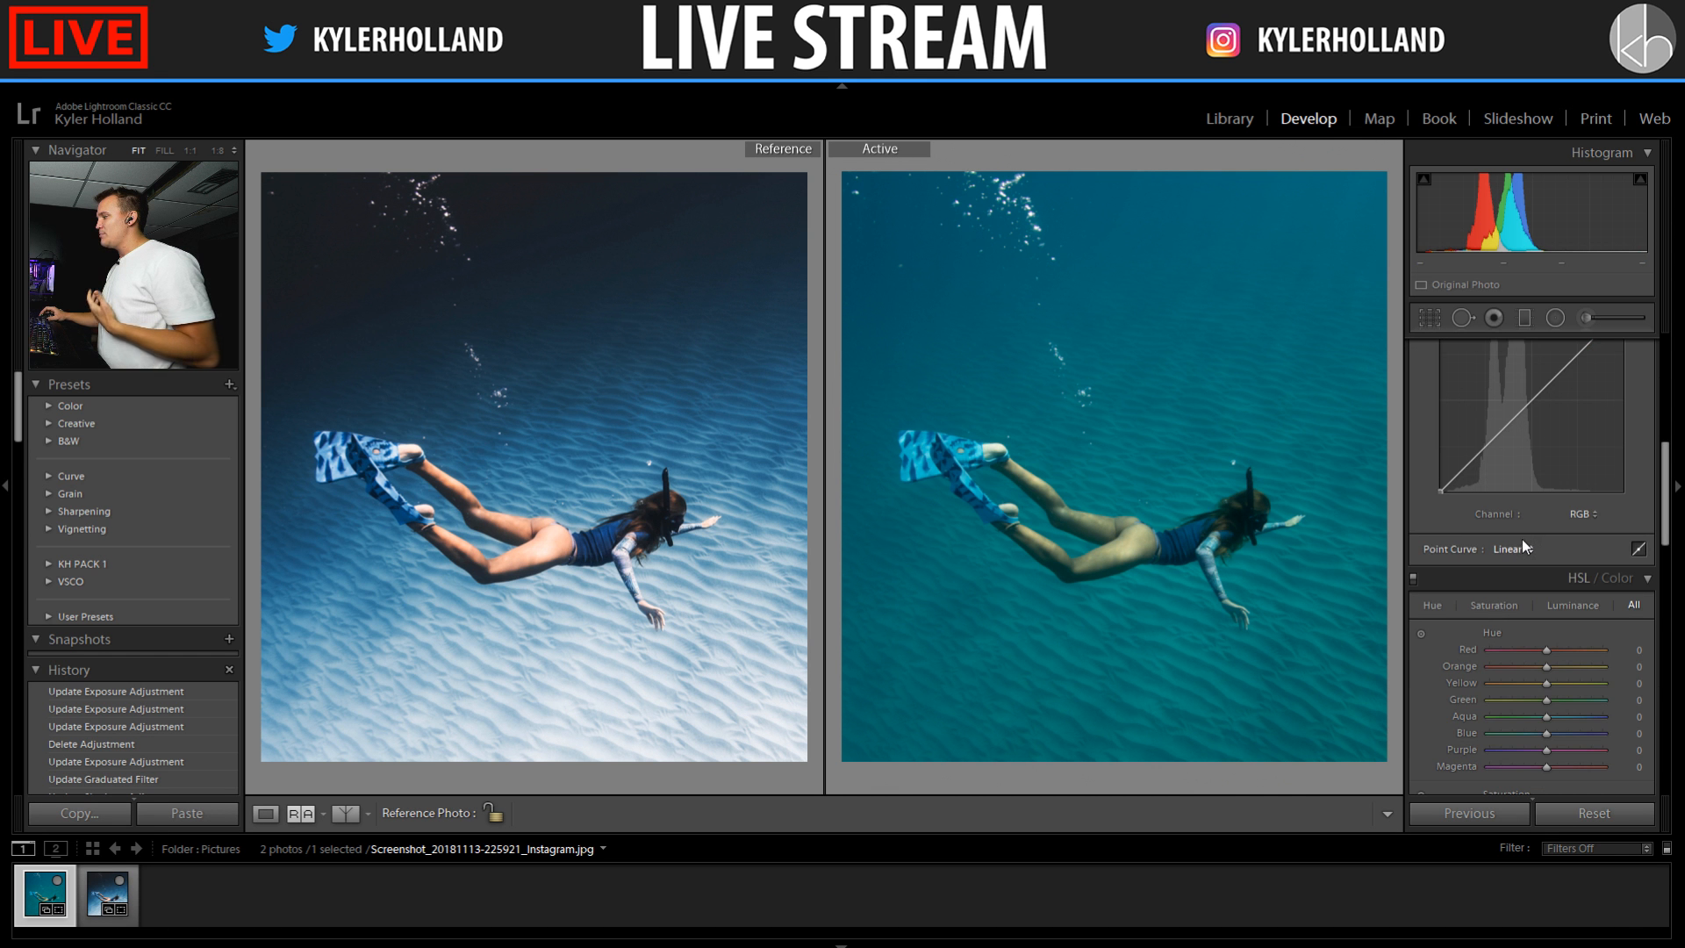
pyautogui.moveTo(1524, 557); pyautogui.dragTo(1573, 527)
pyautogui.hotkey('ctrl', 'z')
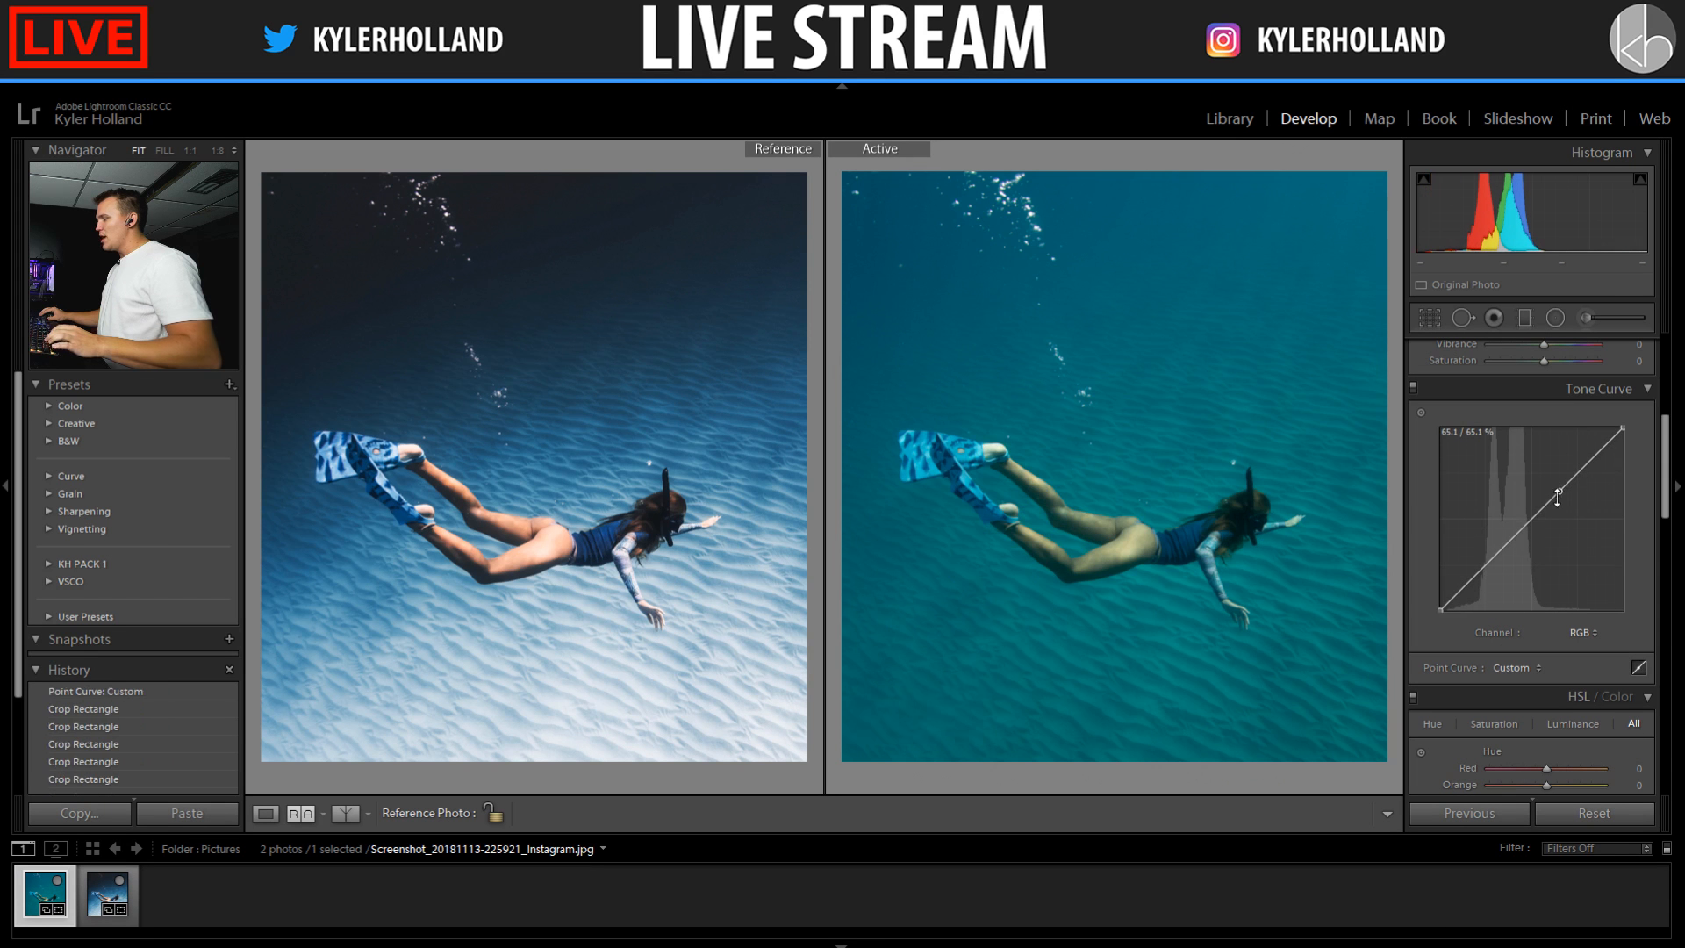
pyautogui.scroll(6, 1553, 538)
pyautogui.moveTo(1544, 464)
pyautogui.mouseDown()
pyautogui.moveTo(1571, 465)
pyautogui.moveTo(1528, 465)
pyautogui.moveTo(1571, 475)
pyautogui.mouseUp()
pyautogui.hotkey('ctrl', 'z')
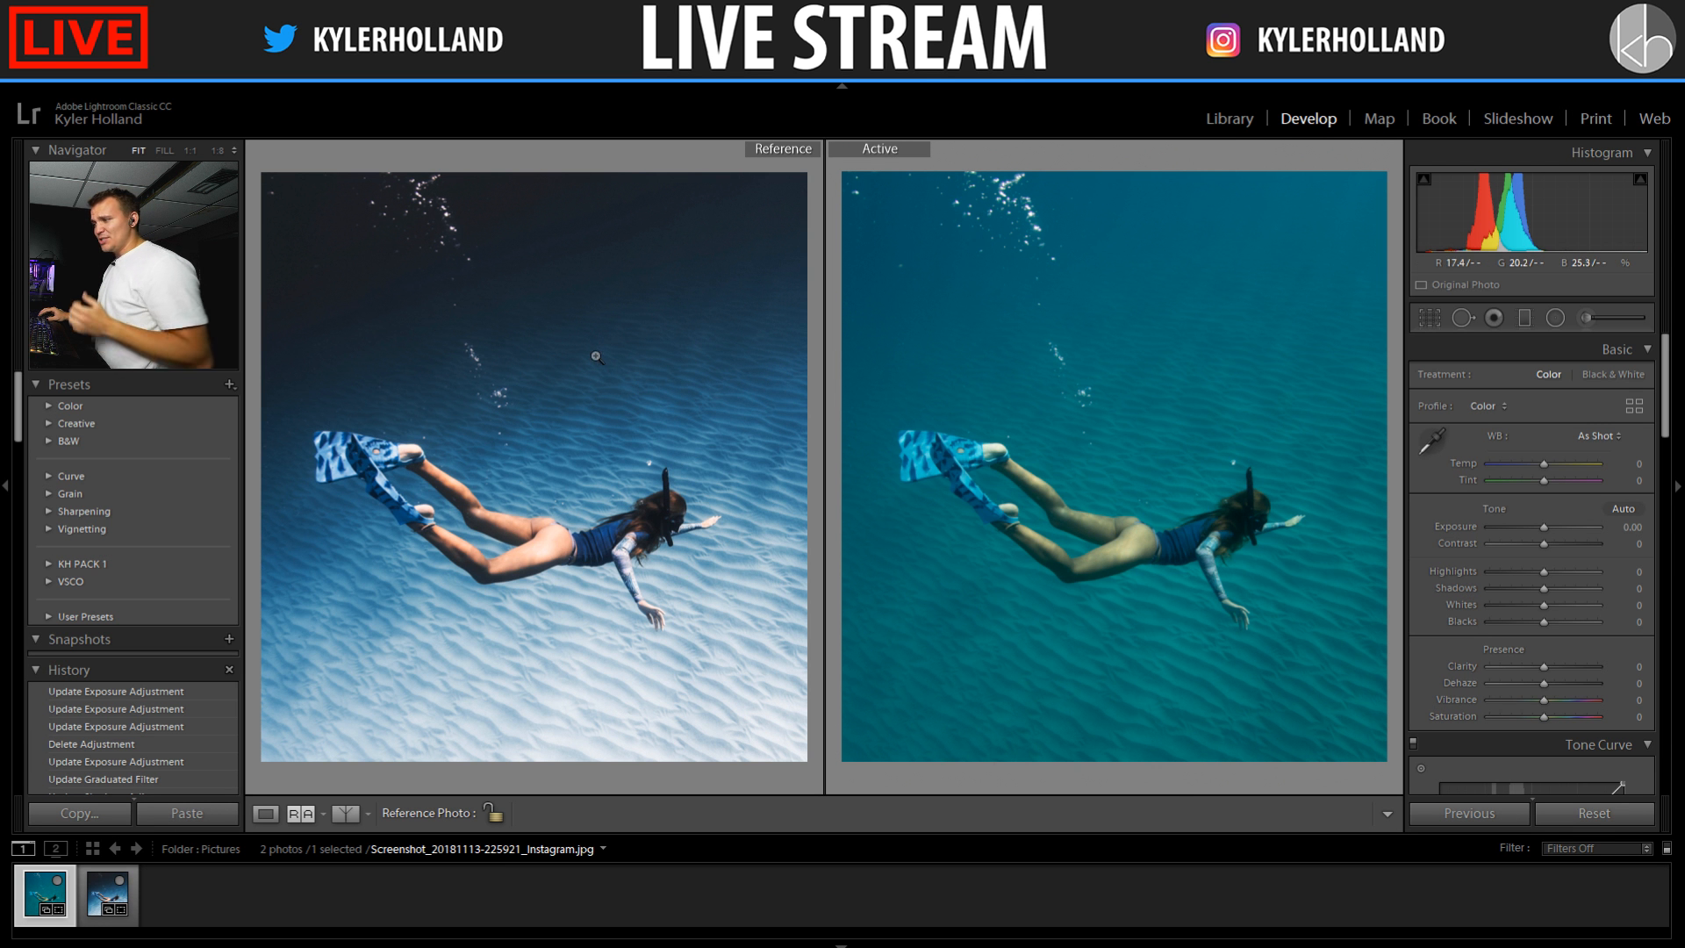
# Zoom the reference and active photos to 1:1 and line up both views around the snorkeler to compare colours and detail
pyautogui.click(735, 443)
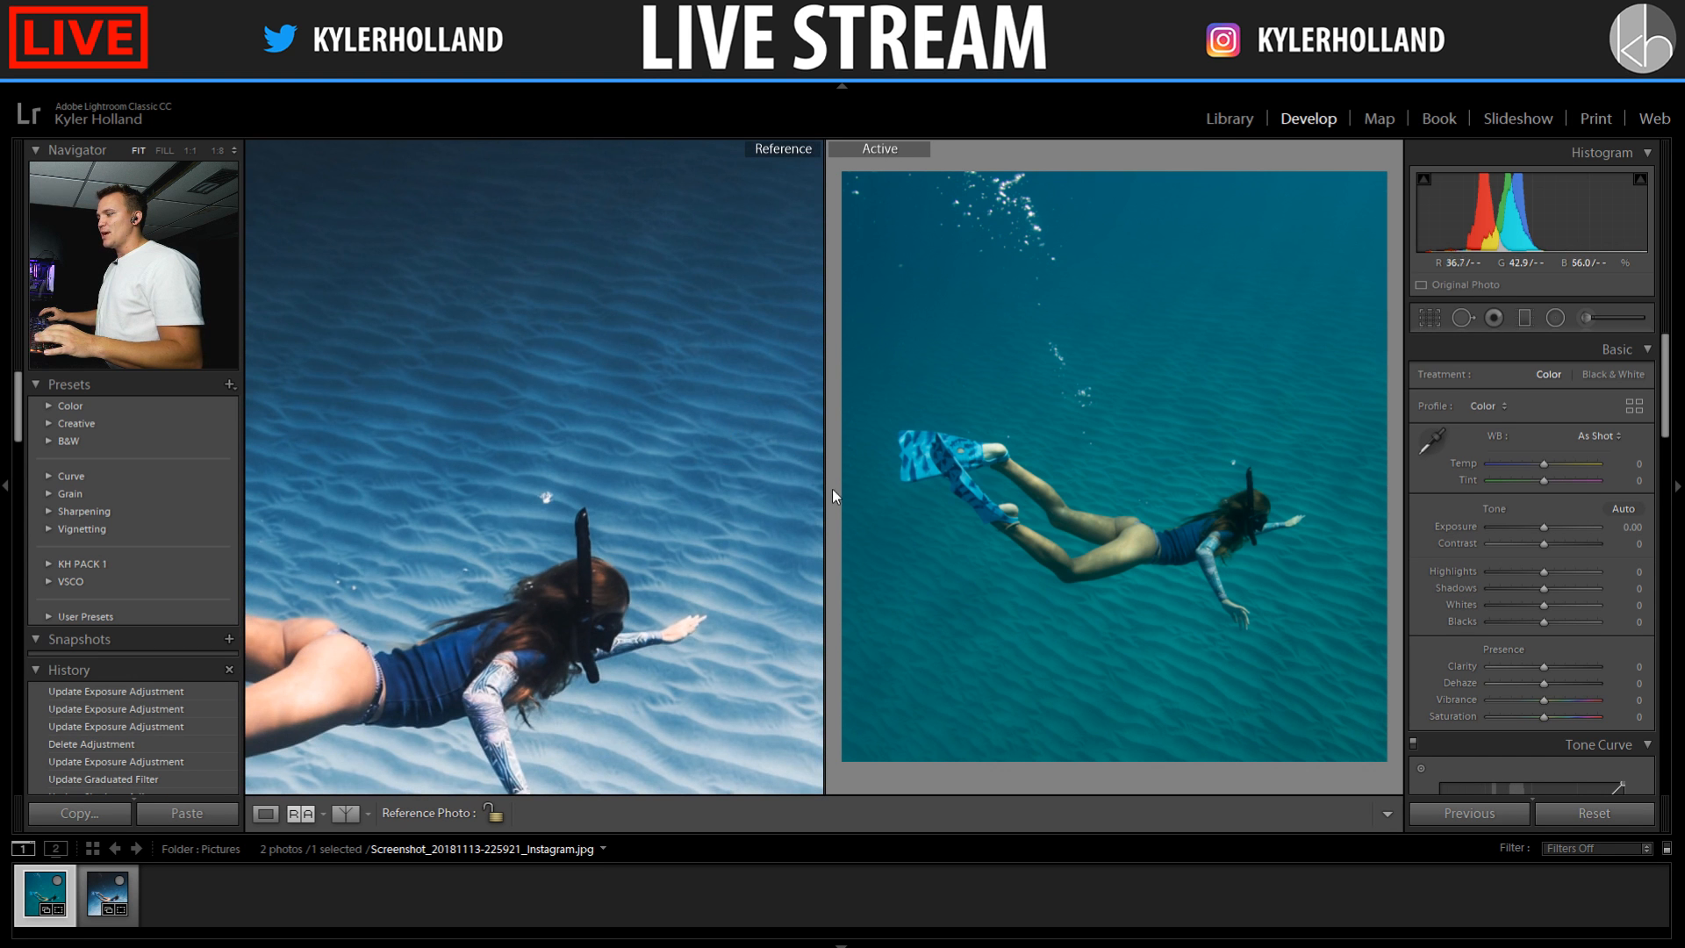
pyautogui.click(969, 502)
pyautogui.moveTo(1196, 418); pyautogui.dragTo(970, 534)
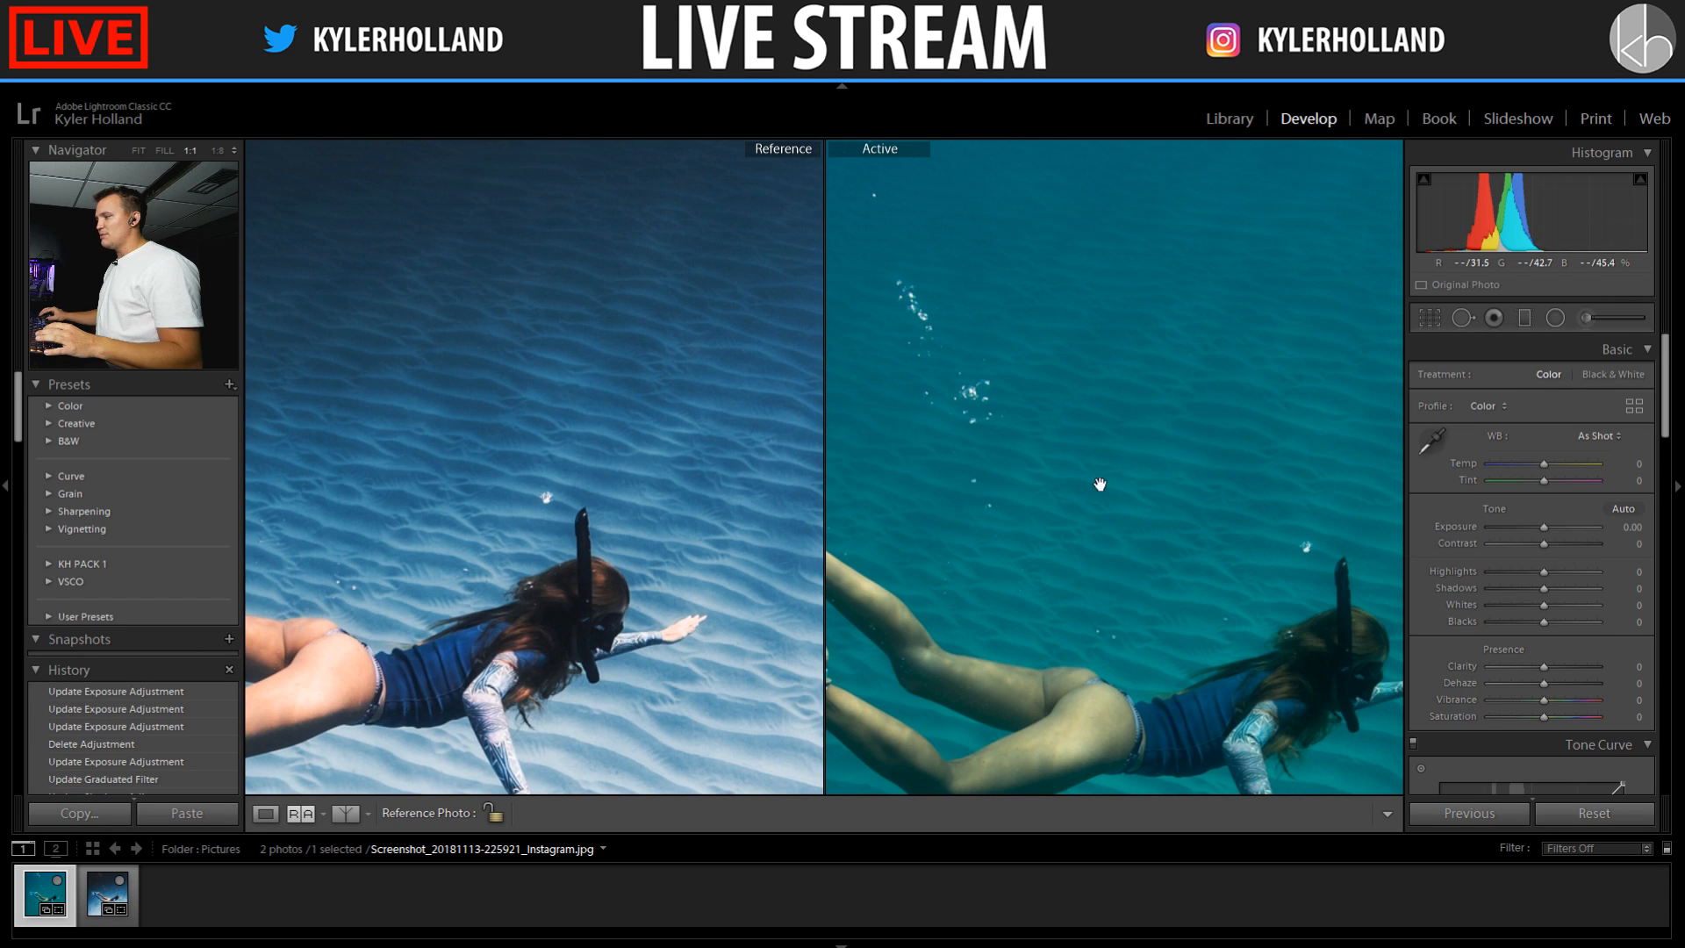
pyautogui.click(1099, 485)
pyautogui.click(947, 421)
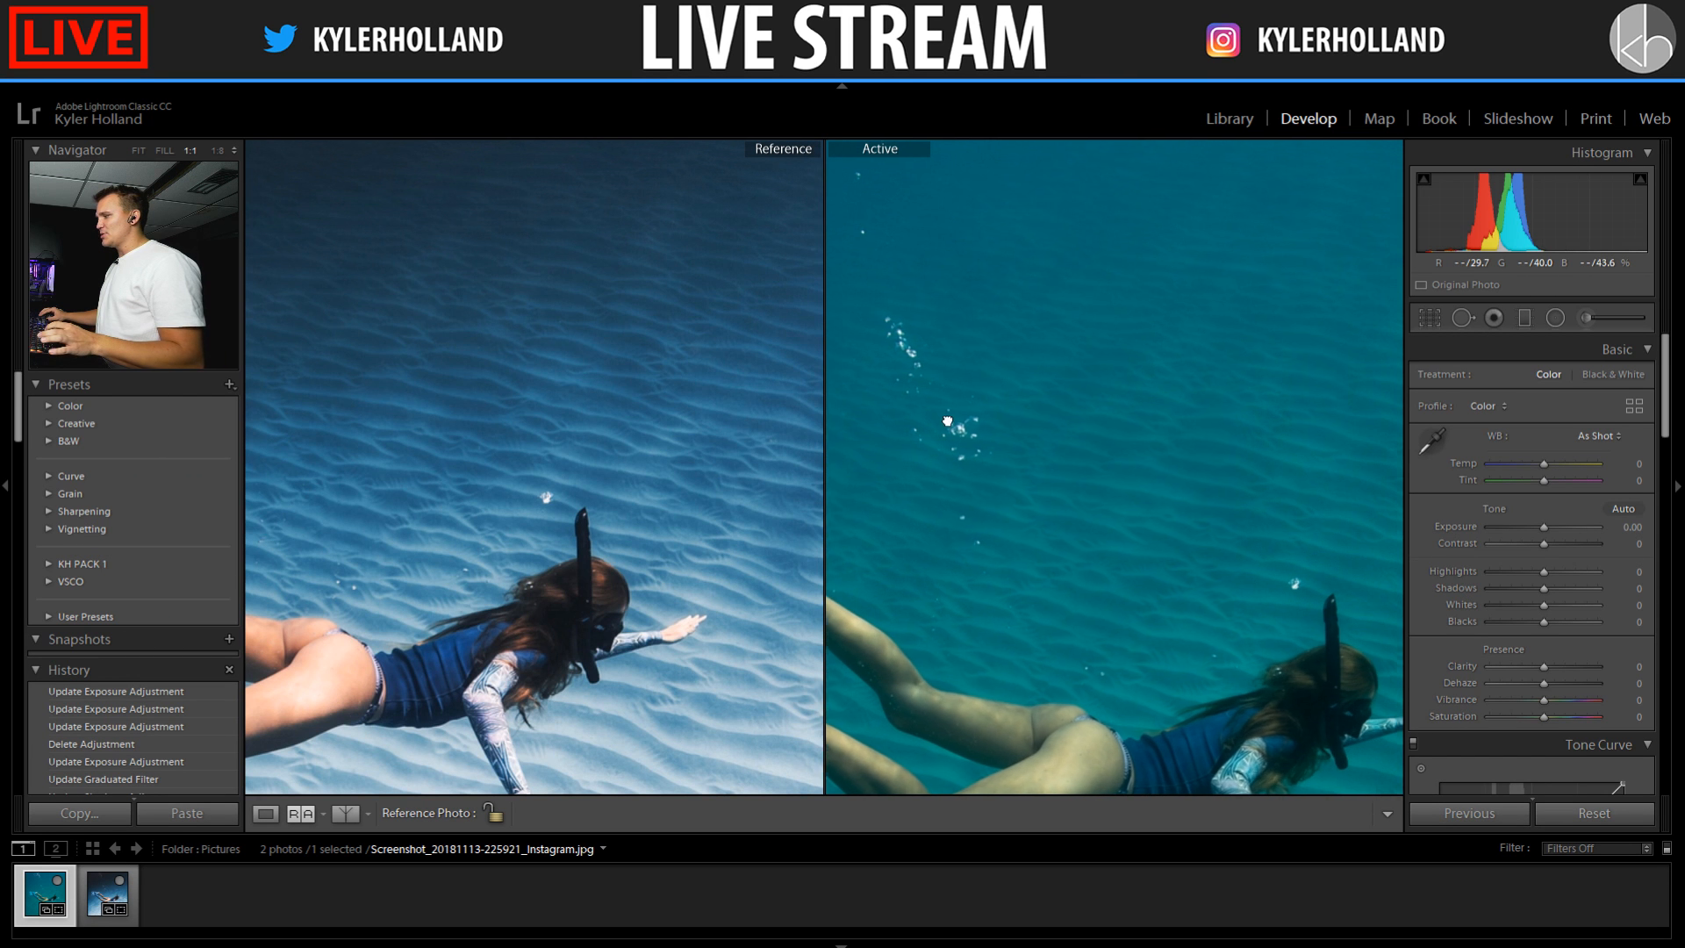
pyautogui.moveTo(711, 455); pyautogui.dragTo(647, 504)
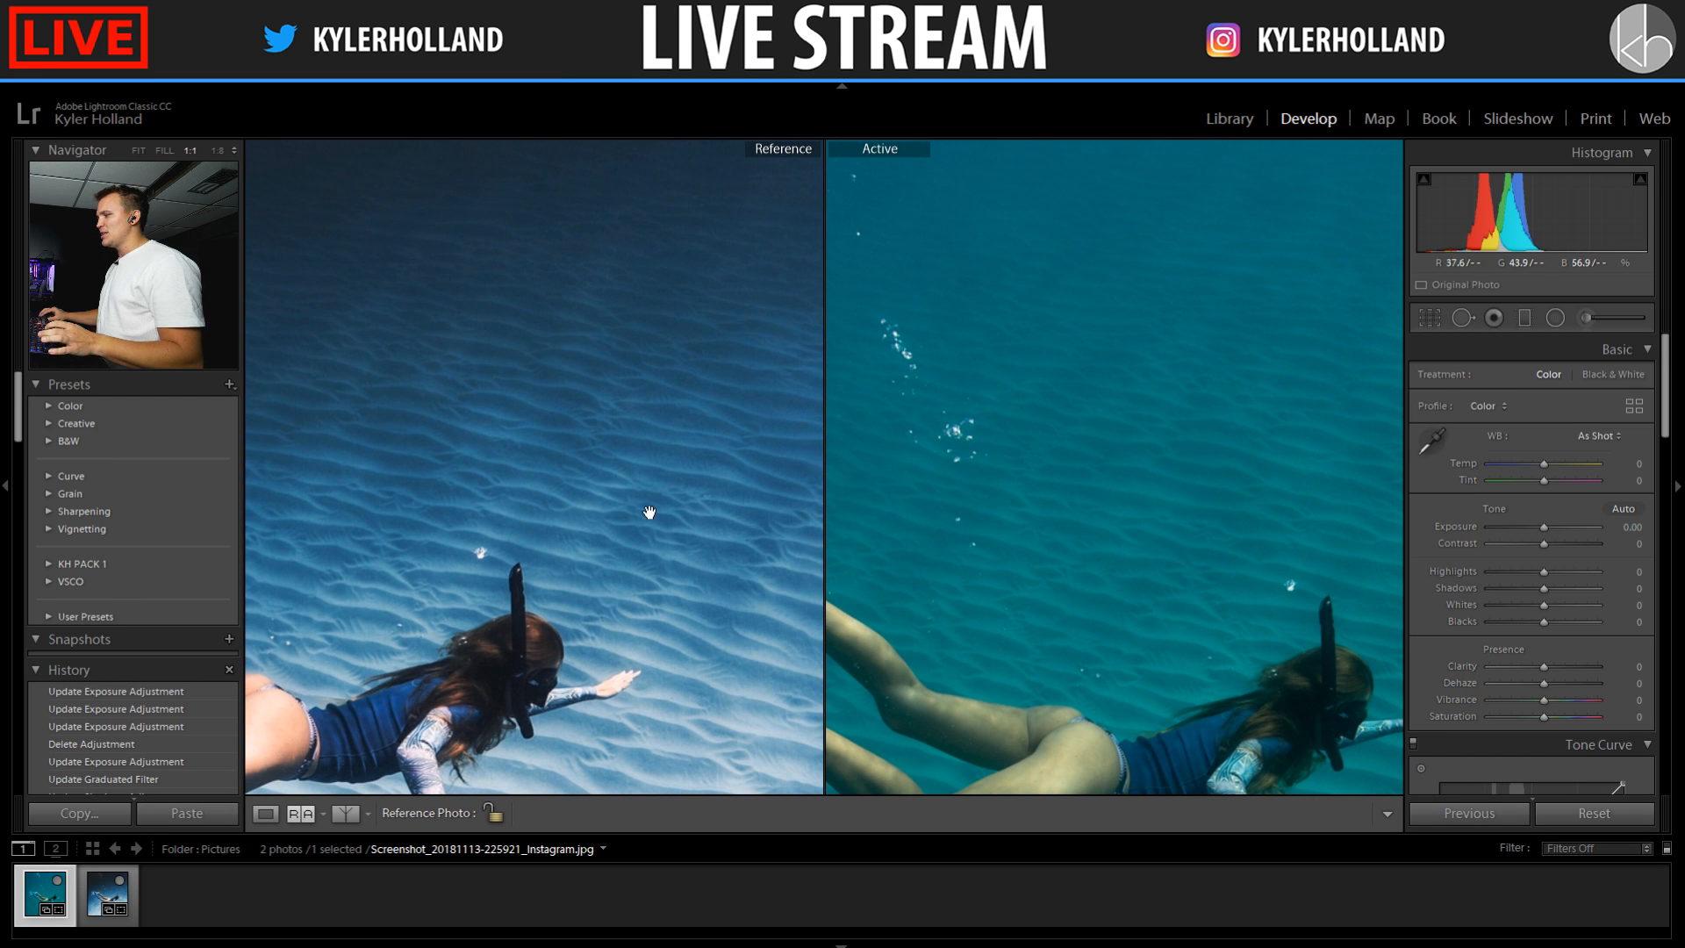
# Compare the reference and active photos up close, return to the full view, and set the active photo's tint to +55
pyautogui.click(637, 459)
pyautogui.click(737, 434)
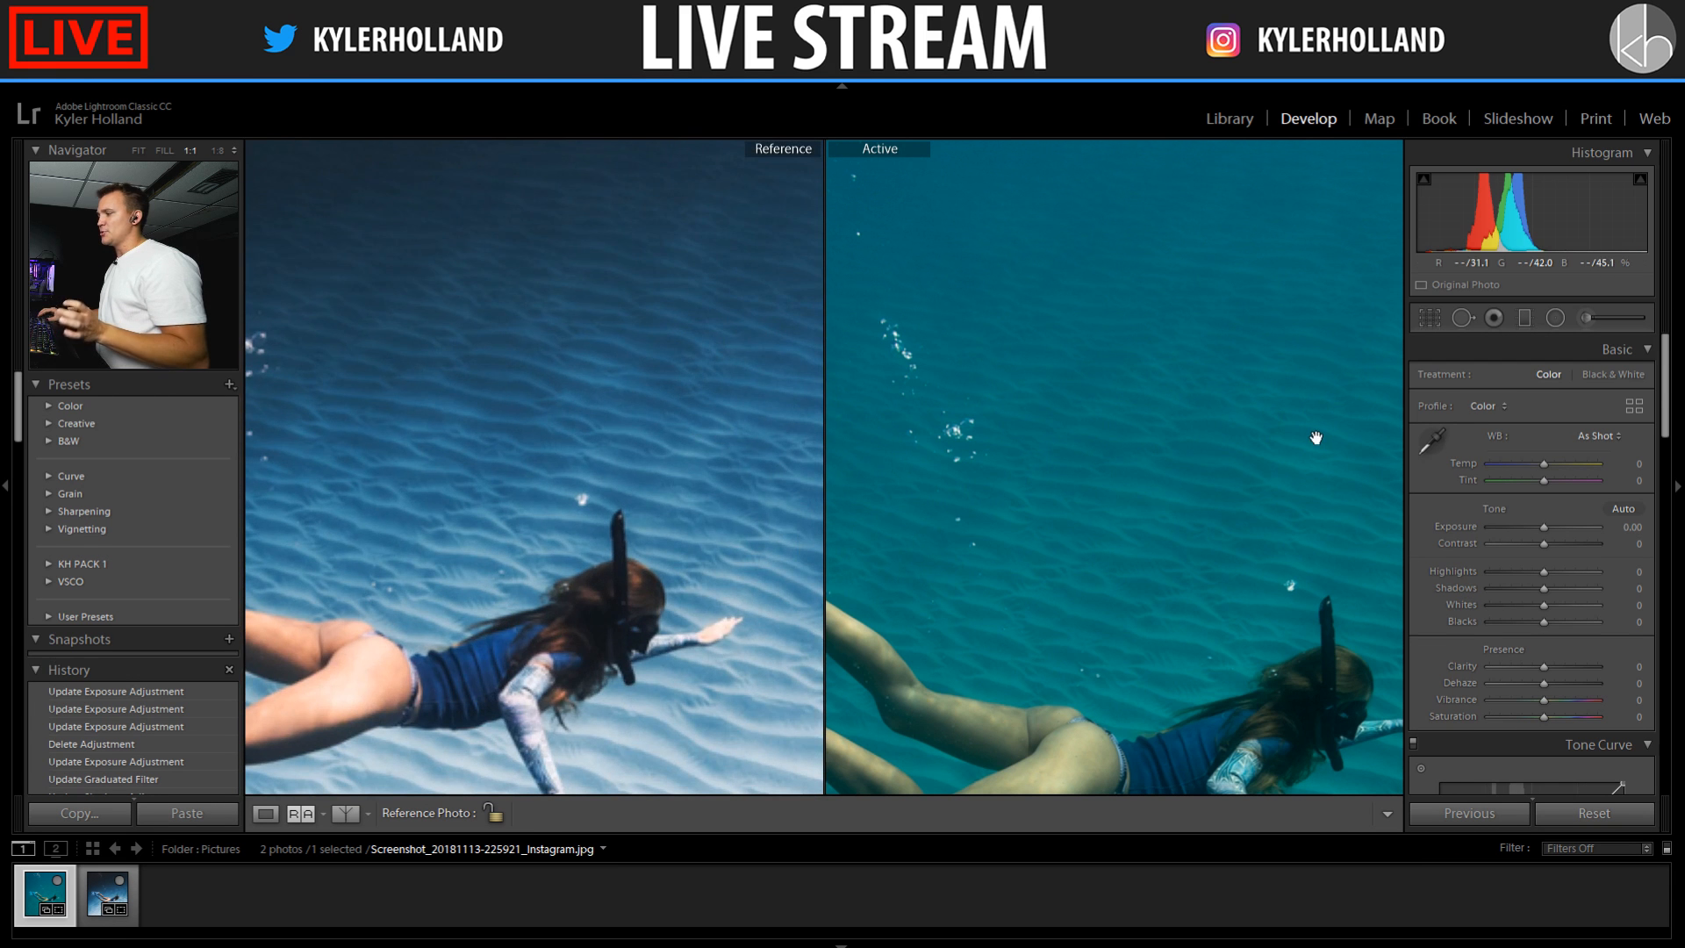
pyautogui.click(1181, 515)
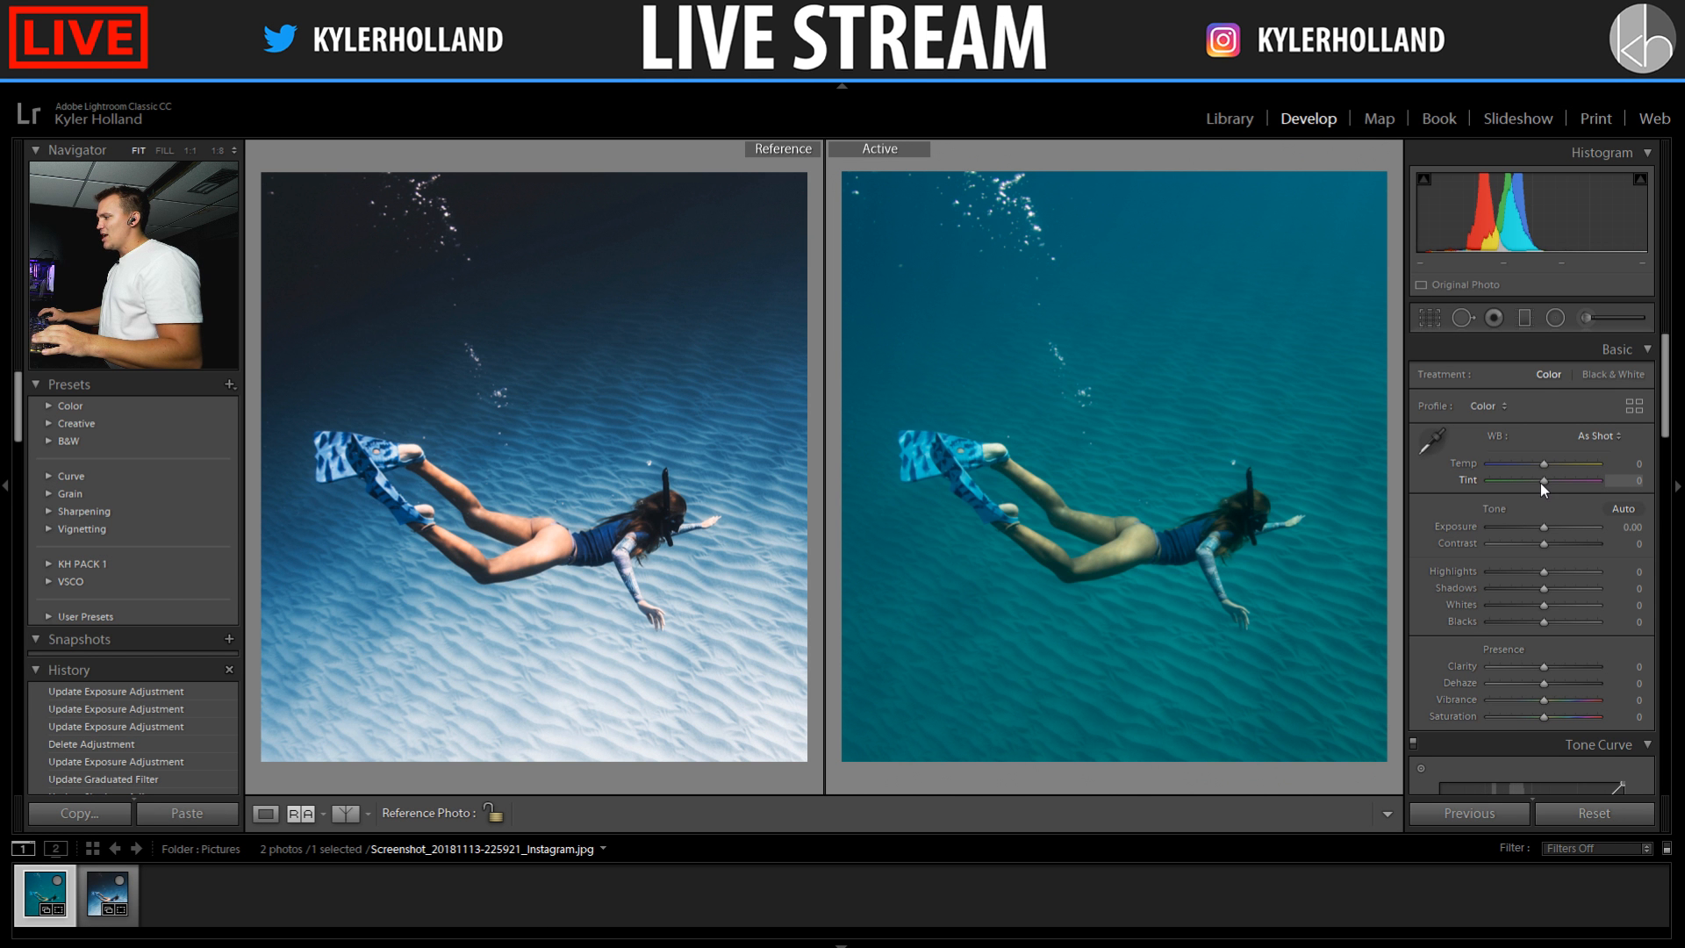
pyautogui.moveTo(1540, 483); pyautogui.dragTo(1570, 479)
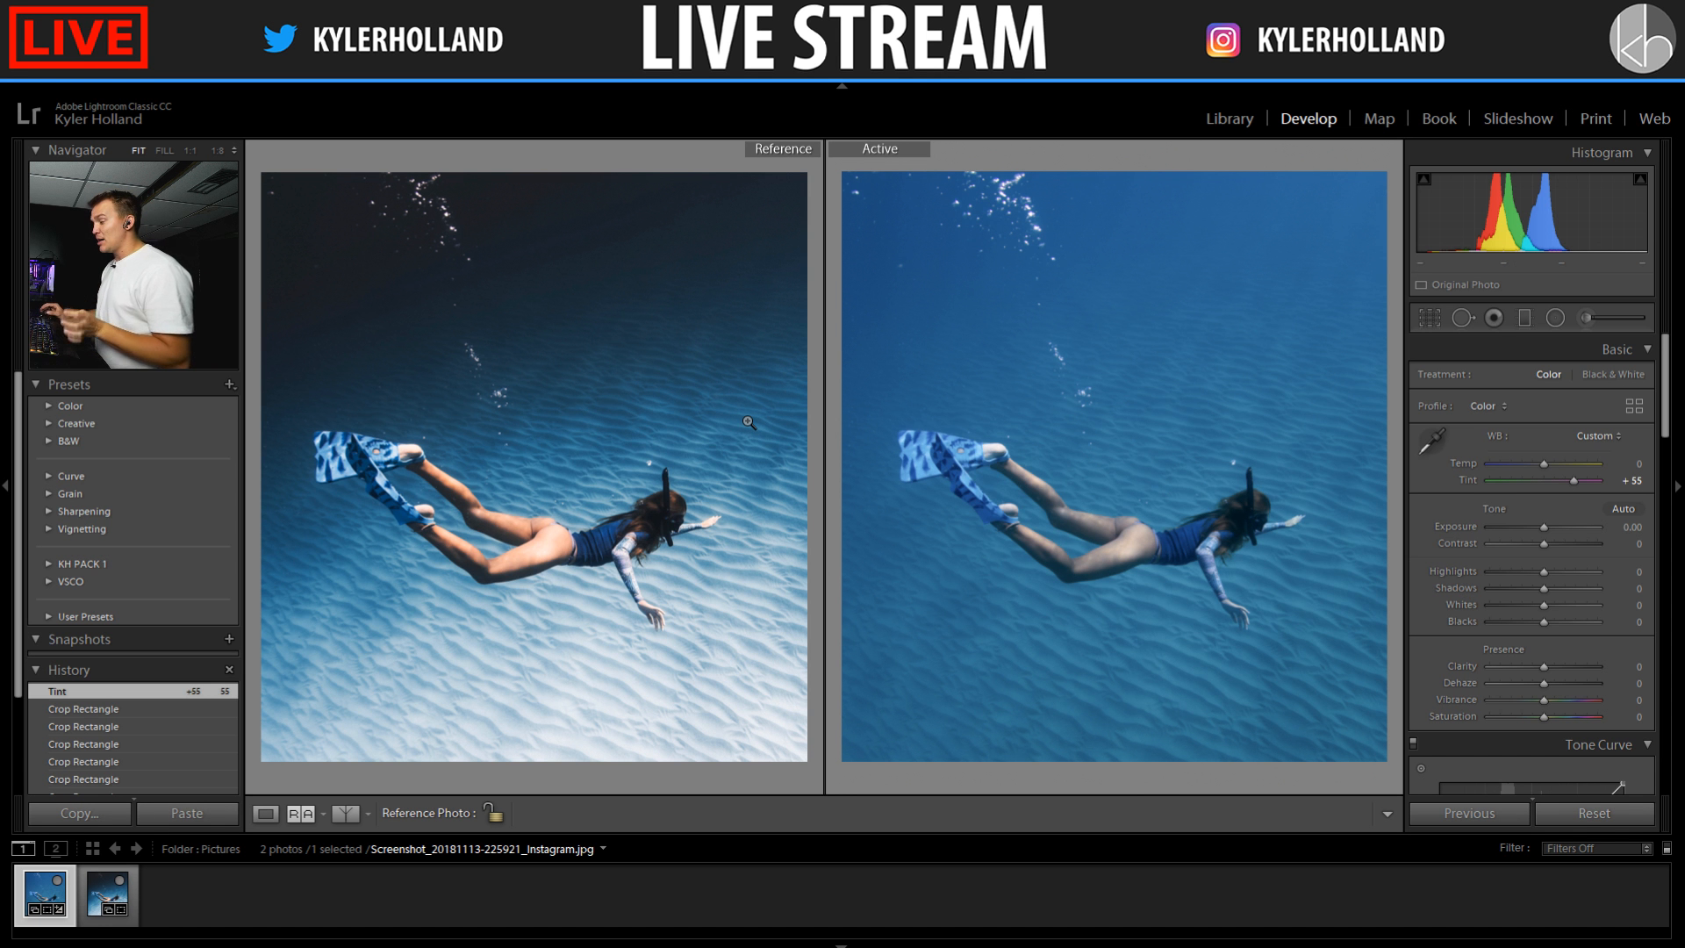
# Raise the active photo's contrast to +68, comparing the snorkeler's body, legs and fins with the reference at 1:1
pyautogui.click(769, 522)
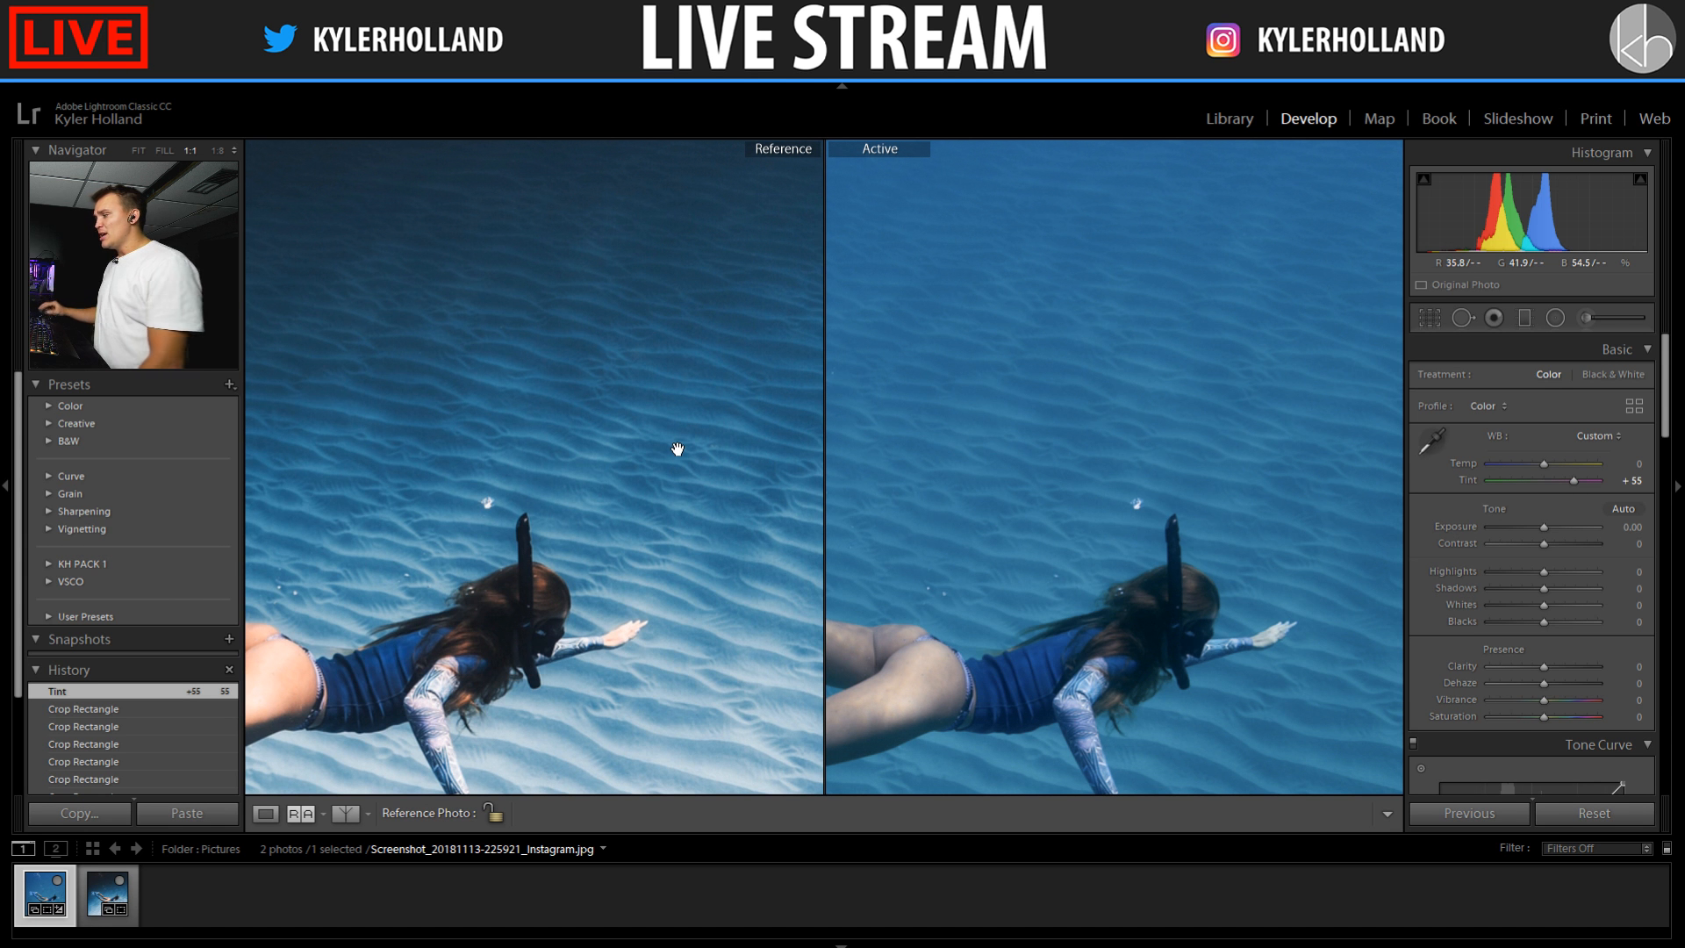
pyautogui.moveTo(1539, 541)
pyautogui.mouseDown()
pyautogui.moveTo(1563, 538)
pyautogui.moveTo(1534, 541)
pyautogui.moveTo(1550, 542)
pyautogui.mouseUp()
pyautogui.moveTo(1049, 627); pyautogui.dragTo(1098, 519)
pyautogui.moveTo(668, 601); pyautogui.dragTo(727, 403)
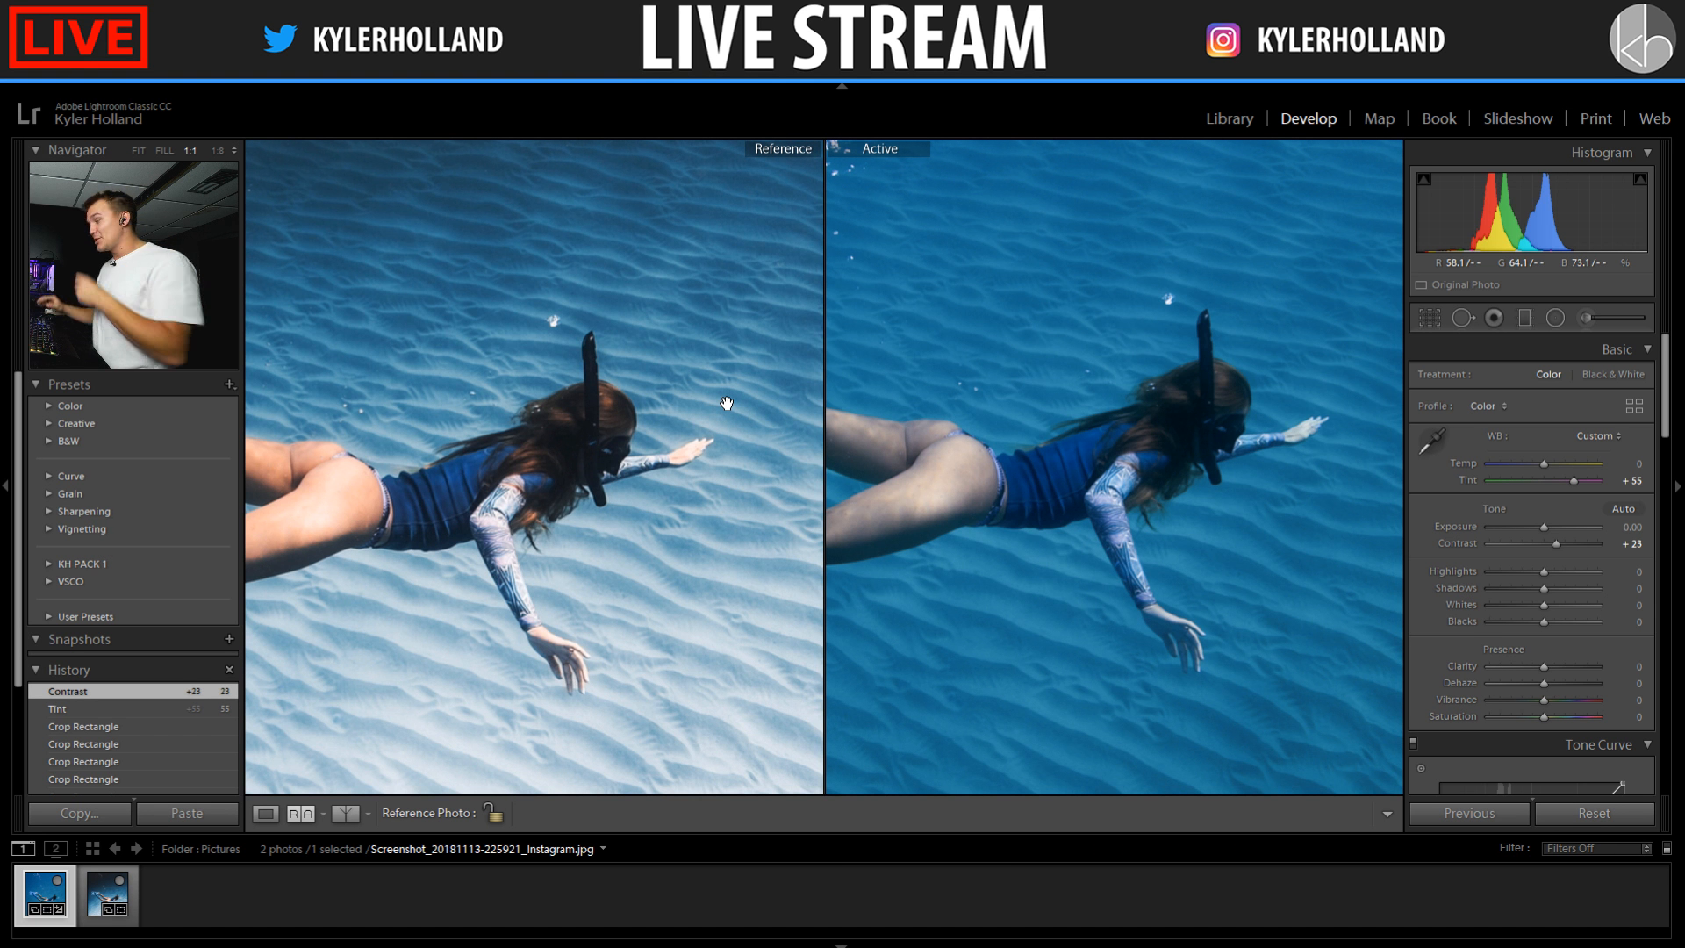
pyautogui.moveTo(1160, 446); pyautogui.dragTo(1069, 461)
pyautogui.moveTo(1113, 395); pyautogui.dragTo(1276, 453)
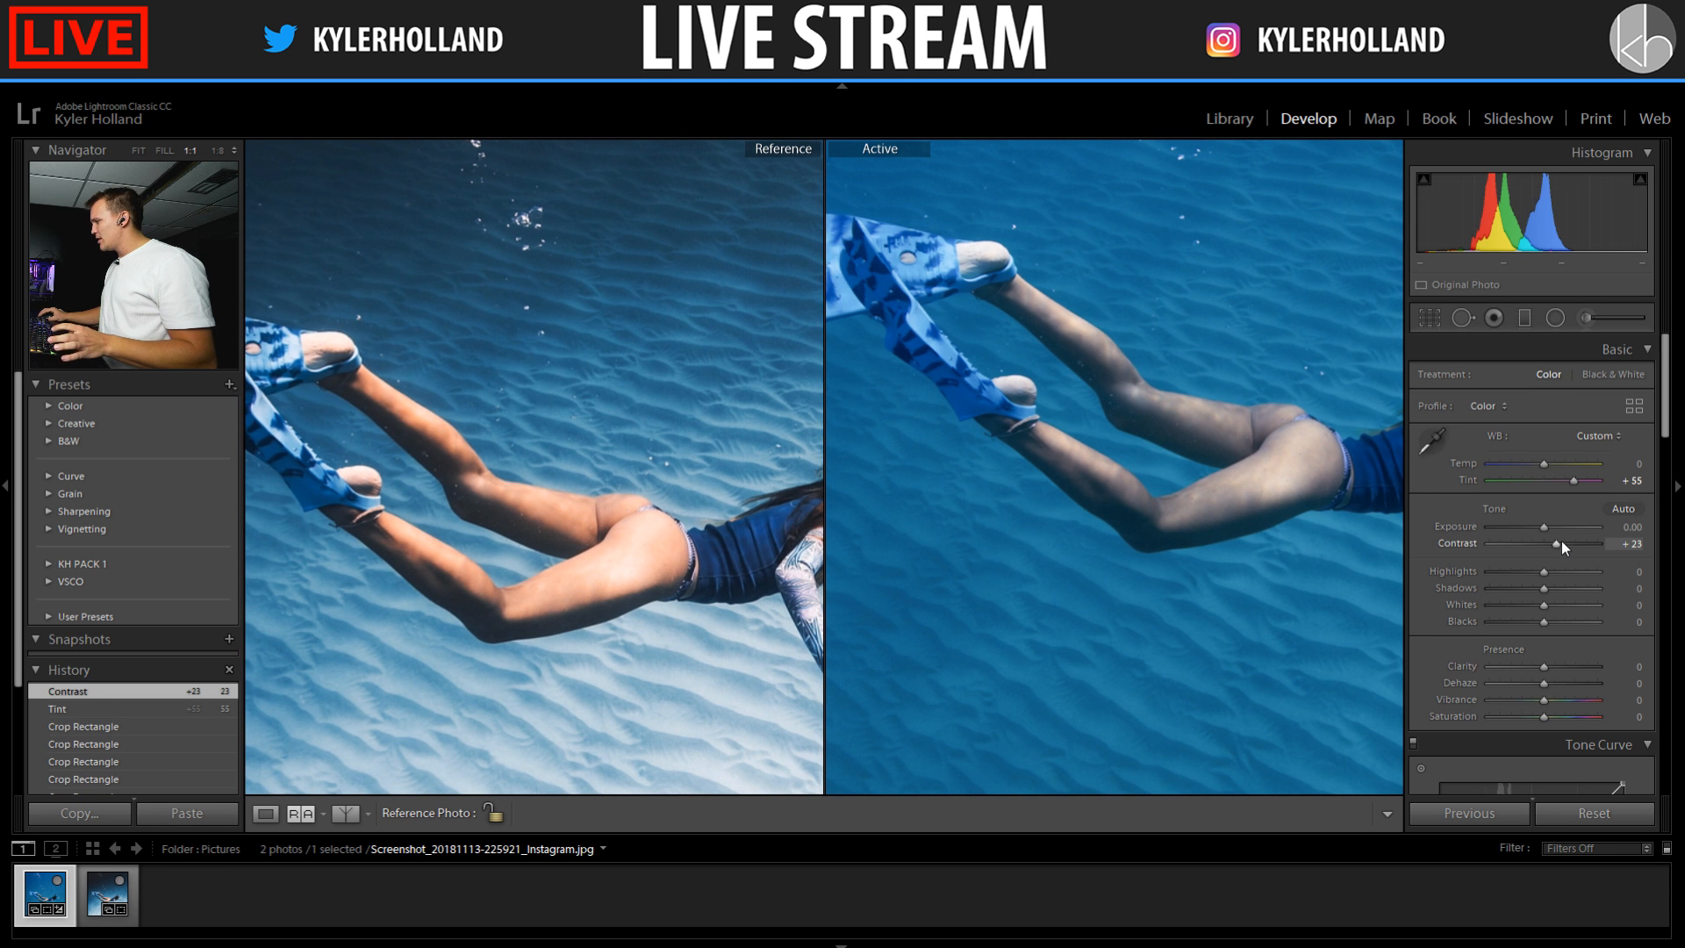
pyautogui.moveTo(1557, 541); pyautogui.dragTo(1582, 539)
pyautogui.press('z')
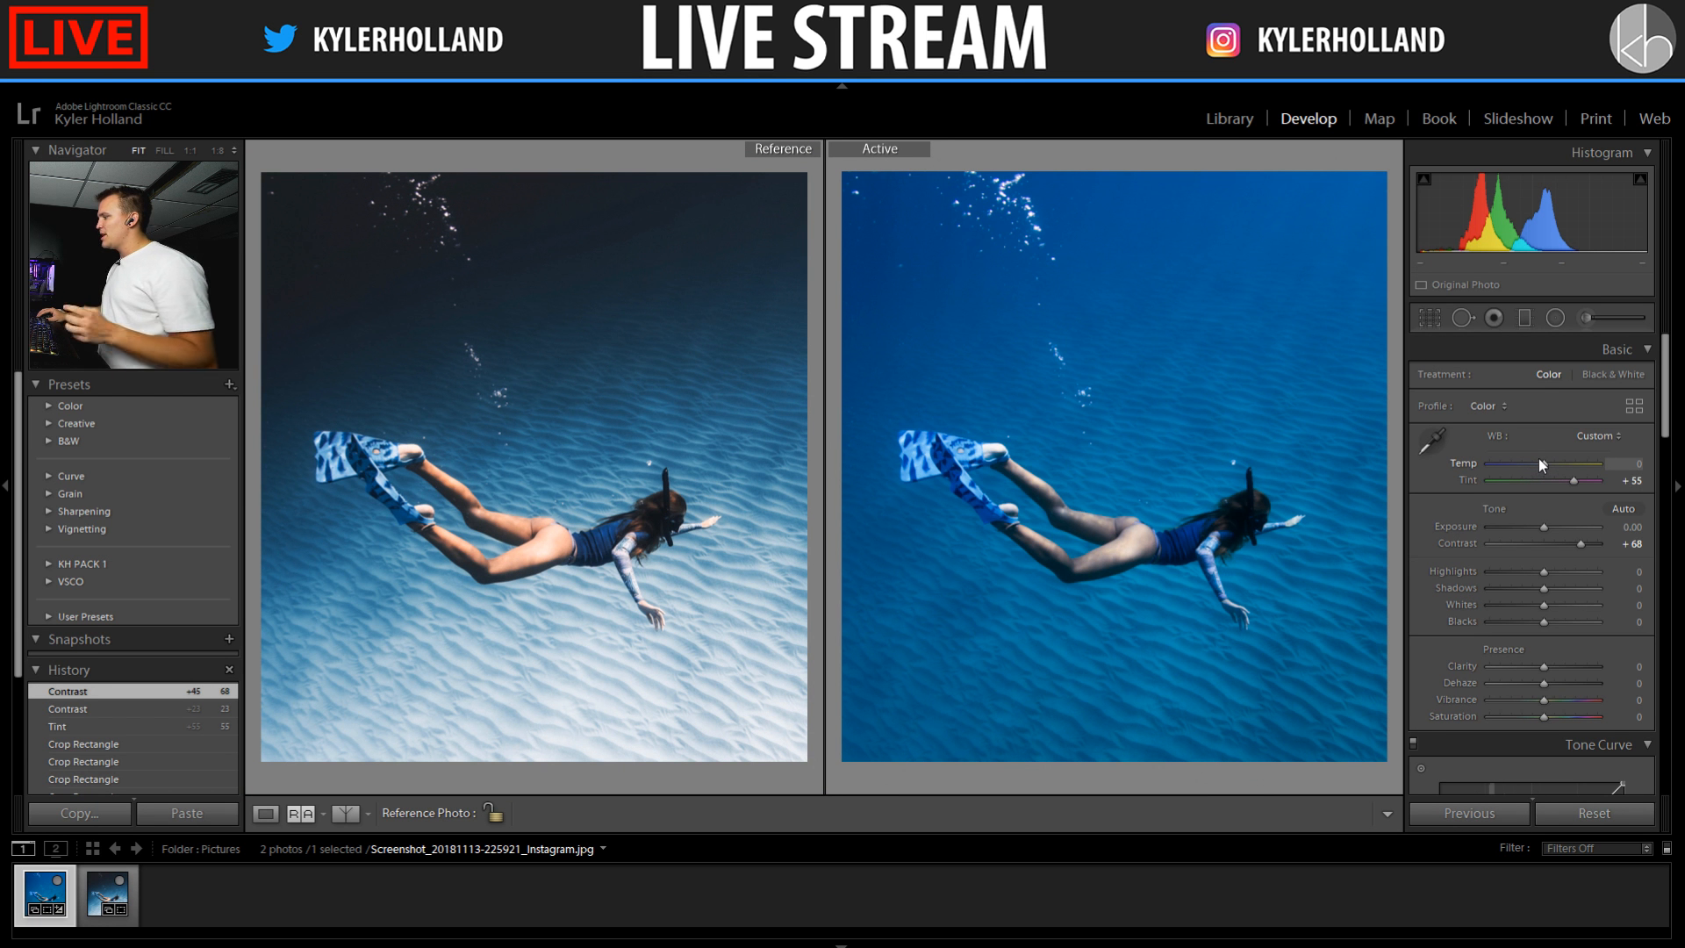
# Warm the white balance to a temperature of +18 and set the tint to +69
pyautogui.moveTo(1539, 458)
pyautogui.mouseDown()
pyautogui.moveTo(1525, 458)
pyautogui.moveTo(1558, 460)
pyautogui.mouseUp()
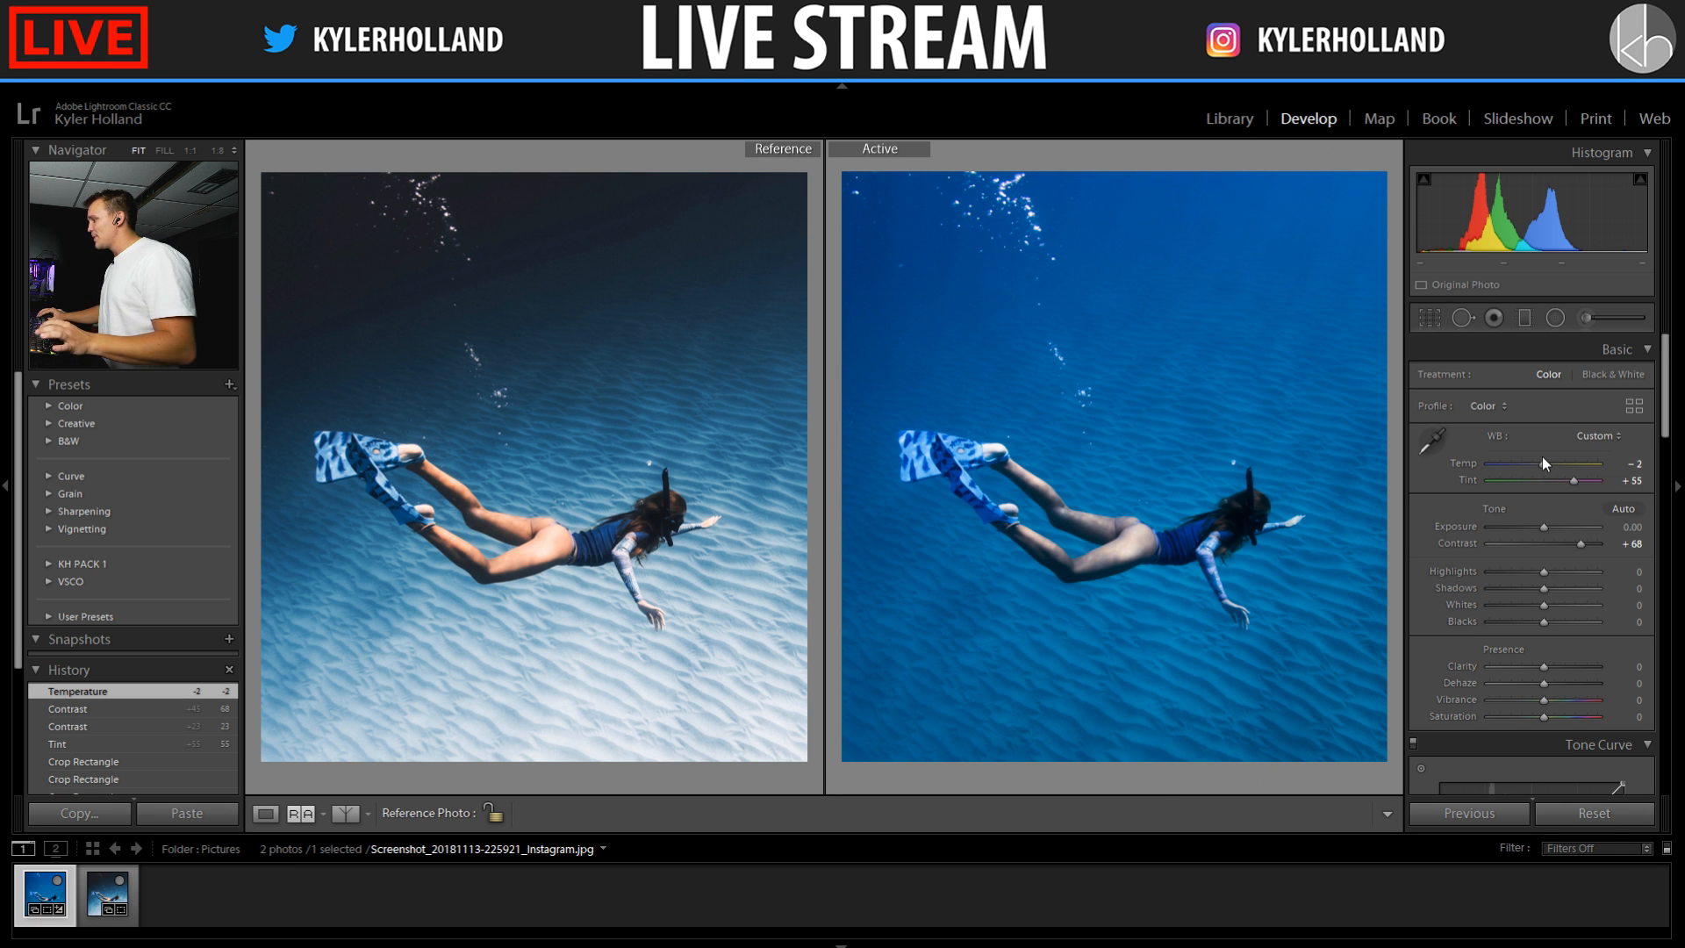
pyautogui.moveTo(1543, 458); pyautogui.dragTo(1584, 482)
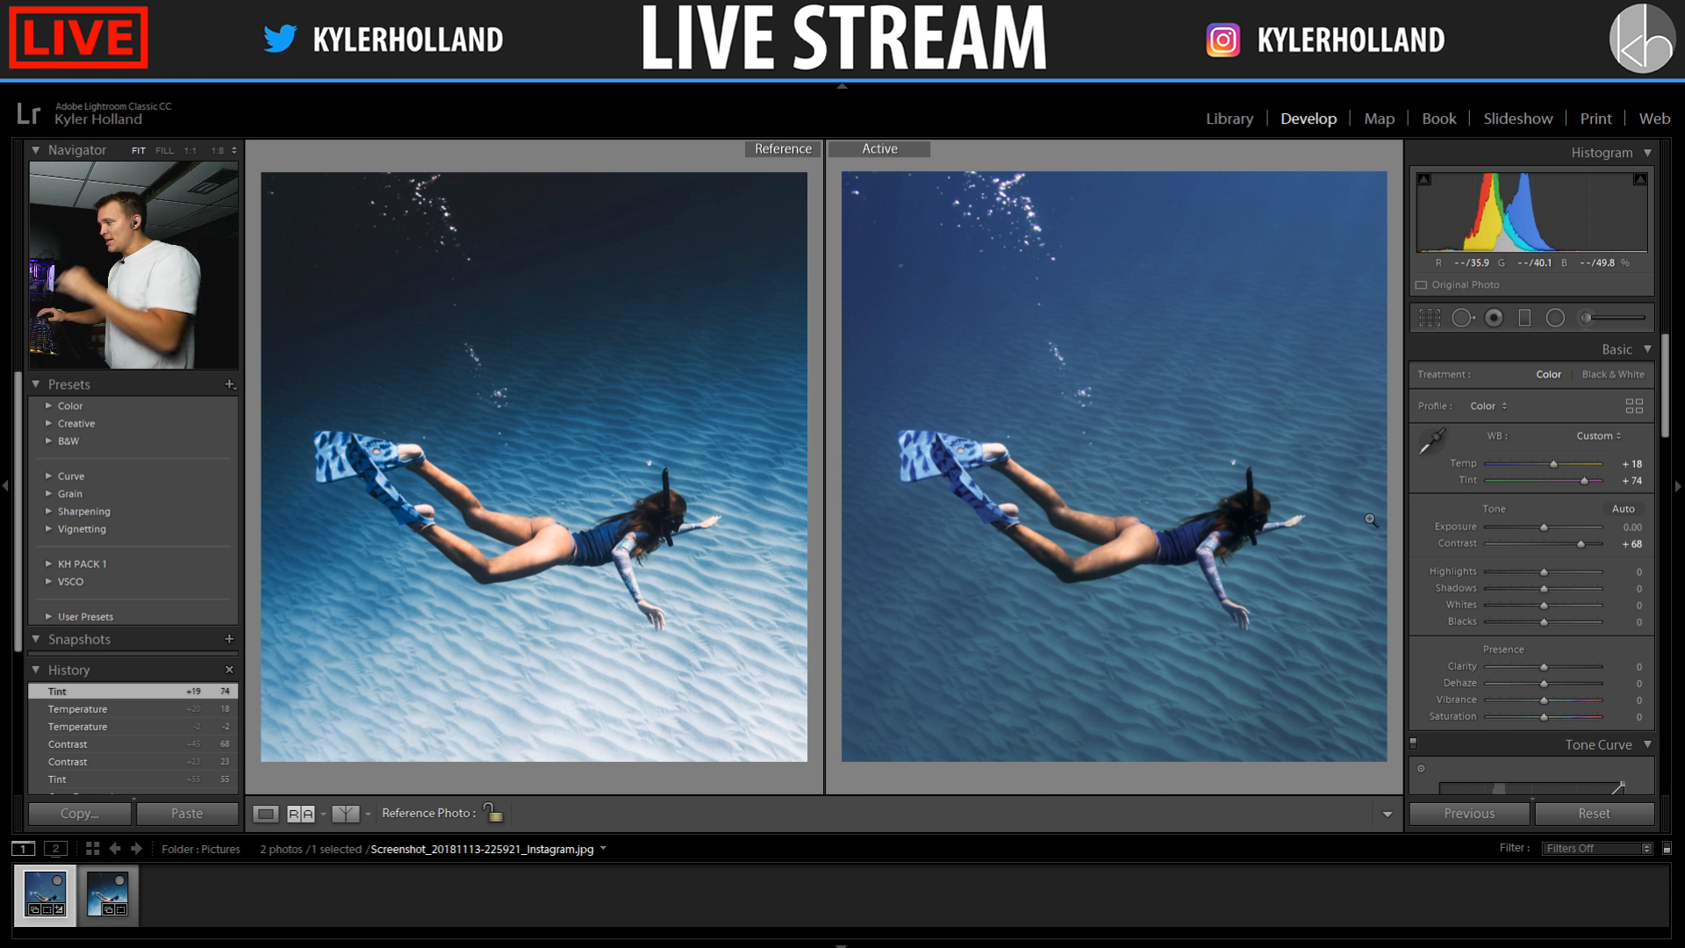
pyautogui.scroll(-5, 1576, 477)
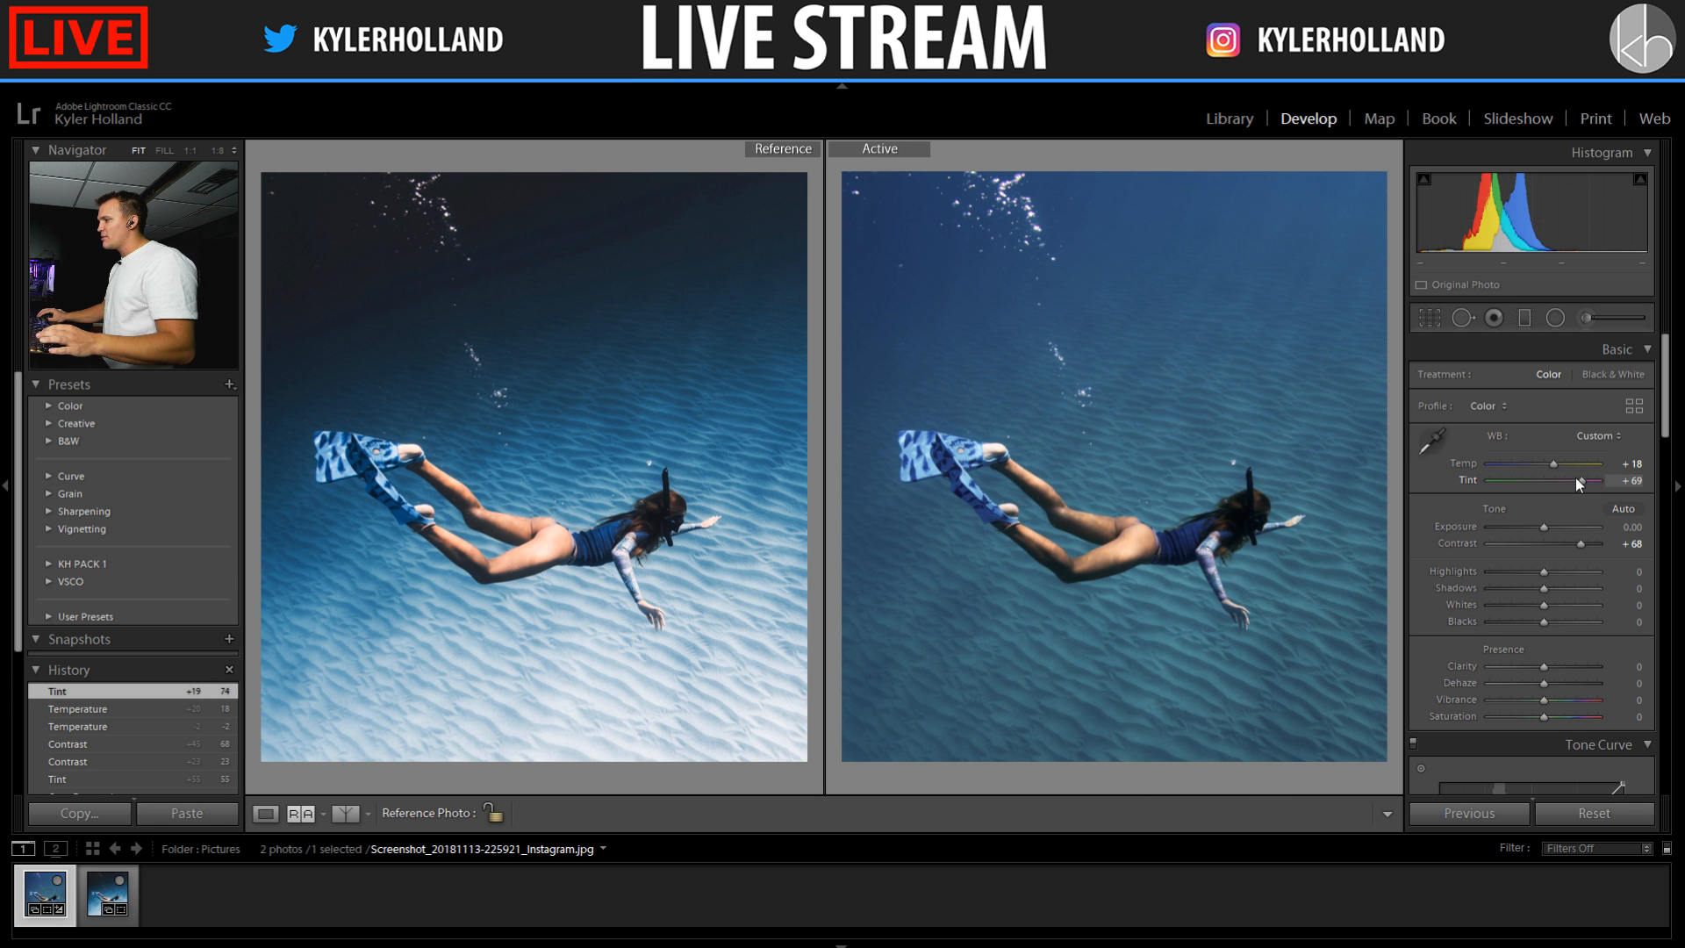
# Try shifting the blue hue by +45 and the orange skin hue by -34 with targeted adjustment, undoing each change
pyautogui.click(1177, 443)
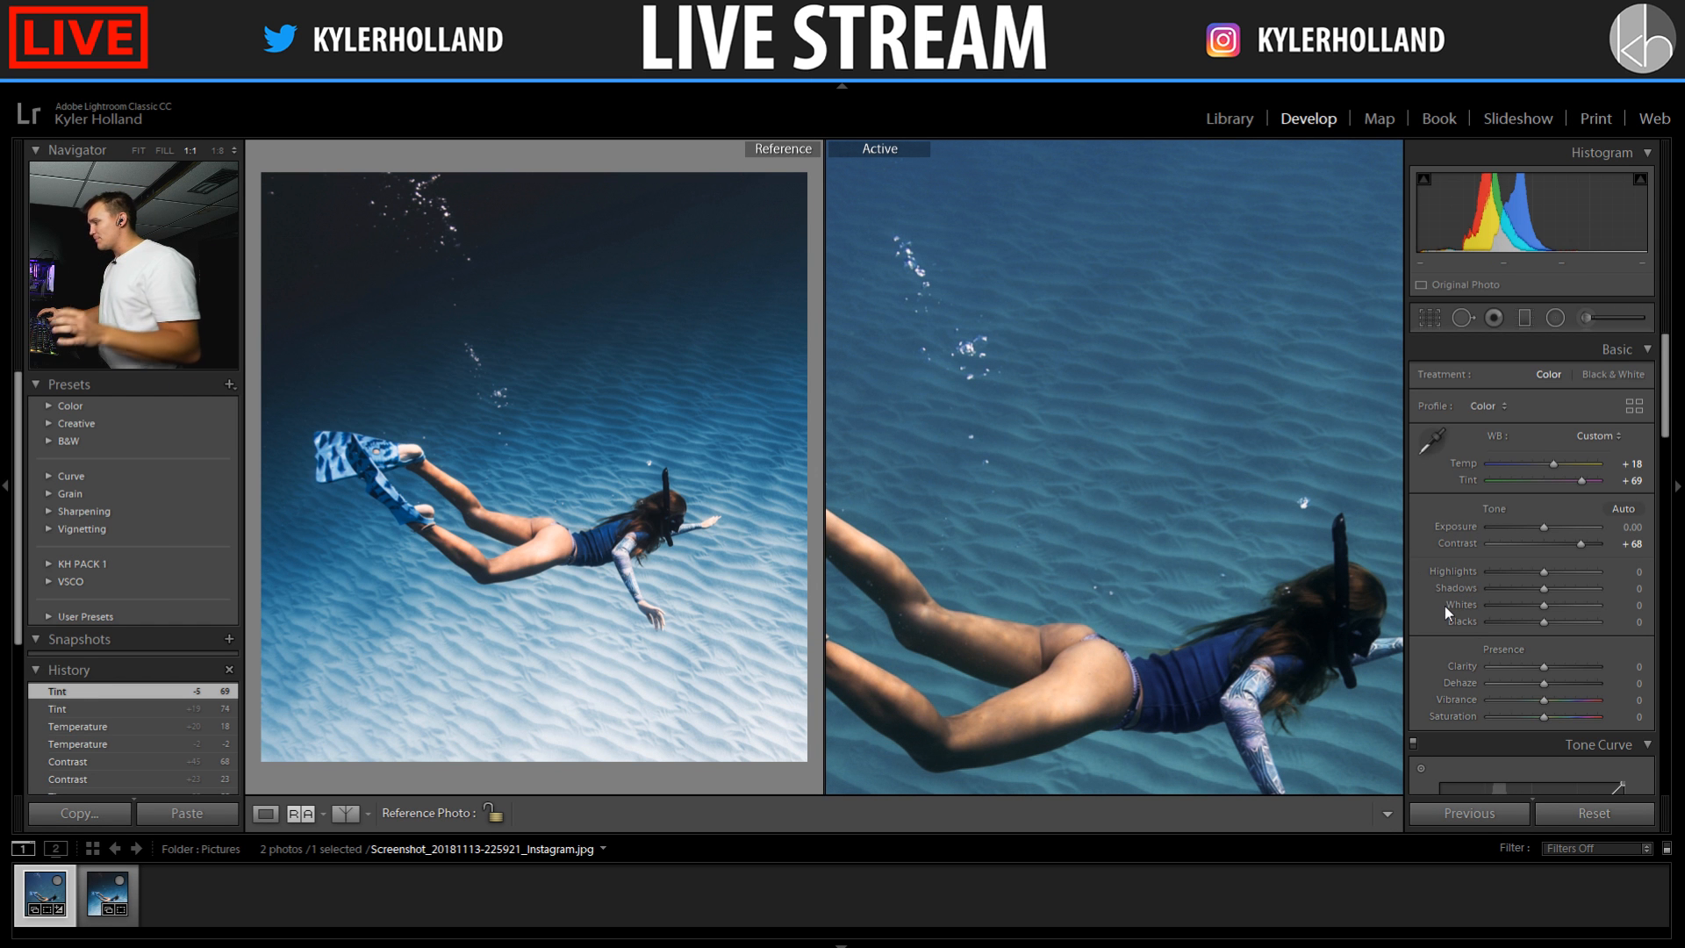
pyautogui.scroll(-4, 1444, 606)
pyautogui.scroll(-3, 1428, 592)
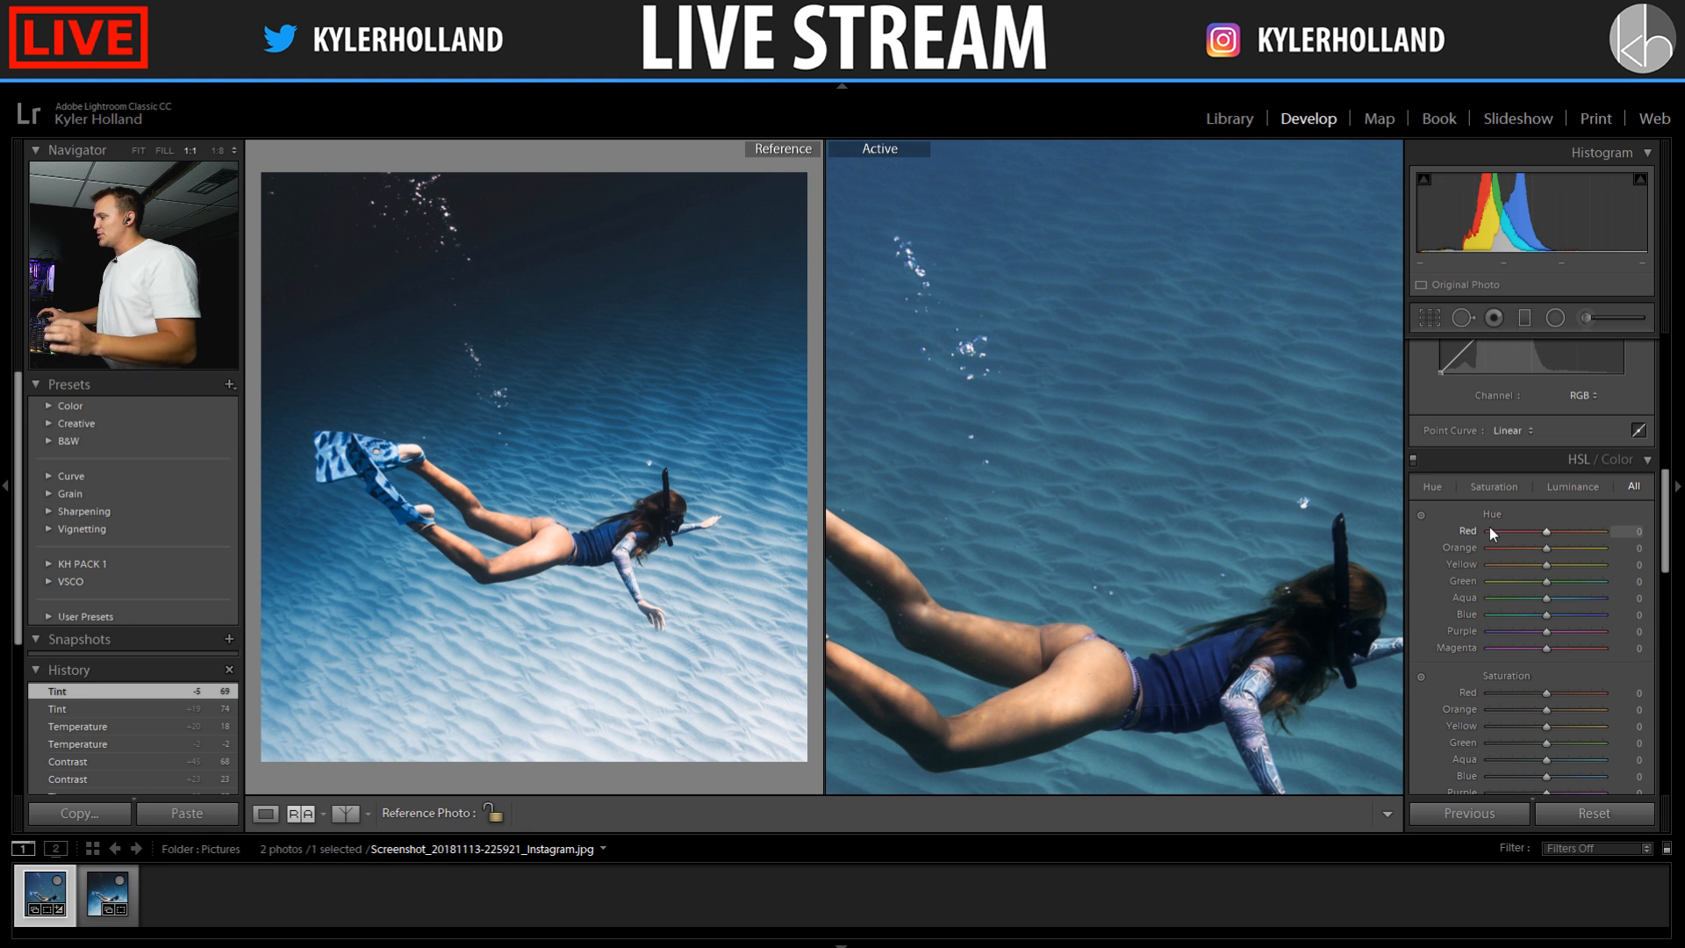
pyautogui.click(1422, 517)
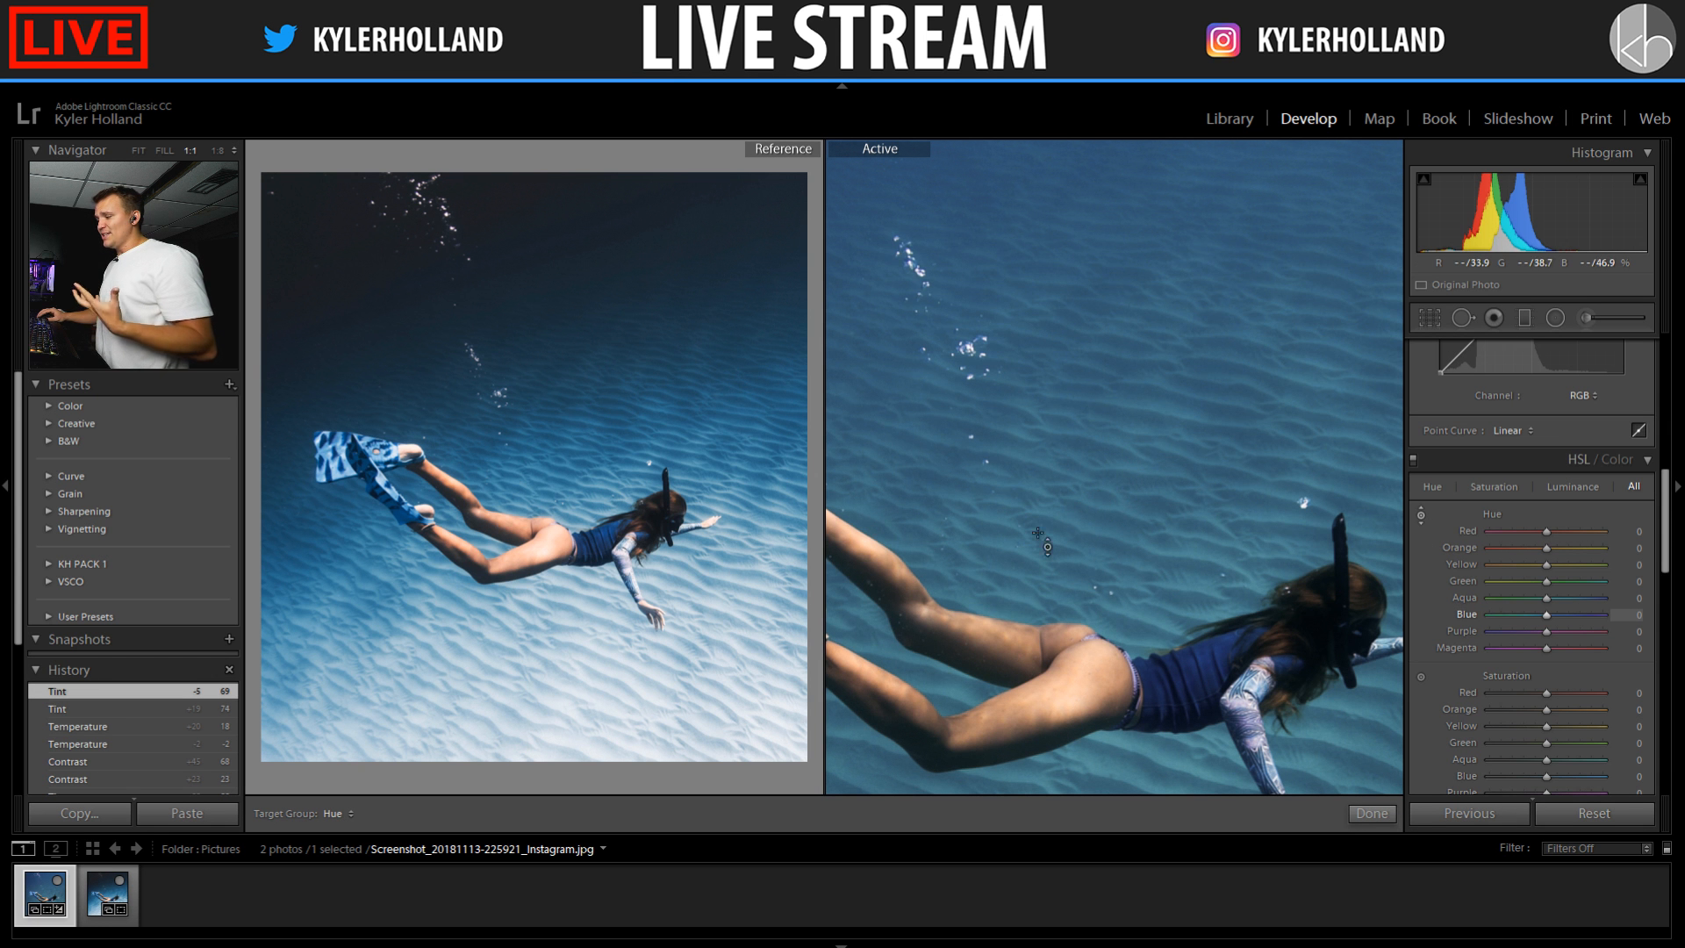
pyautogui.moveTo(1190, 687); pyautogui.dragTo(1020, 620)
pyautogui.hotkey('ctrl', 'z')
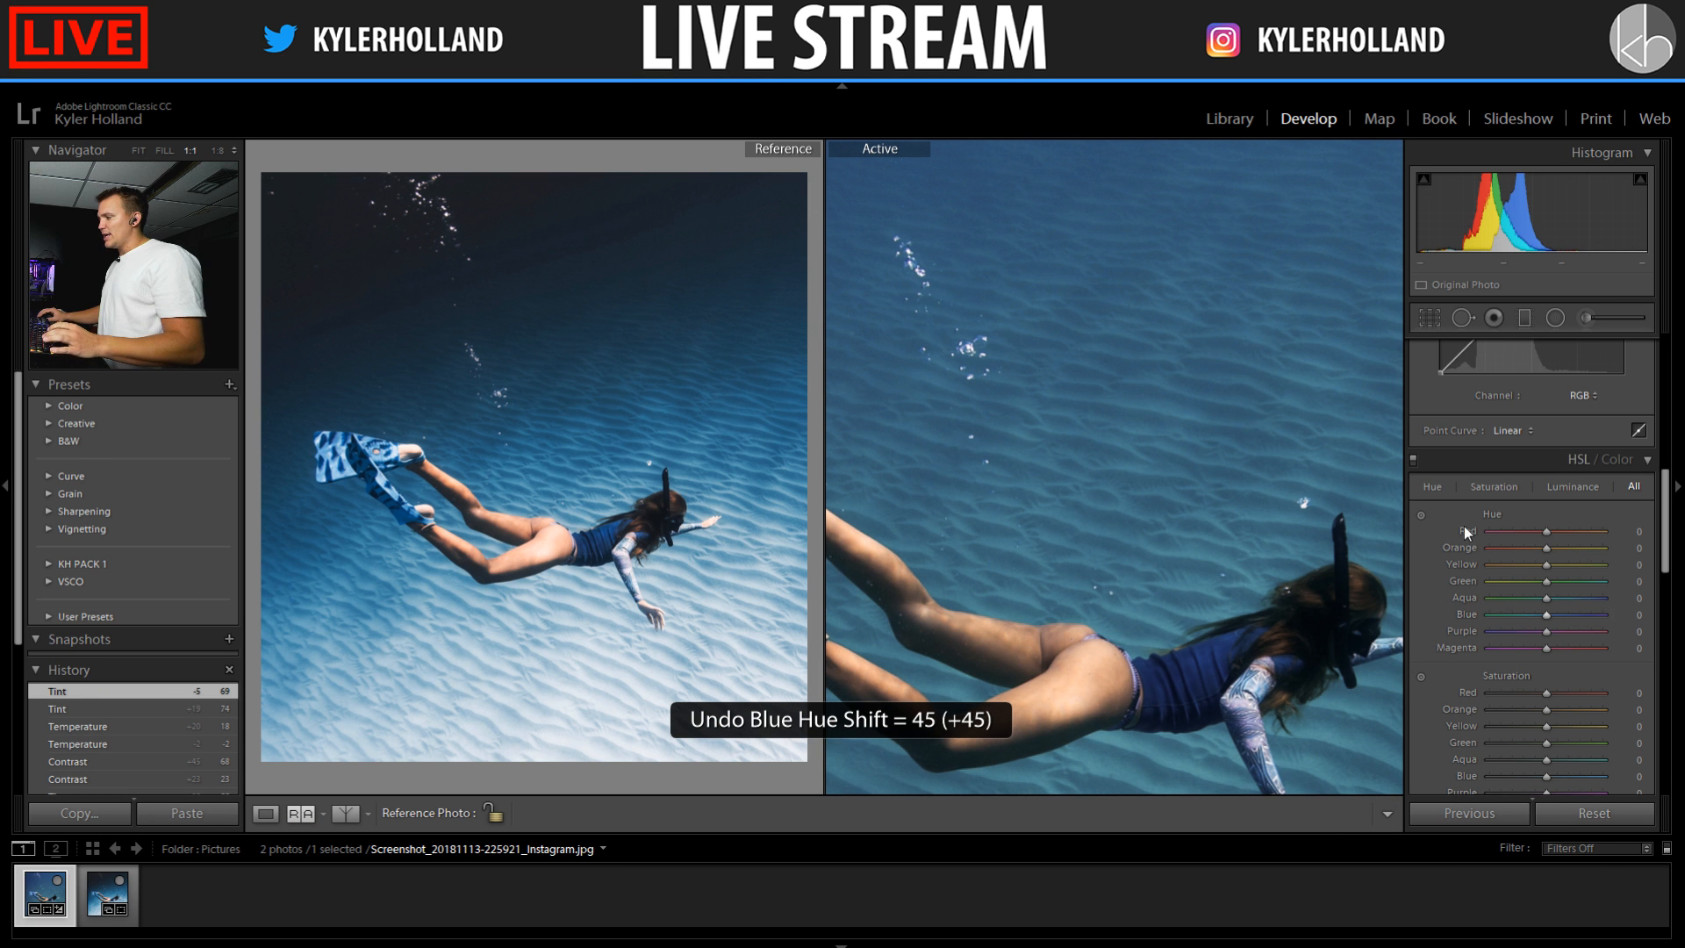
pyautogui.click(1422, 516)
pyautogui.moveTo(1022, 642)
pyautogui.mouseDown()
pyautogui.moveTo(1022, 579)
pyautogui.moveTo(1023, 674)
pyautogui.mouseUp()
pyautogui.hotkey('ctrl', 'z')
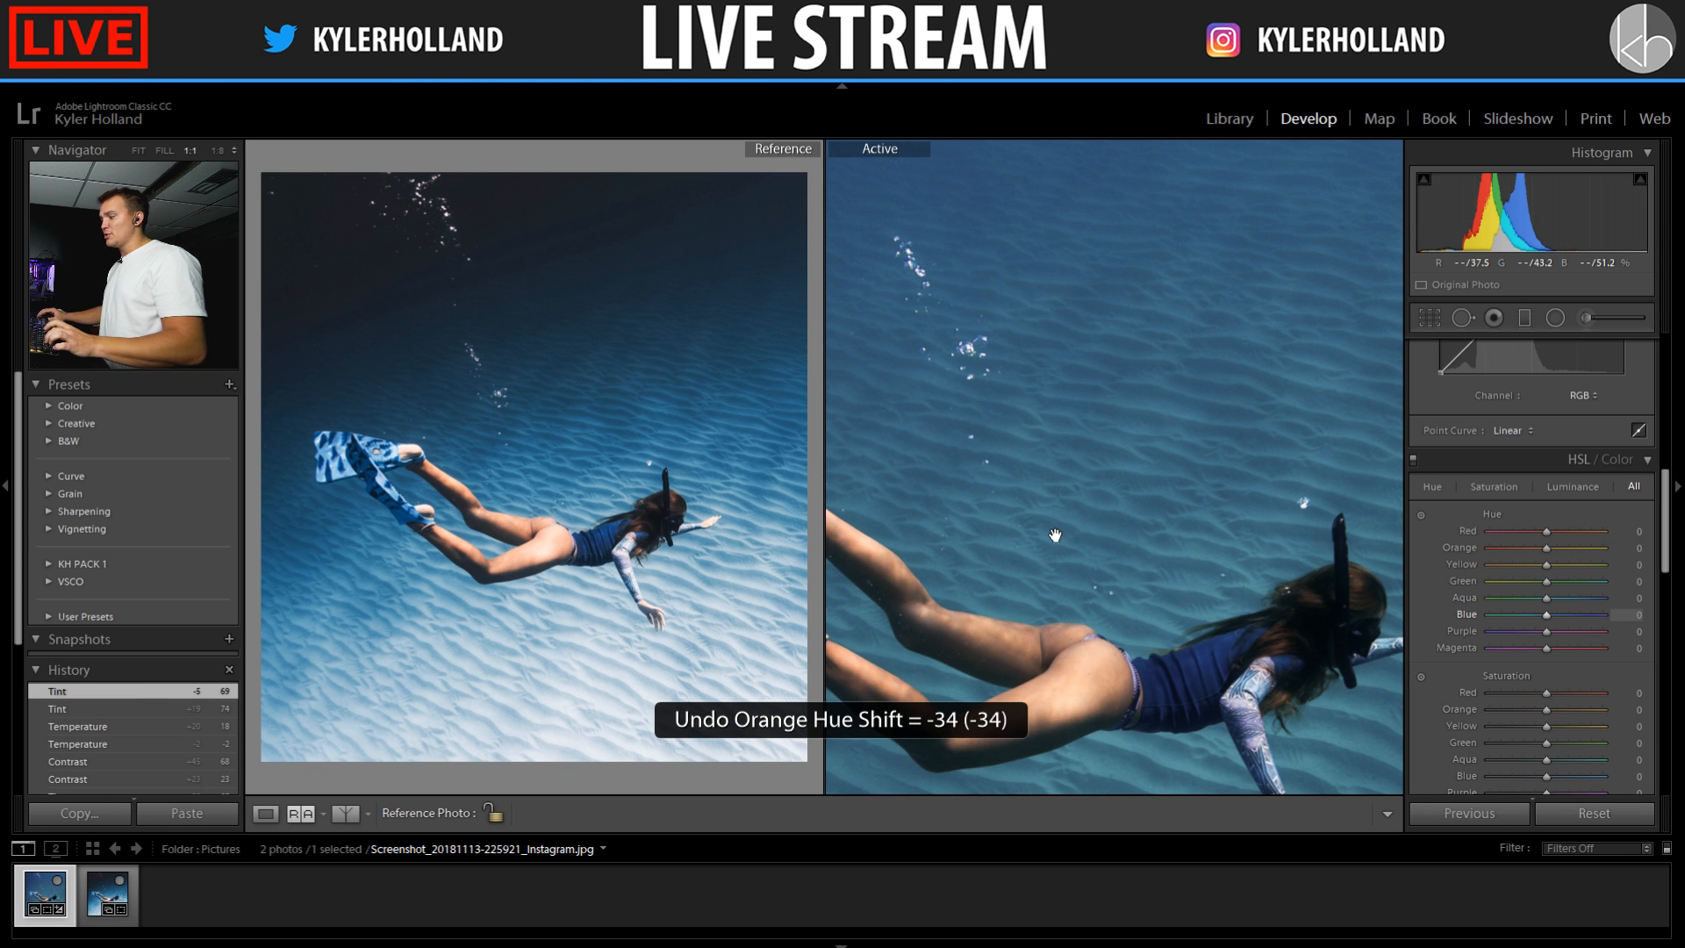
# Test hue shifts on the water with the targeted adjustment and settle on +1 for both aqua and blue
pyautogui.moveTo(1143, 479); pyautogui.dragTo(1191, 426)
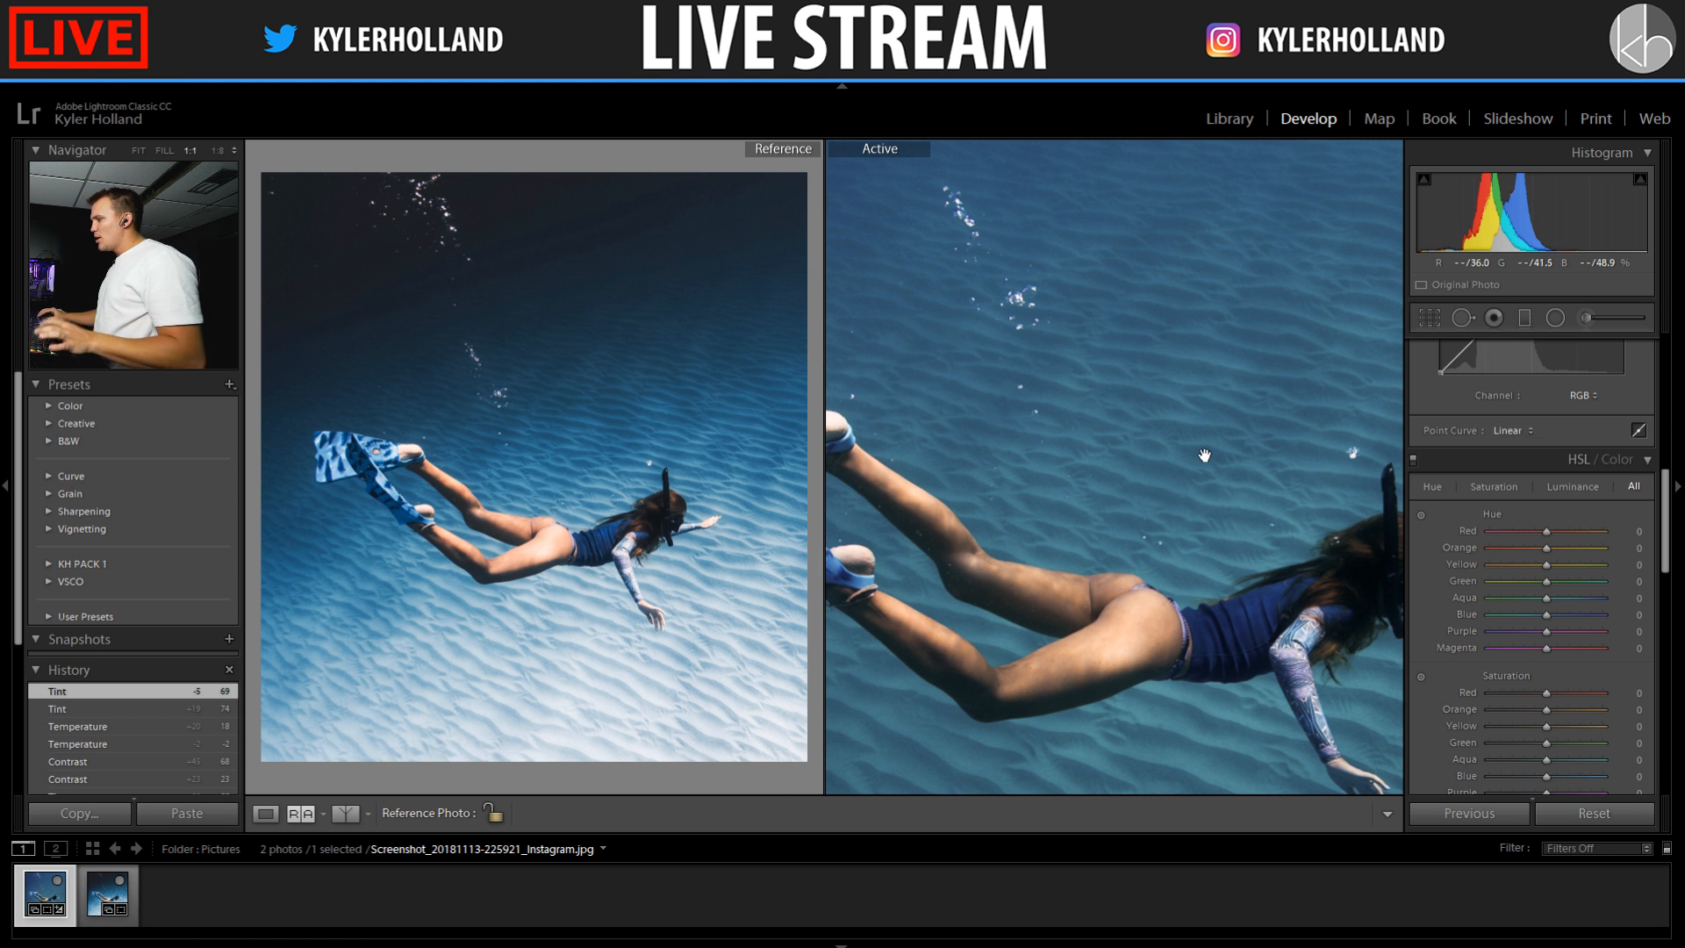
pyautogui.click(1420, 515)
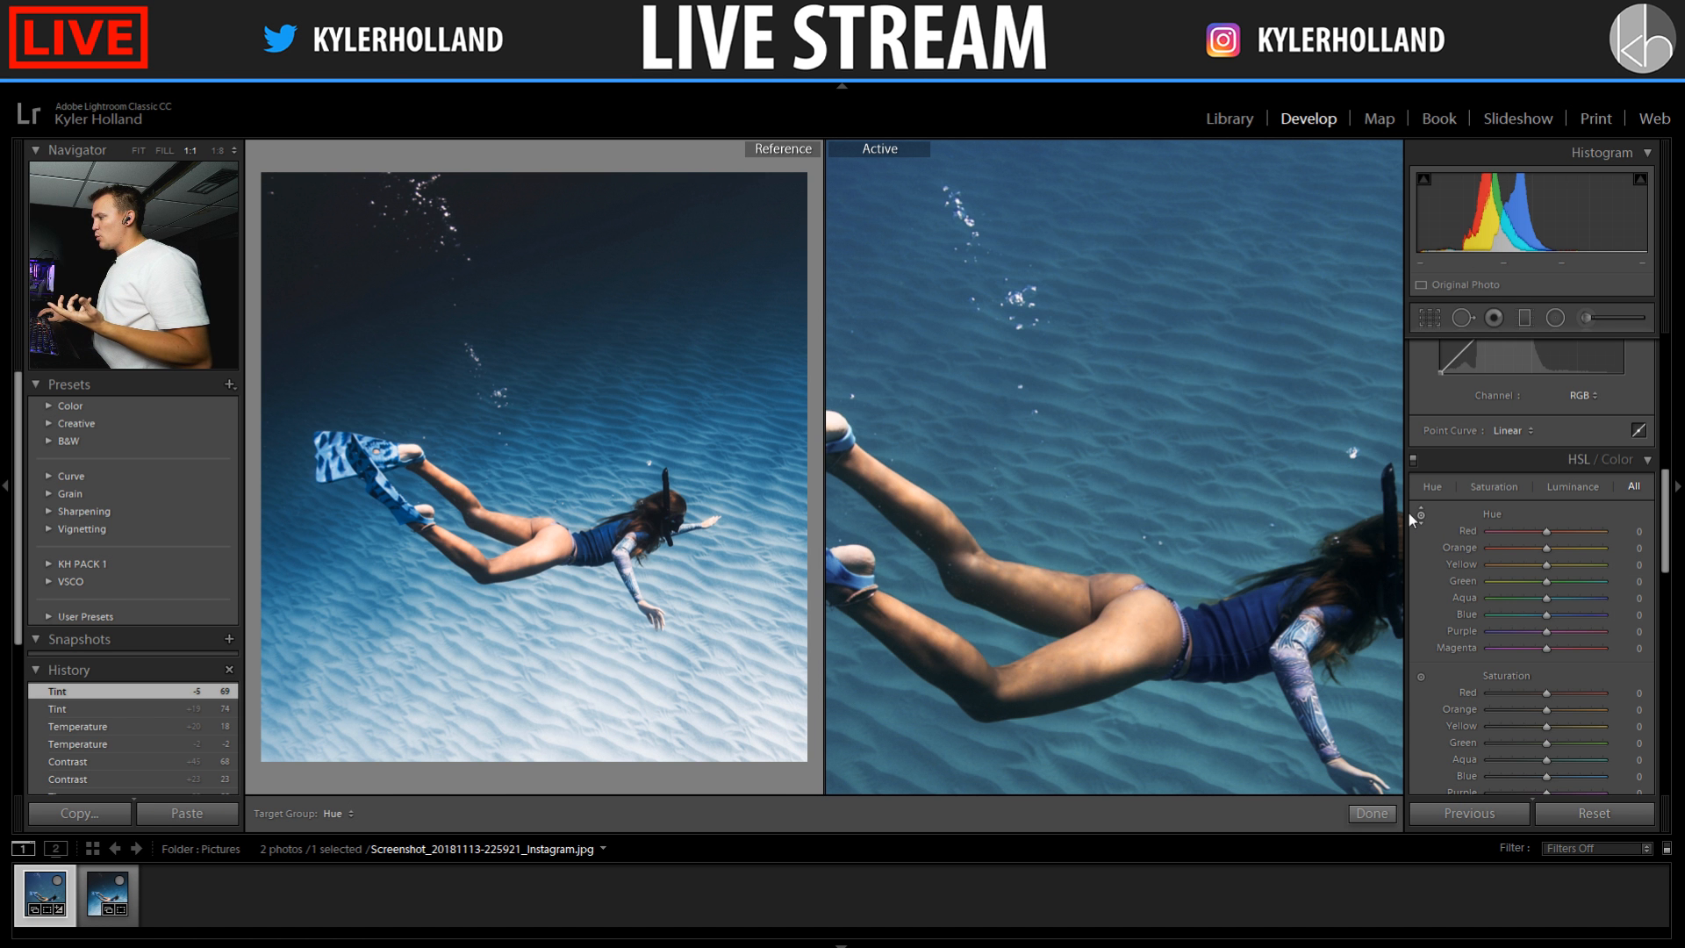
pyautogui.click(1201, 426)
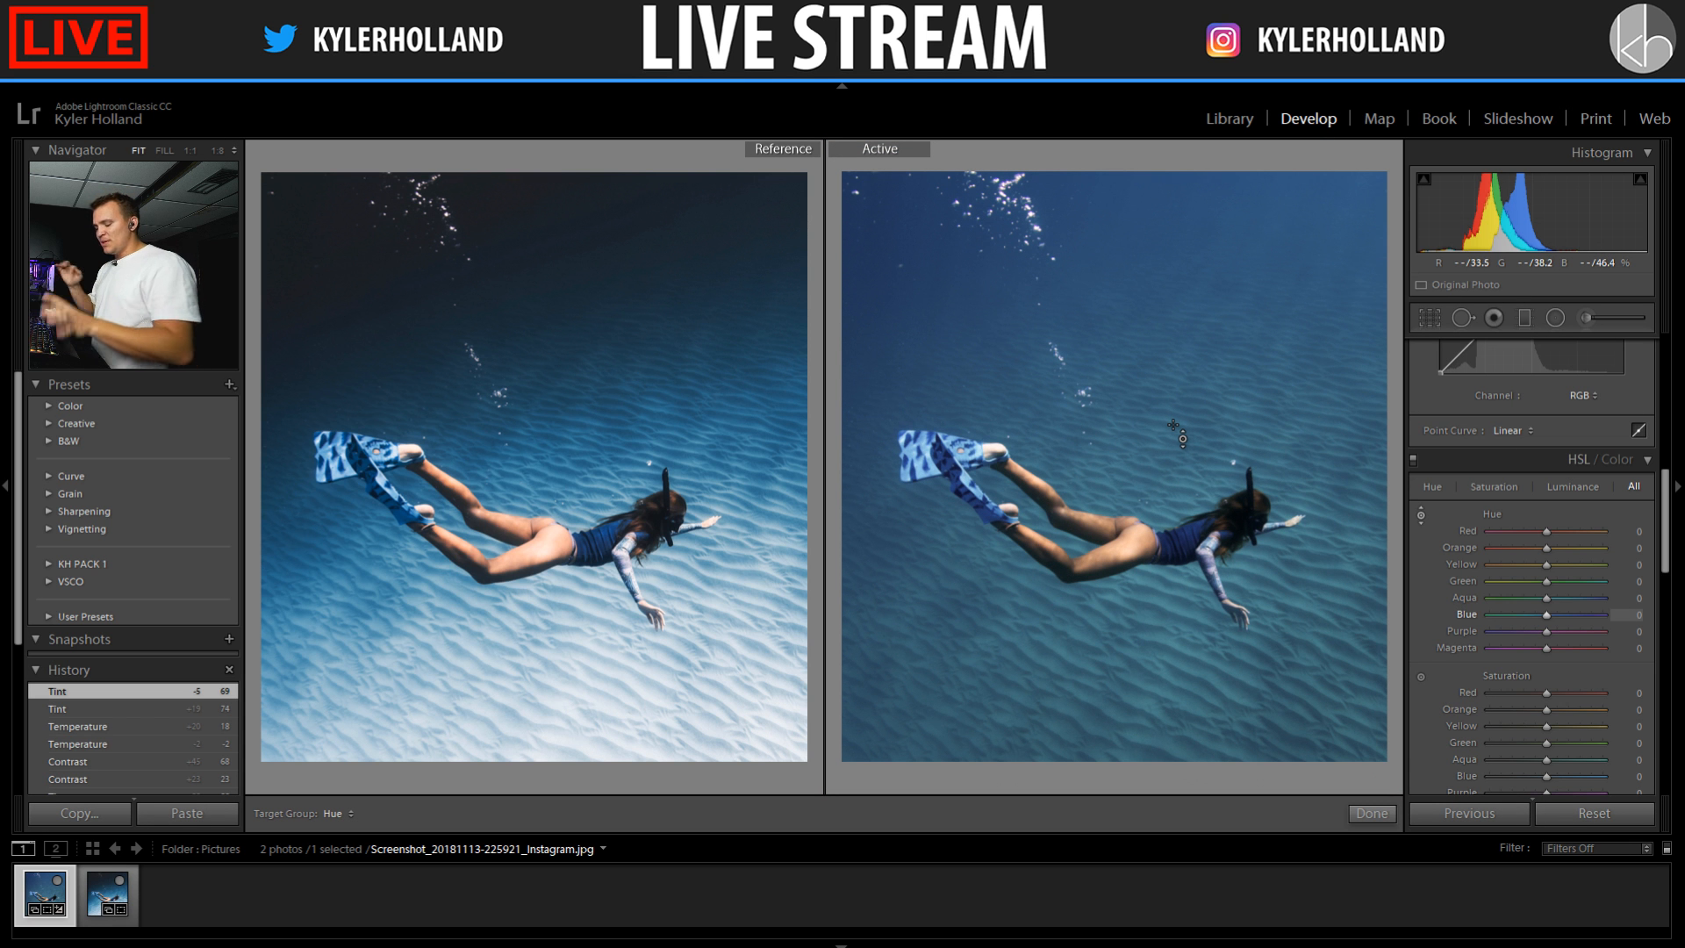
pyautogui.click(1173, 426)
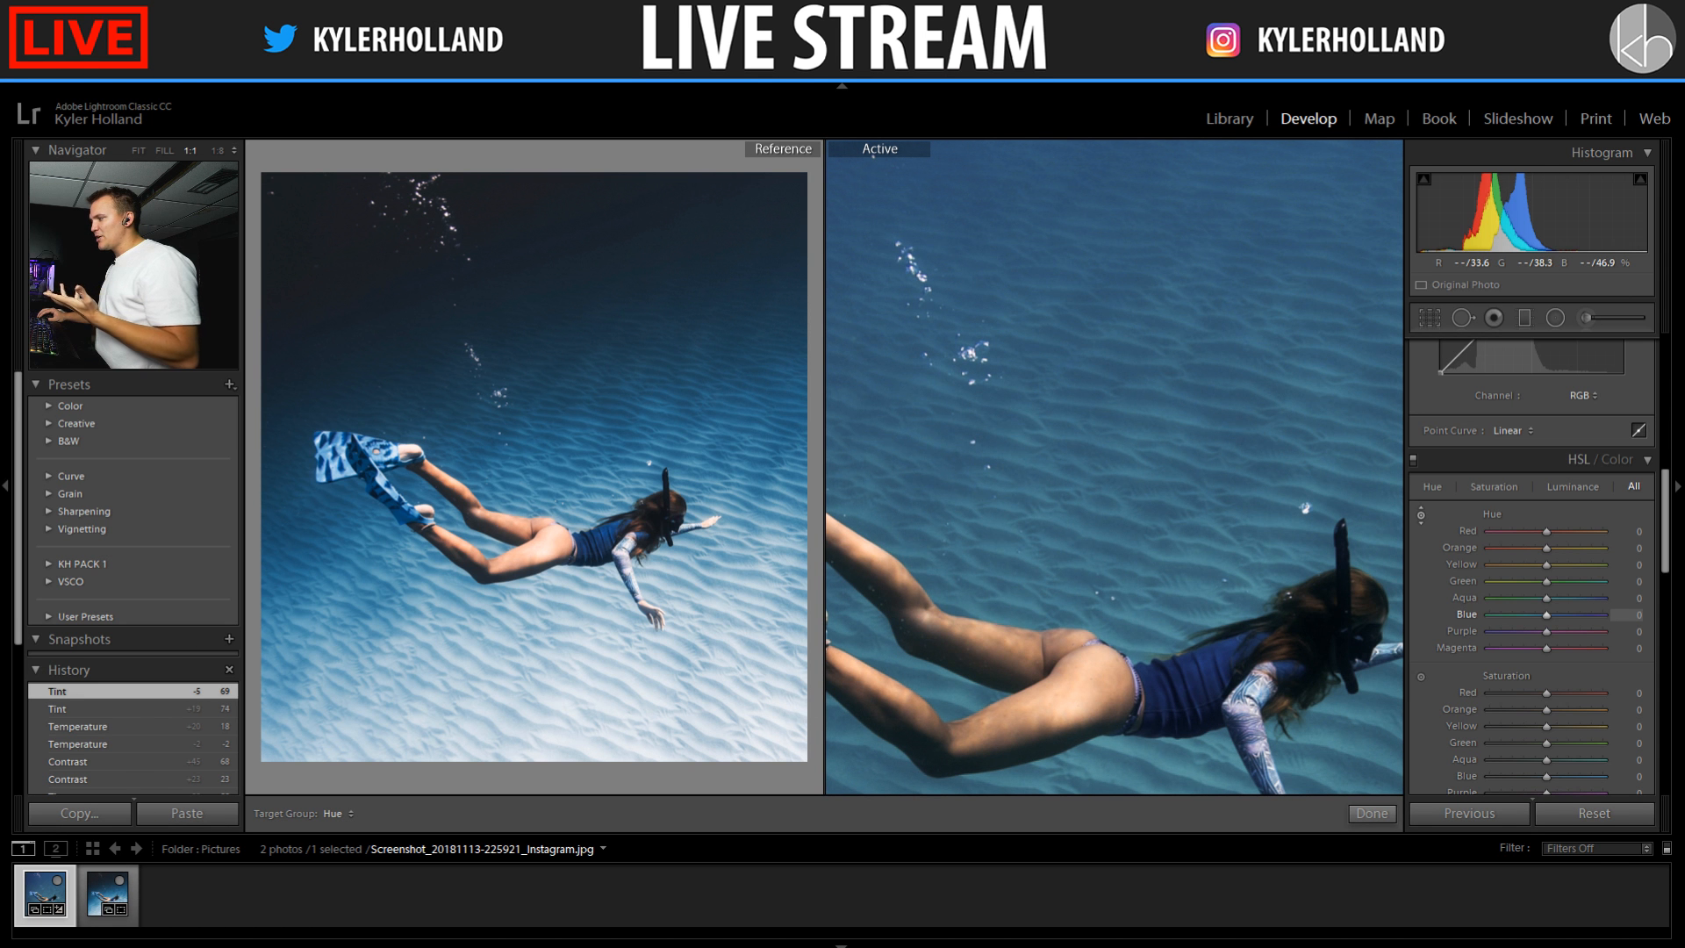
pyautogui.moveTo(1173, 426); pyautogui.dragTo(1174, 473)
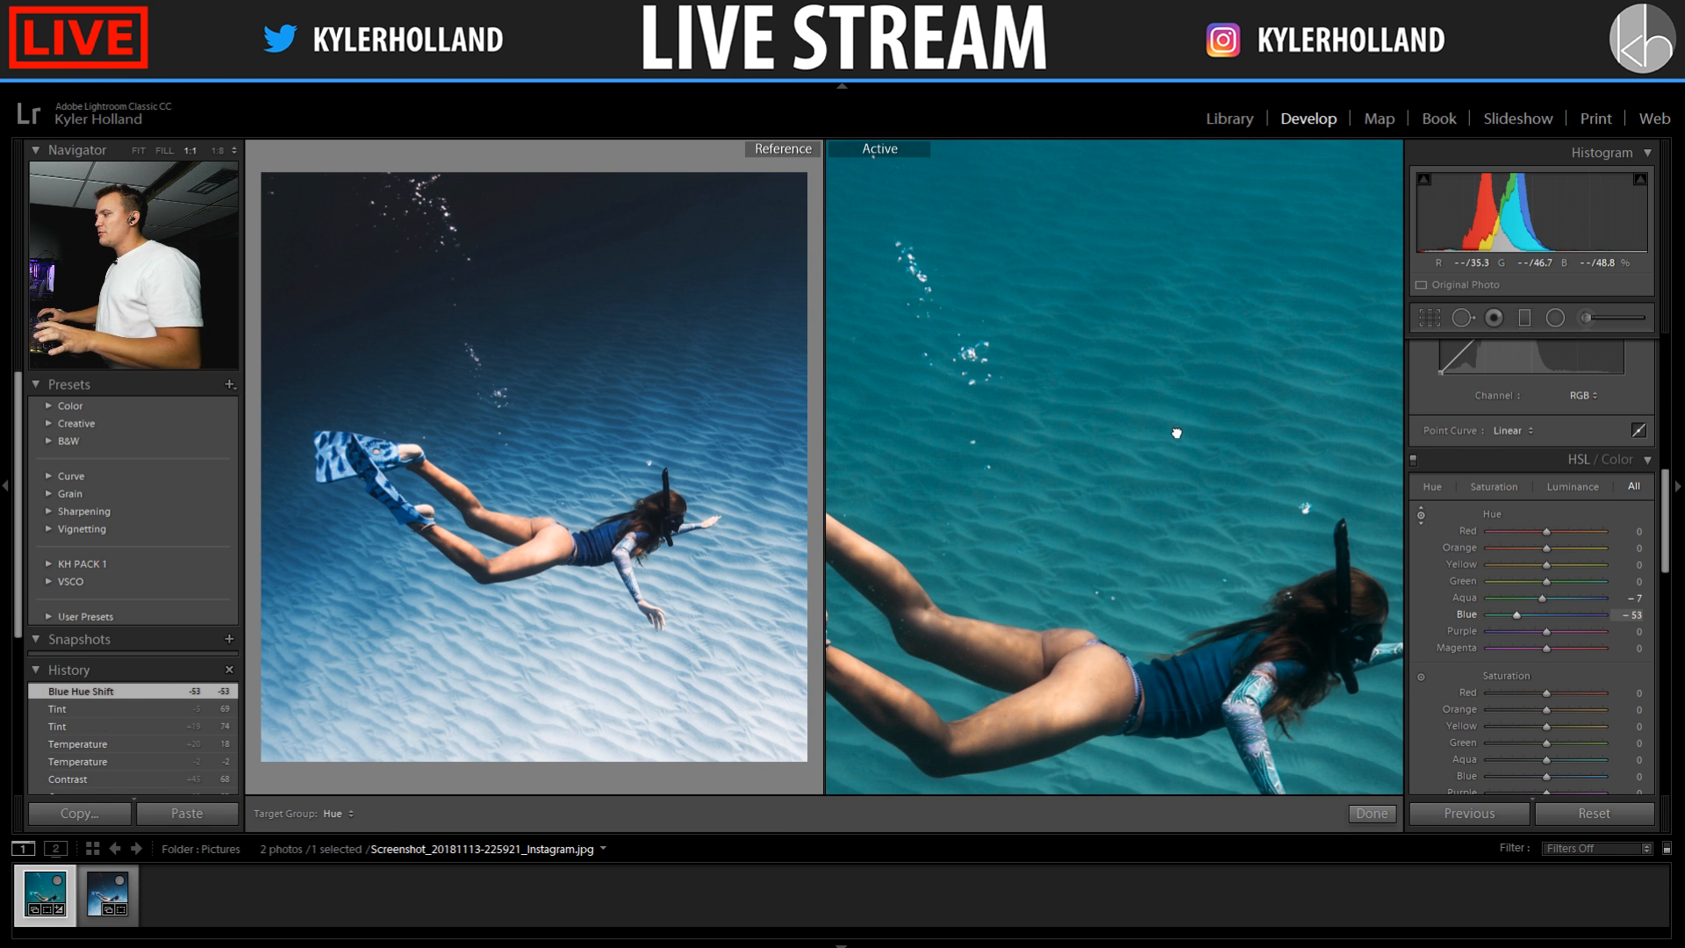
pyautogui.press('z')
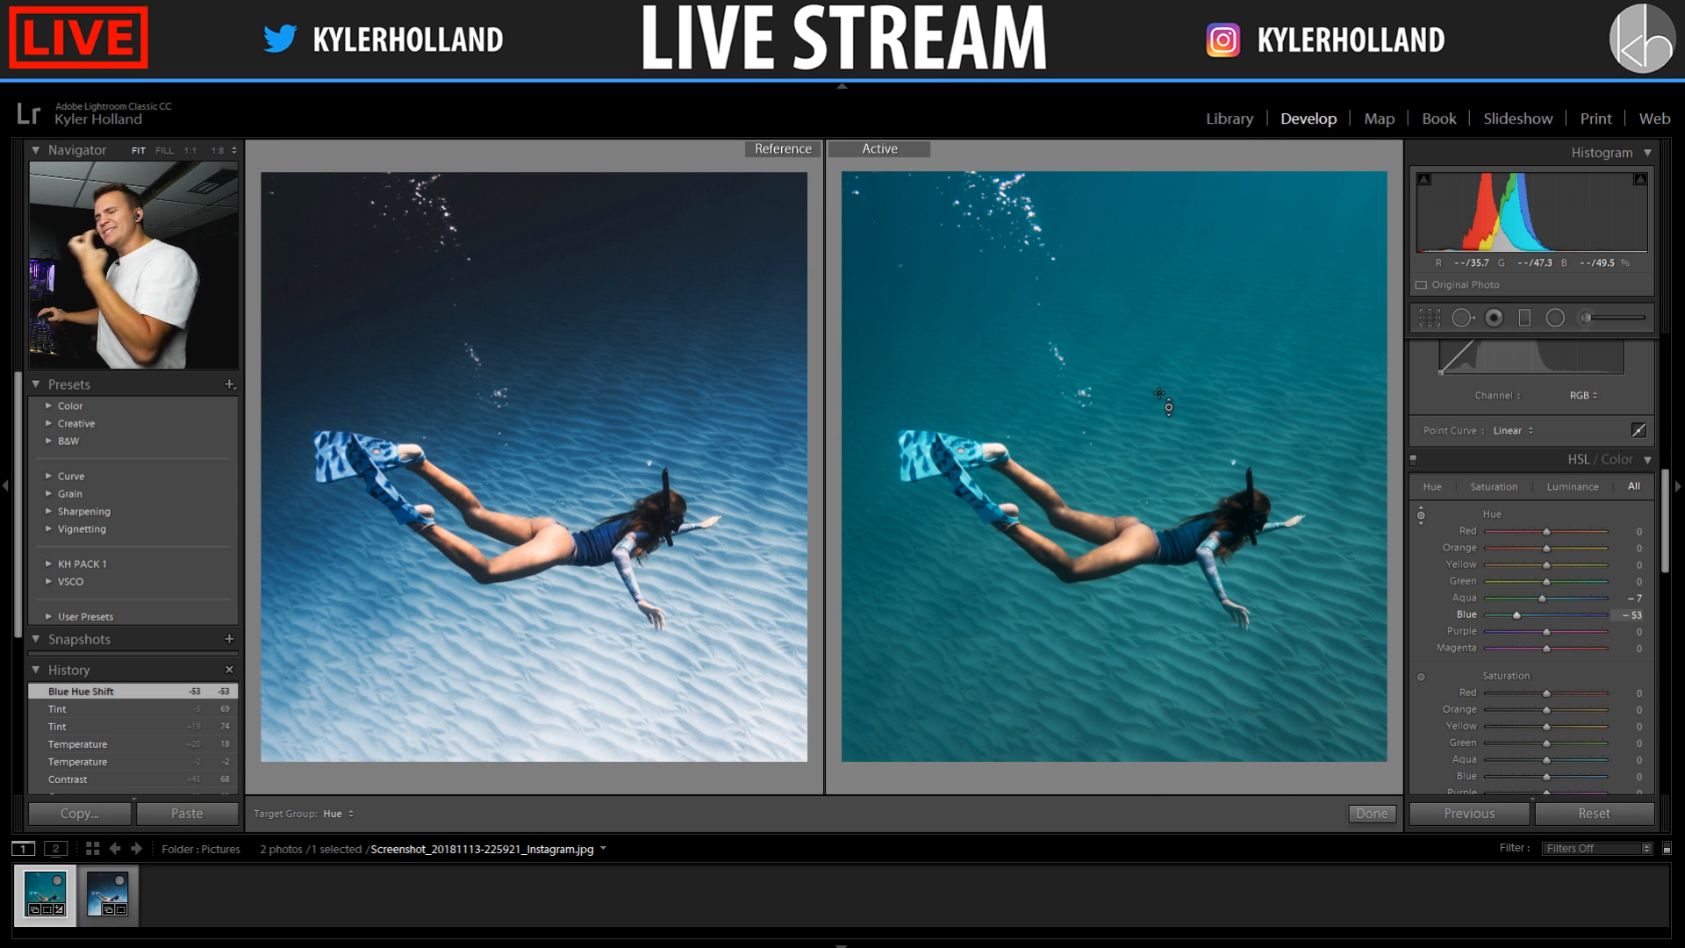
pyautogui.moveTo(1139, 451)
pyautogui.mouseDown()
pyautogui.moveTo(1138, 394)
pyautogui.moveTo(1152, 461)
pyautogui.mouseUp()
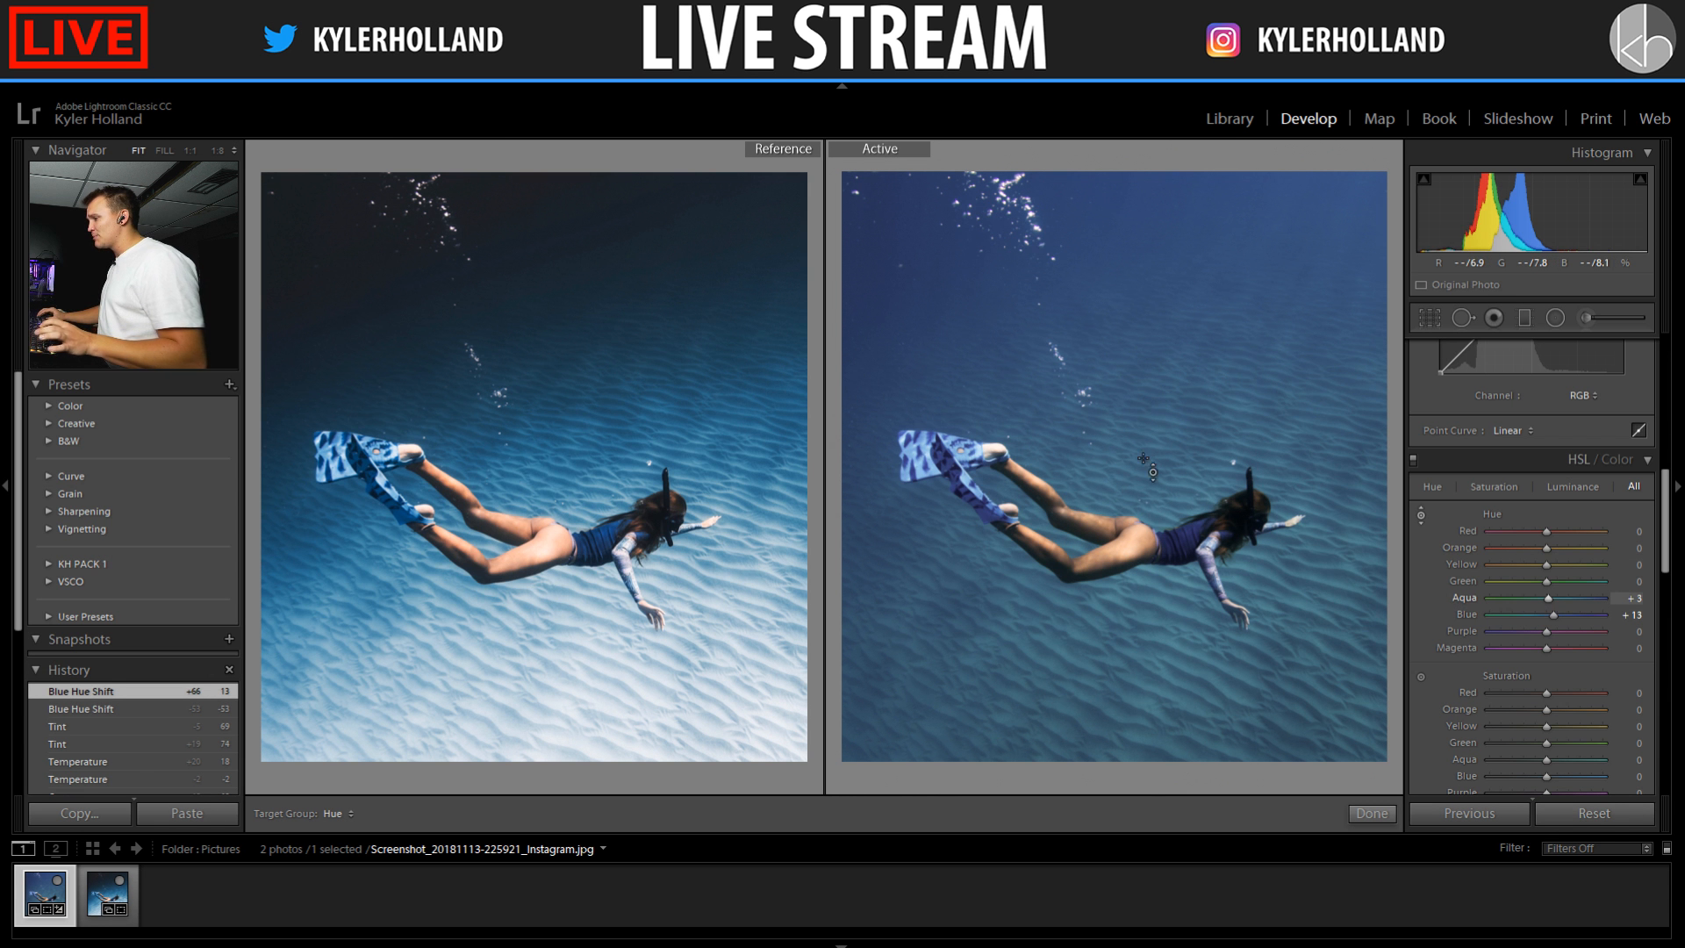
pyautogui.moveTo(1185, 453); pyautogui.dragTo(1184, 468)
# Brighten the water with the targeted luminance adjustment, raising blue luminance to +72
pyautogui.scroll(-3, 1513, 667)
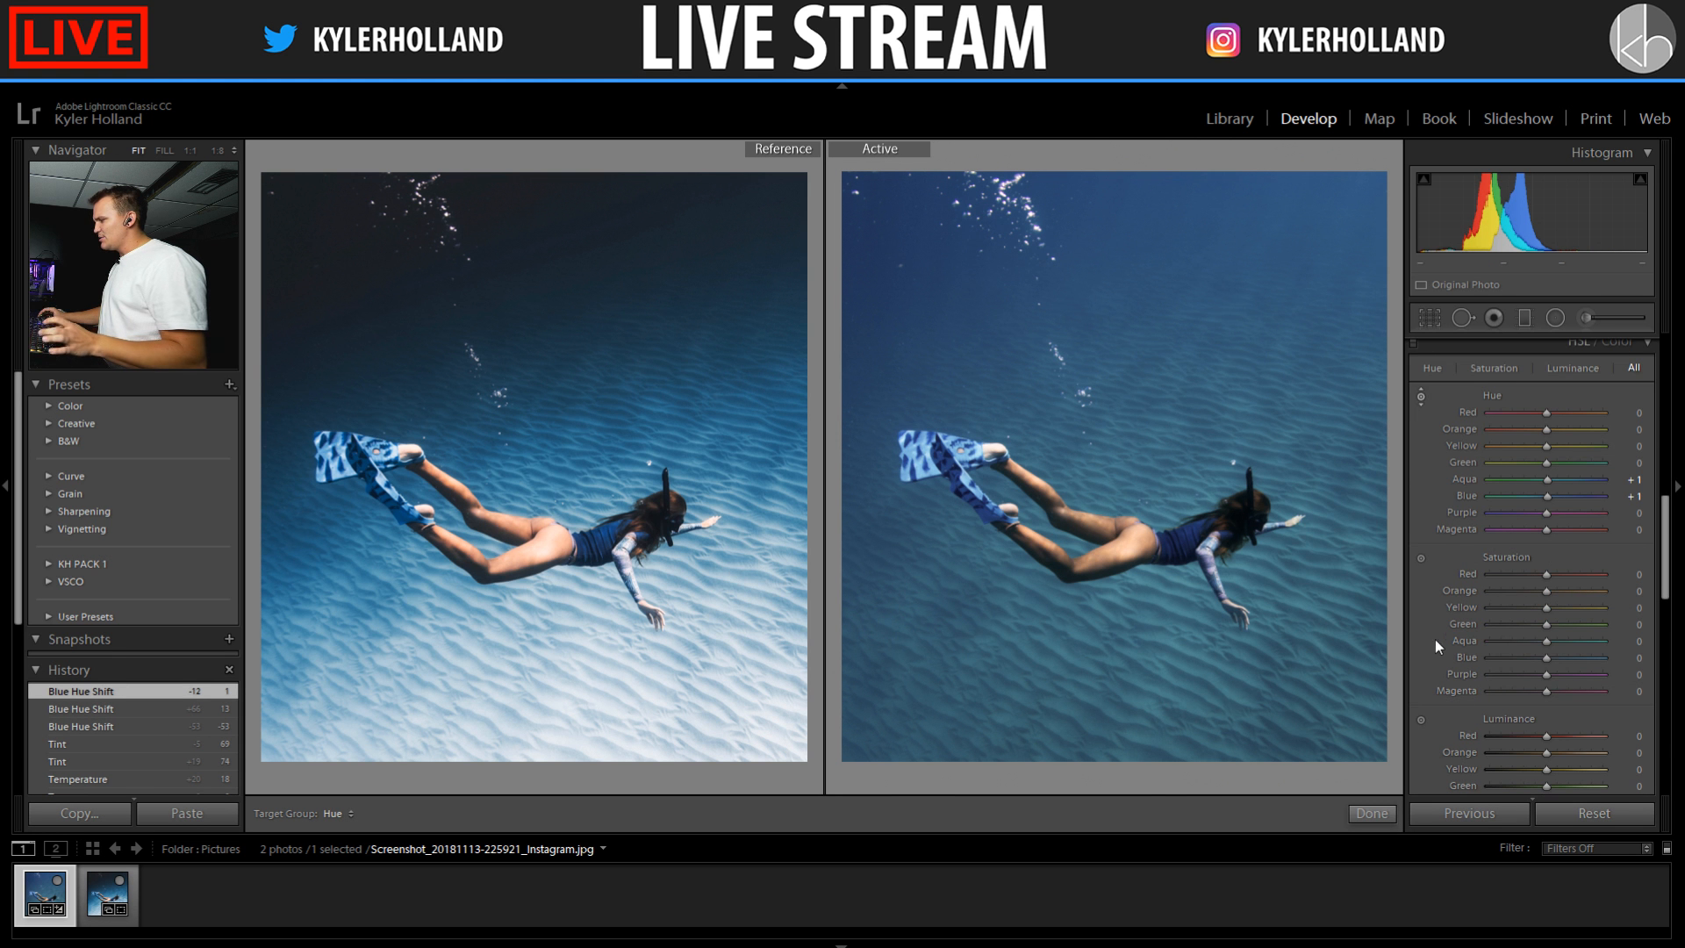
pyautogui.click(1421, 719)
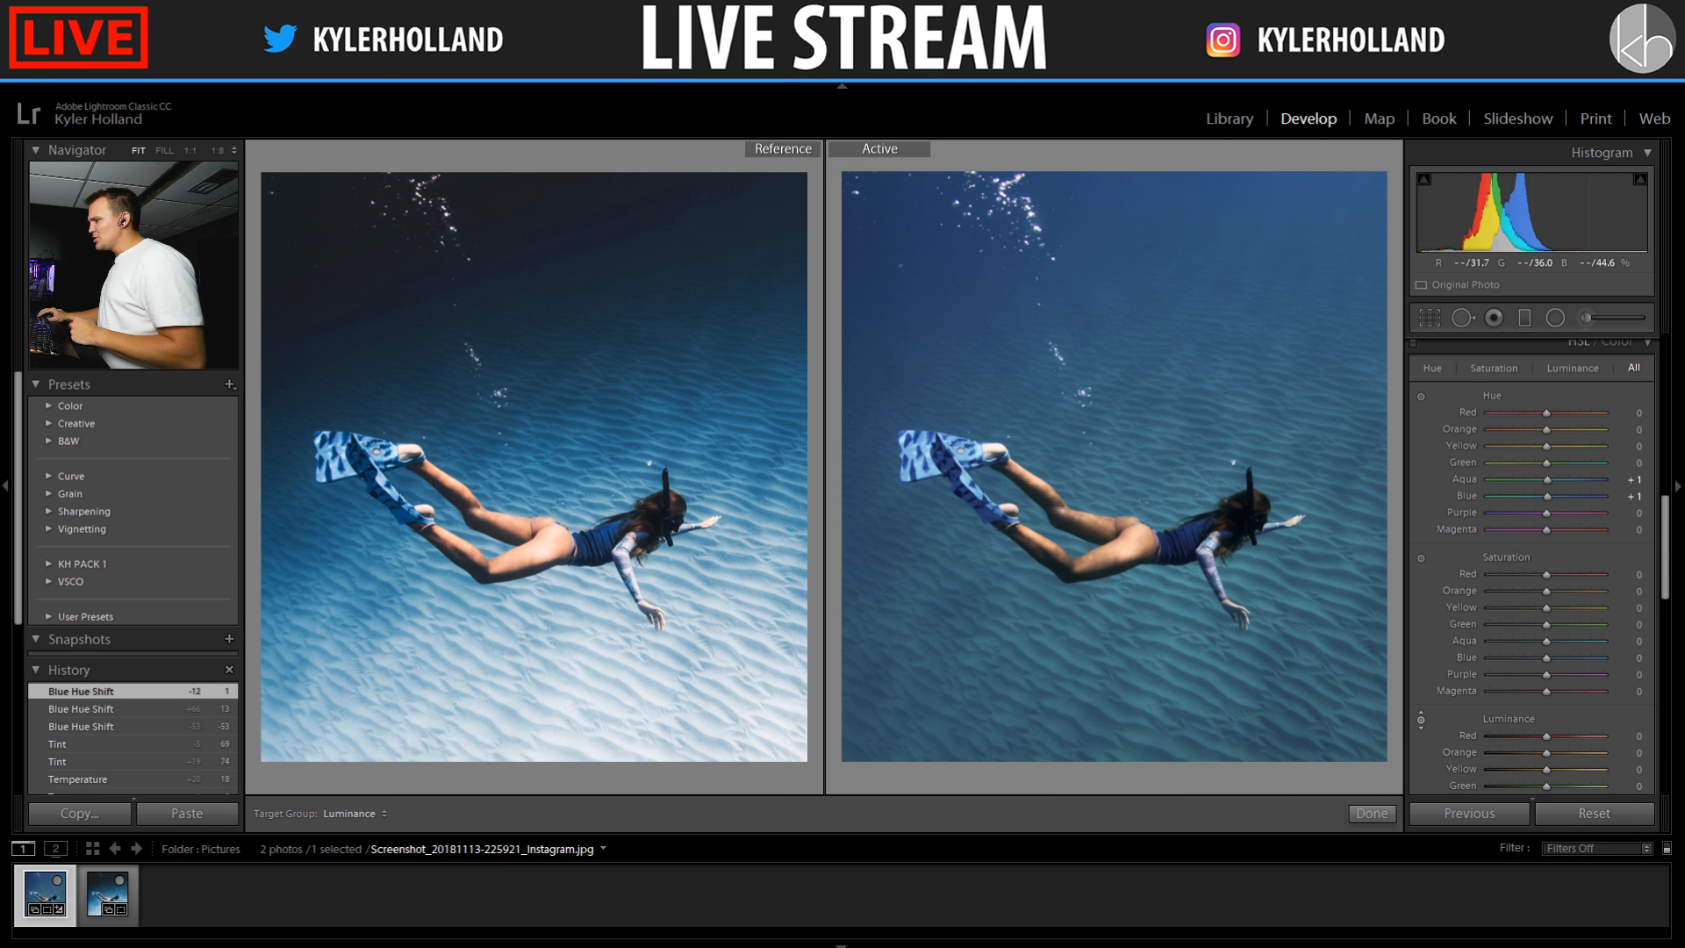
pyautogui.moveTo(1169, 446); pyautogui.dragTo(1169, 404)
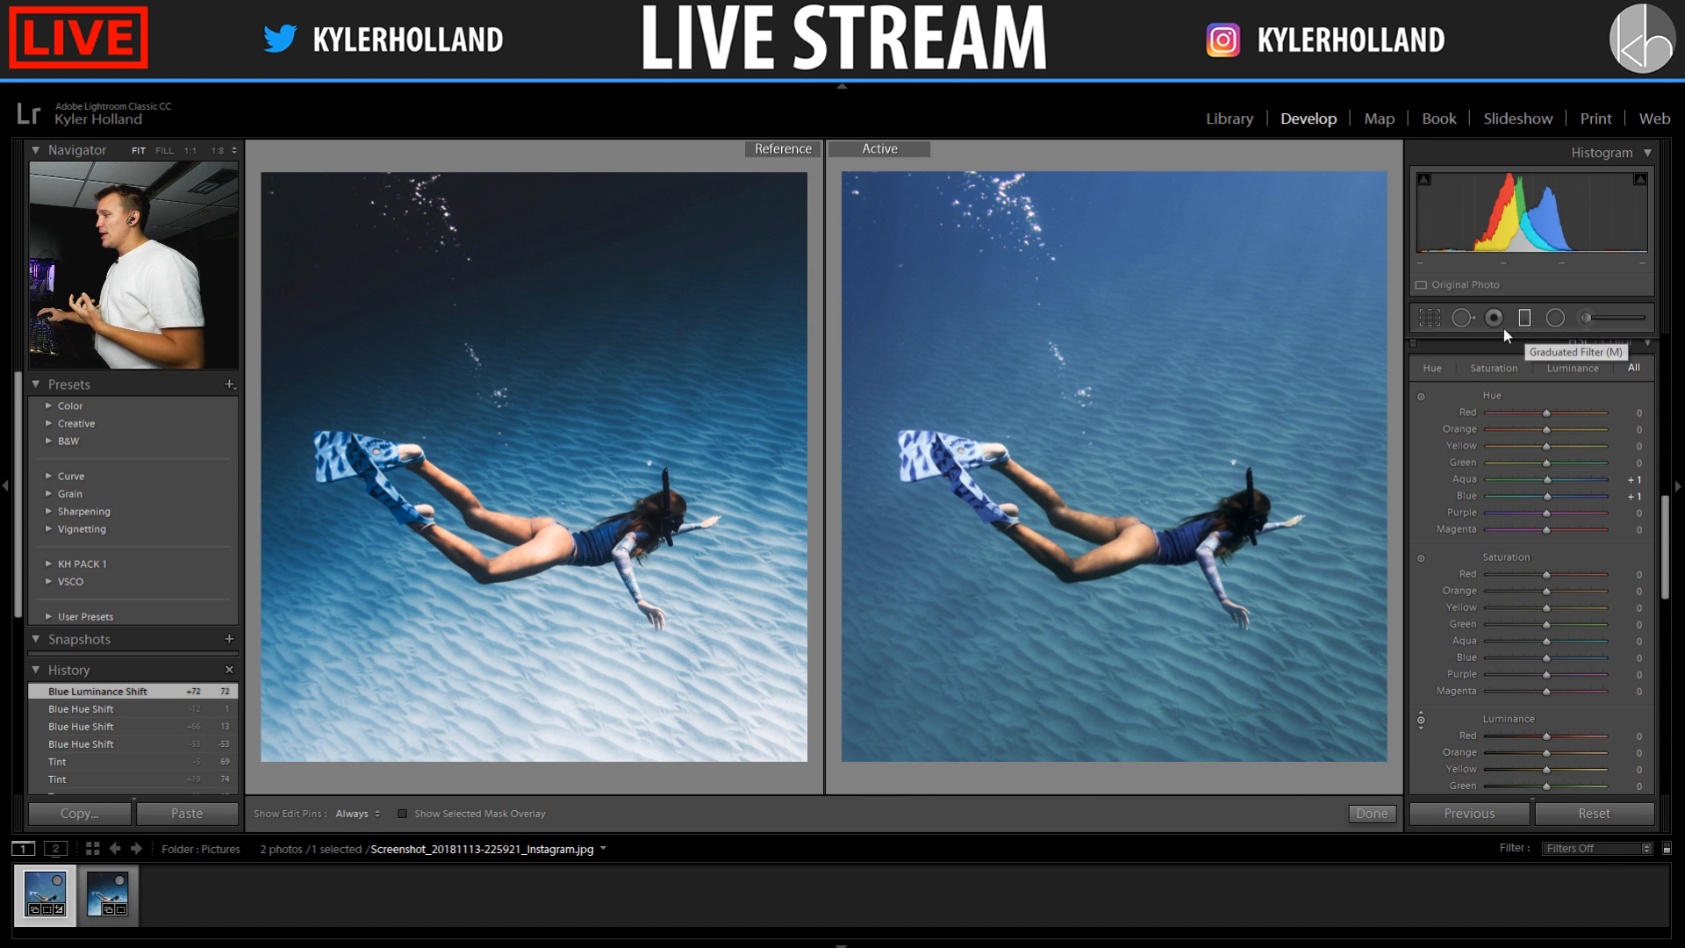
# Try a diagonal graduated filter with 2.26 exposure at different positions and angles across the photo, and delete it
pyautogui.click(1524, 317)
pyautogui.moveTo(994, 297); pyautogui.dragTo(1205, 631)
pyautogui.moveTo(1252, 694); pyautogui.dragTo(1181, 548)
pyautogui.moveTo(1121, 497); pyautogui.dragTo(1109, 429)
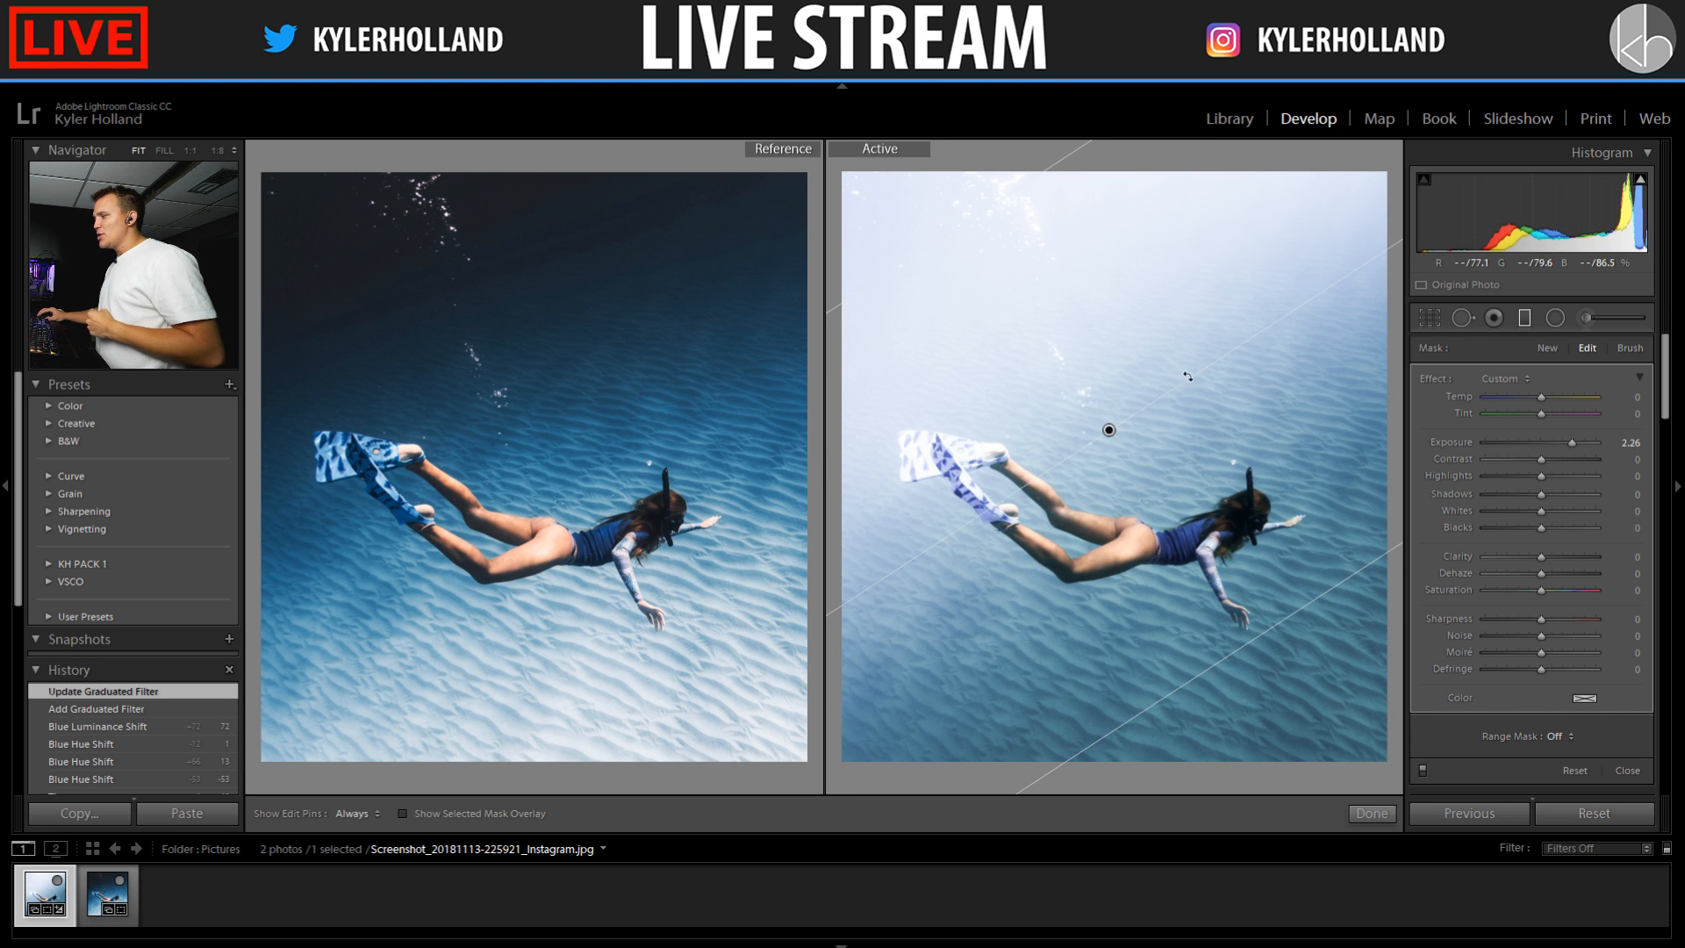
pyautogui.moveTo(1213, 363); pyautogui.dragTo(955, 481)
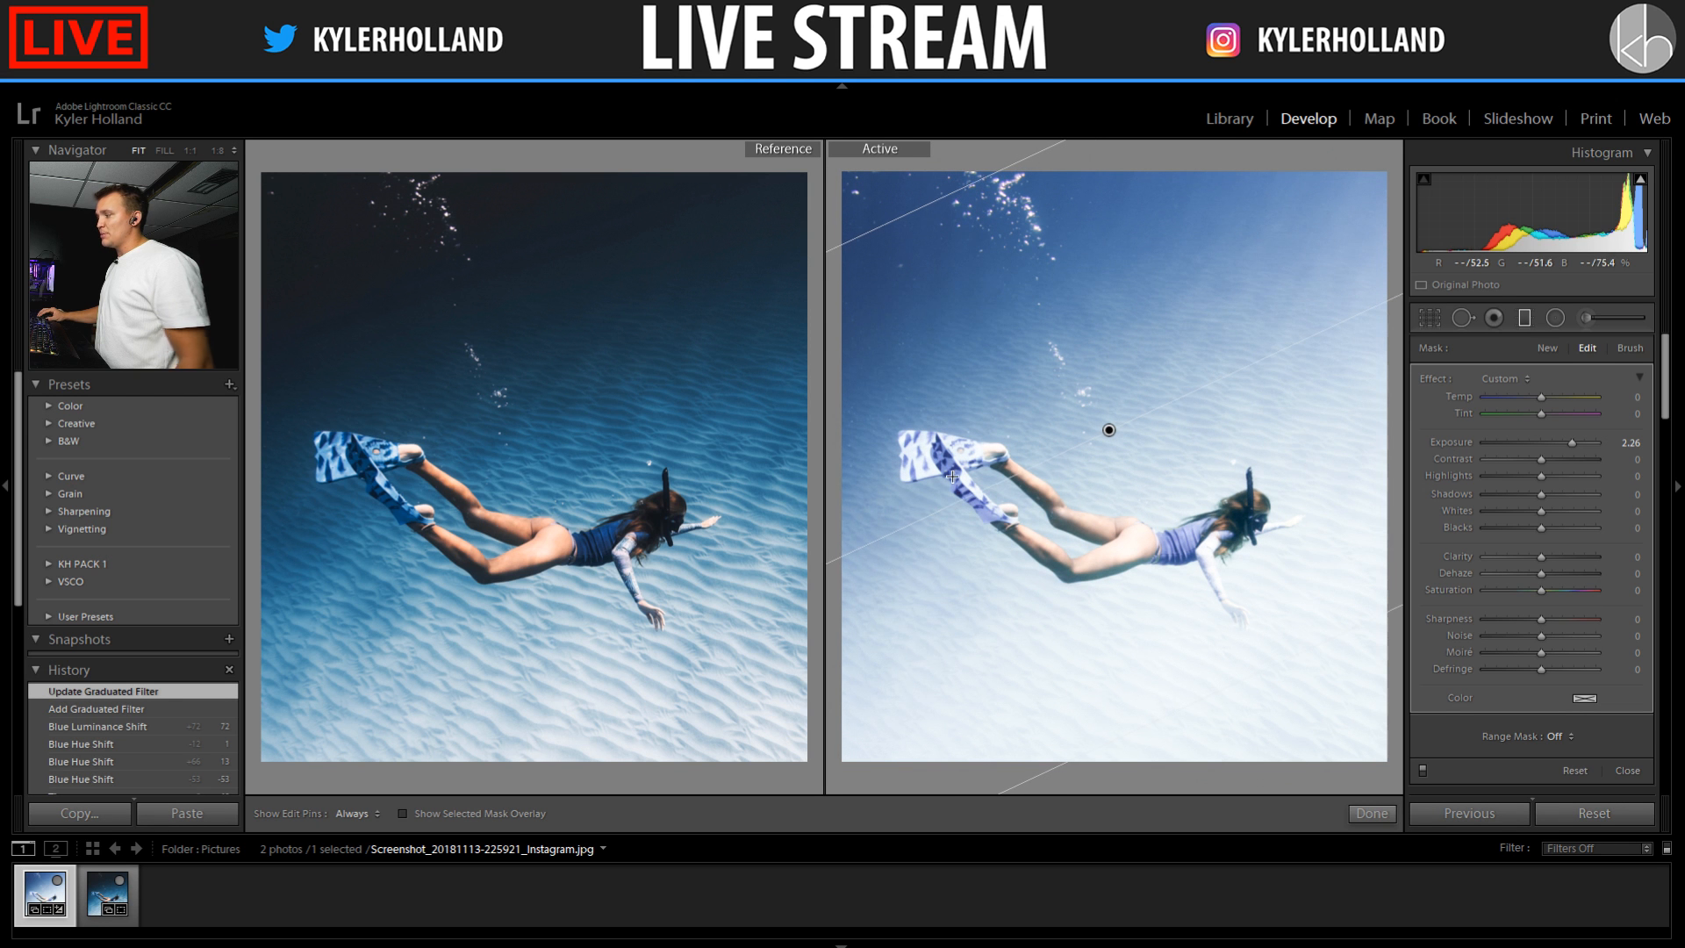
pyautogui.moveTo(940, 195); pyautogui.dragTo(949, 267)
pyautogui.press('Delete')
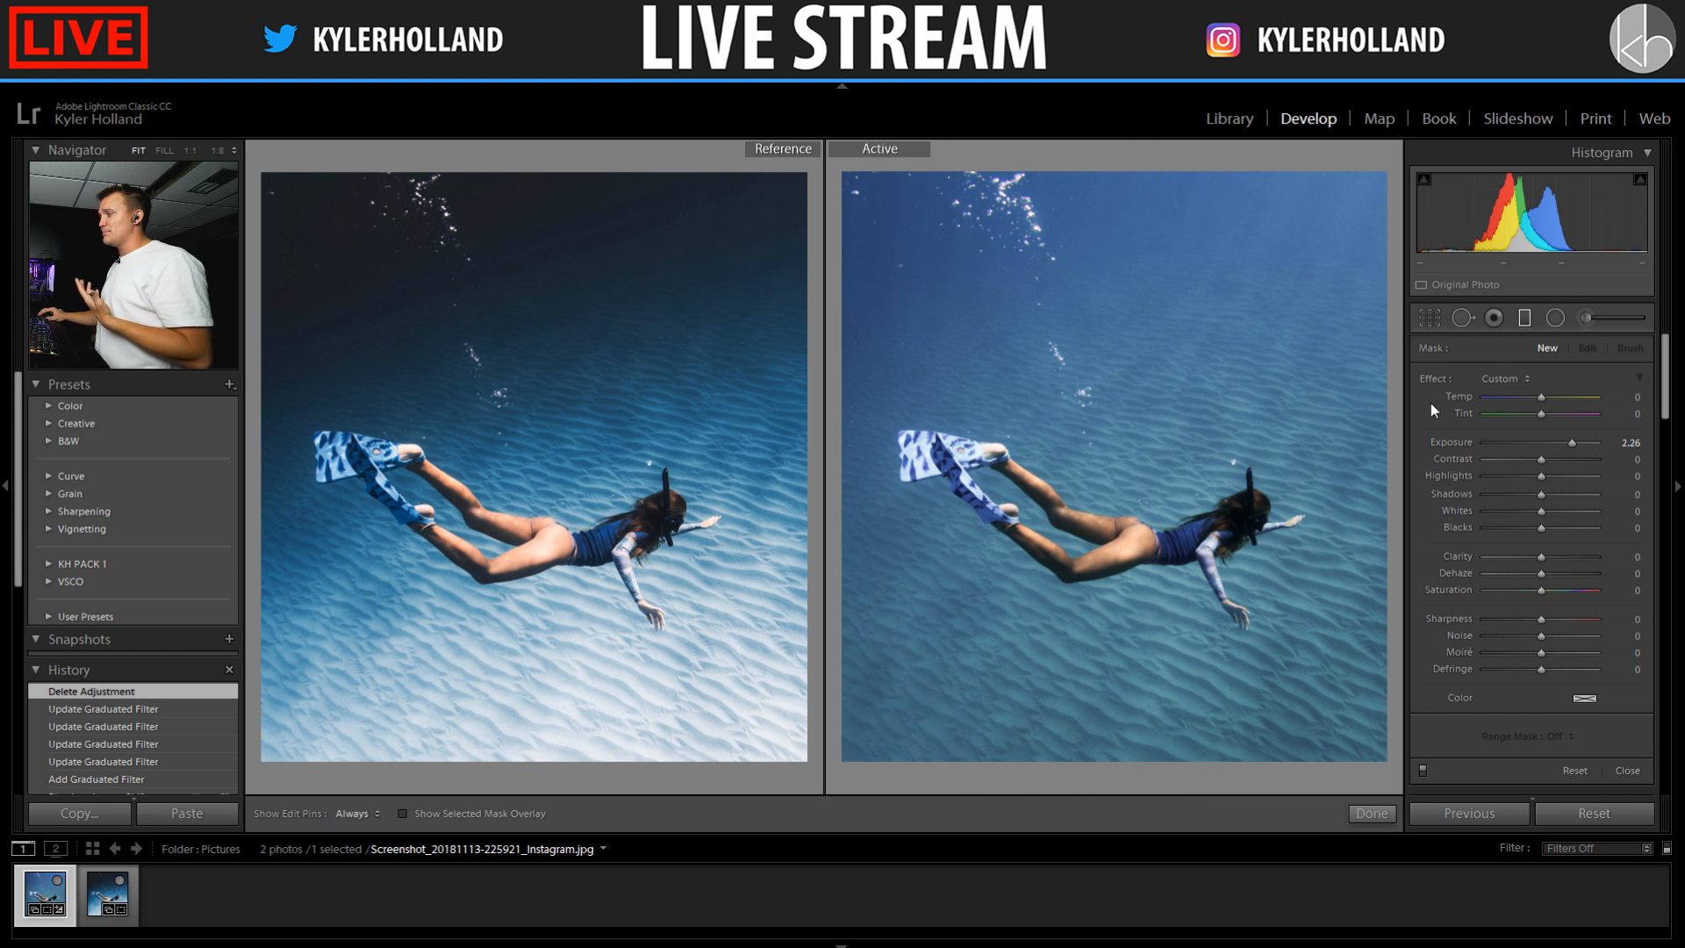
# Add a diagonal graduated filter over the upper-left water and set its exposure to -1.86
pyautogui.moveTo(1021, 365); pyautogui.dragTo(1302, 745)
pyautogui.moveTo(1157, 554); pyautogui.dragTo(1072, 413)
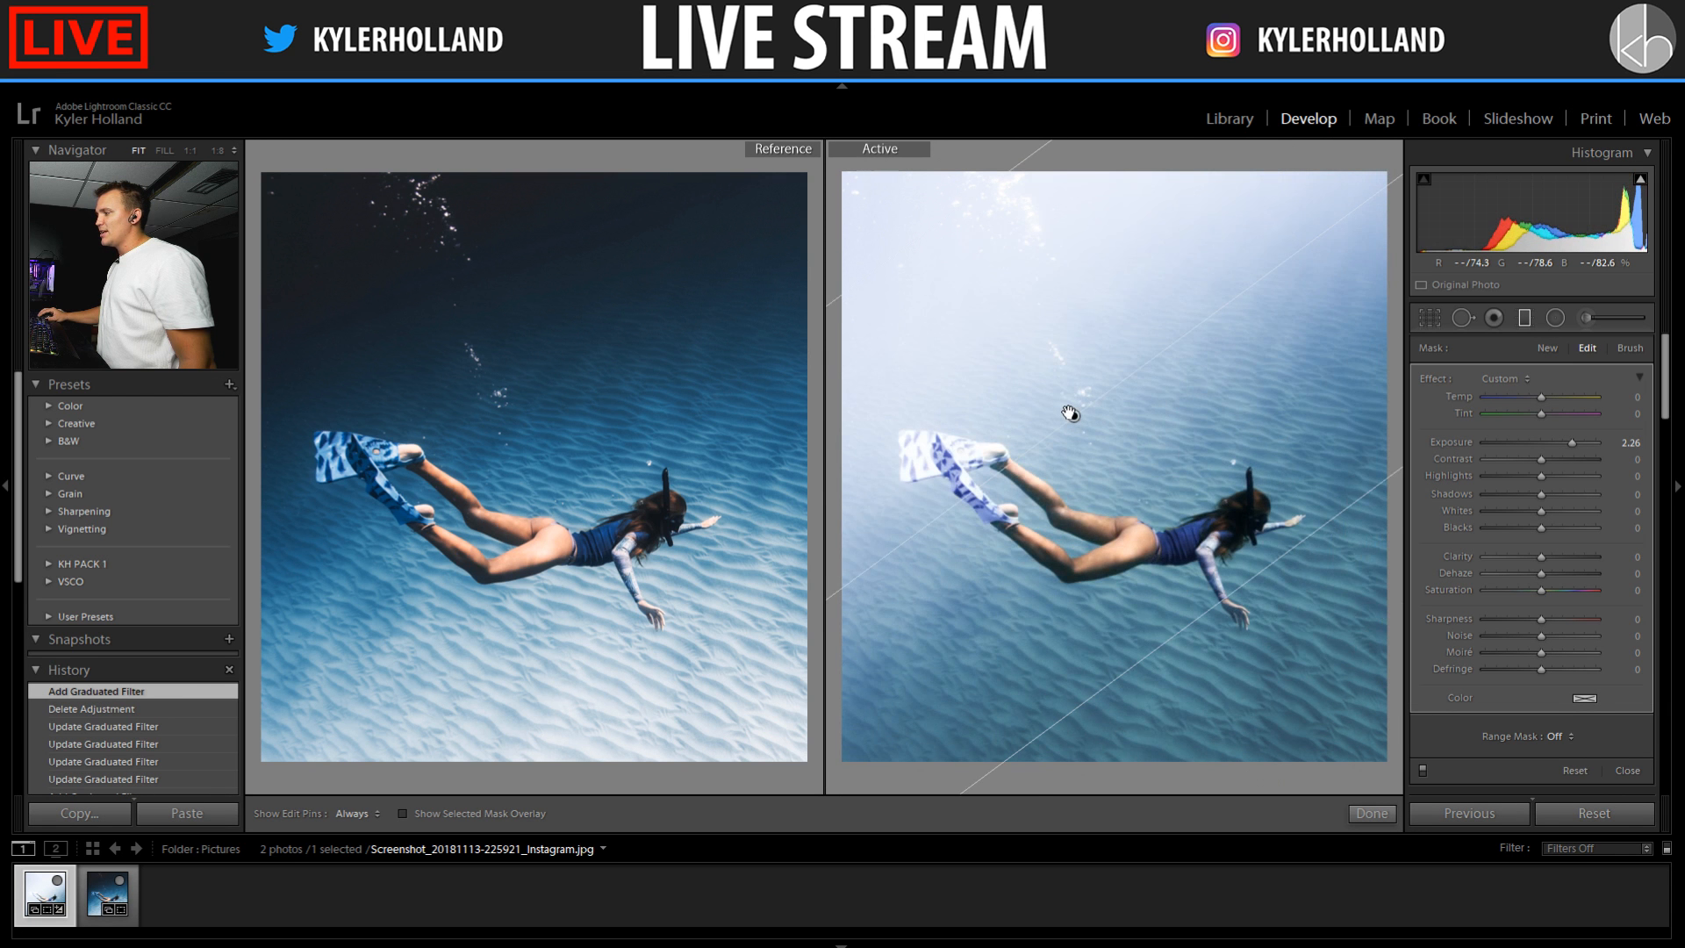
pyautogui.moveTo(1265, 282); pyautogui.dragTo(1320, 366)
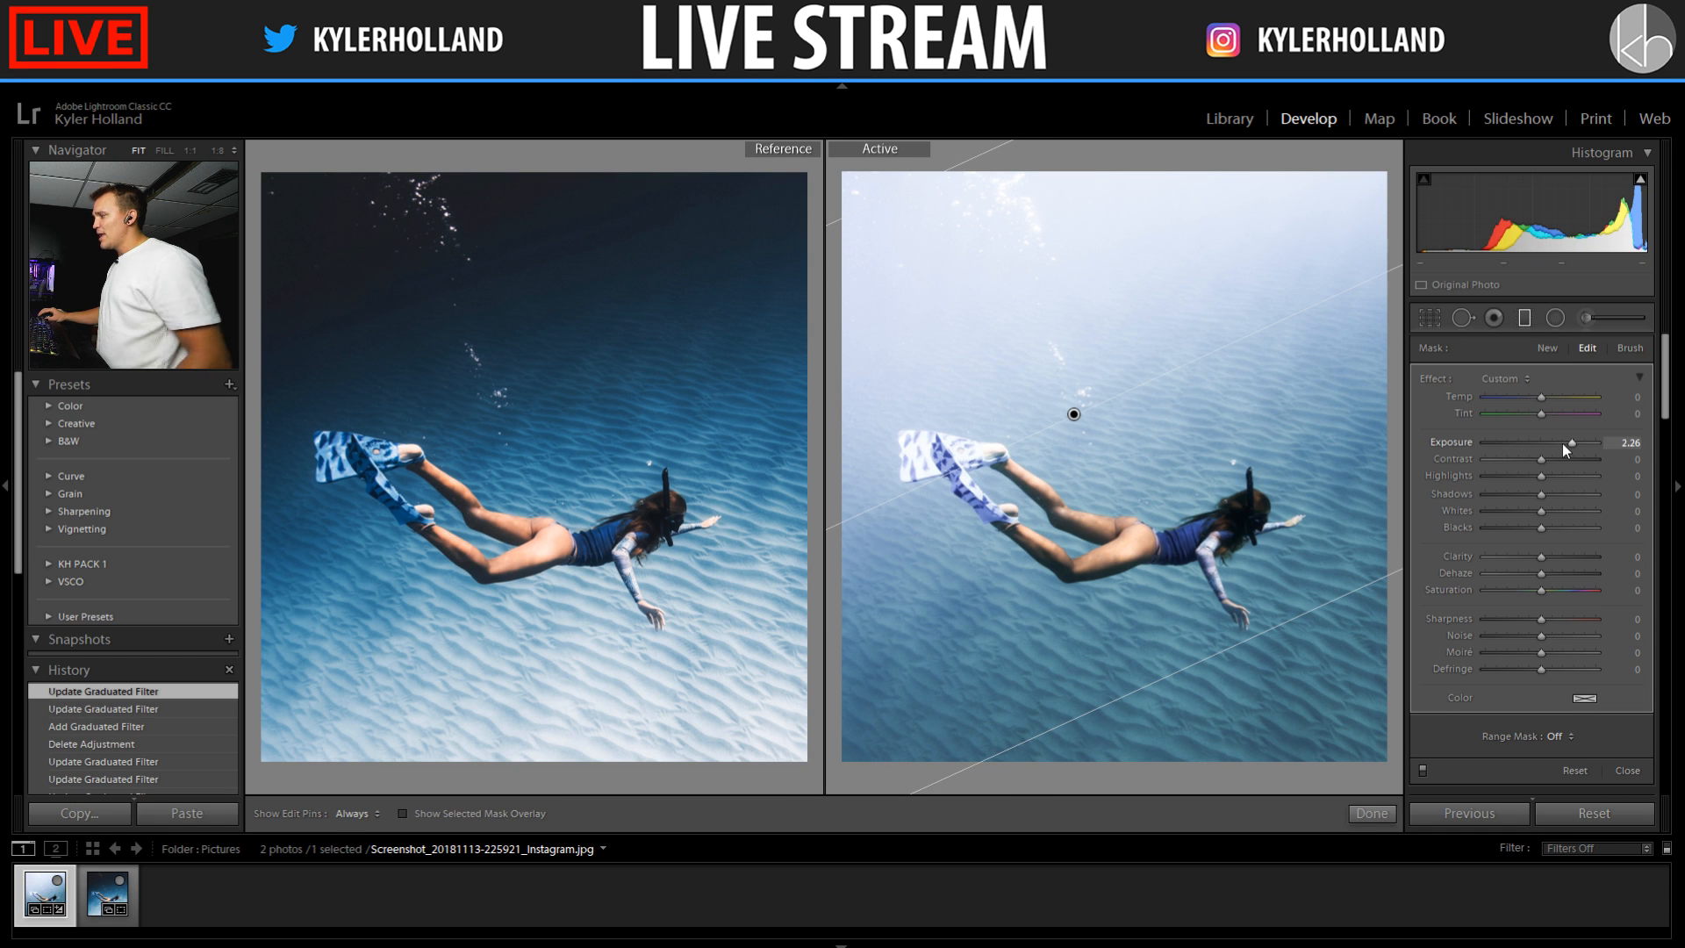
pyautogui.moveTo(1572, 443); pyautogui.dragTo(1515, 453)
# Move, narrow and rotate the graduated filter so its darkening fades diagonally from the upper water to just above the snorkeler
pyautogui.moveTo(1073, 416)
pyautogui.mouseDown()
pyautogui.moveTo(1015, 312)
pyautogui.moveTo(1061, 390)
pyautogui.mouseUp()
pyautogui.moveTo(1206, 626); pyautogui.dragTo(1109, 439)
pyautogui.moveTo(1029, 292); pyautogui.dragTo(1027, 326)
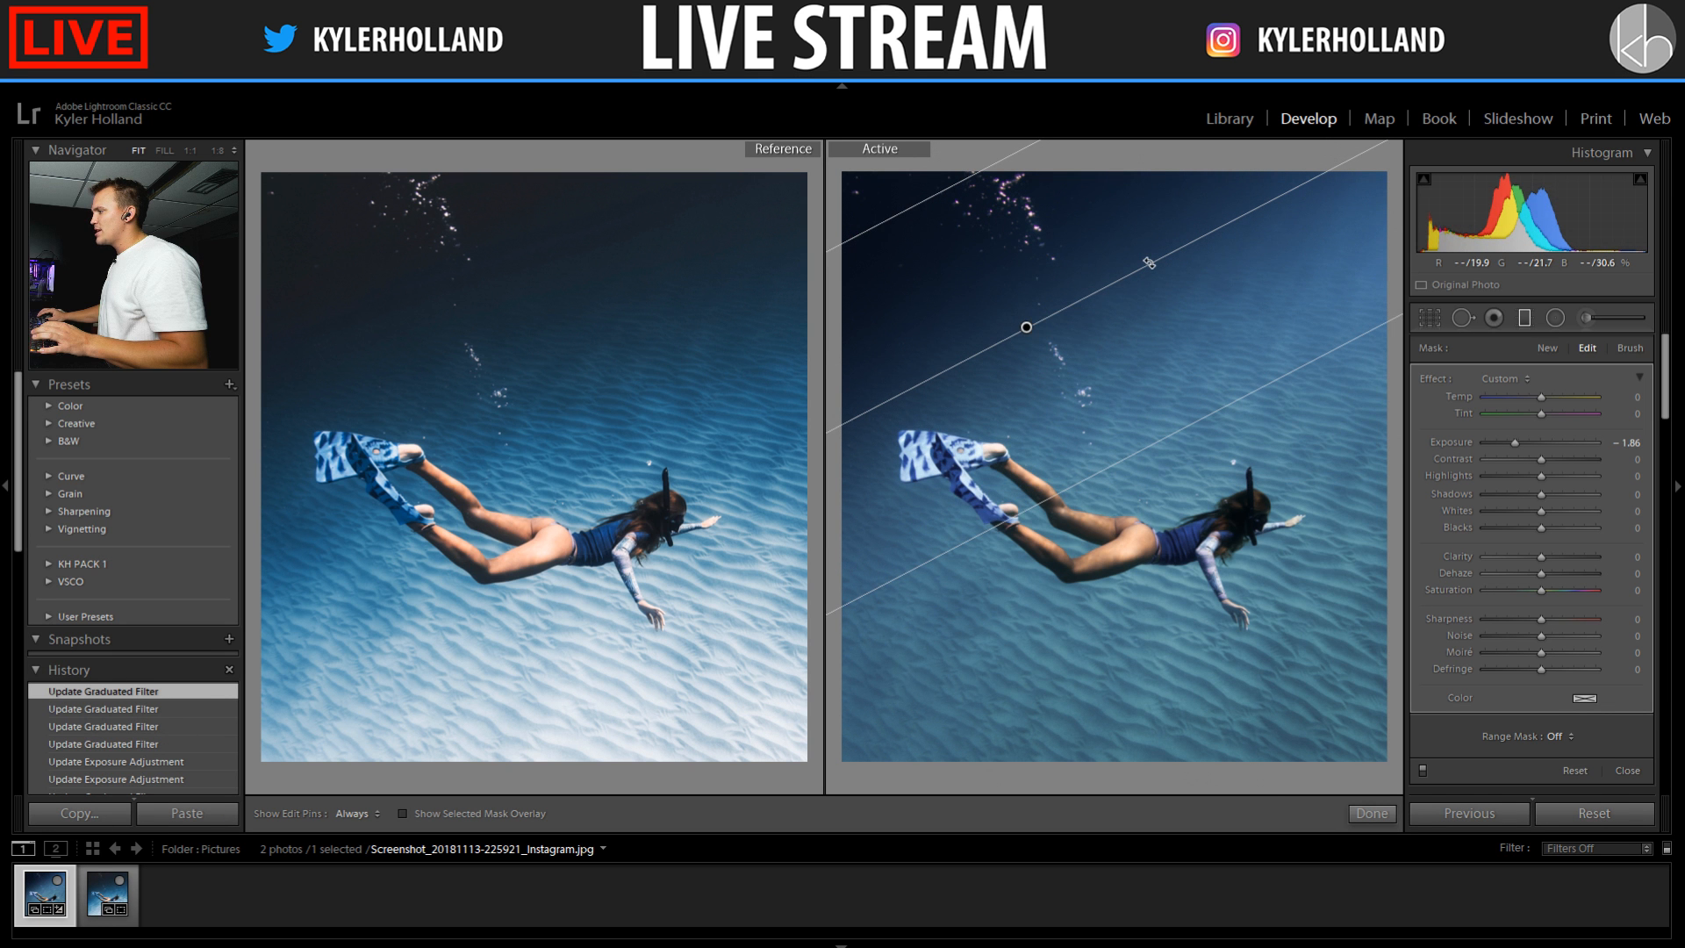
pyautogui.moveTo(1149, 266); pyautogui.dragTo(1172, 302)
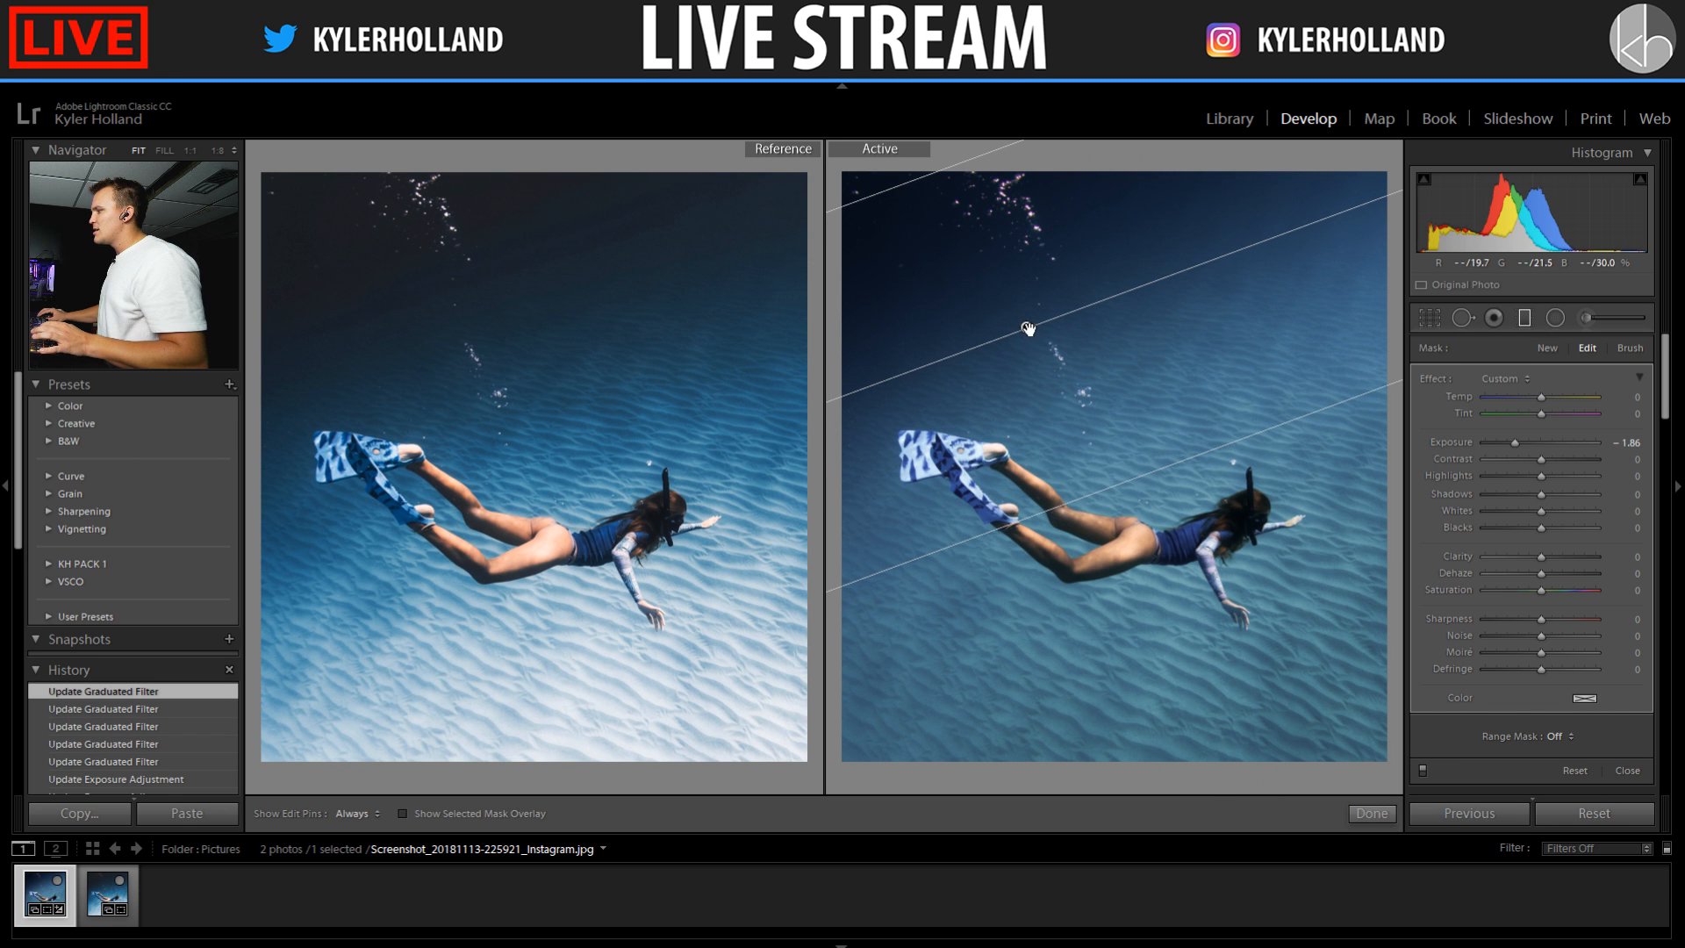
pyautogui.moveTo(1025, 326); pyautogui.dragTo(1038, 345)
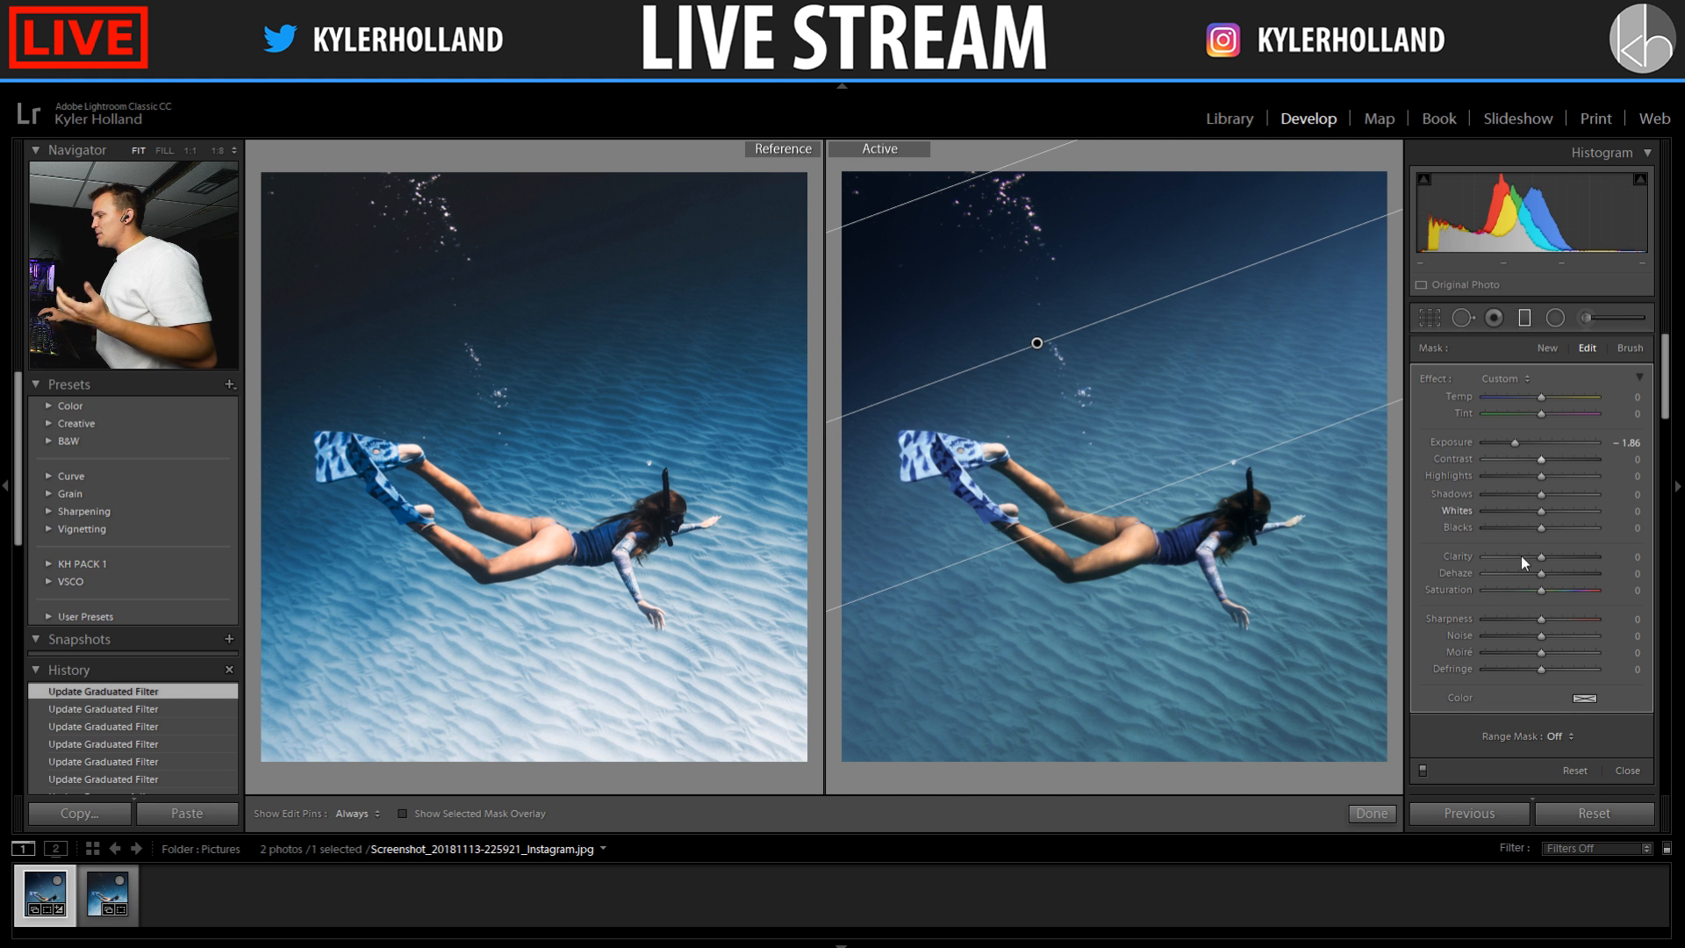
# Set the graduated filter's saturation to -20 and close the filter
pyautogui.moveTo(1537, 590); pyautogui.dragTo(1493, 586)
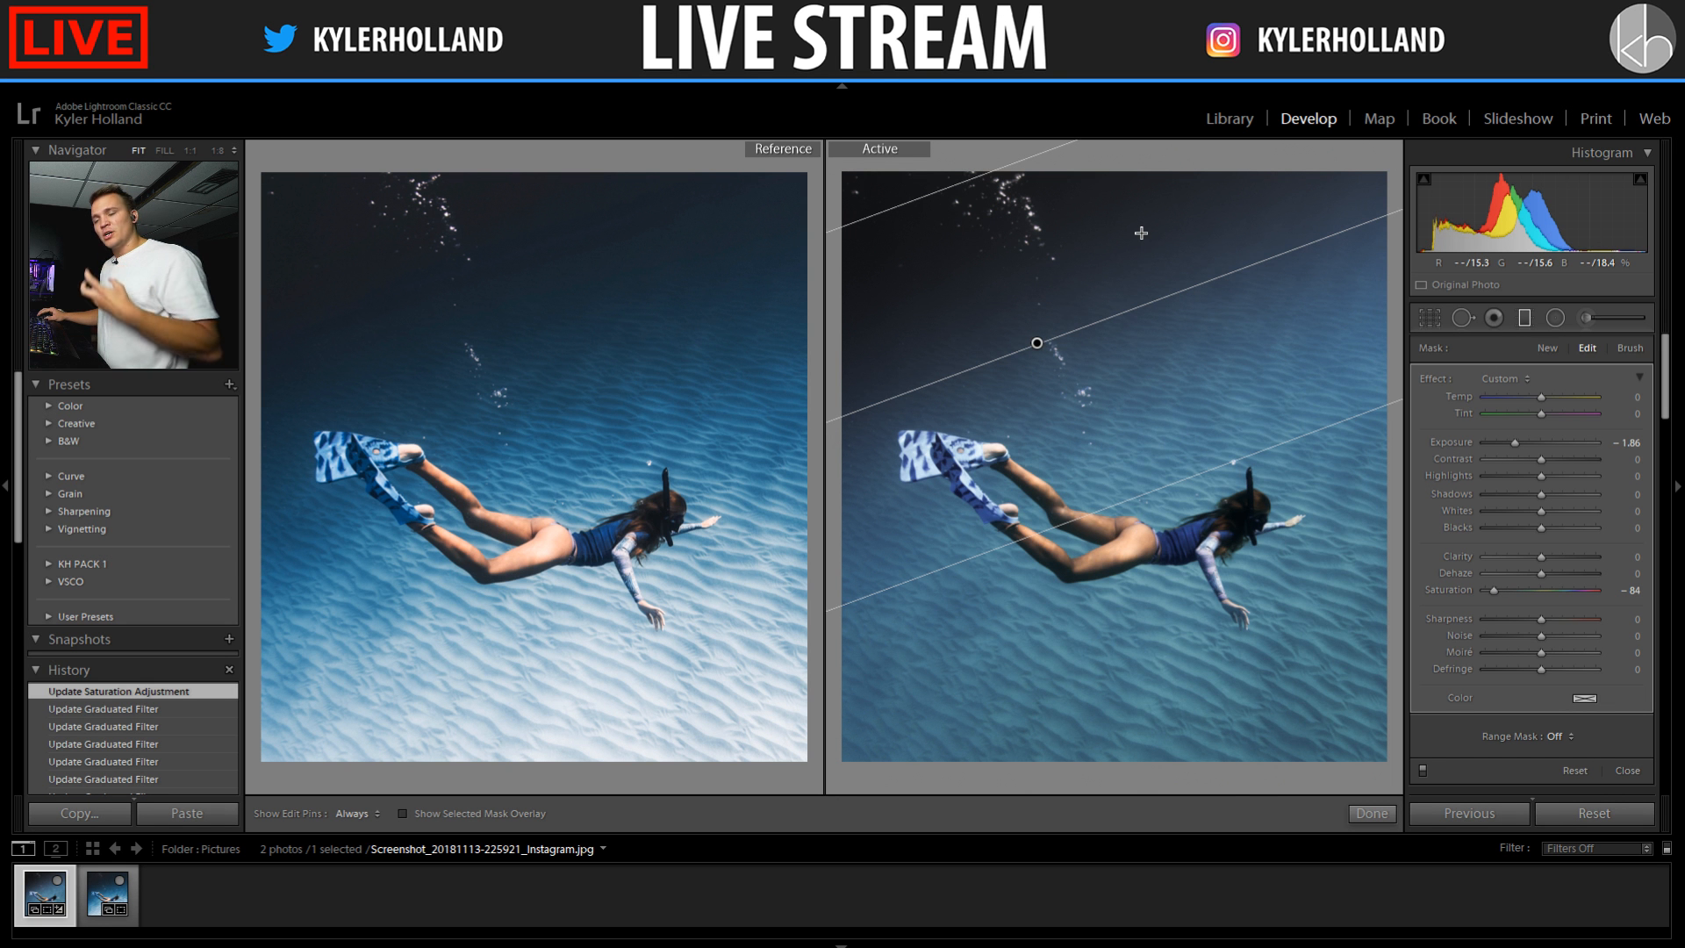
pyautogui.moveTo(1530, 593); pyautogui.dragTo(1530, 587)
pyautogui.click(1521, 318)
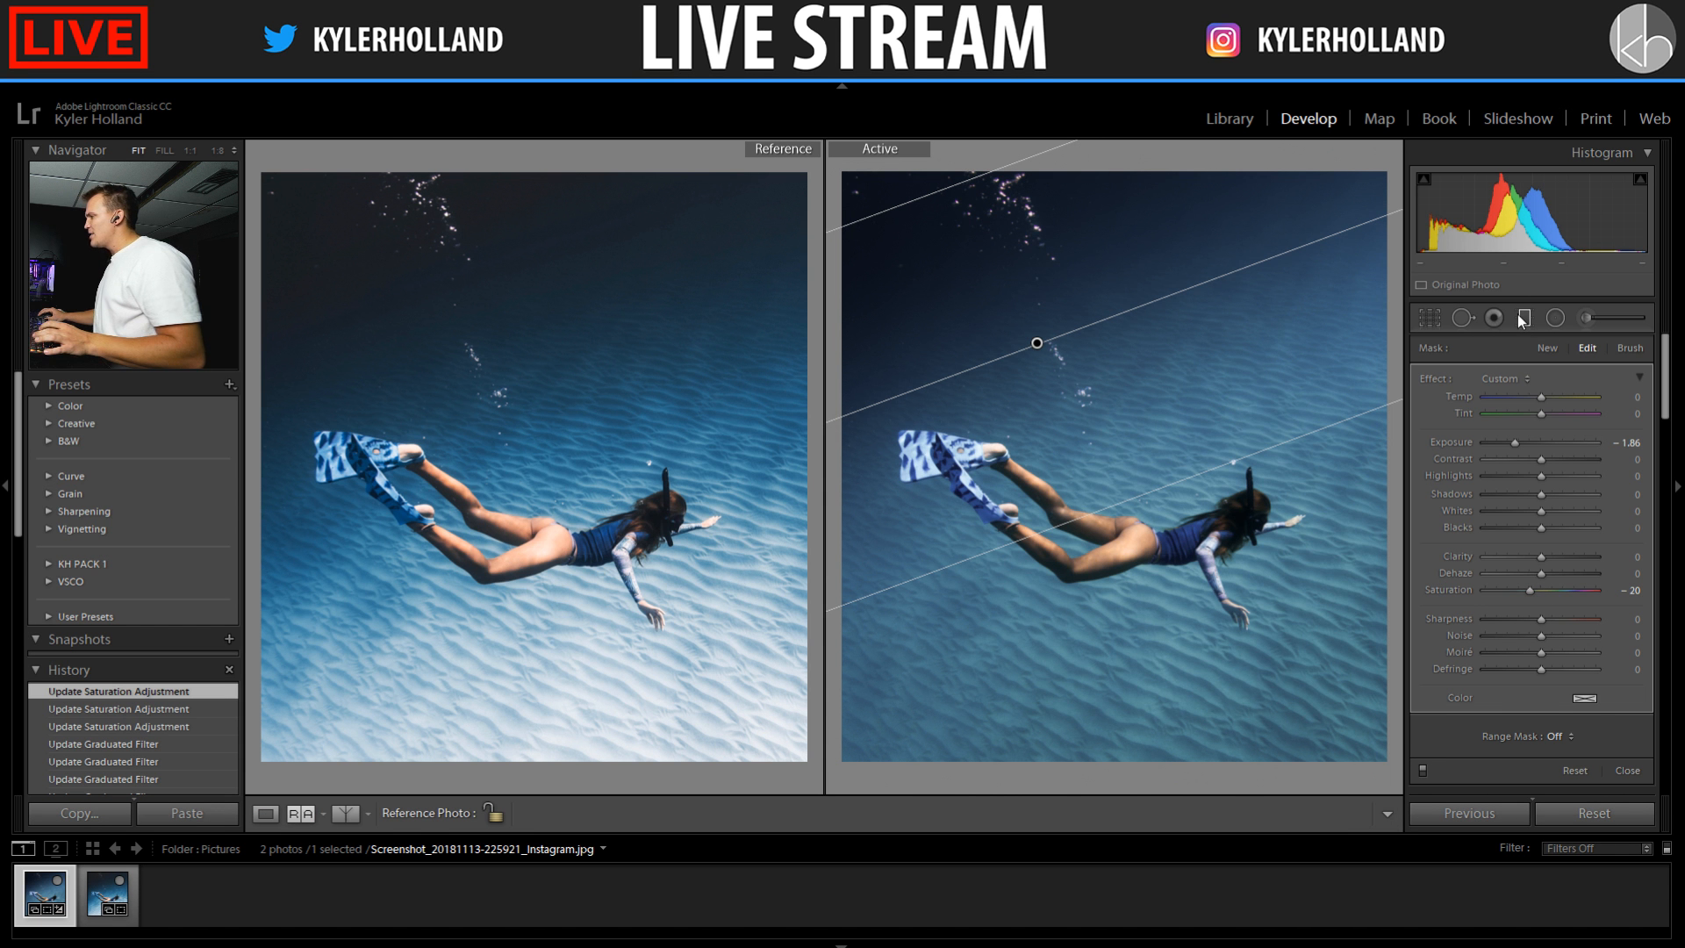
# Add a second diagonal graduated filter with 2.26 exposure, then move, widen and rotate it so the brightening covers the sand below the snorkeler
pyautogui.click(1520, 318)
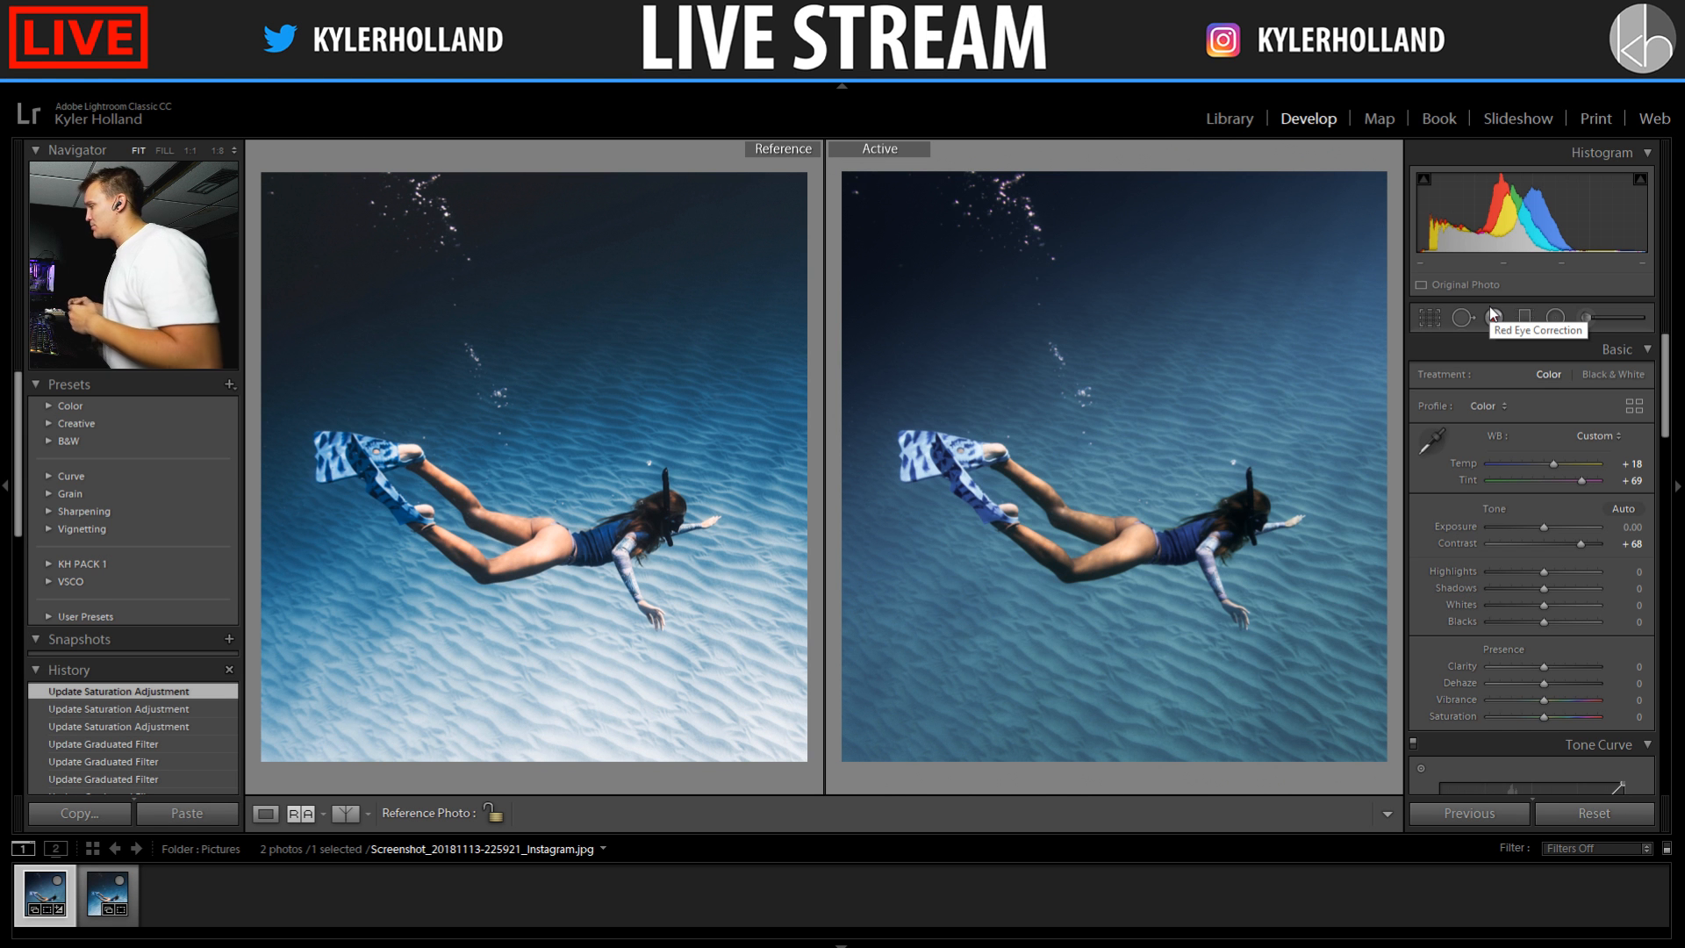
pyautogui.click(1525, 319)
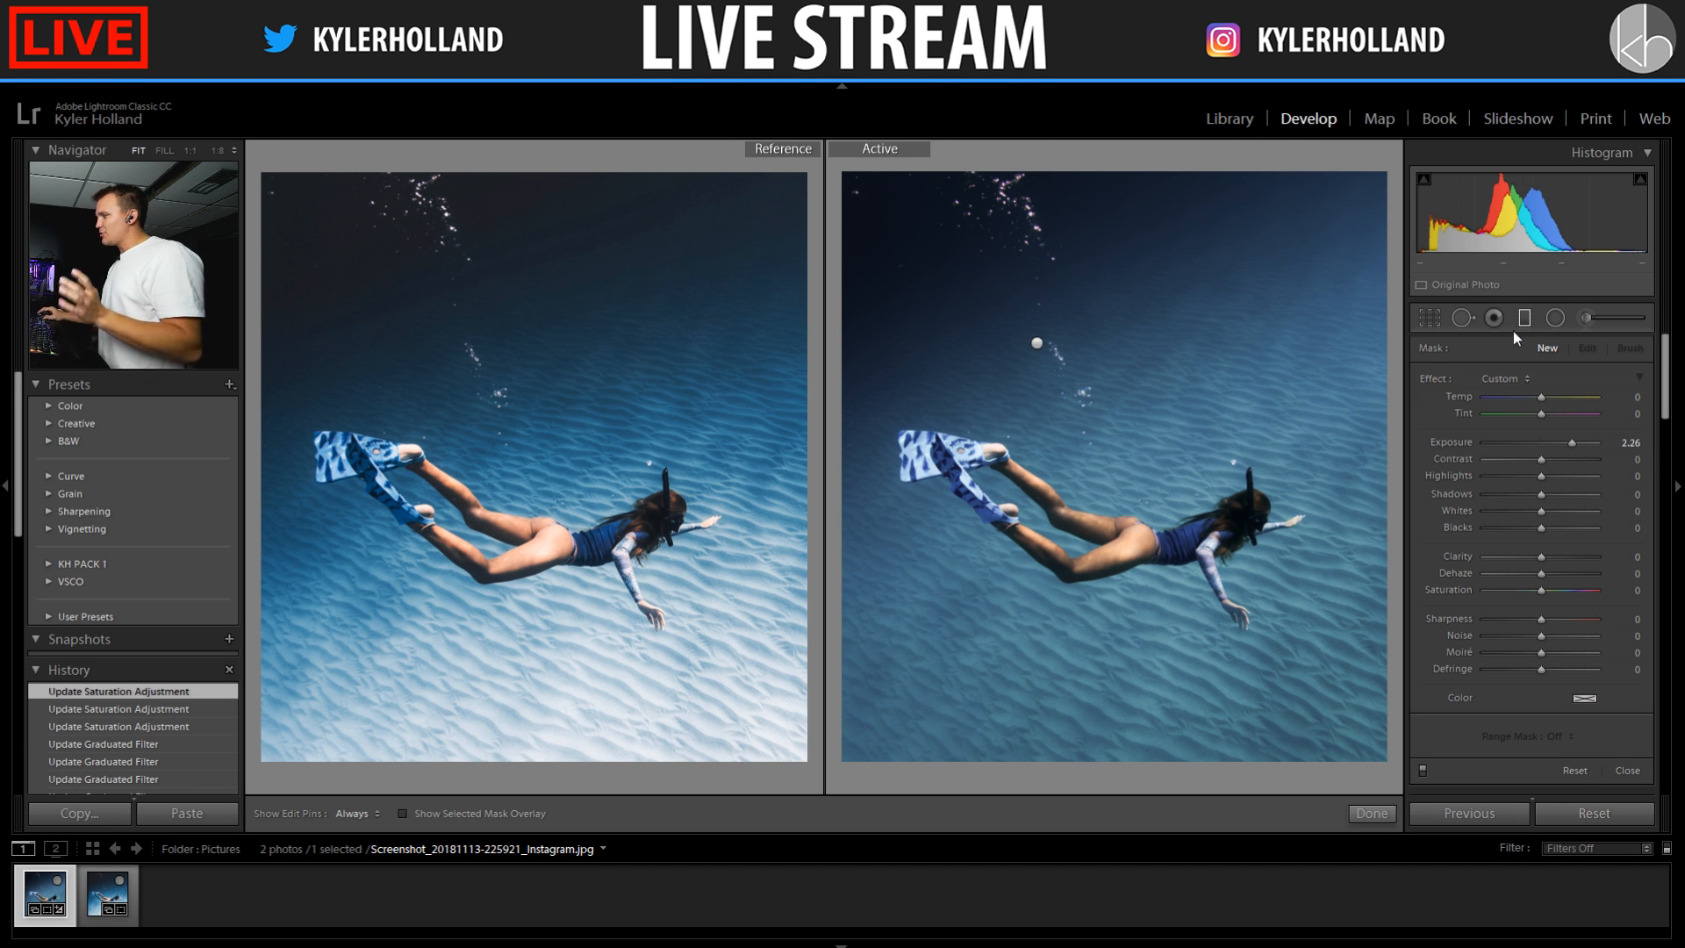
pyautogui.moveTo(1223, 583); pyautogui.dragTo(1052, 263)
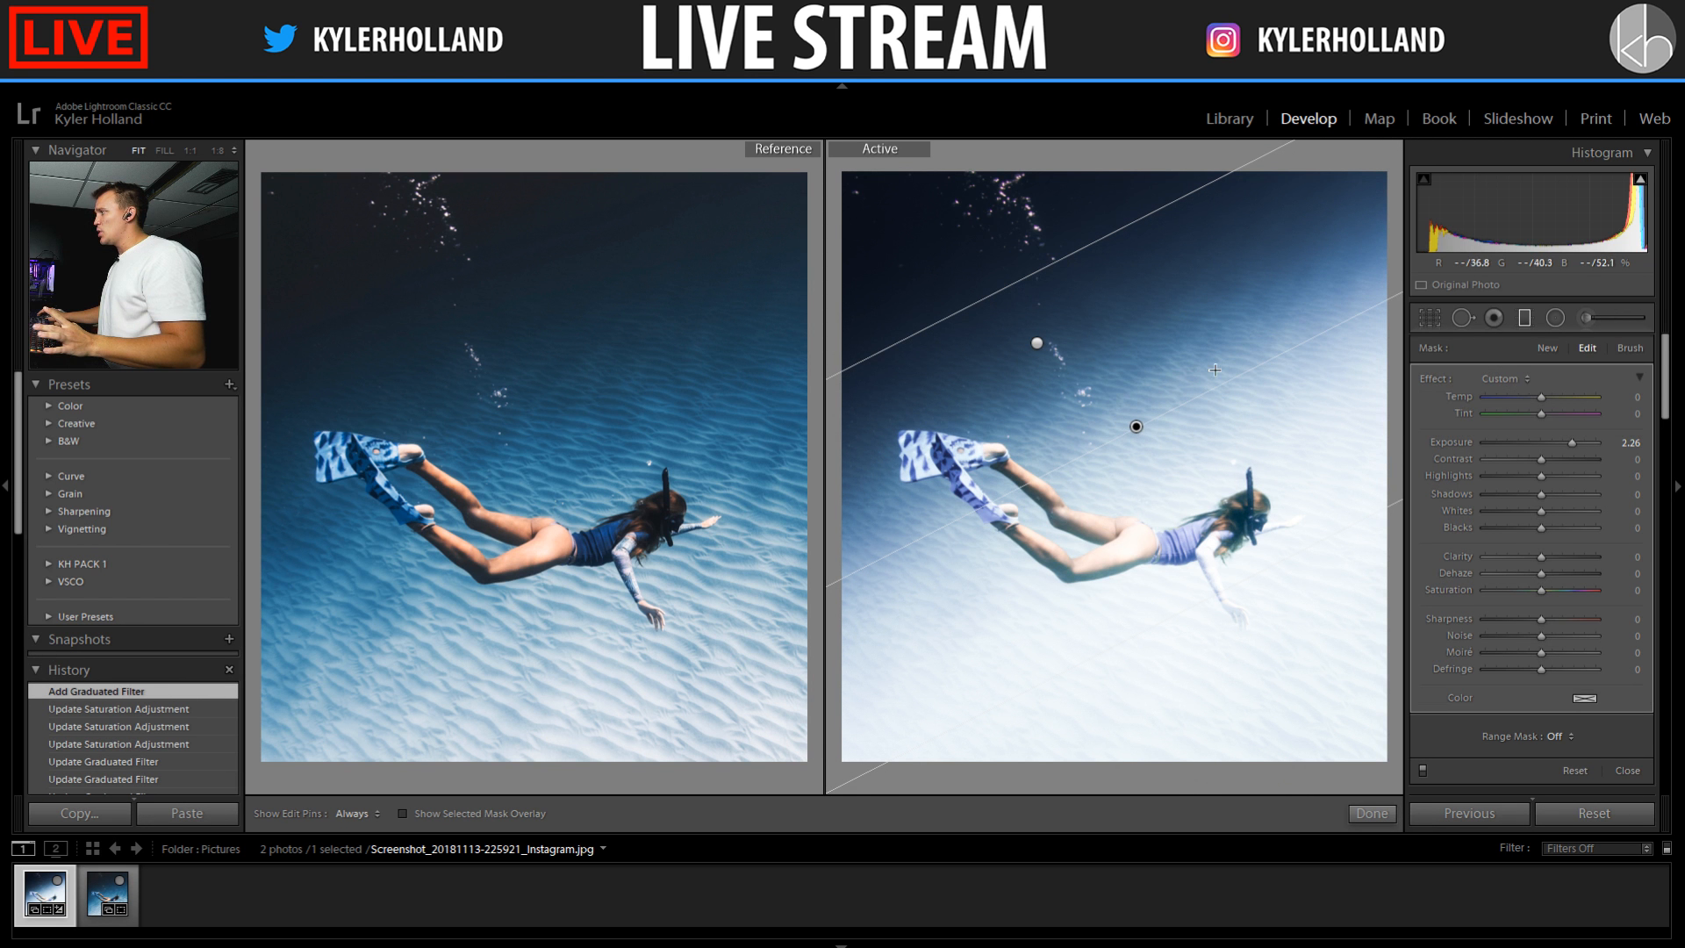
pyautogui.moveTo(1136, 426); pyautogui.dragTo(1171, 577)
pyautogui.moveTo(1346, 482); pyautogui.dragTo(1370, 569)
pyautogui.moveTo(1171, 577); pyautogui.dragTo(1155, 590)
pyautogui.moveTo(1101, 393); pyautogui.dragTo(1124, 463)
pyautogui.moveTo(1164, 630); pyautogui.dragTo(1152, 600)
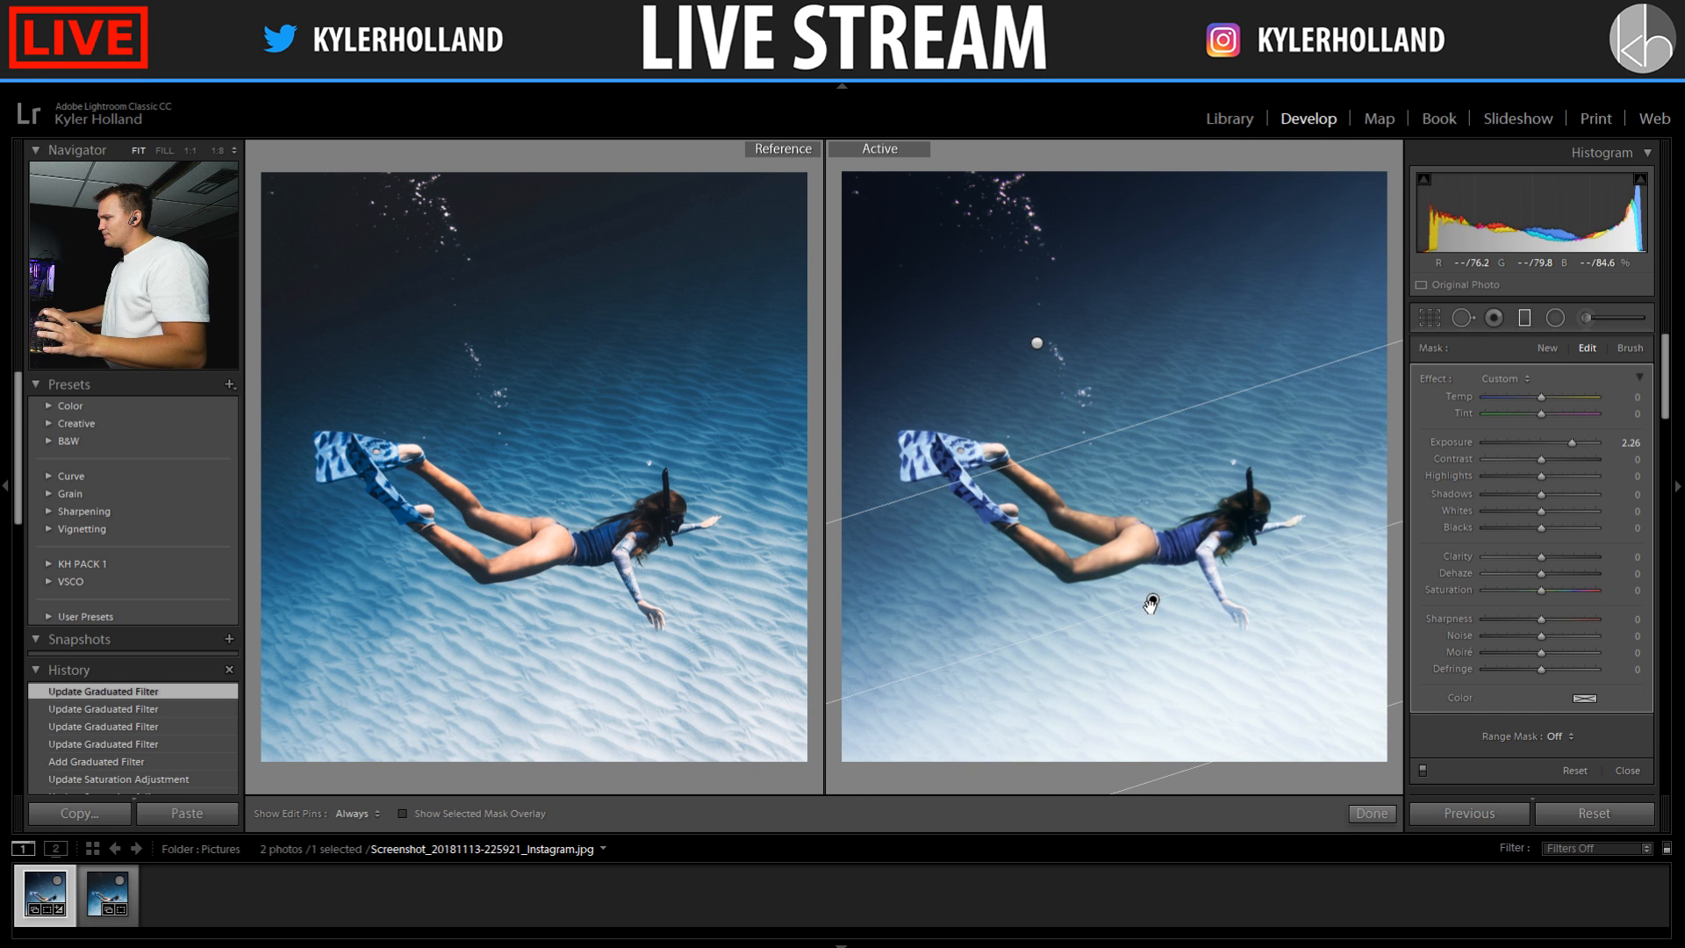
# Try lower exposures on the sand's graduated filter and settle on 1.92
pyautogui.click(1561, 443)
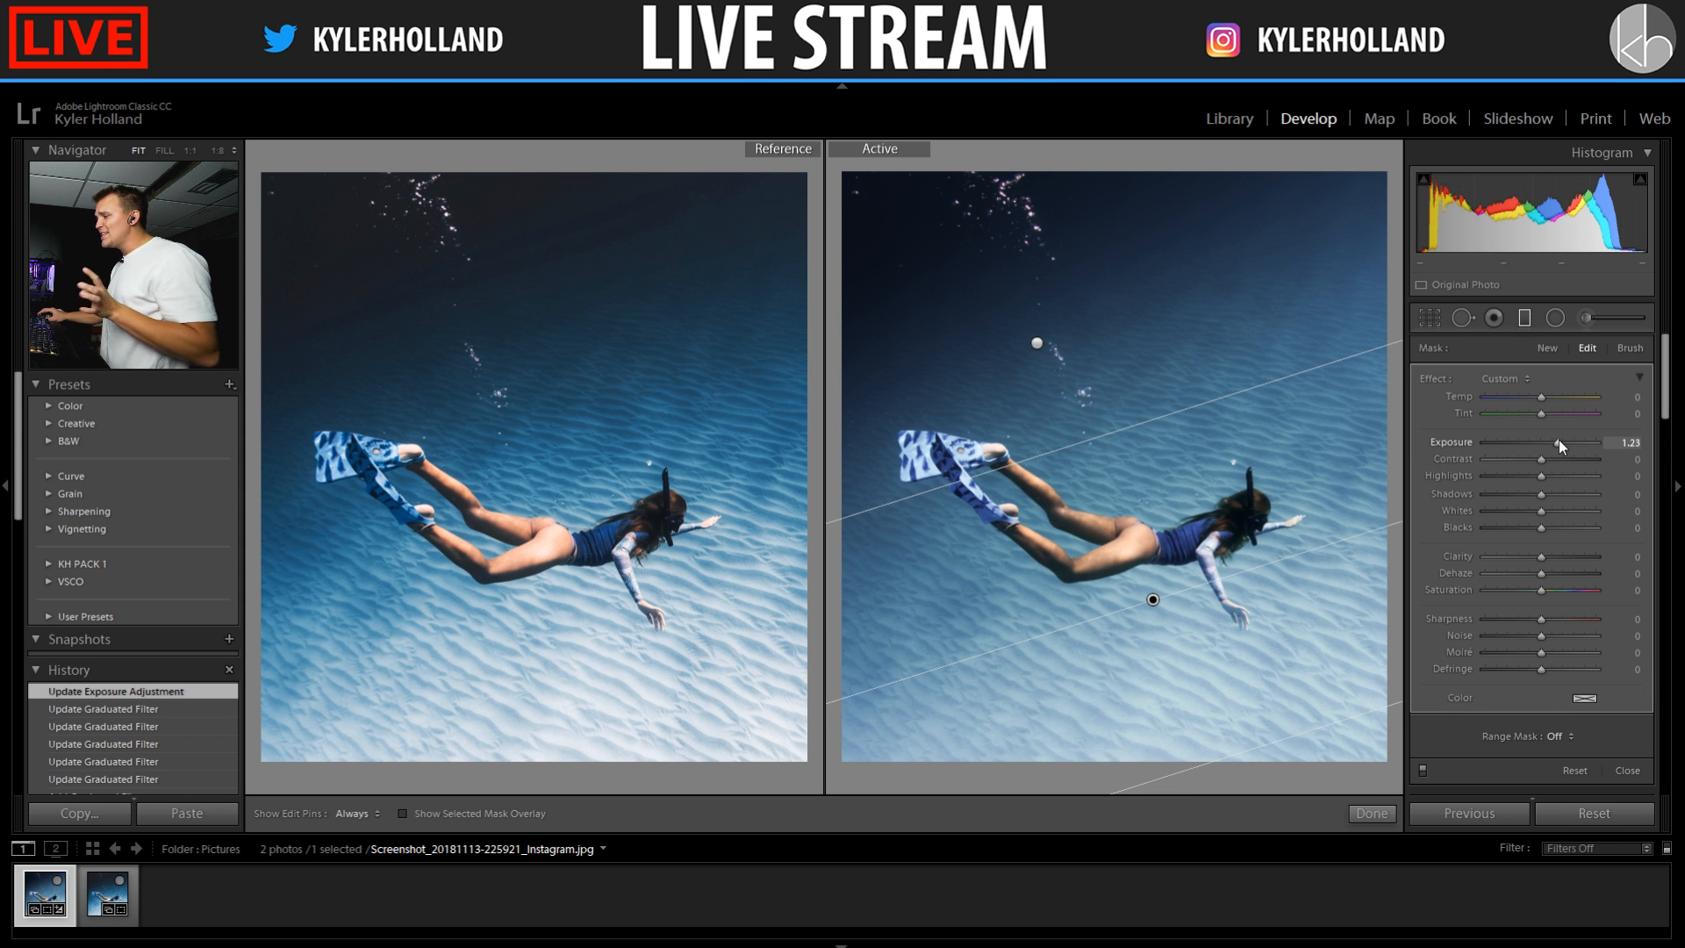
pyautogui.click(1534, 442)
pyautogui.moveTo(1542, 442); pyautogui.dragTo(1553, 442)
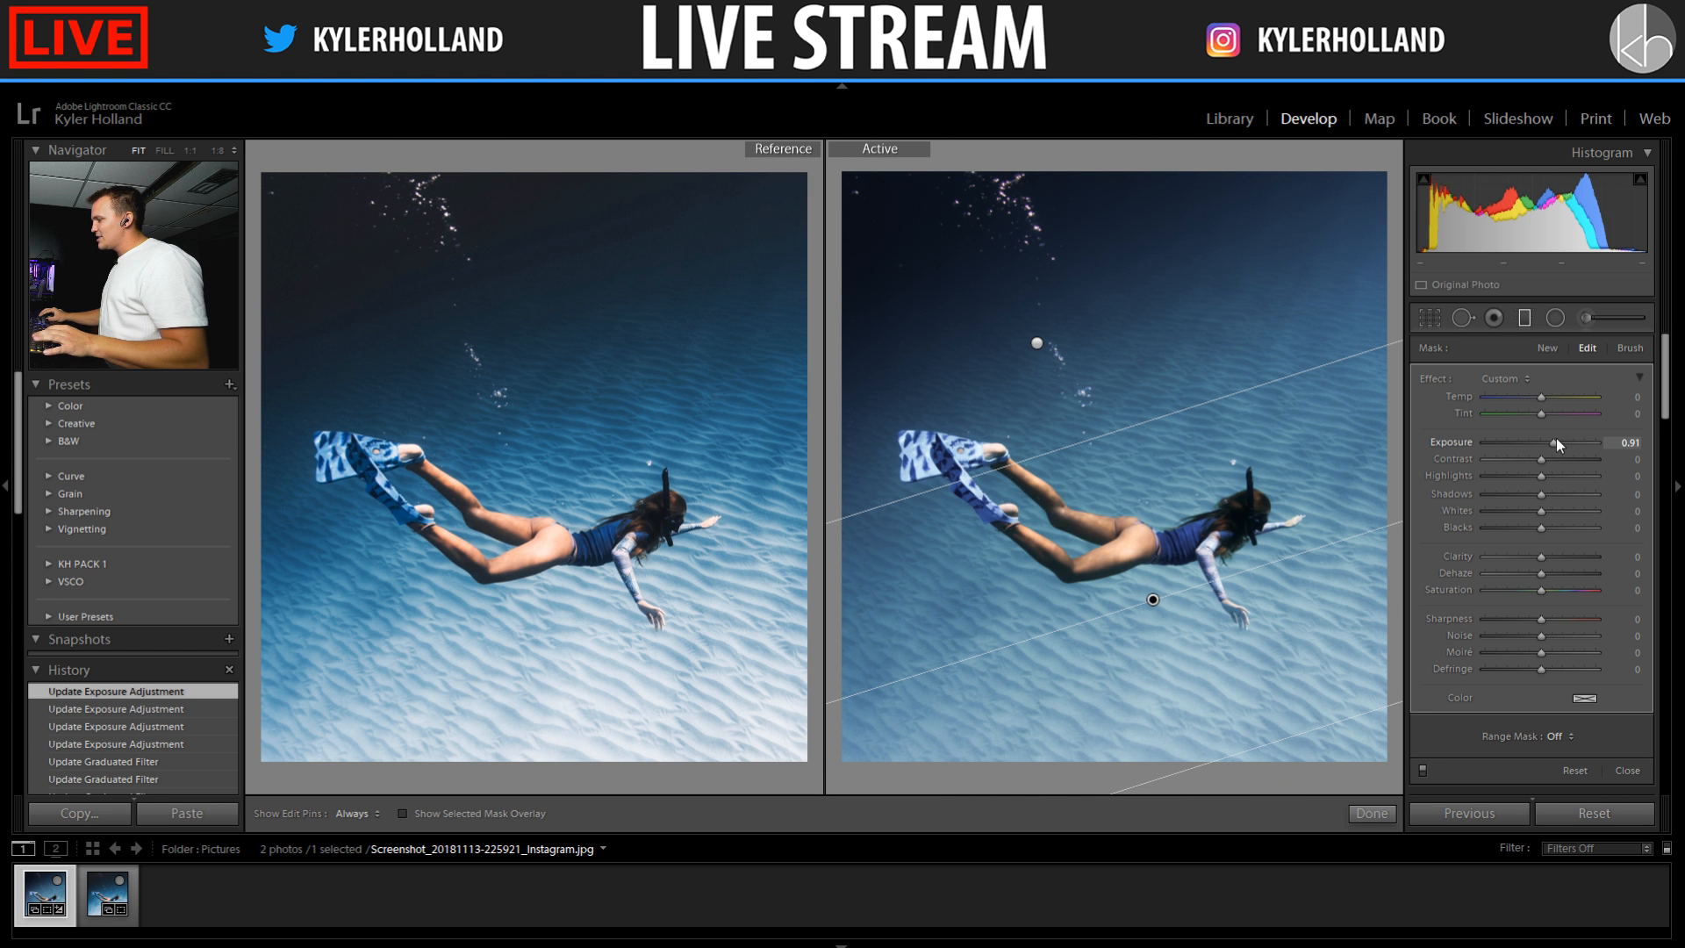
pyautogui.moveTo(1558, 445); pyautogui.dragTo(1573, 442)
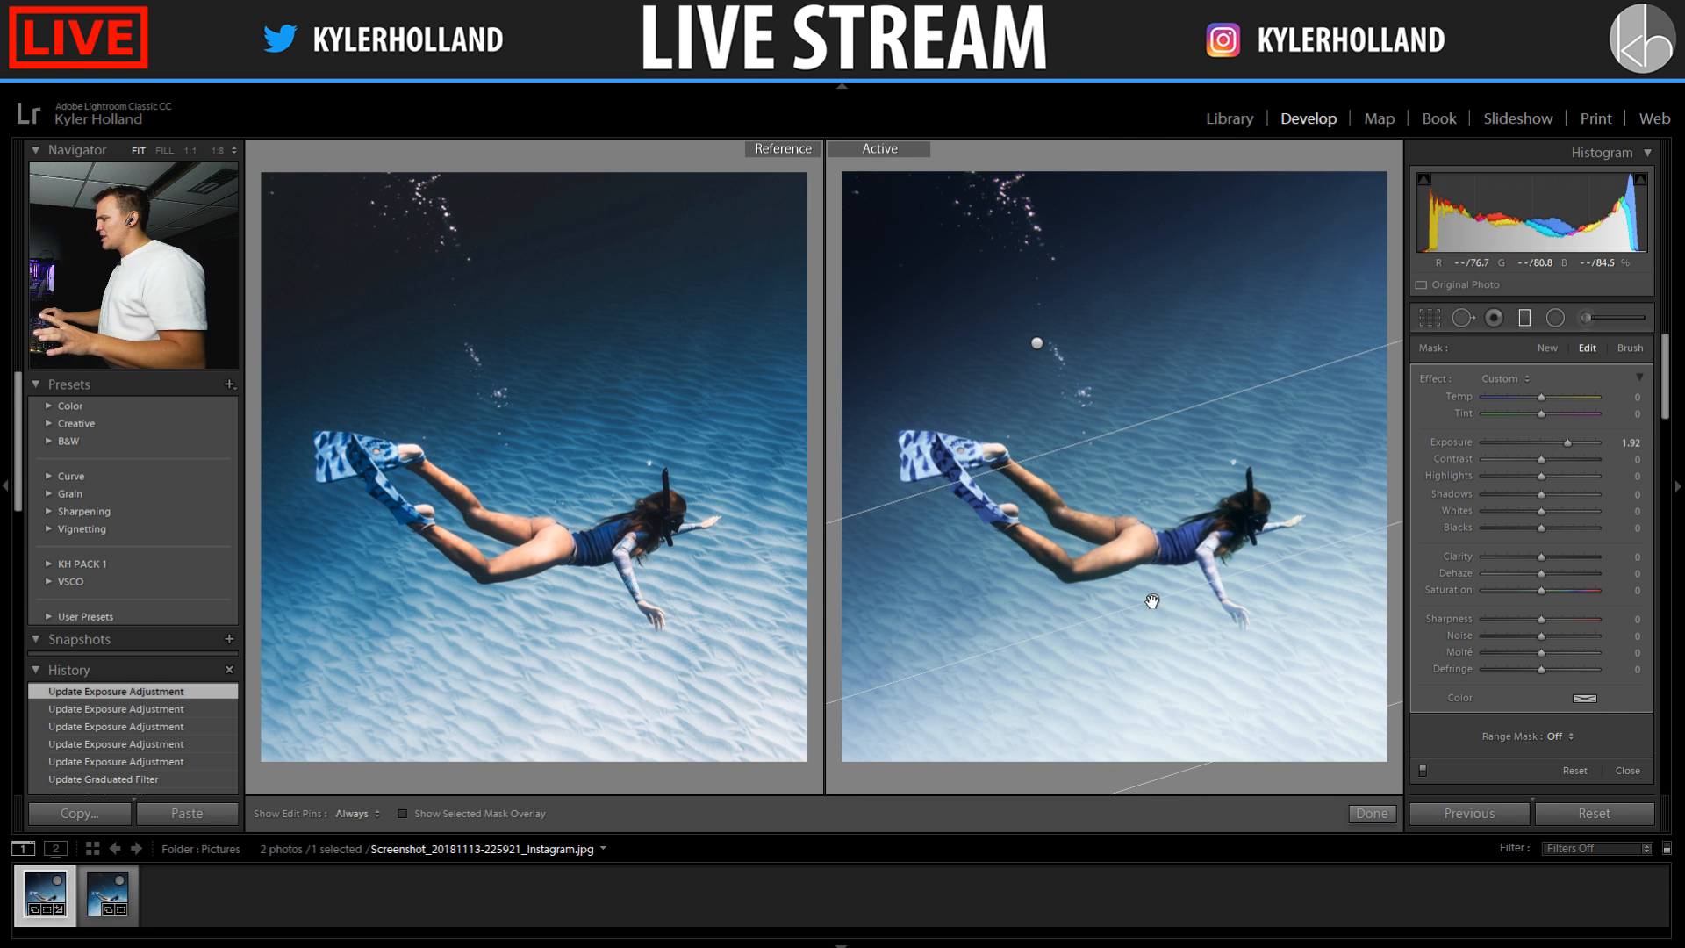
# Shift and rotate the sand's graduated filter slightly, set its saturation to -7 and close the filter
pyautogui.moveTo(1152, 600); pyautogui.dragTo(1161, 609)
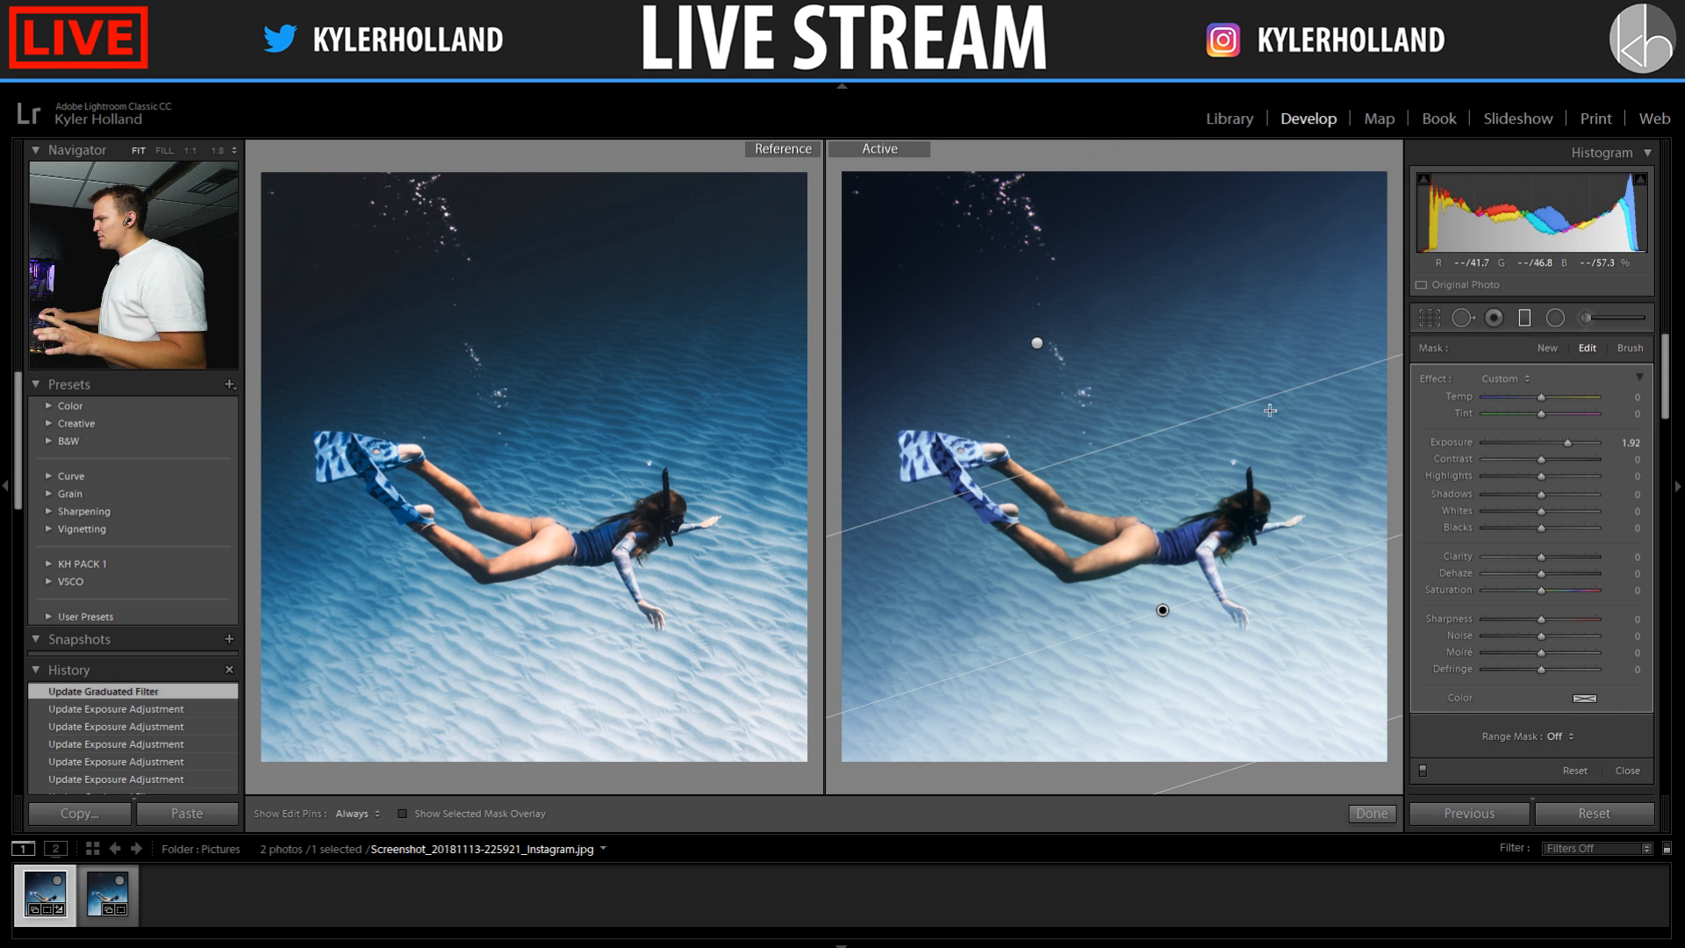
pyautogui.moveTo(1365, 547); pyautogui.dragTo(1365, 552)
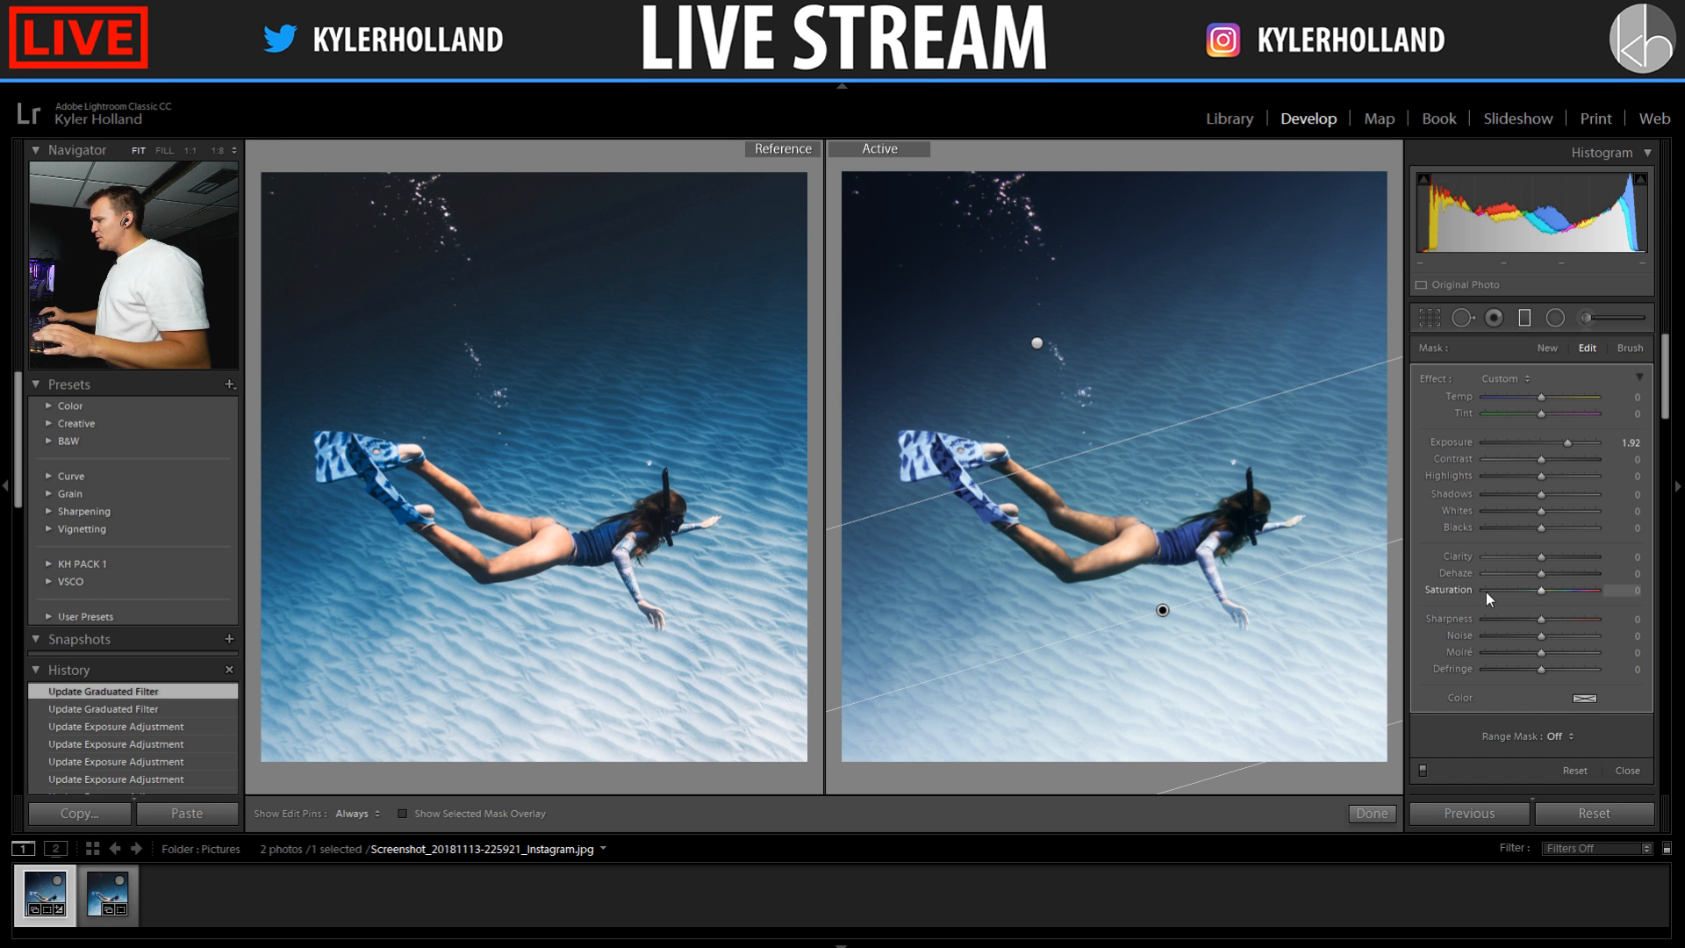
pyautogui.moveTo(1532, 591); pyautogui.dragTo(1536, 587)
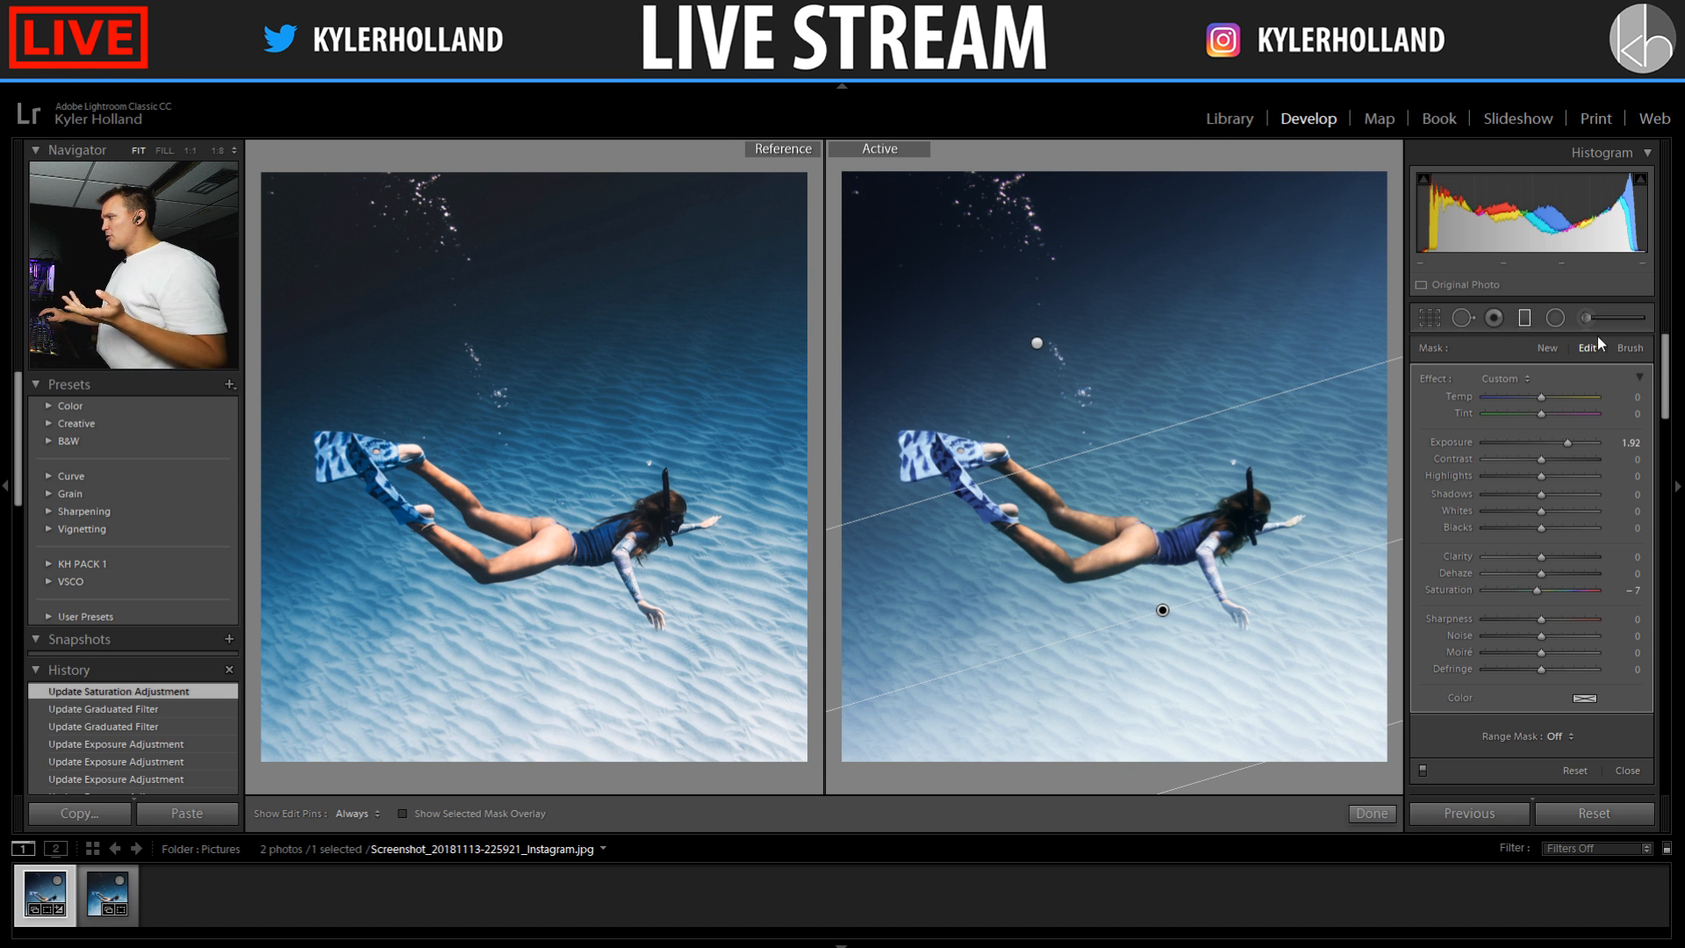
pyautogui.click(1518, 320)
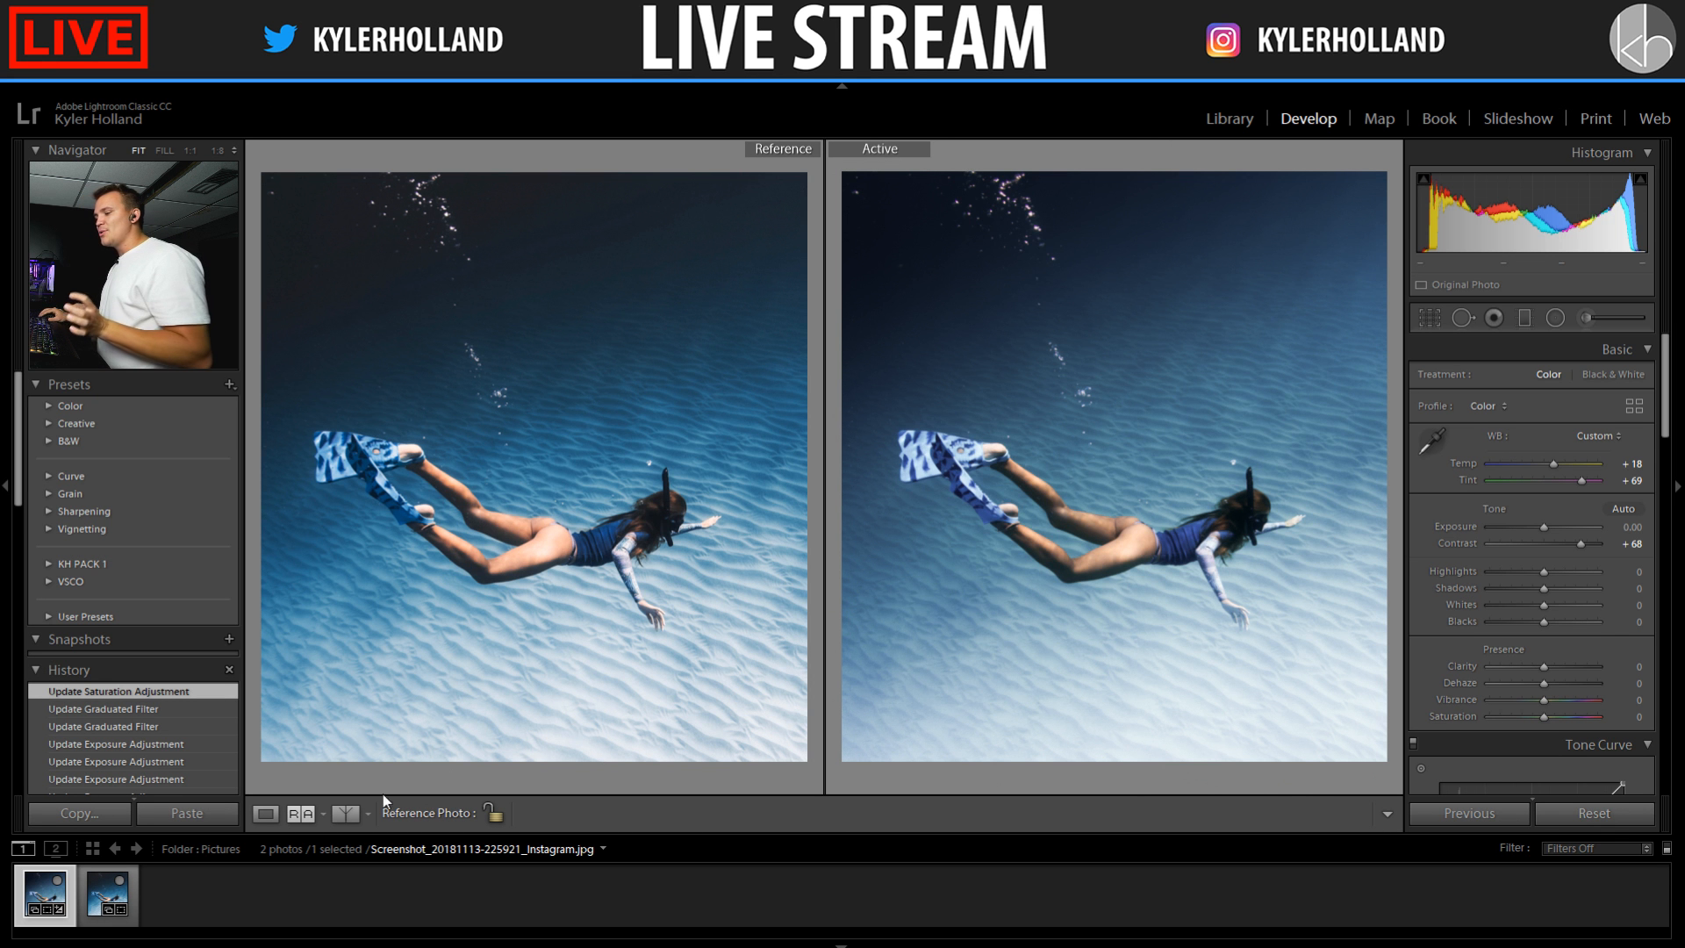
# Compare the edited snorkeler photo with its unedited original in the split and side-by-side before/after views
pyautogui.click(265, 813)
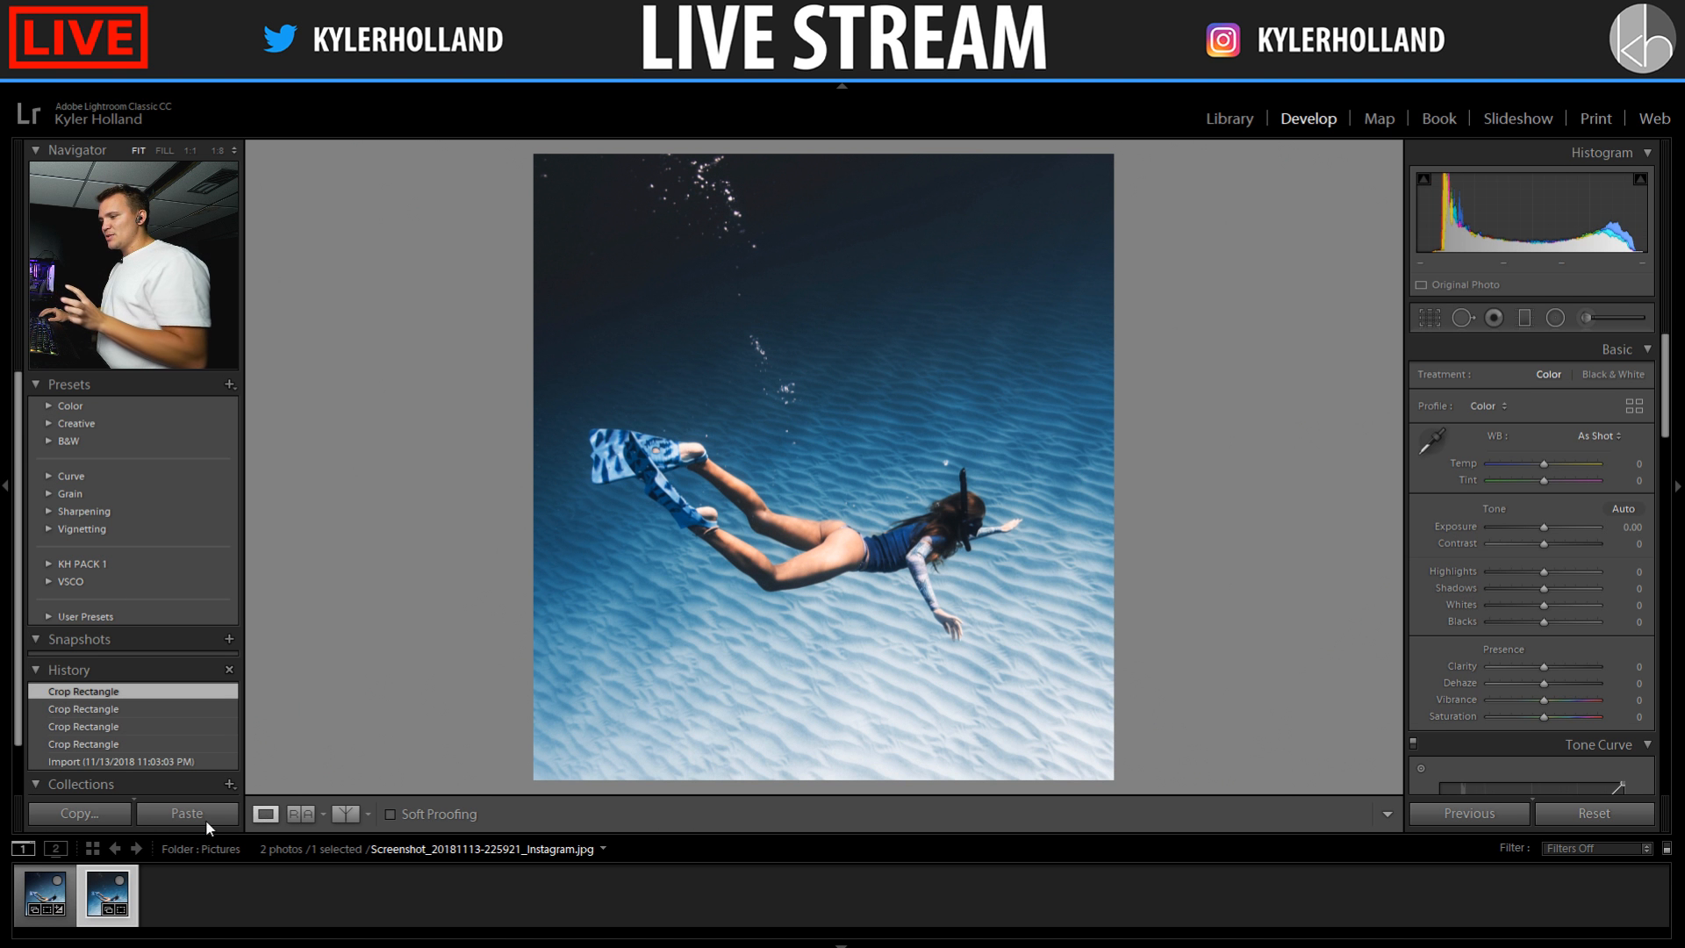
pyautogui.click(339, 814)
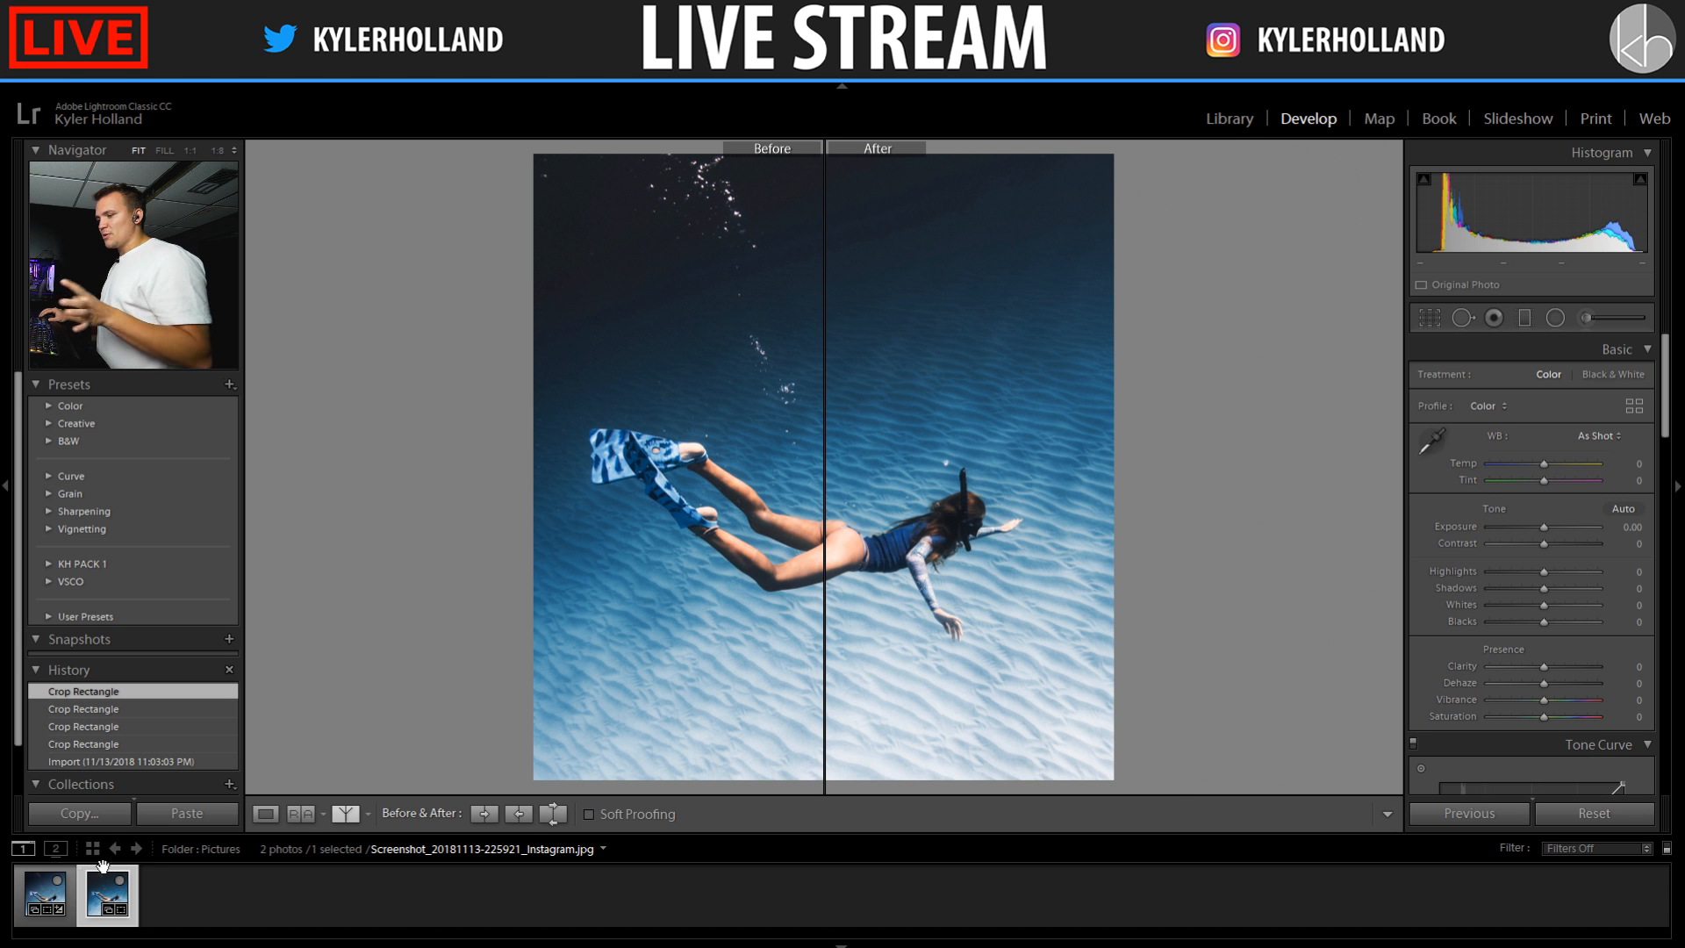
pyautogui.click(44, 895)
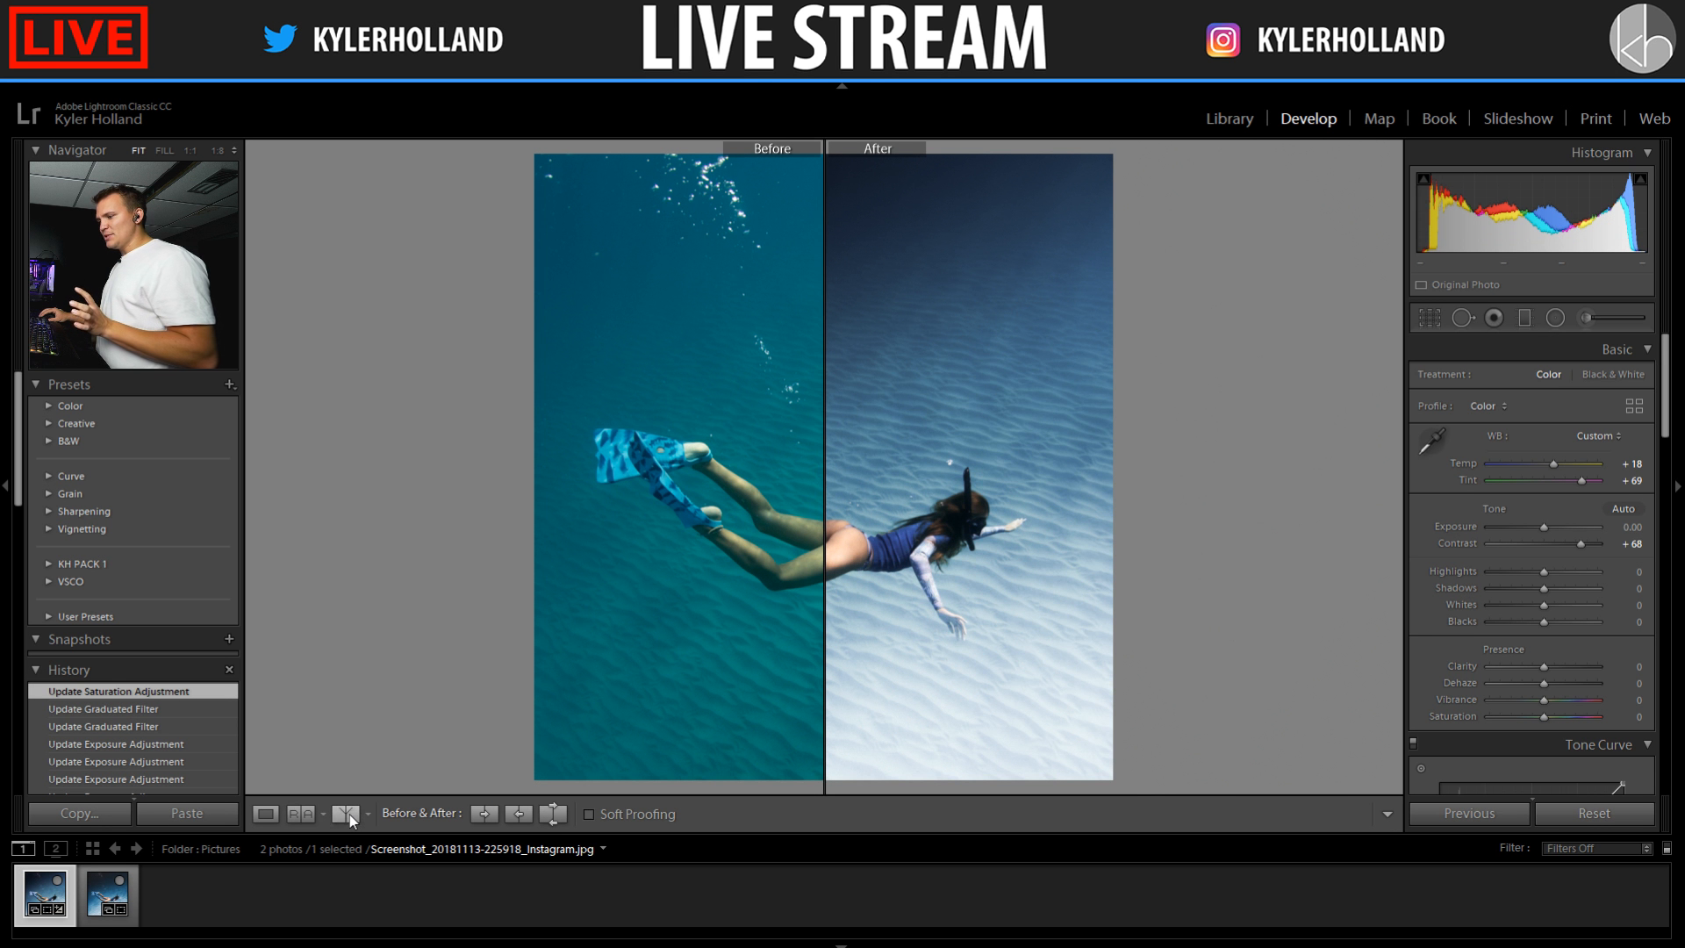
pyautogui.click(347, 815)
pyautogui.click(346, 814)
pyautogui.click(347, 814)
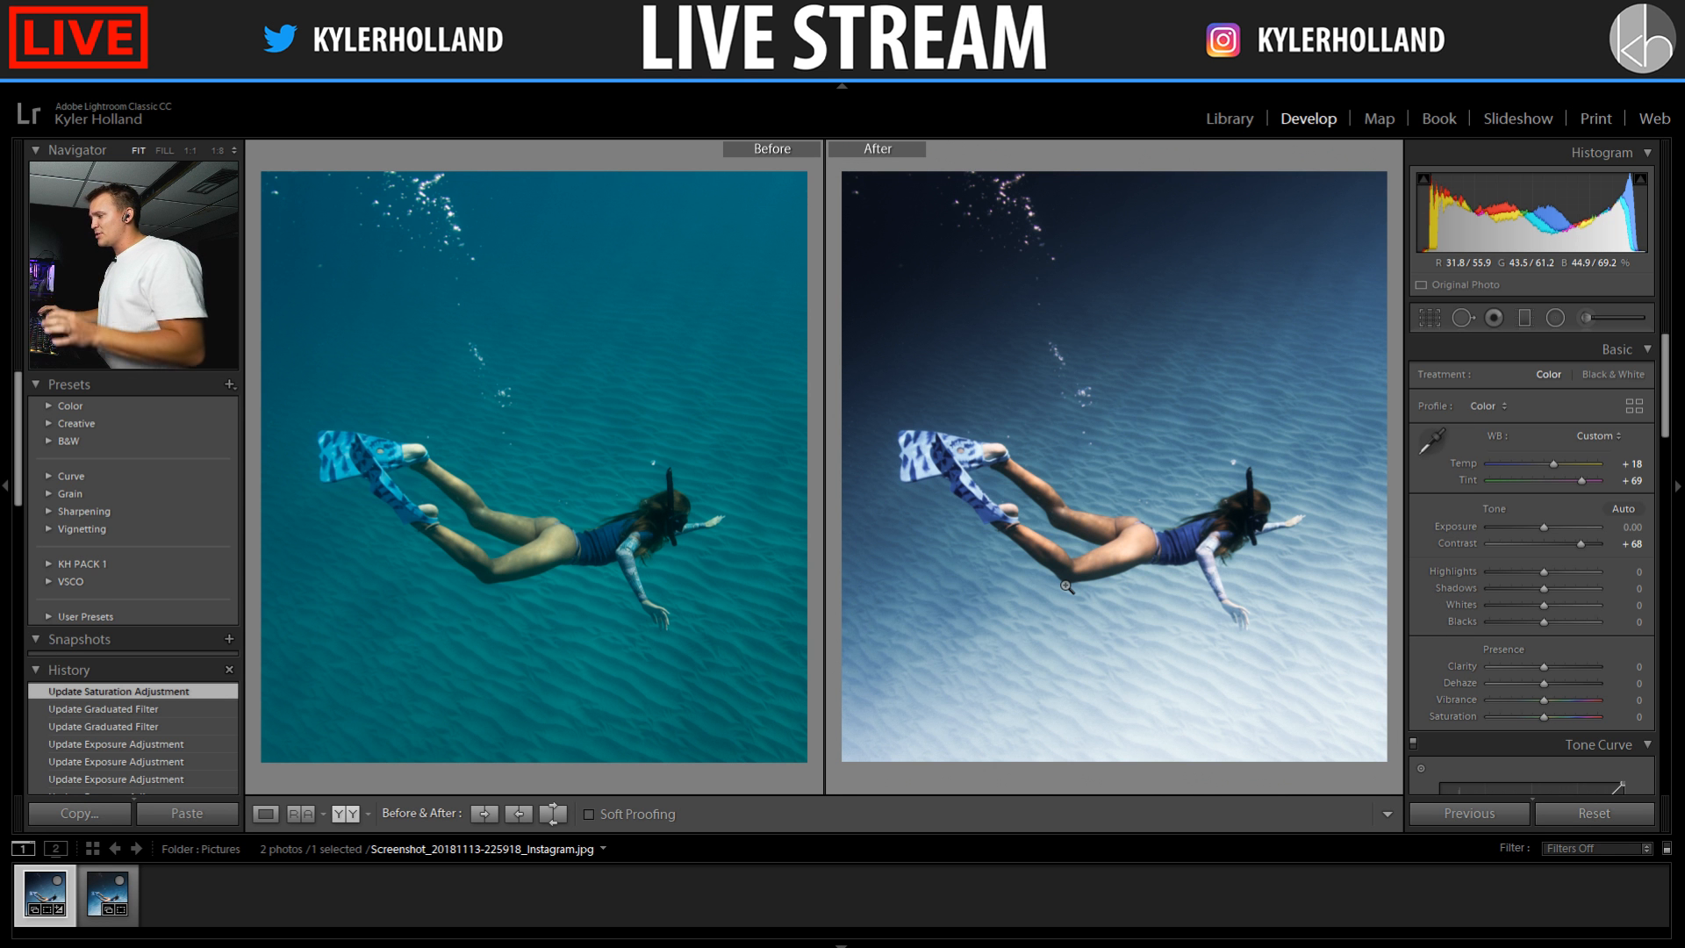
pyautogui.scroll(-3, 1425, 581)
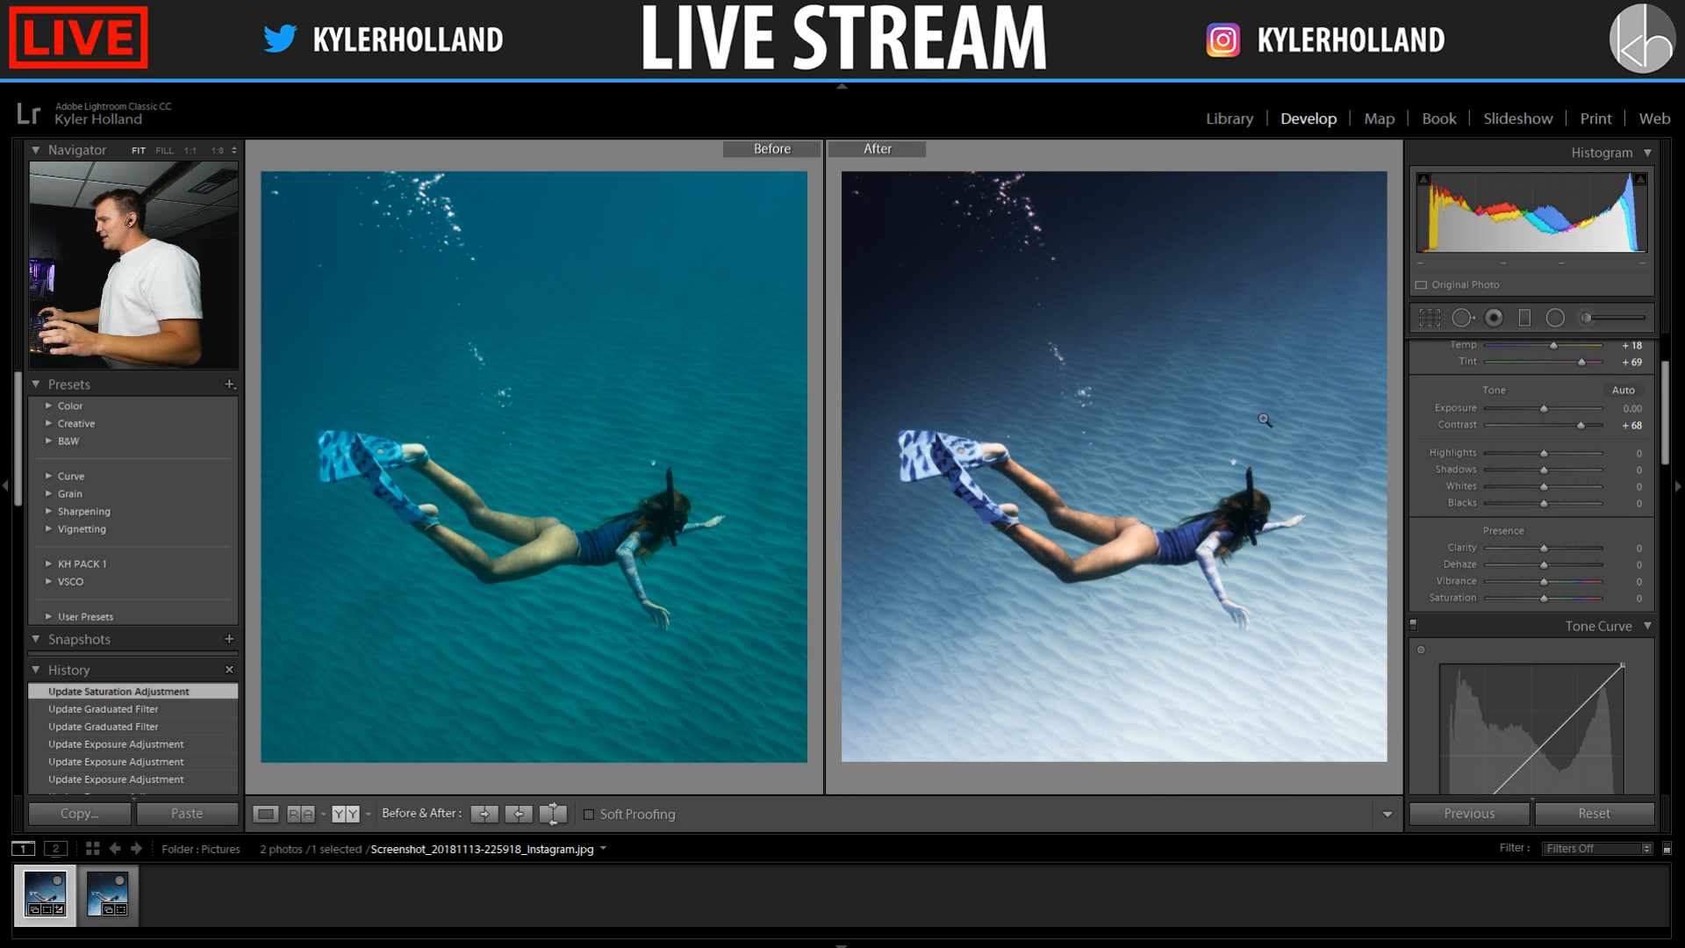
# Return to the reference comparison and examine the sand below the snorkeler's hand in both photos at 1:1
pyautogui.click(301, 814)
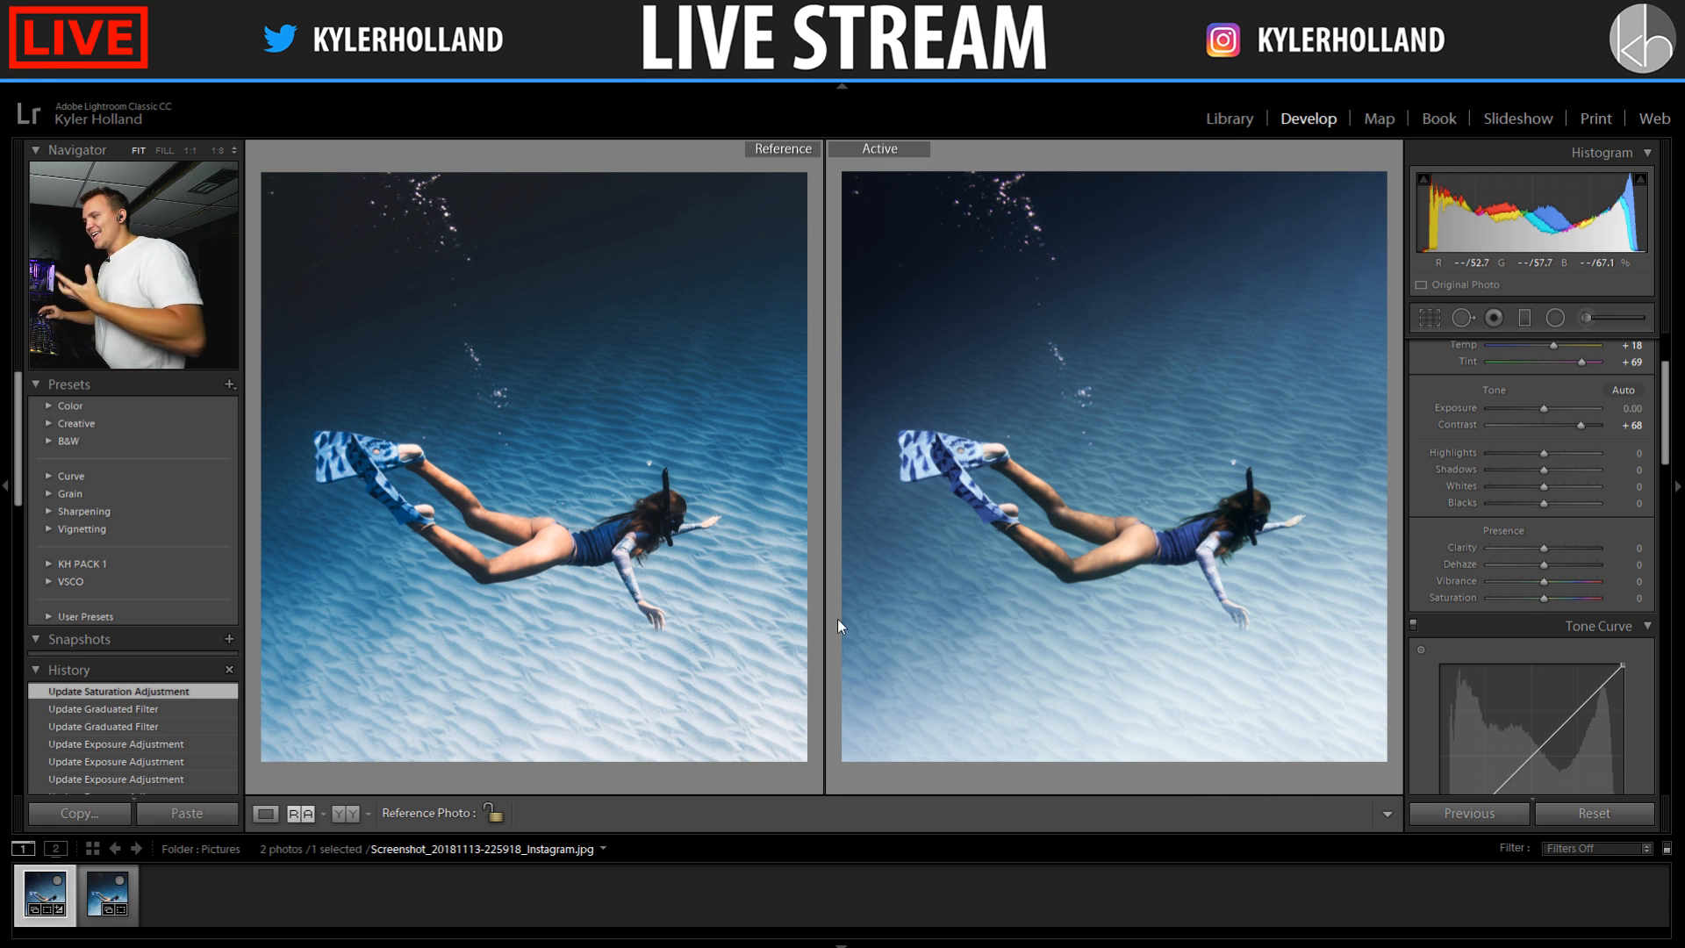
pyautogui.click(976, 650)
pyautogui.click(1106, 579)
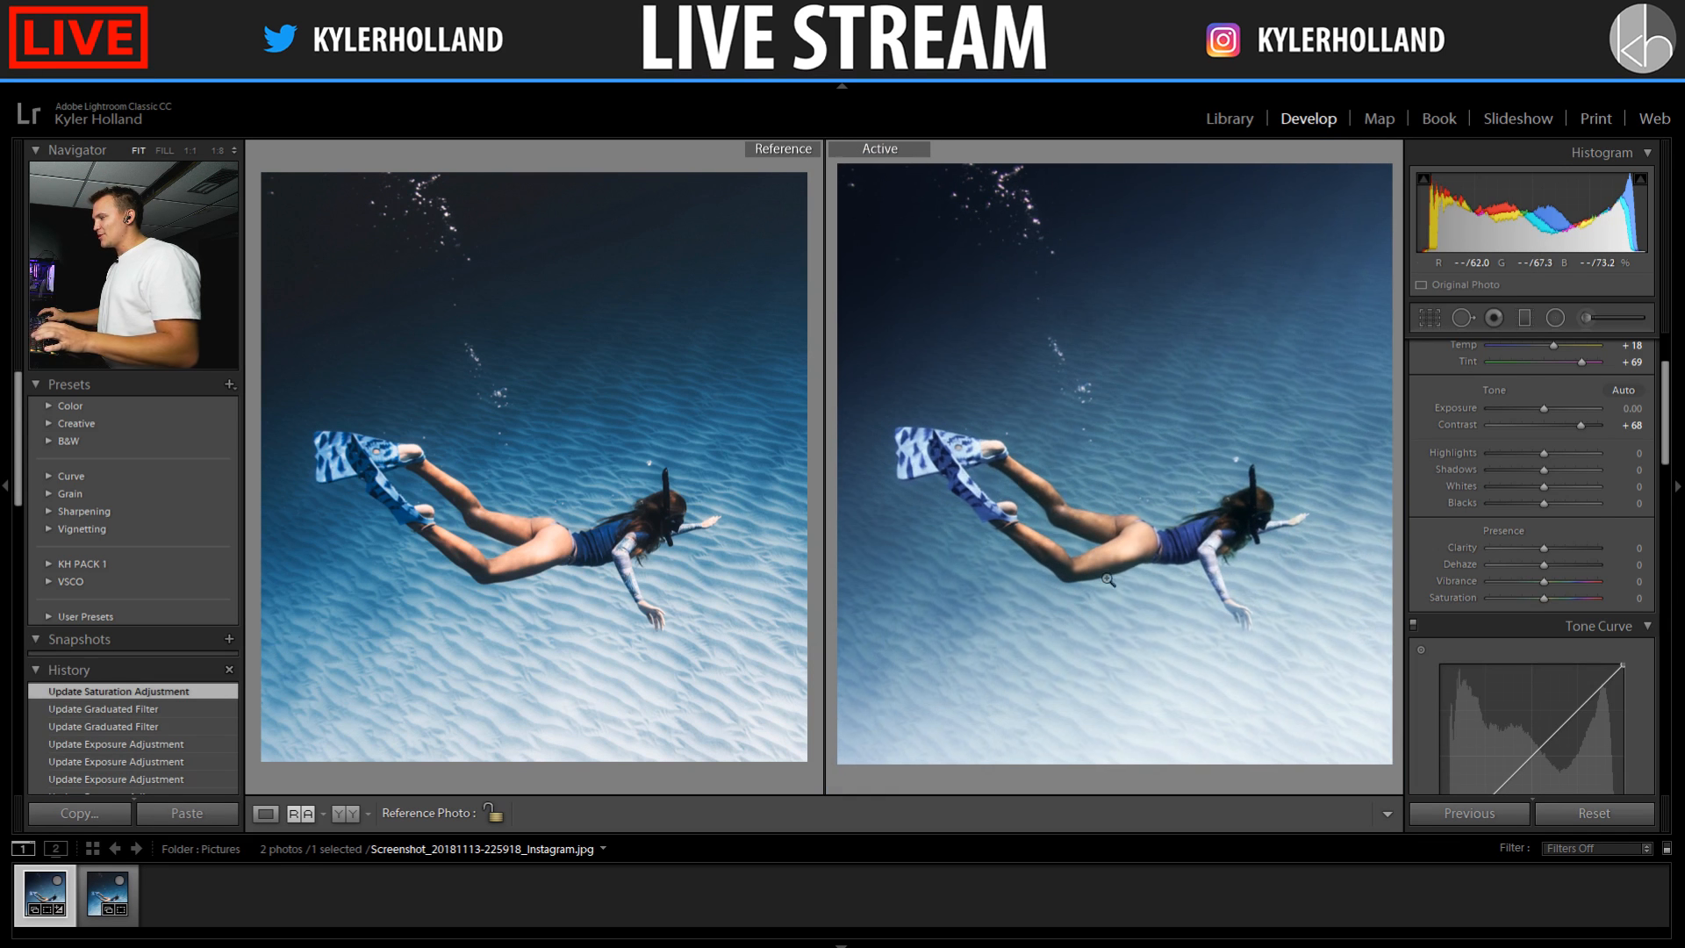
pyautogui.scroll(-8, 166, 707)
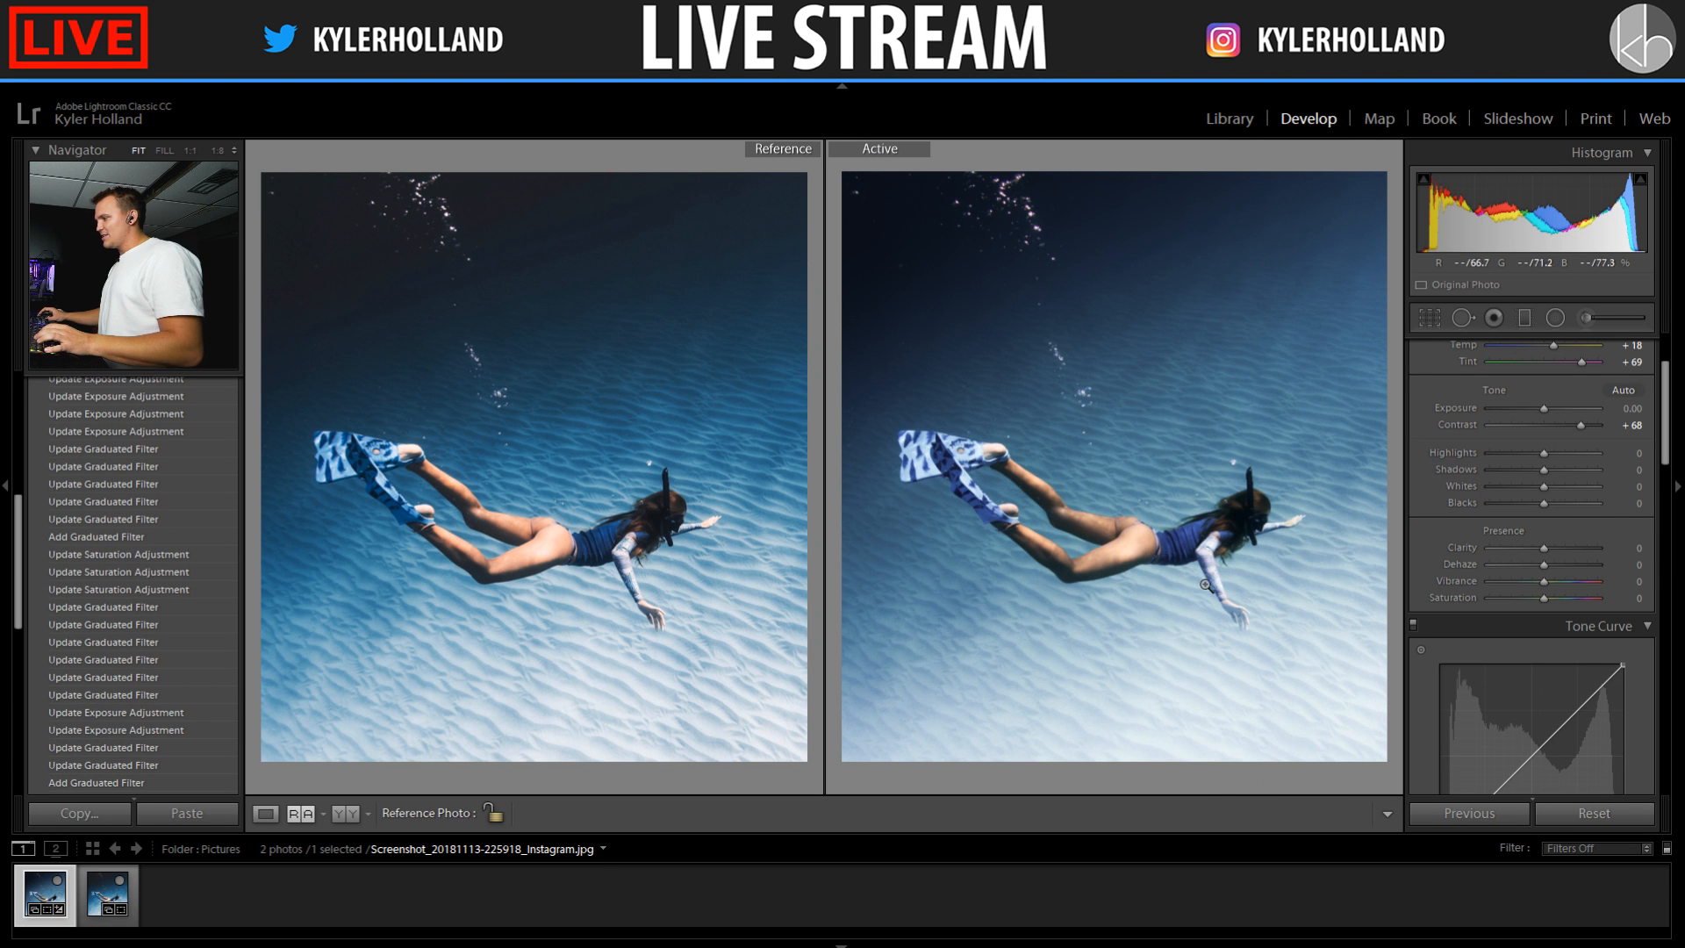
pyautogui.click(1525, 318)
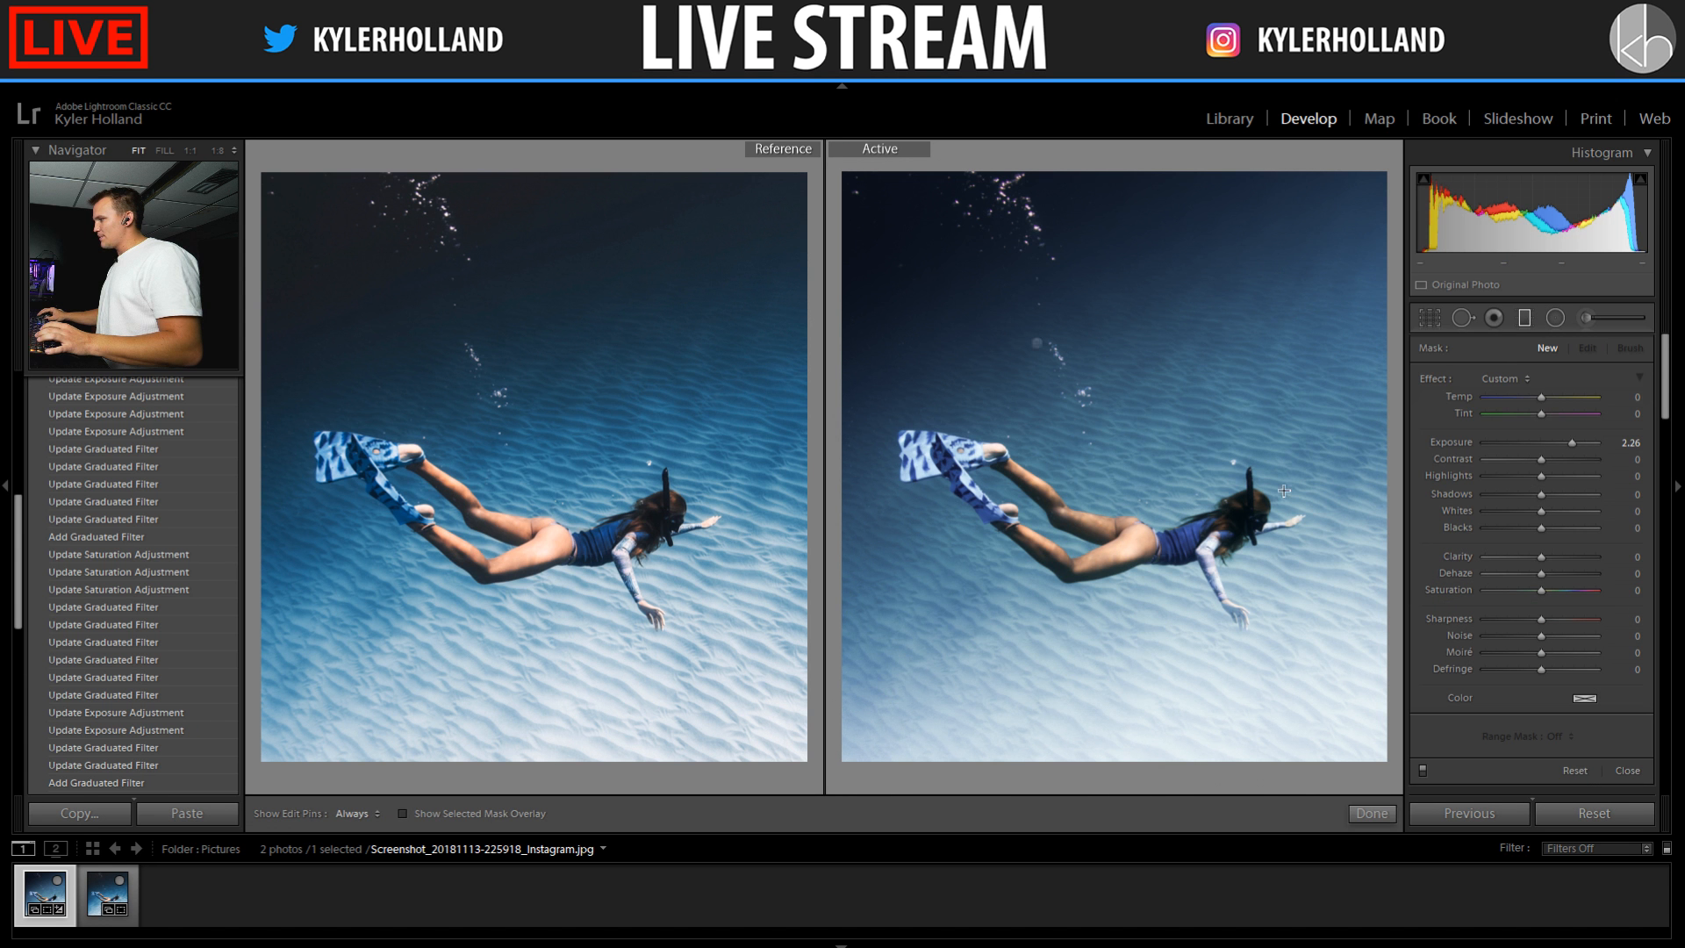
pyautogui.click(1524, 318)
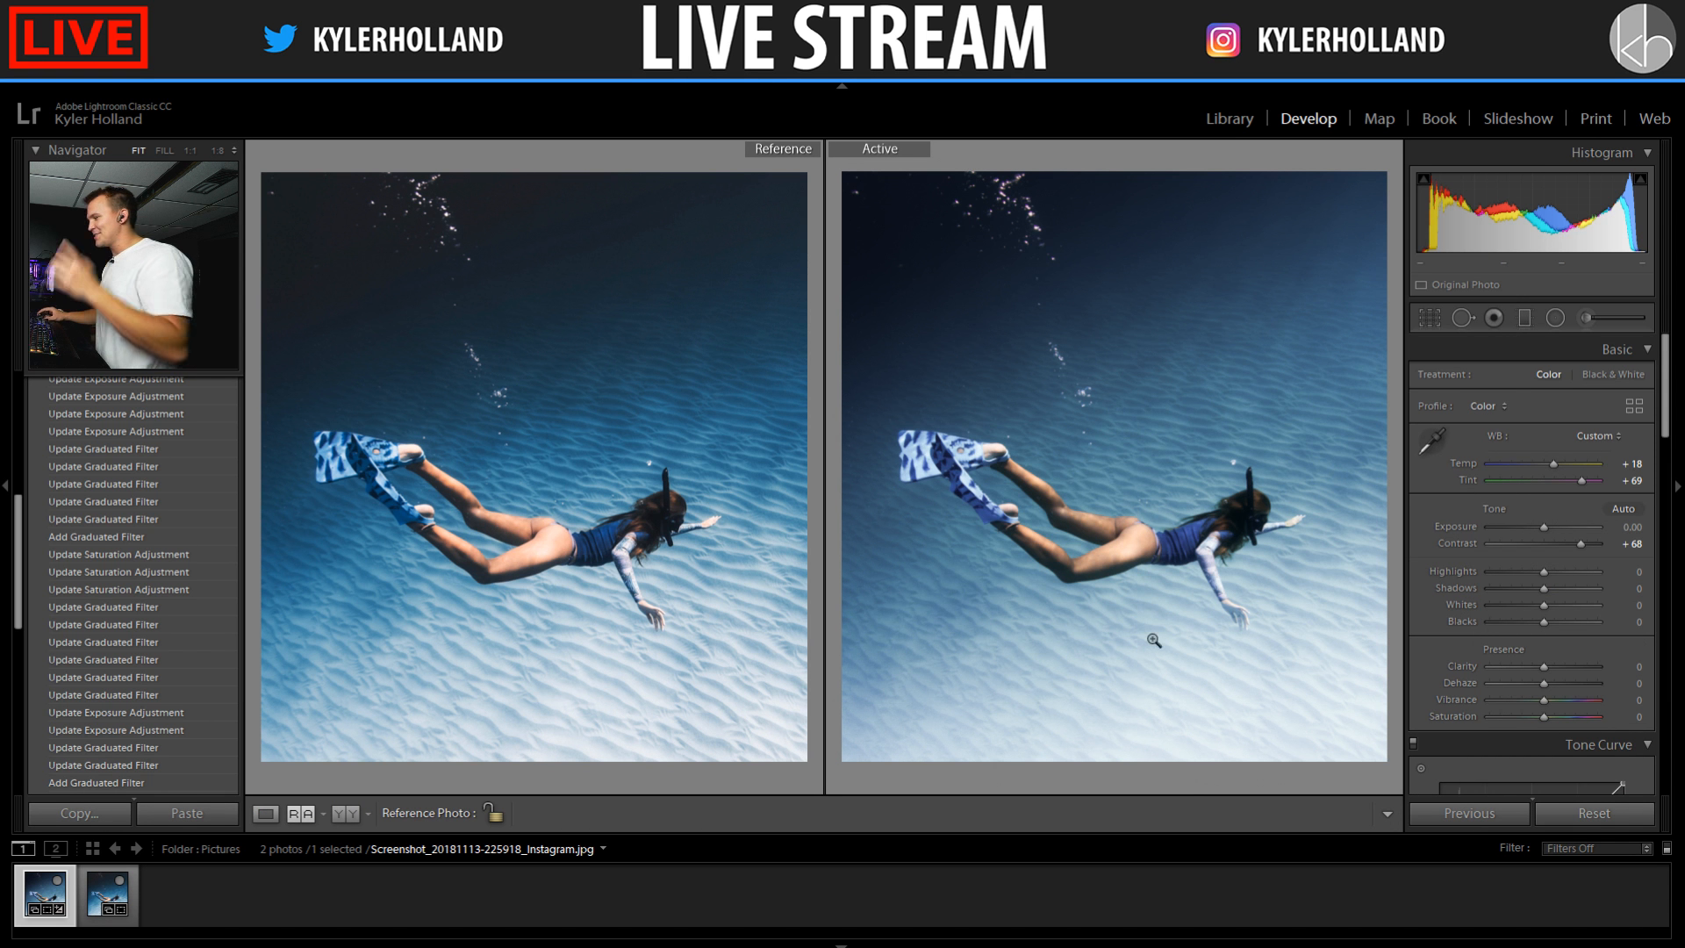
pyautogui.click(1255, 656)
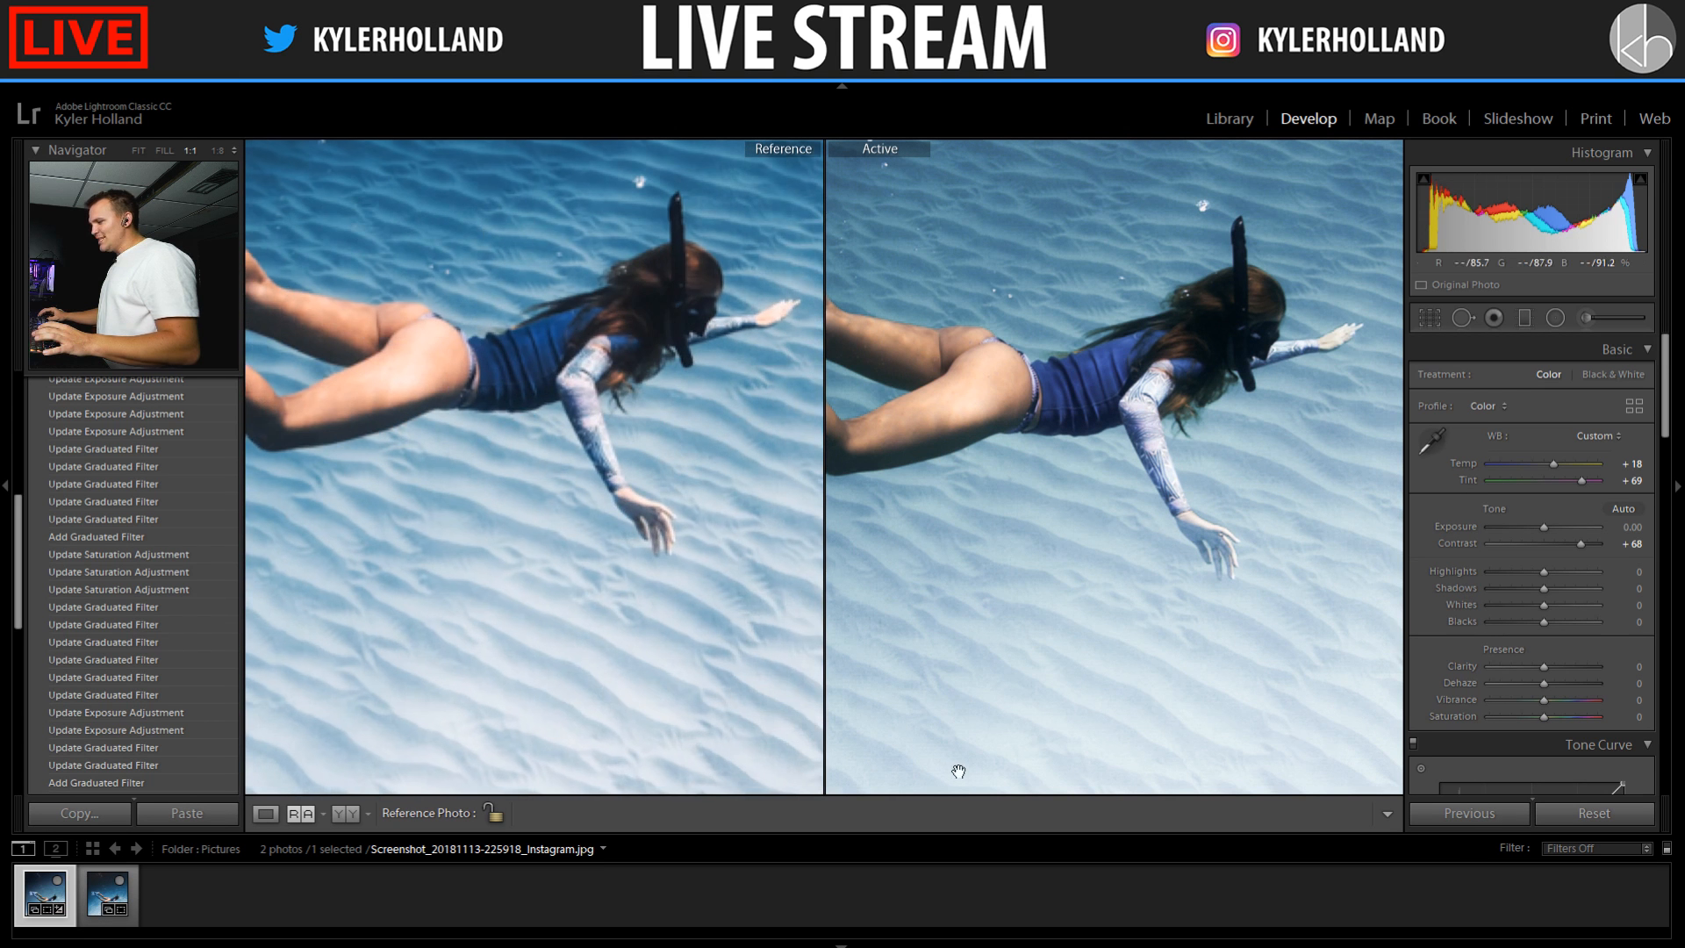
pyautogui.moveTo(758, 700); pyautogui.dragTo(724, 594)
pyautogui.moveTo(1206, 673); pyautogui.dragTo(1086, 493)
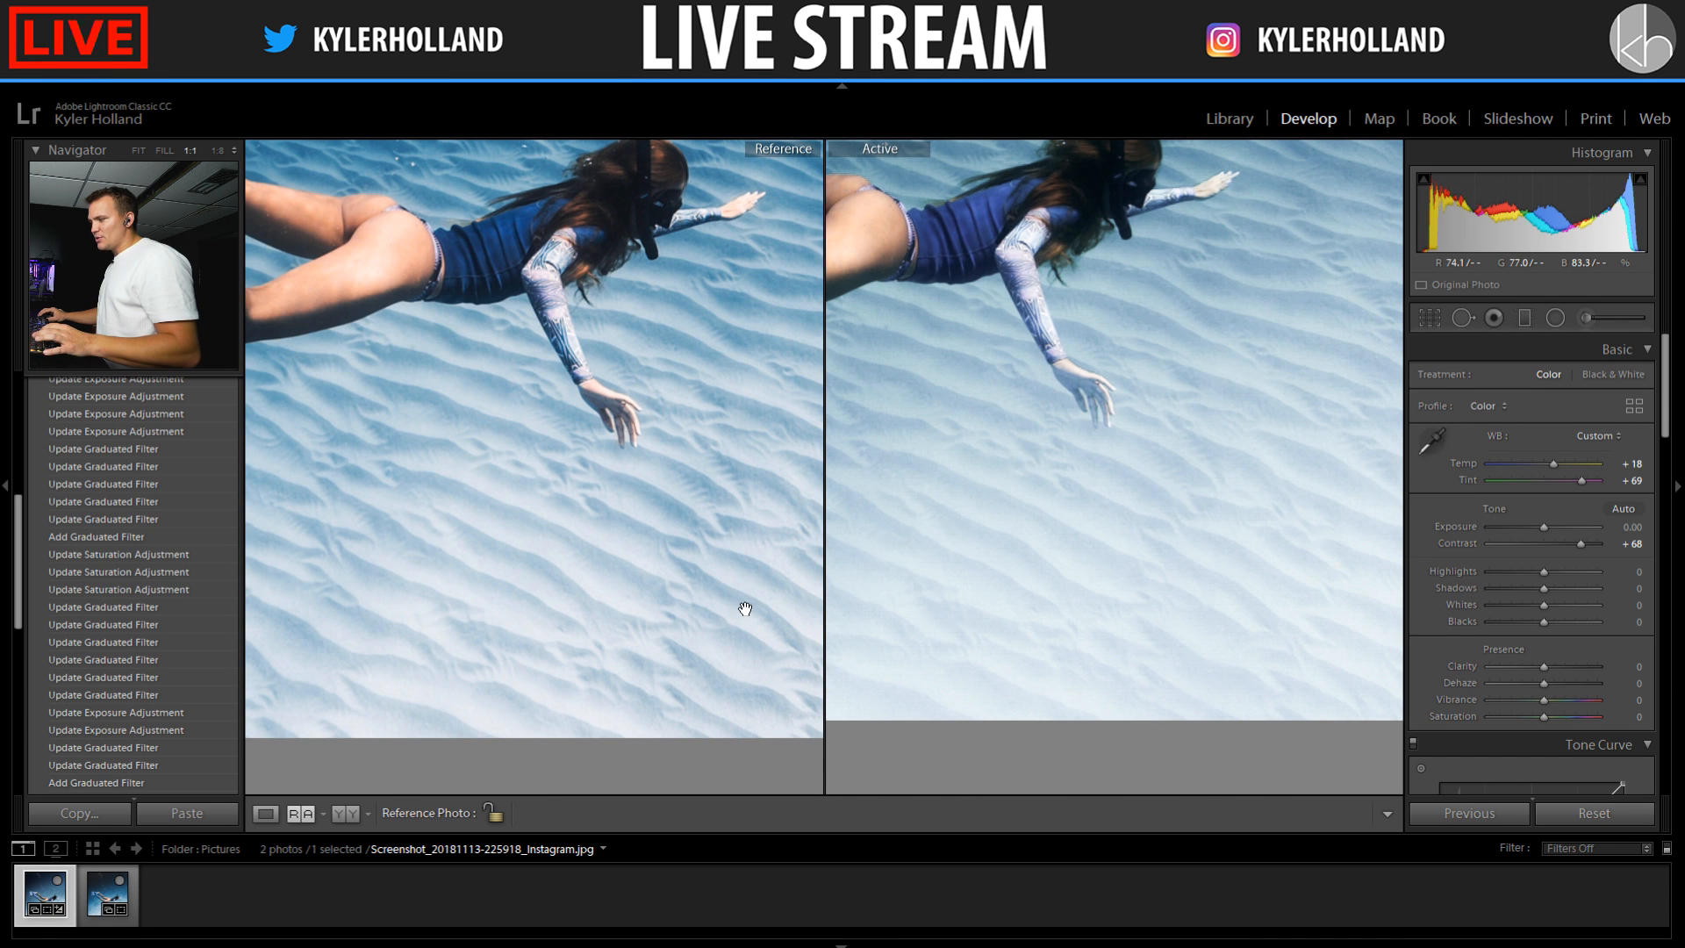
pyautogui.moveTo(741, 605); pyautogui.dragTo(699, 595)
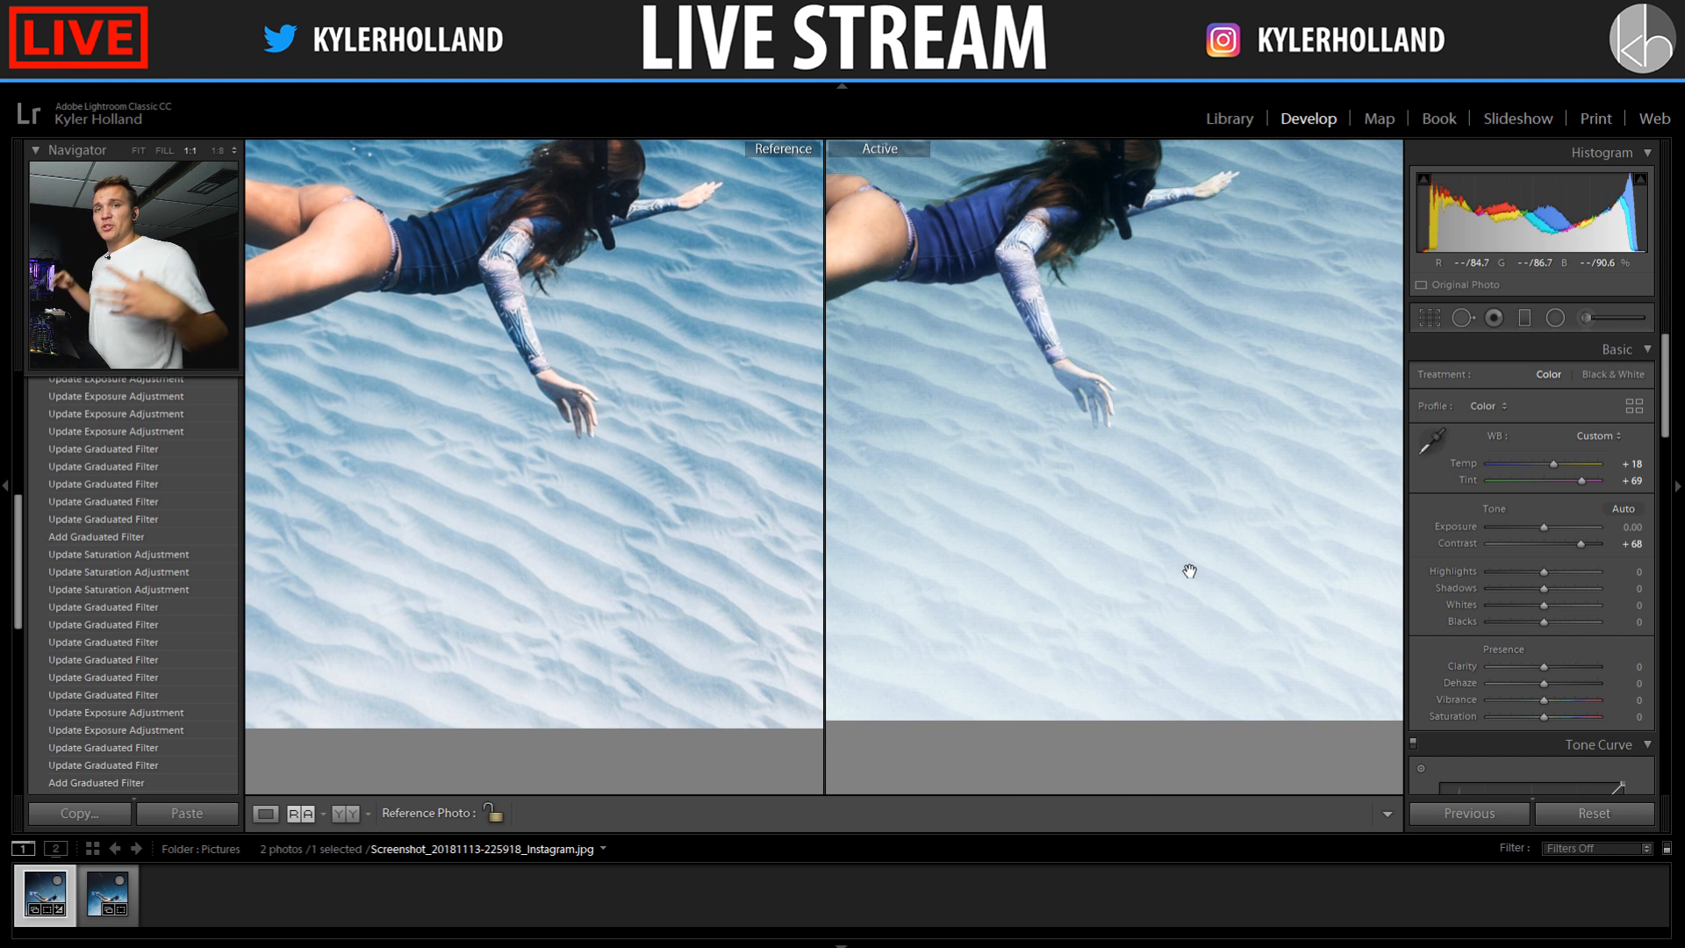
# Paint an adjustment brush mask over the pale sand below the snorkeler's hand and reset its exposure to 0
pyautogui.click(1592, 316)
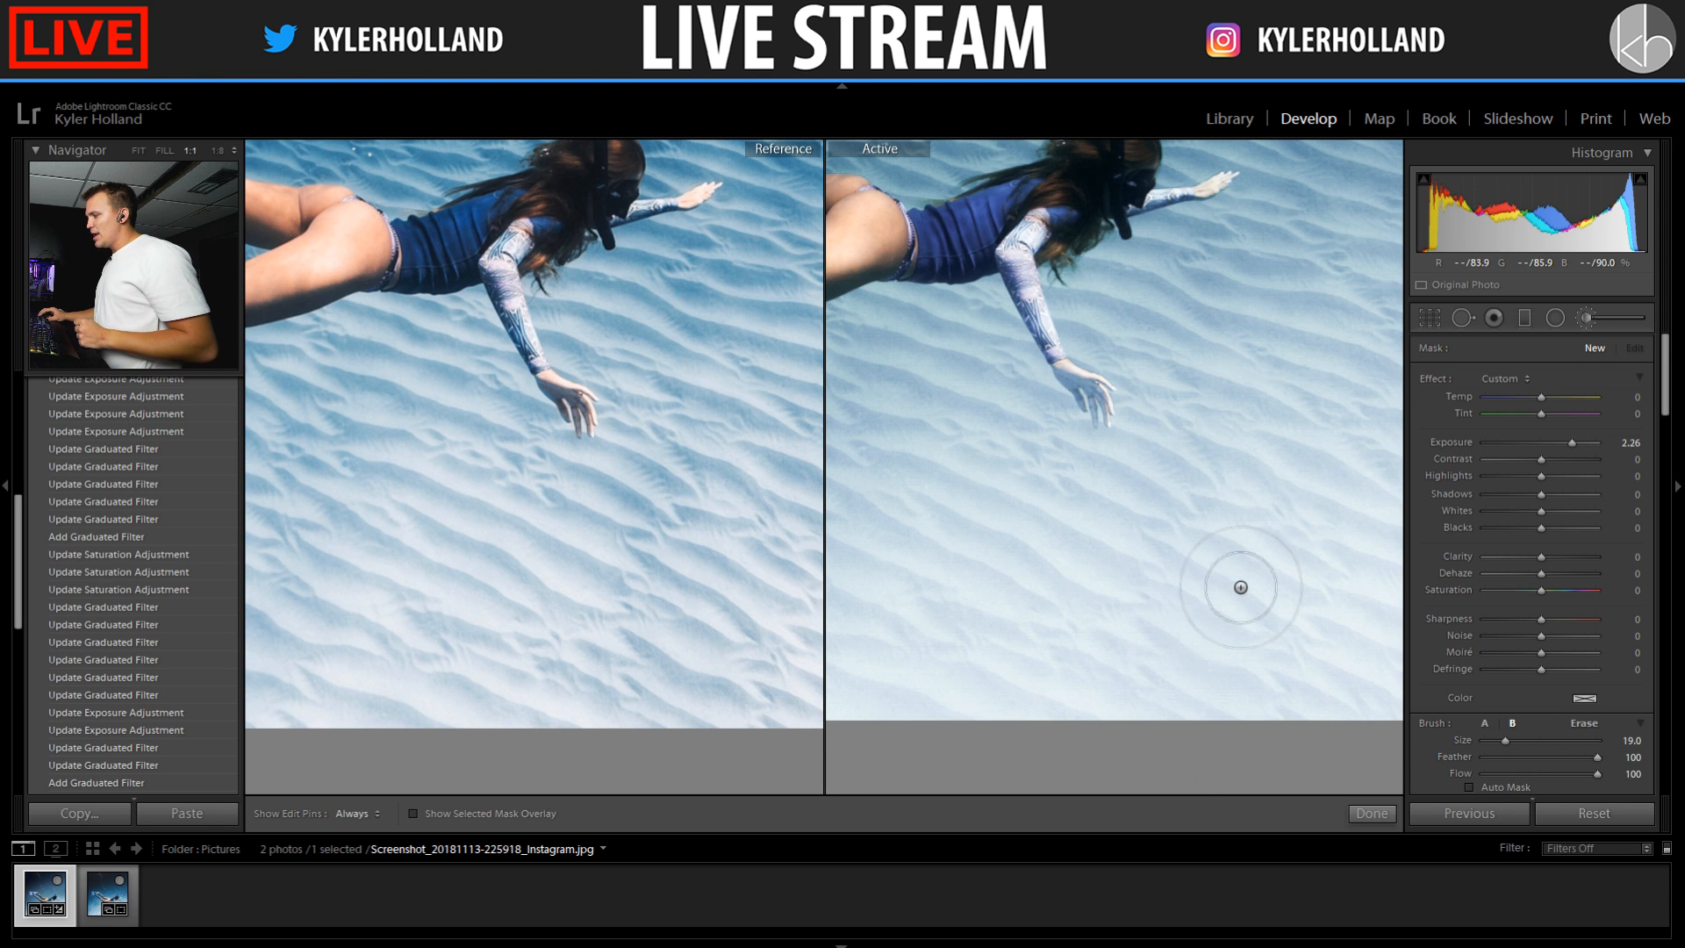
pyautogui.moveTo(1229, 624)
pyautogui.mouseDown()
pyautogui.moveTo(1166, 500)
pyautogui.moveTo(1267, 526)
pyautogui.moveTo(1075, 605)
pyautogui.moveTo(1119, 612)
pyautogui.mouseUp()
pyautogui.press('h')
pyautogui.press('o')
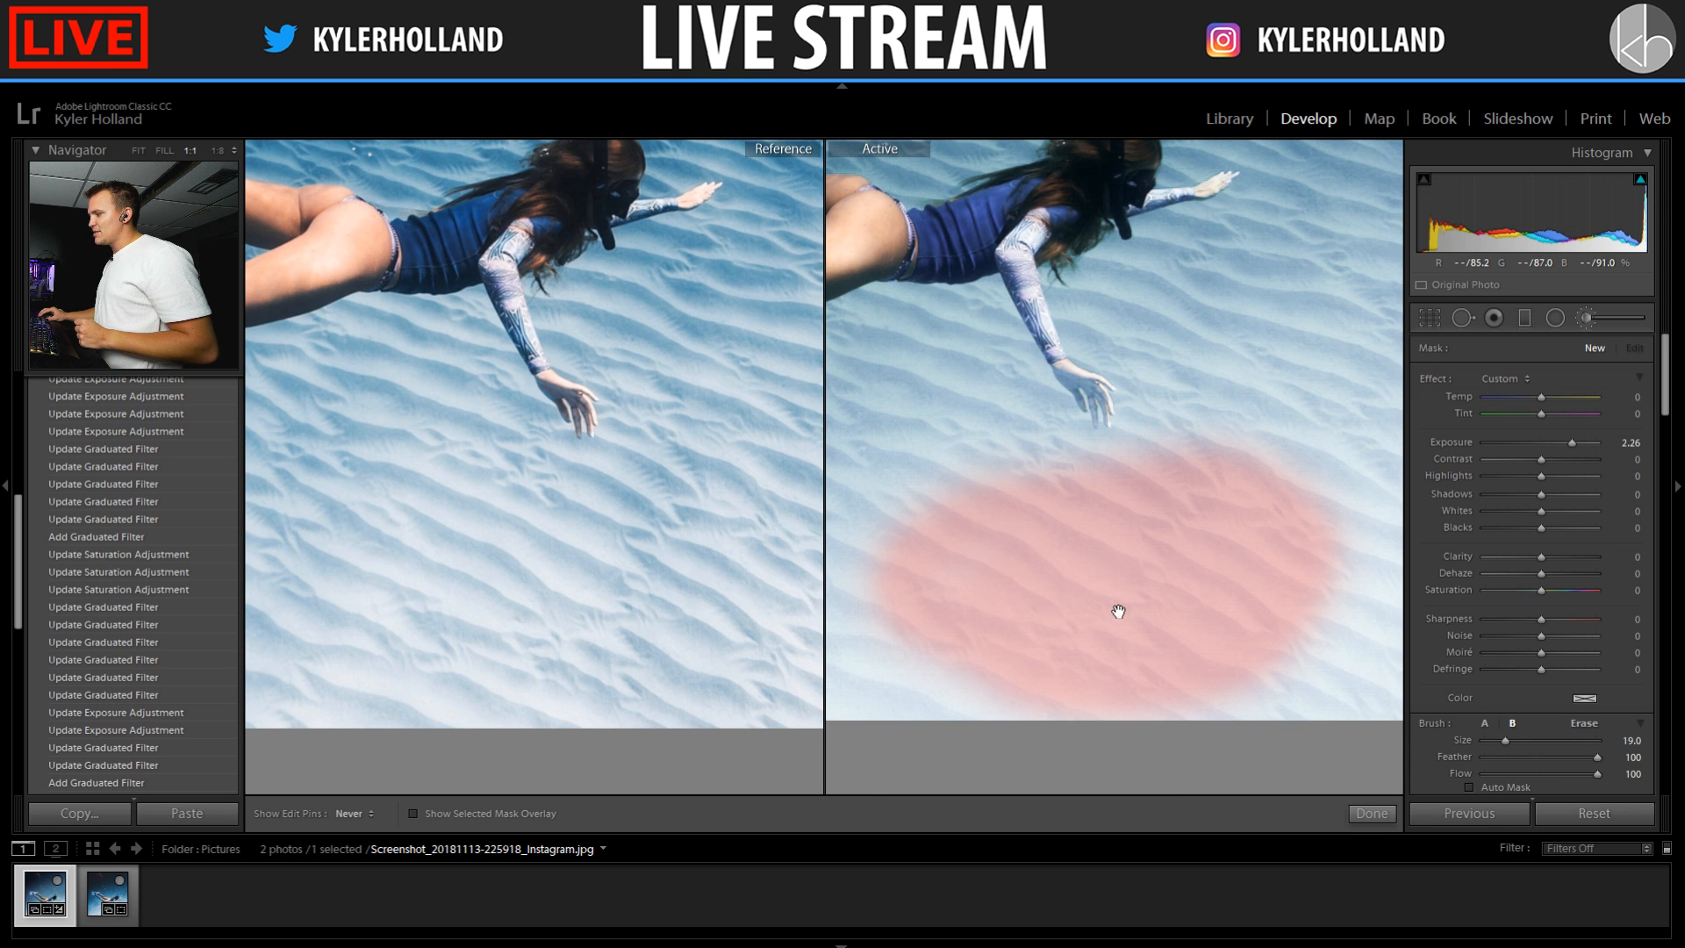
pyautogui.press('h')
pyautogui.press('o')
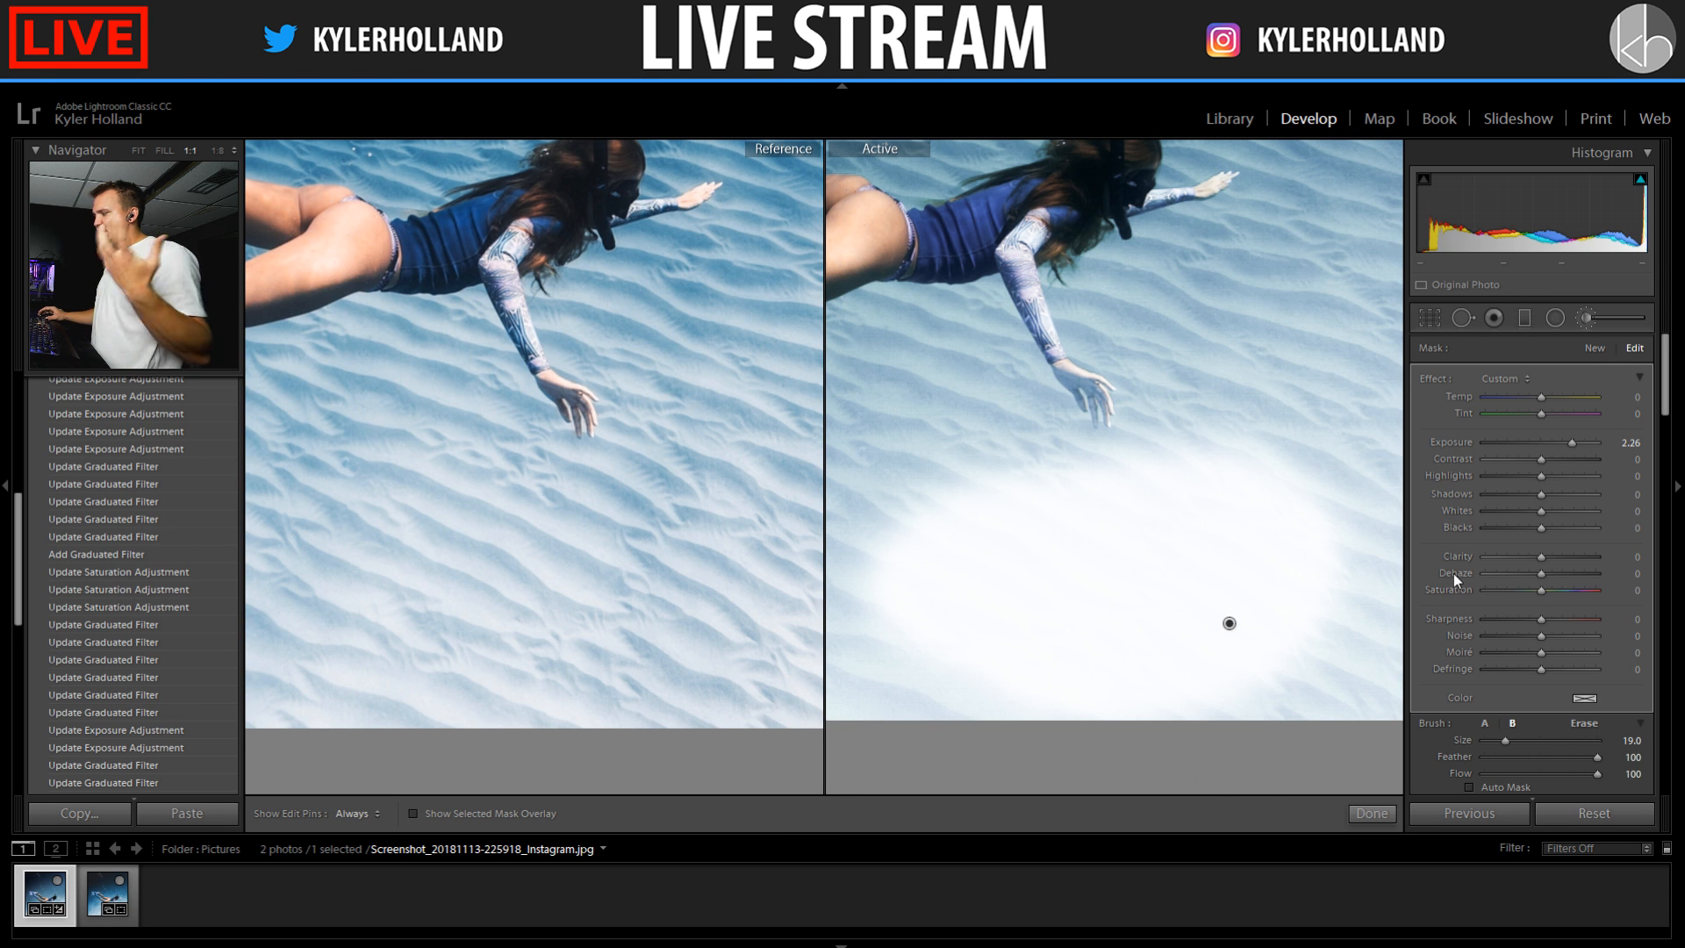
pyautogui.doubleClick(1535, 444)
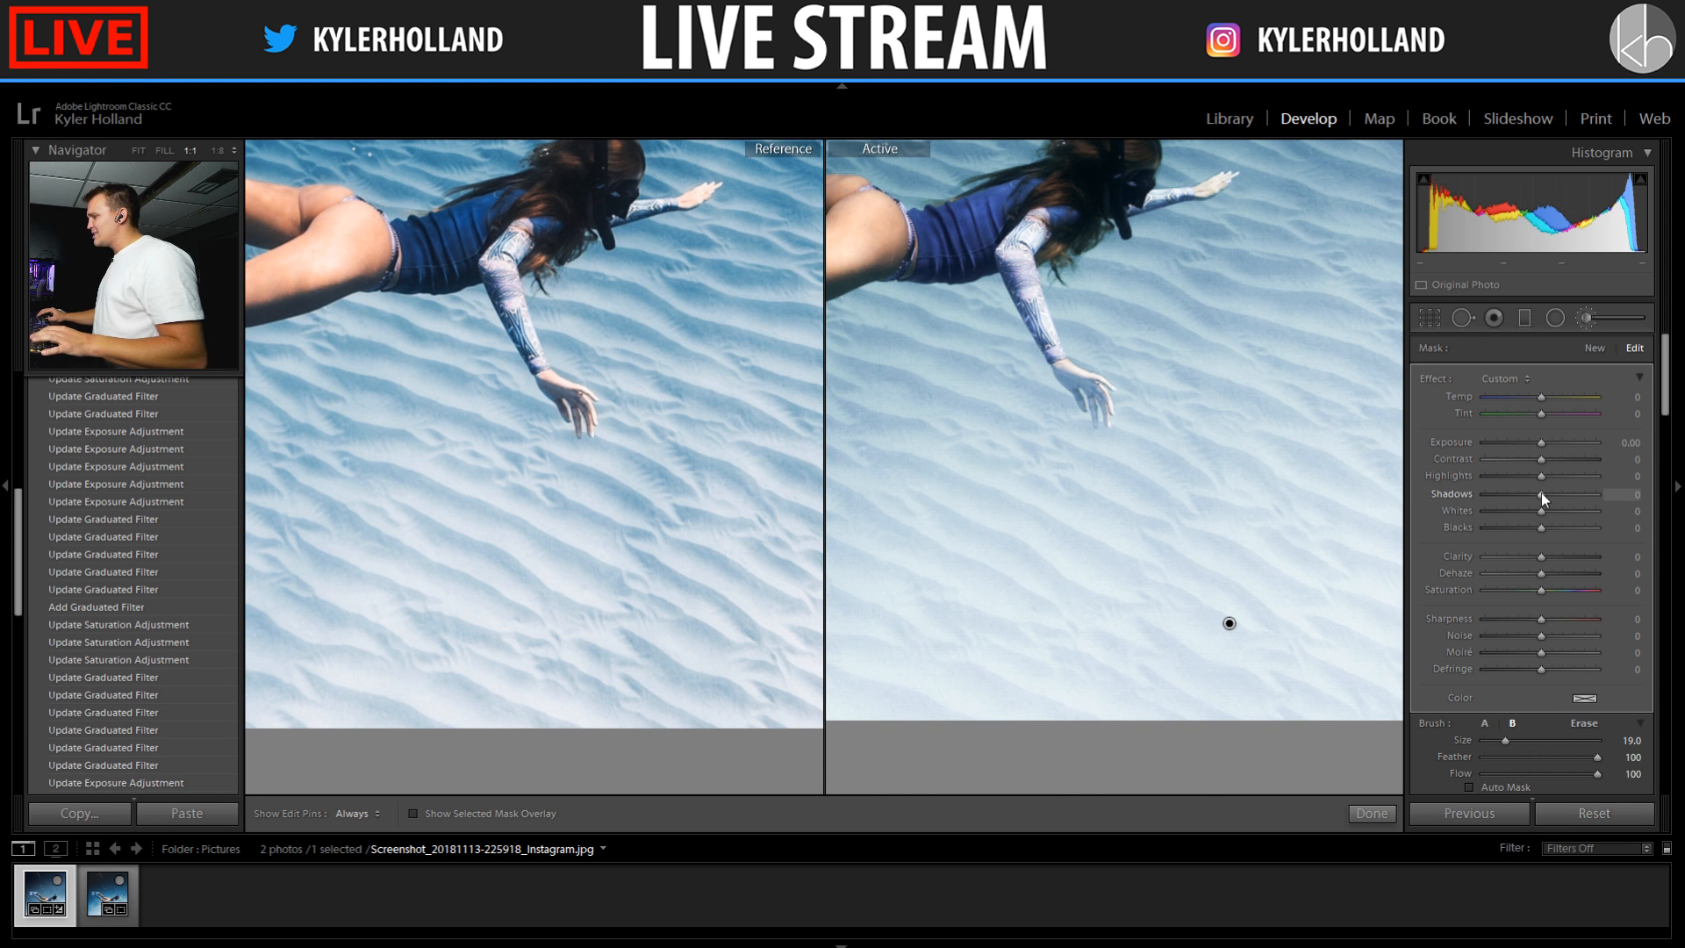
# Set the sand brush's contrast to -15, highlights to 100, shadows to -56, whites to 24 and blacks to -59
pyautogui.moveTo(1543, 458)
pyautogui.mouseDown()
pyautogui.moveTo(1597, 459)
pyautogui.moveTo(1508, 472)
pyautogui.mouseUp()
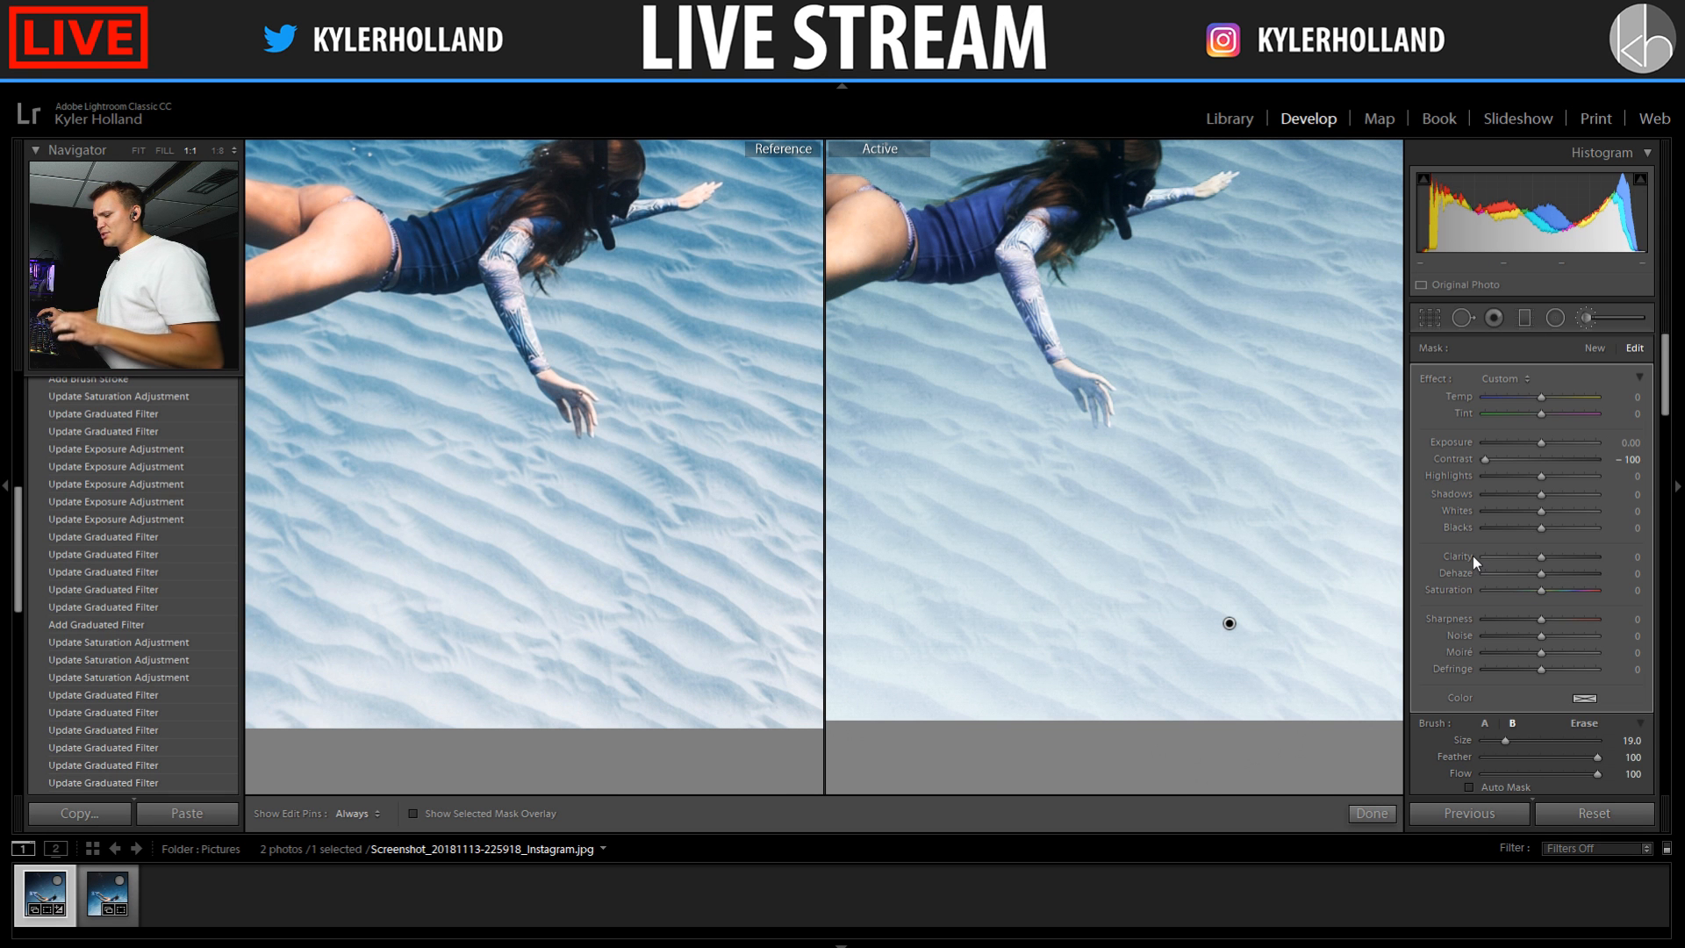
pyautogui.click(1532, 456)
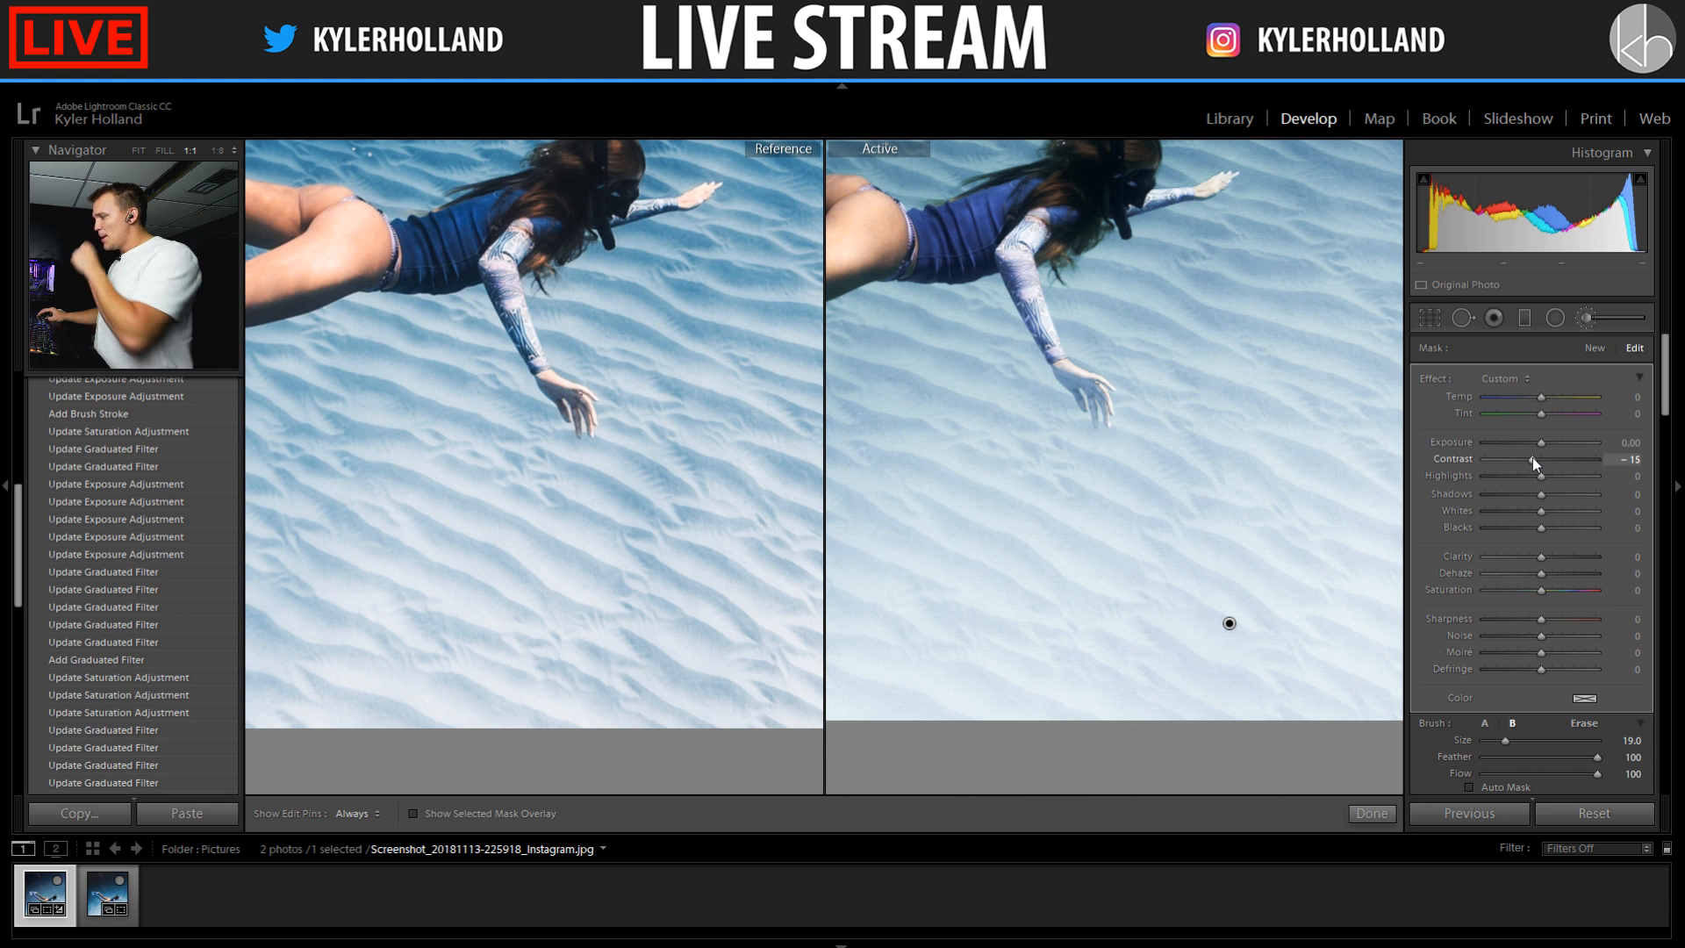
pyautogui.moveTo(1523, 498); pyautogui.dragTo(1632, 471)
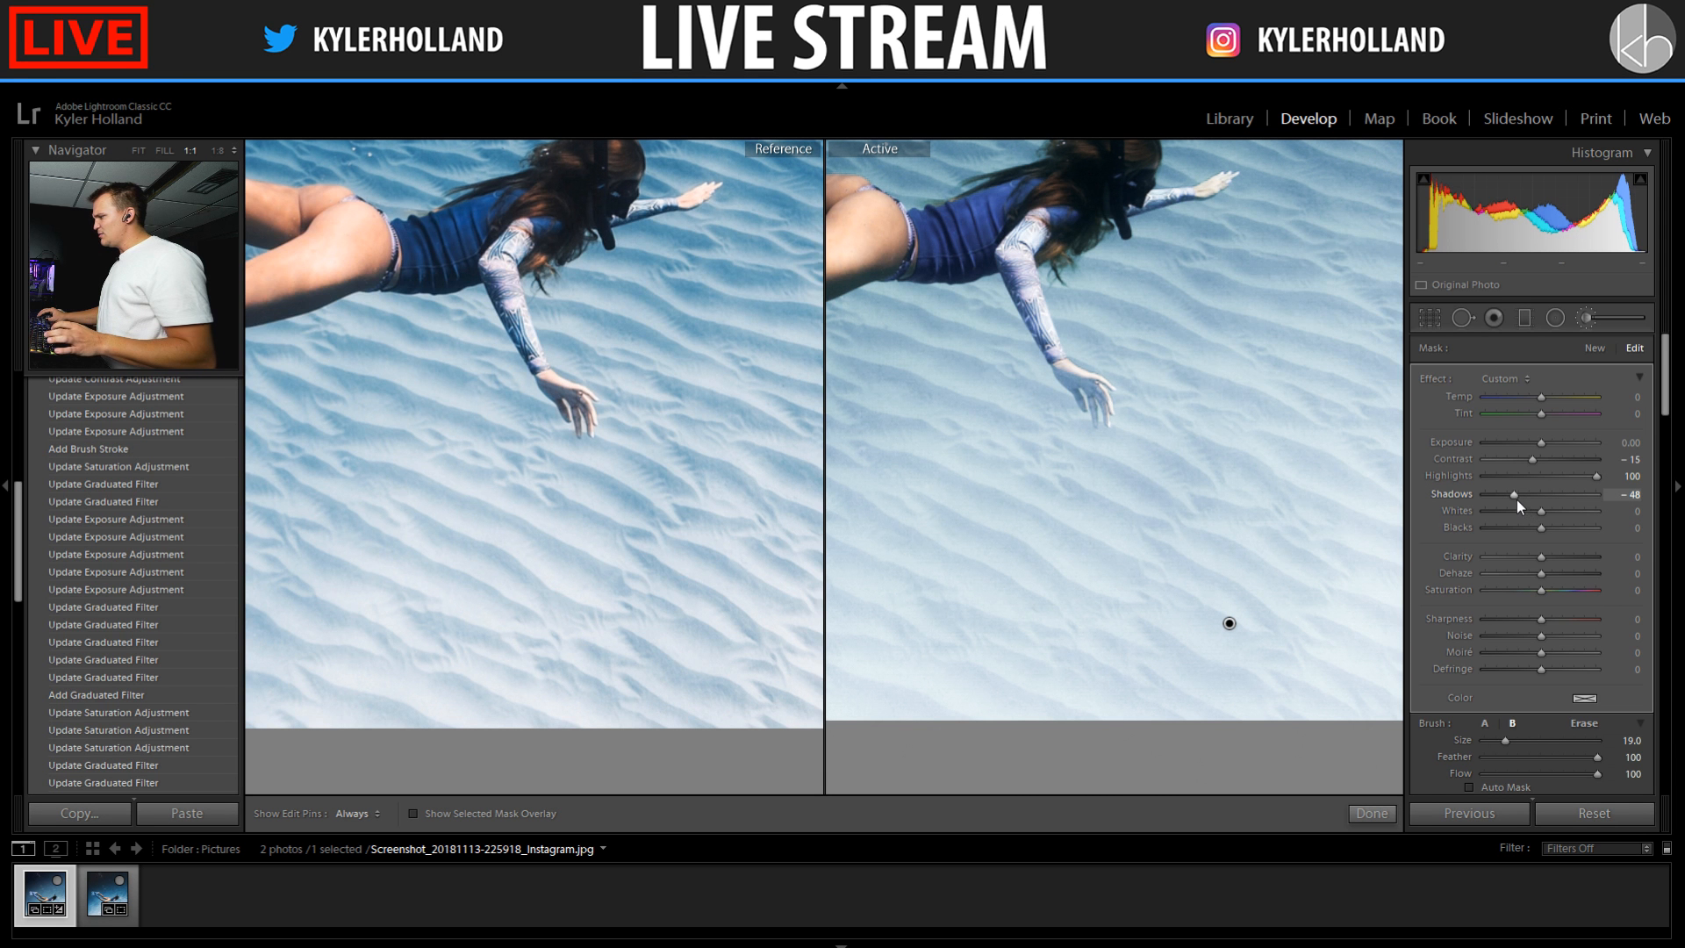
pyautogui.moveTo(1516, 497); pyautogui.dragTo(1560, 508)
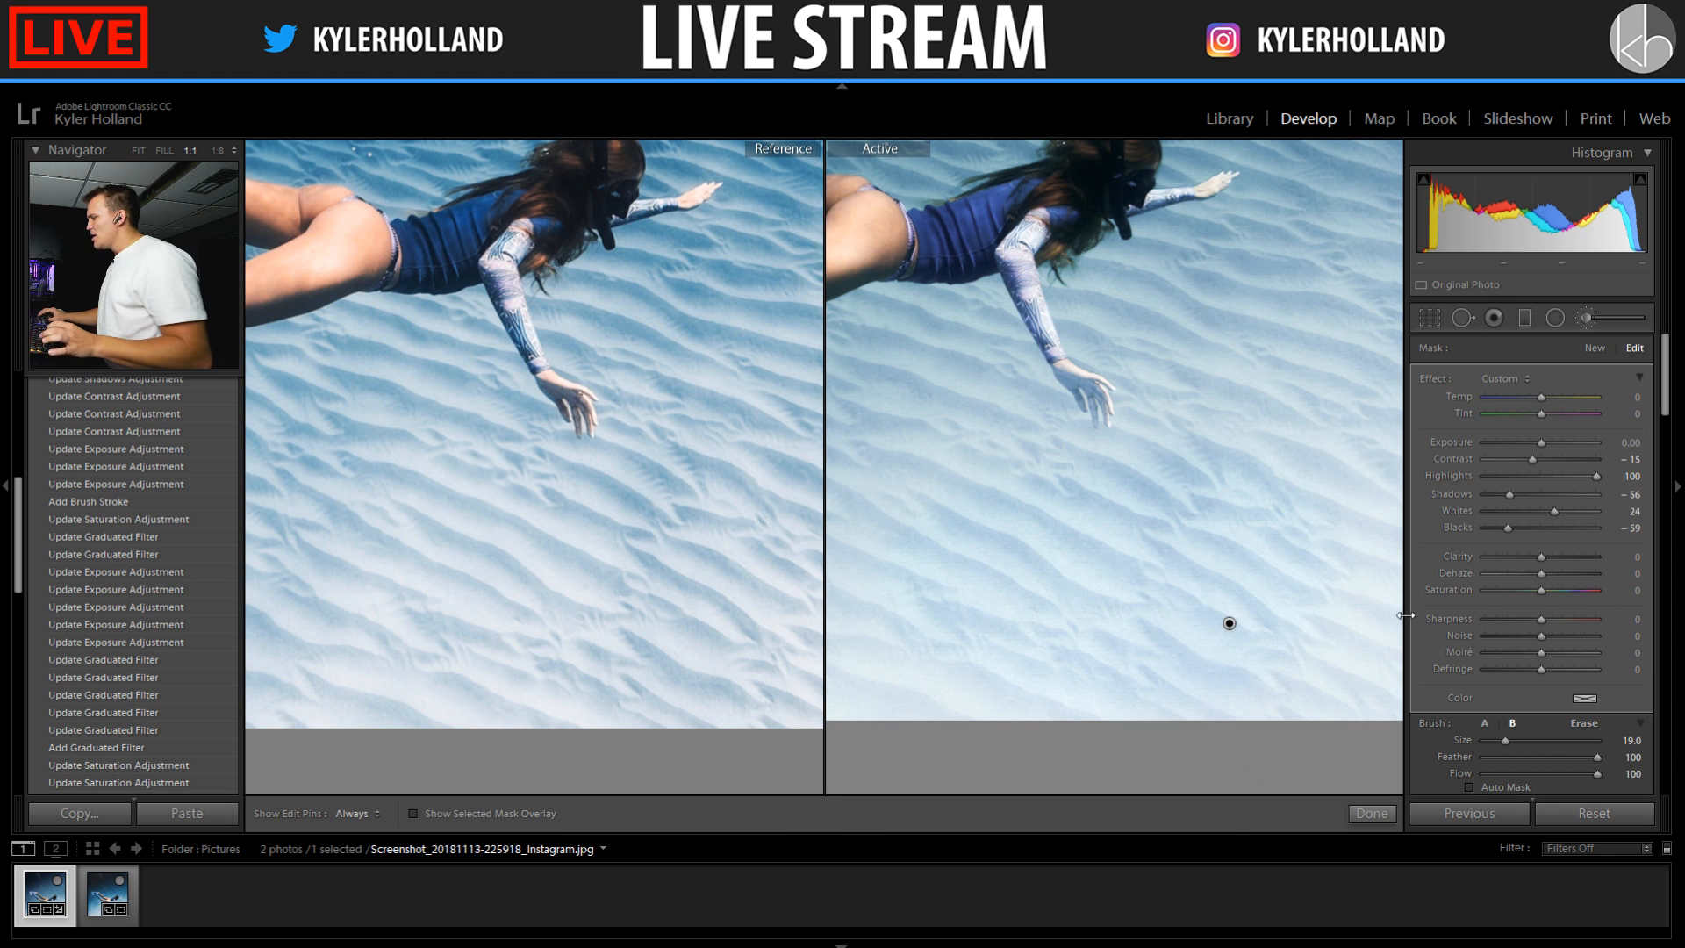
# Return the sand brush's shadows and highlights to 0, and set its whites to 2 and contrast to 10
pyautogui.moveTo(1509, 494); pyautogui.dragTo(1530, 493)
pyautogui.click(1541, 512)
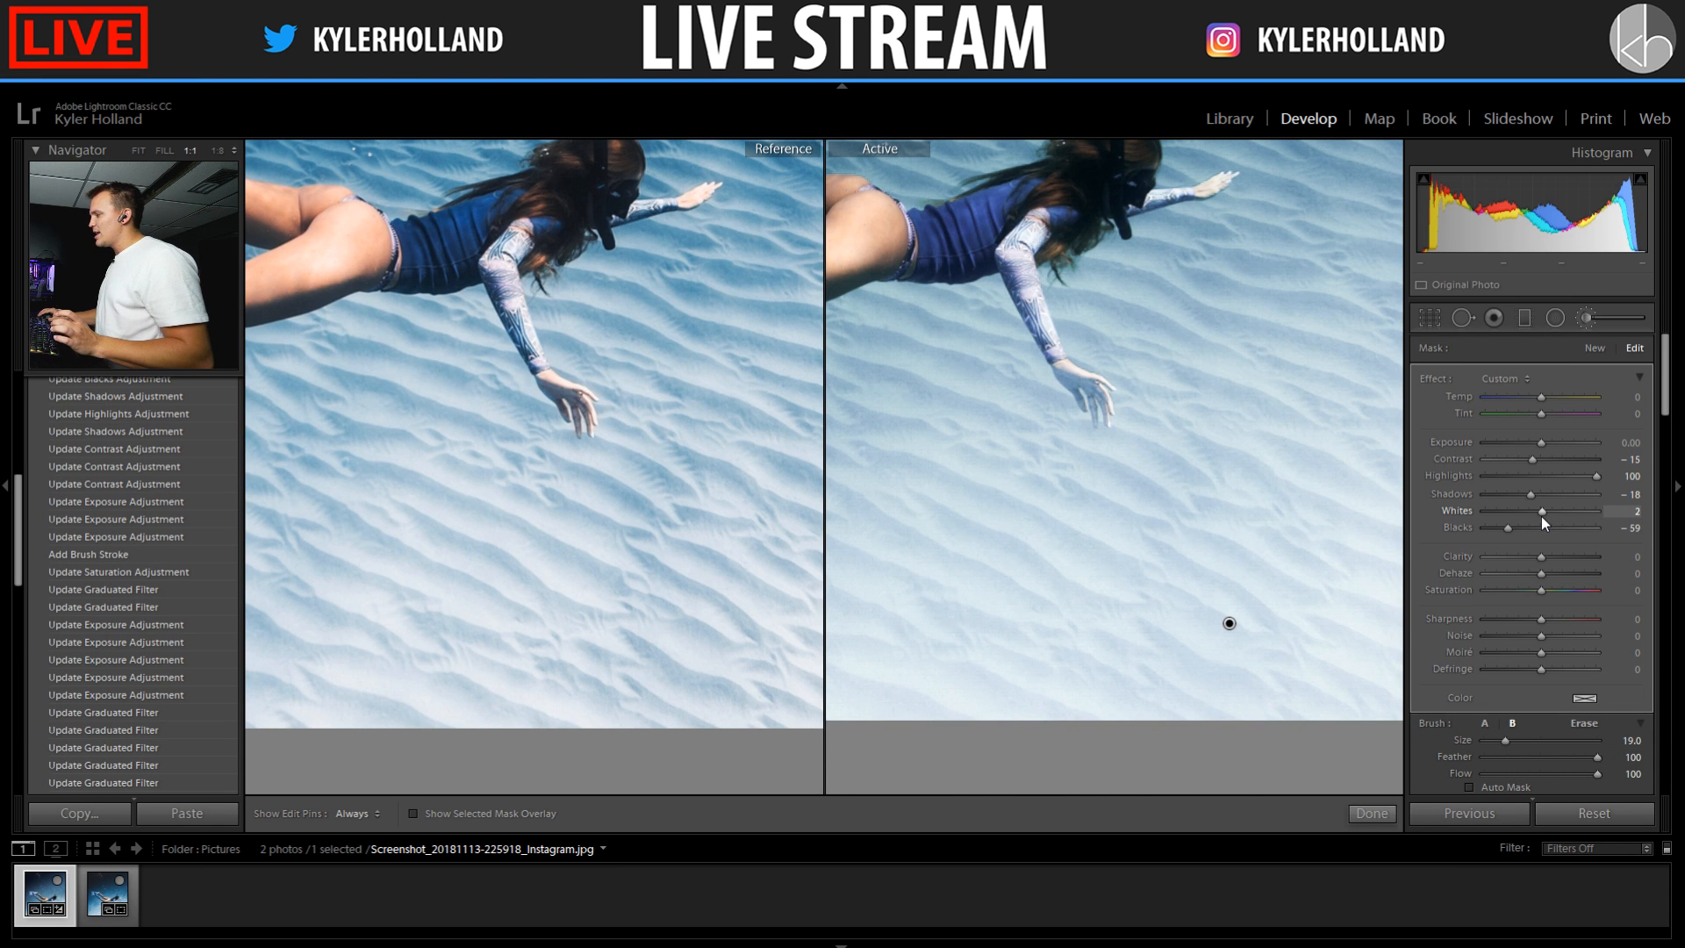
pyautogui.click(1542, 494)
pyautogui.click(1540, 476)
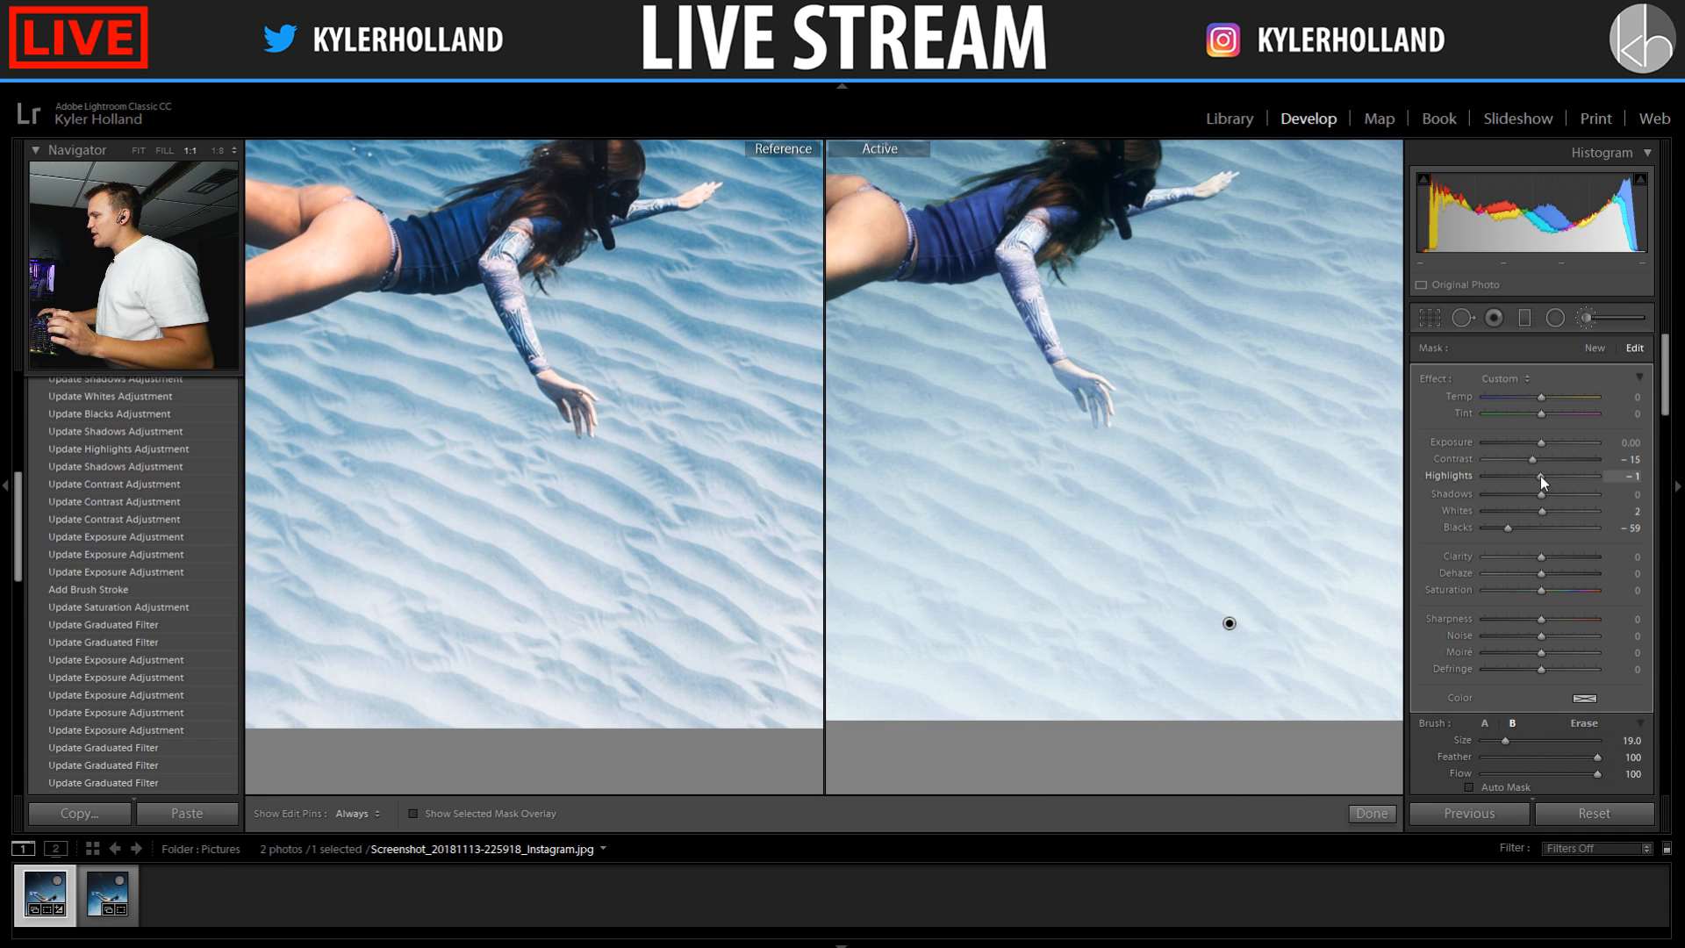
pyautogui.click(1546, 461)
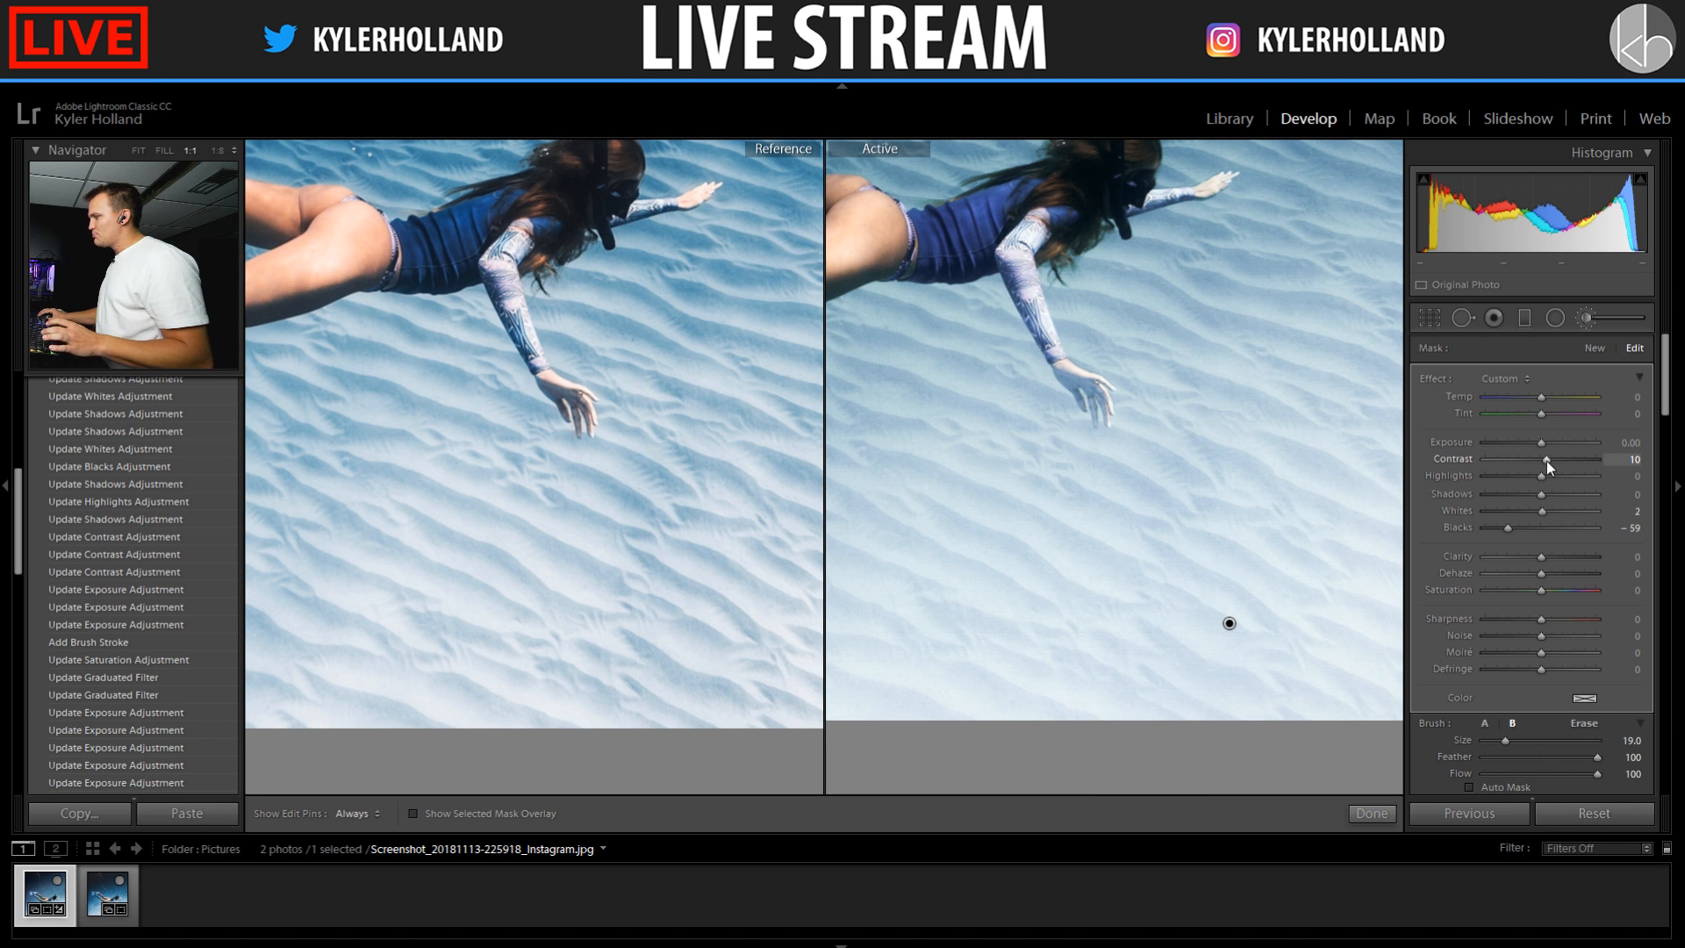
# Set the sand brush's blacks to 0, clarity to 65, highlights to -100, whites to -15, contrast to 28 and exposure to -0.22
pyautogui.click(1537, 529)
pyautogui.moveTo(1545, 556); pyautogui.dragTo(1675, 553)
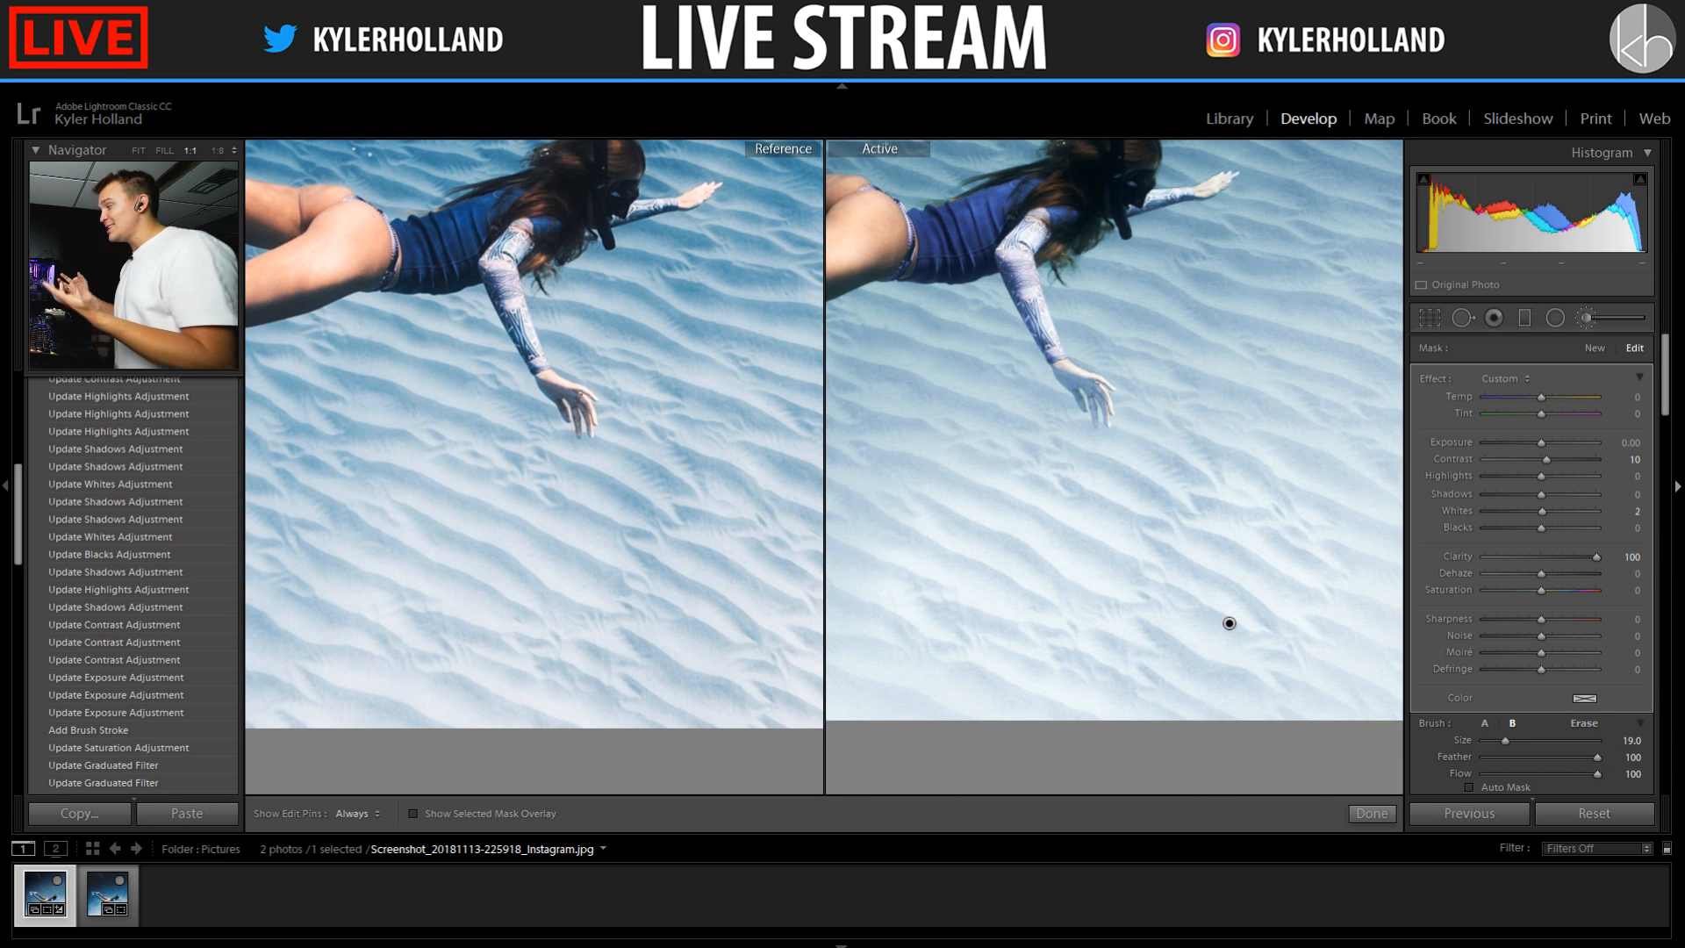
pyautogui.moveTo(1570, 560); pyautogui.dragTo(1577, 555)
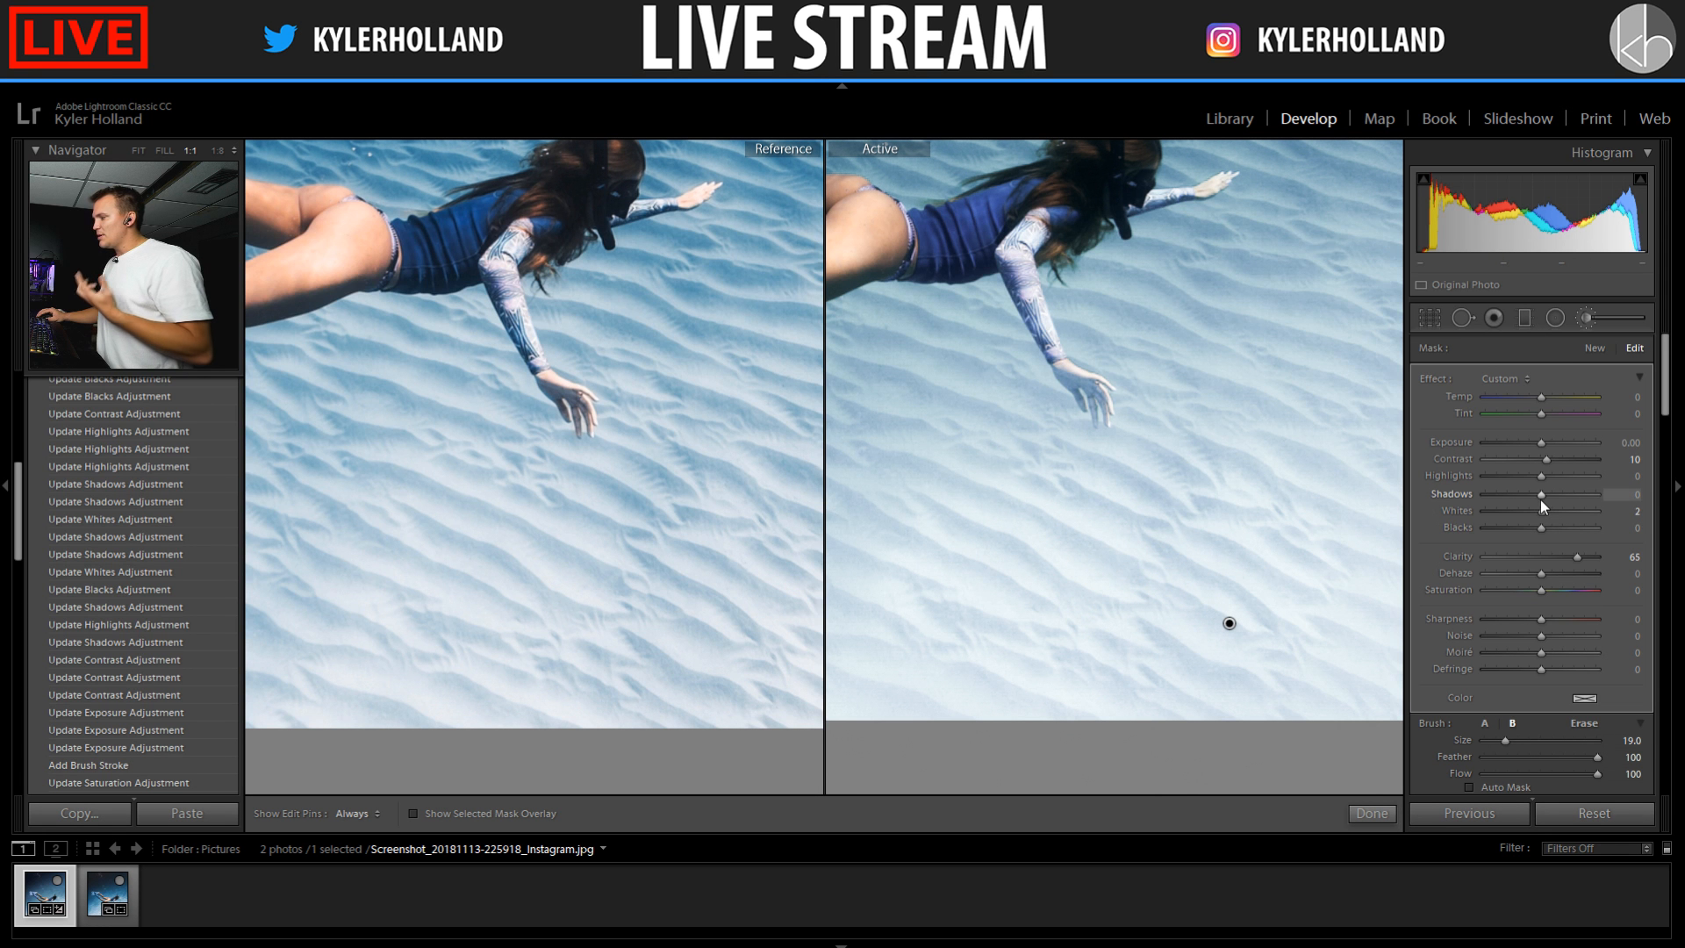
pyautogui.moveTo(1523, 476); pyautogui.dragTo(1244, 466)
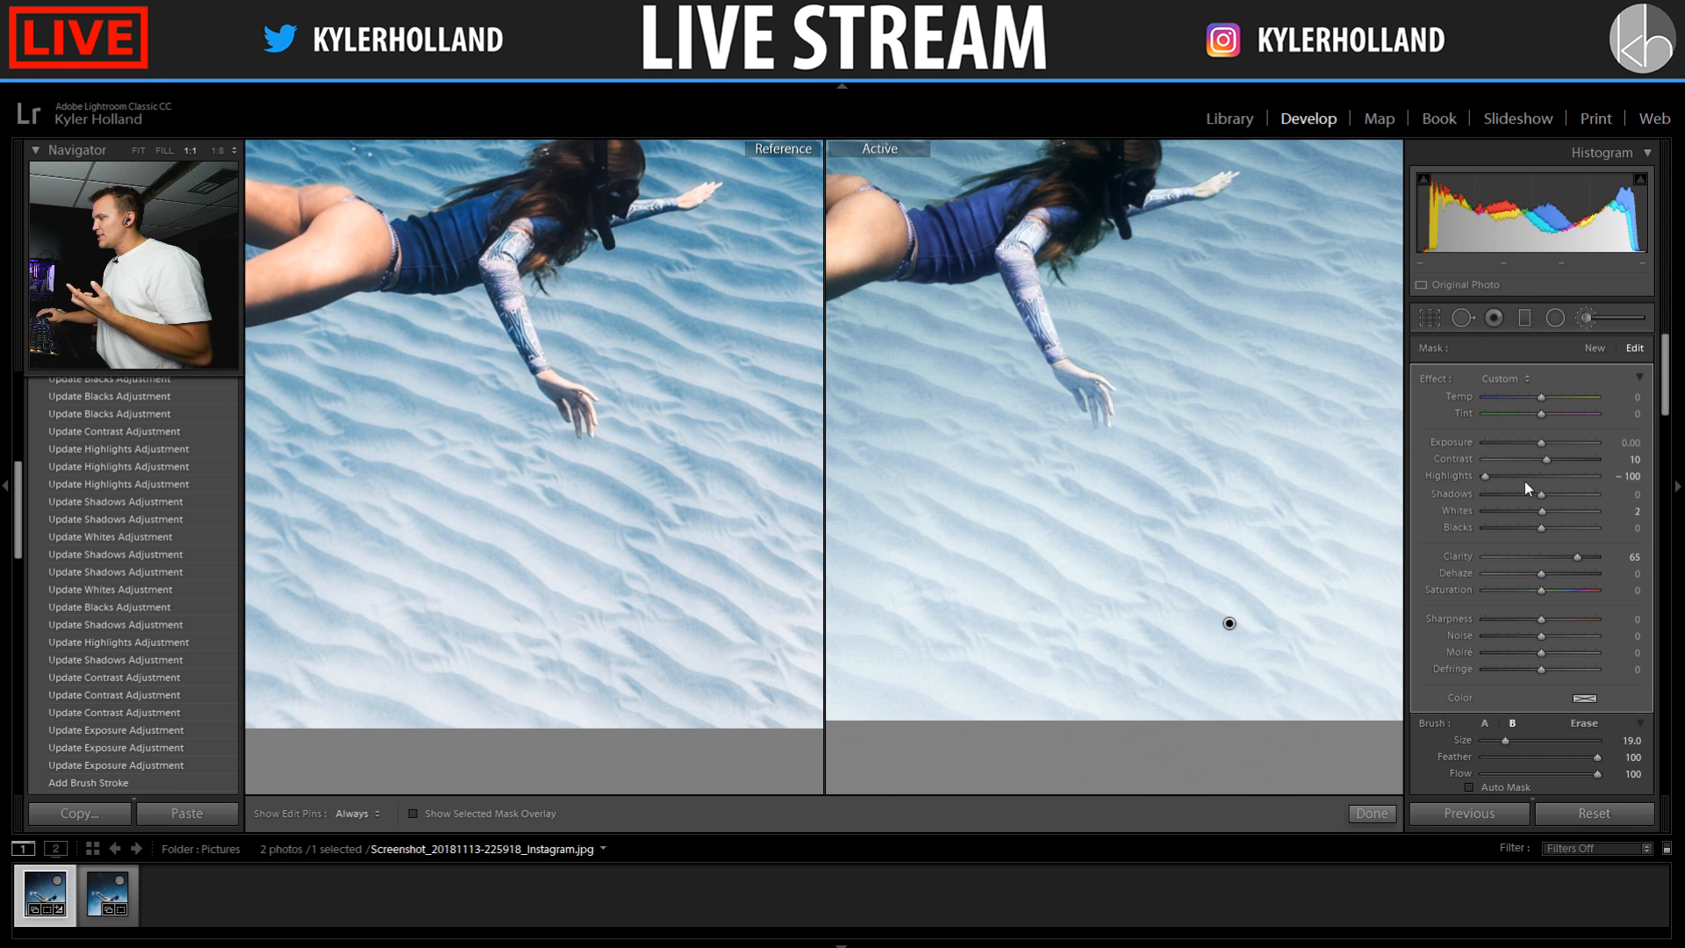
pyautogui.click(1510, 510)
pyautogui.moveTo(1515, 511); pyautogui.dragTo(1541, 444)
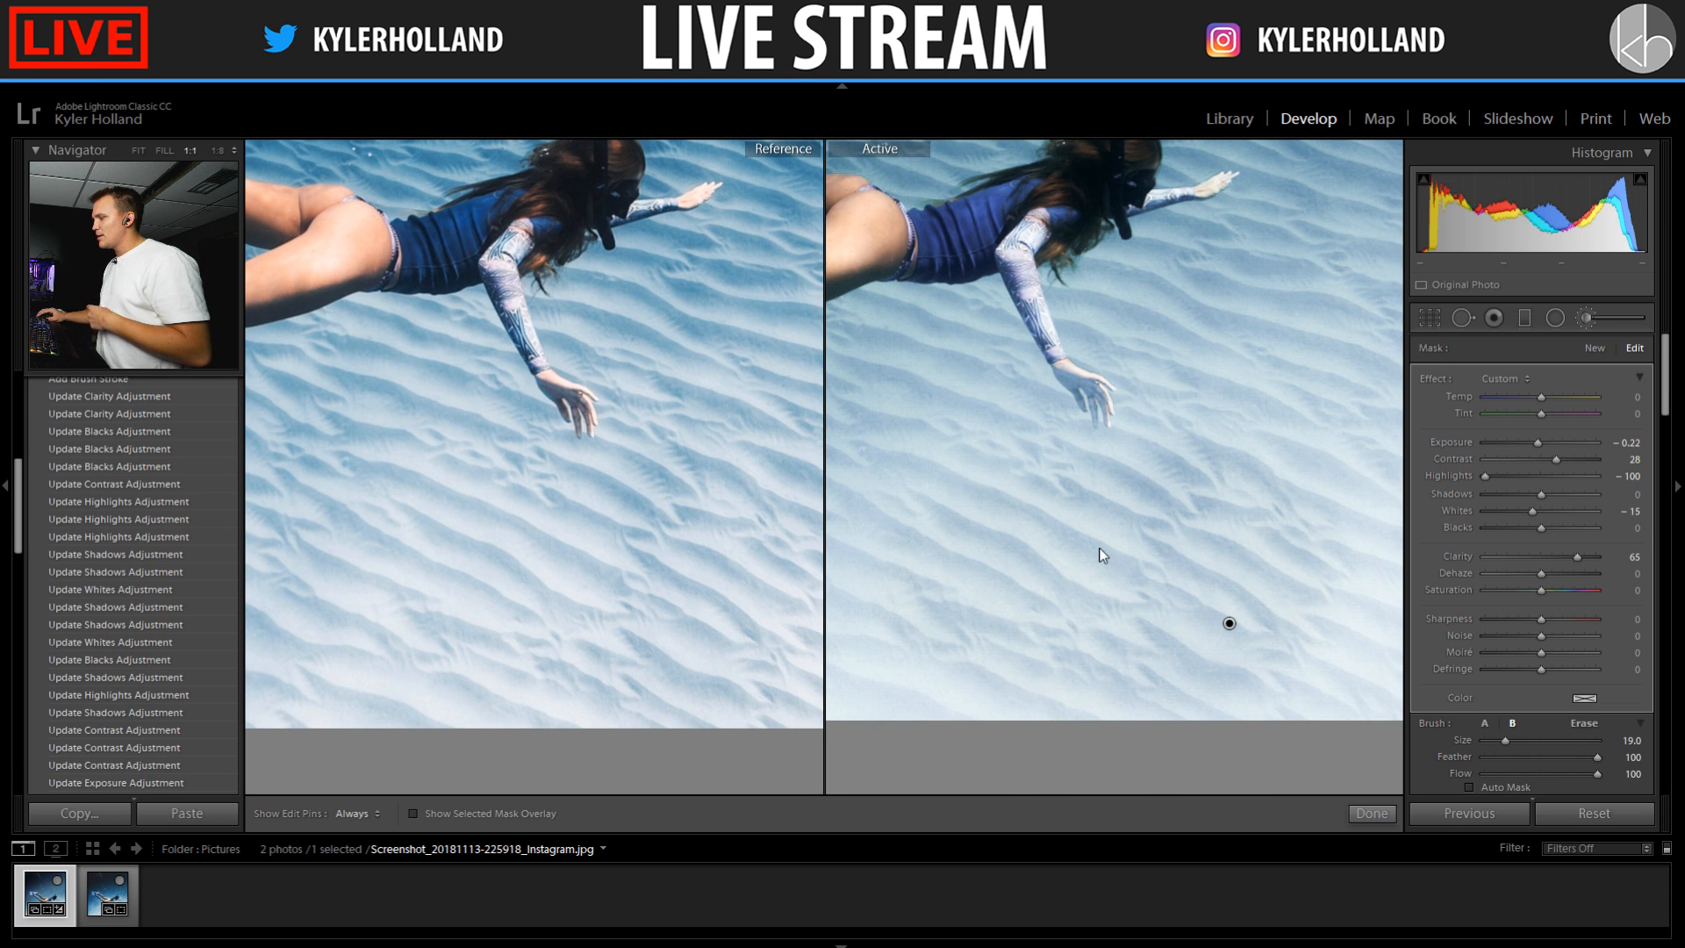
# Try to extend the sand brush mask along the right edge of the active photo
pyautogui.press('z')
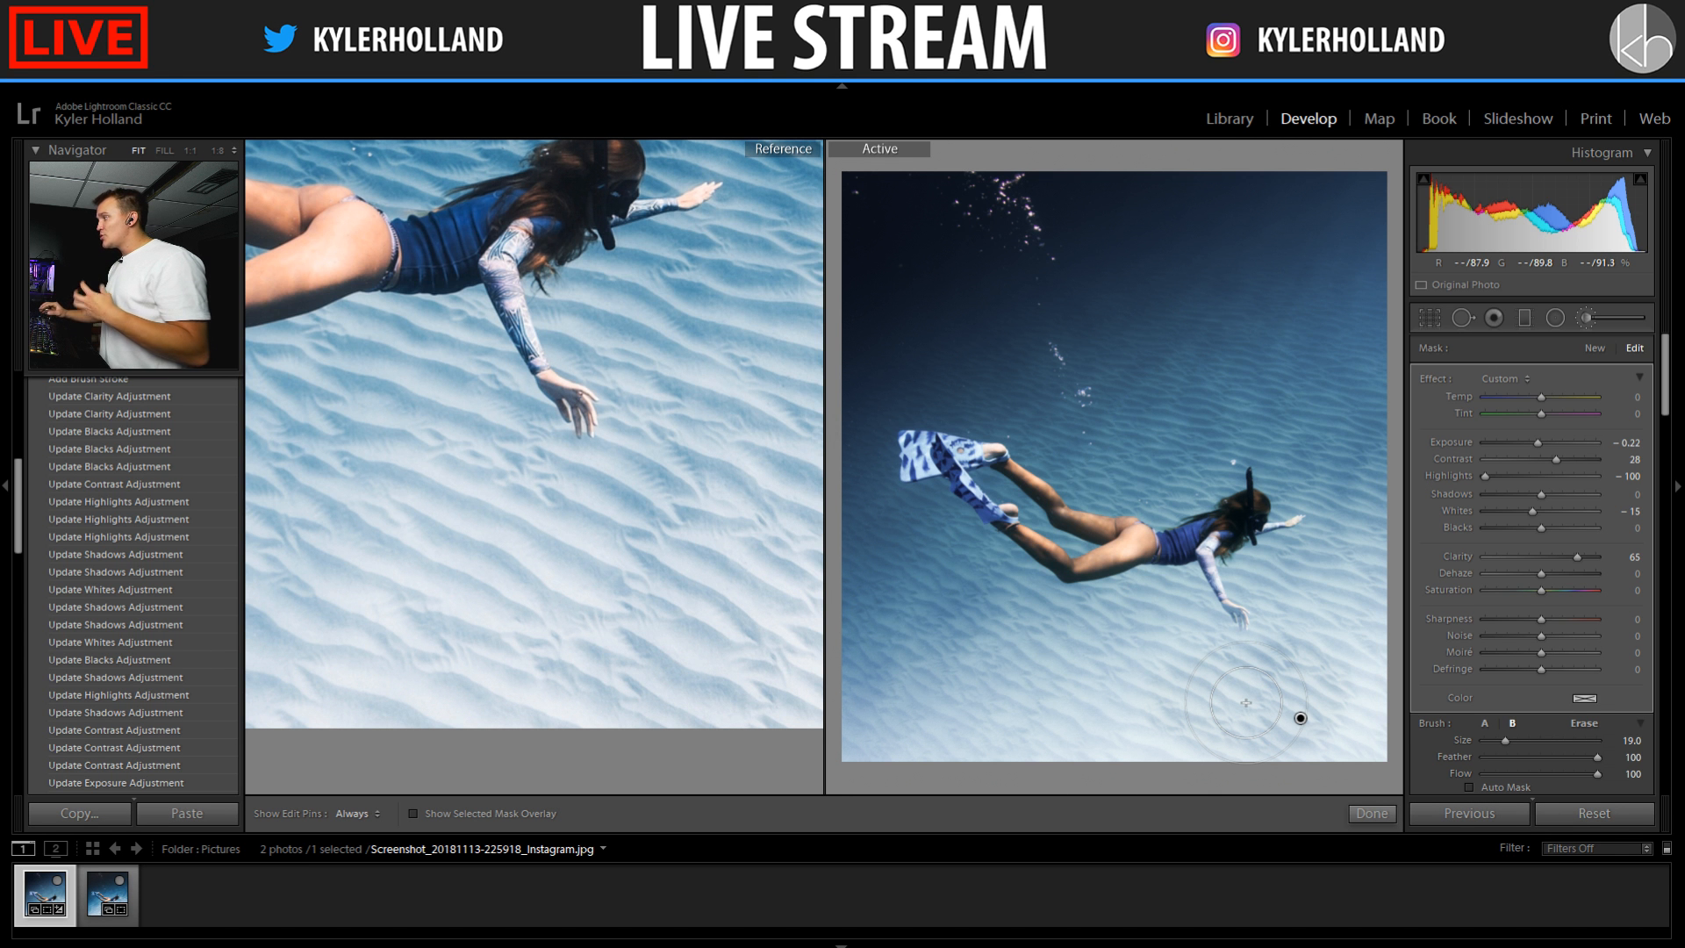
pyautogui.press('h')
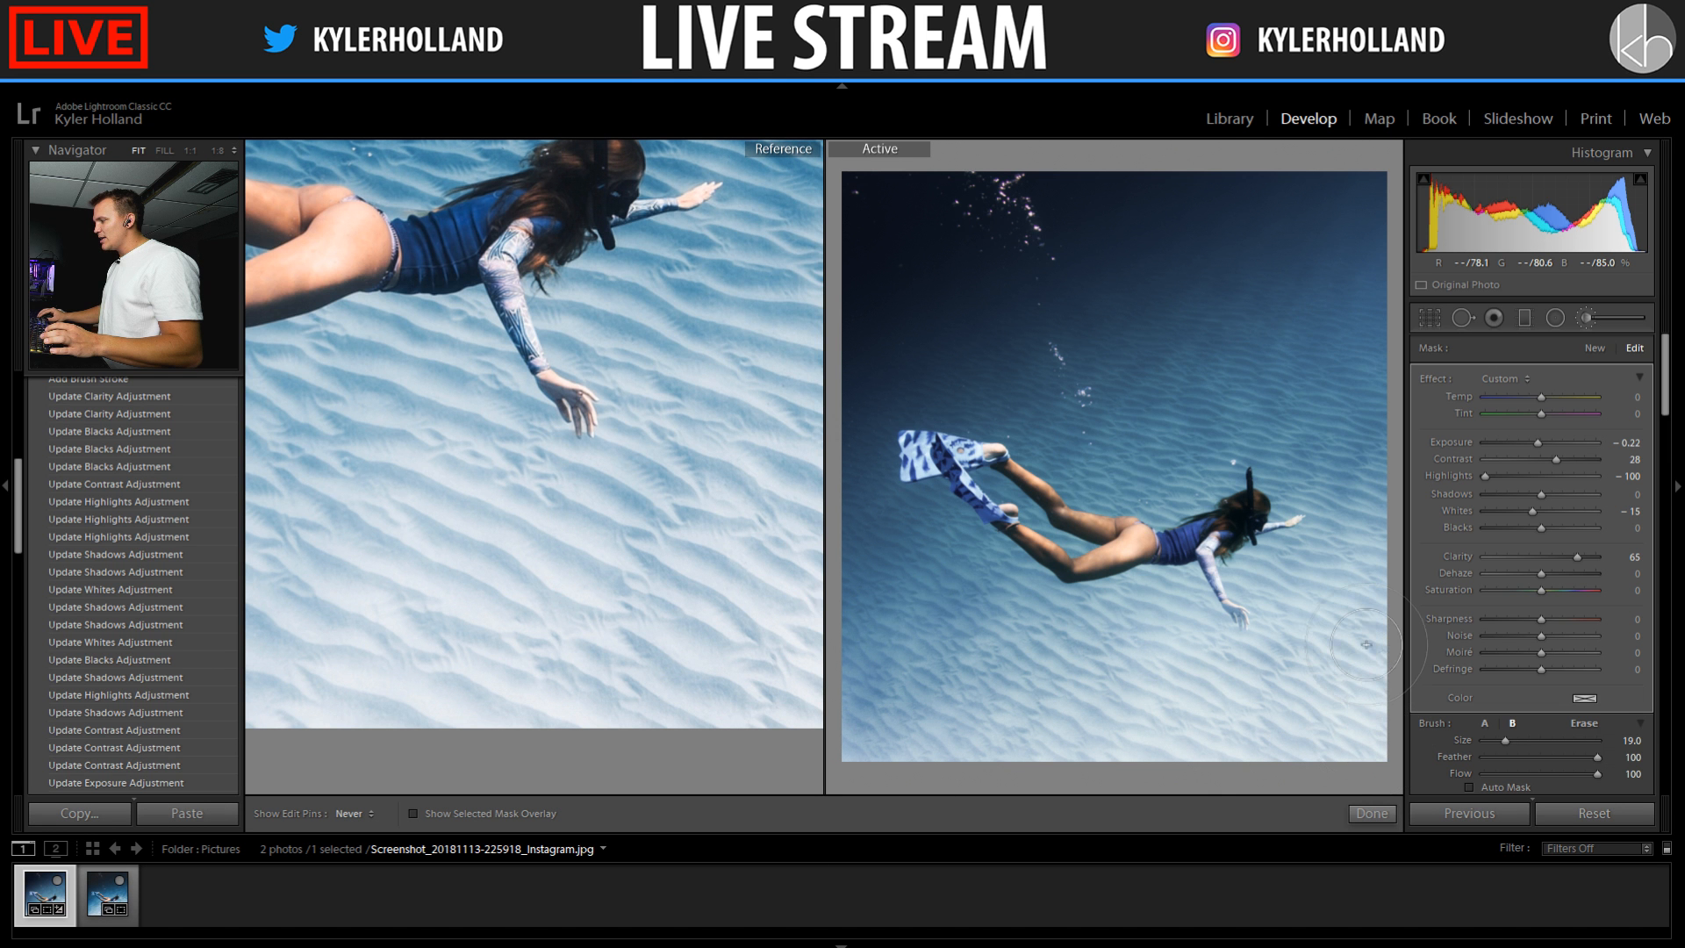
pyautogui.moveTo(1366, 645)
pyautogui.mouseDown()
pyautogui.moveTo(1218, 722)
pyautogui.moveTo(1136, 738)
pyautogui.moveTo(1365, 692)
pyautogui.moveTo(1371, 605)
pyautogui.mouseUp()
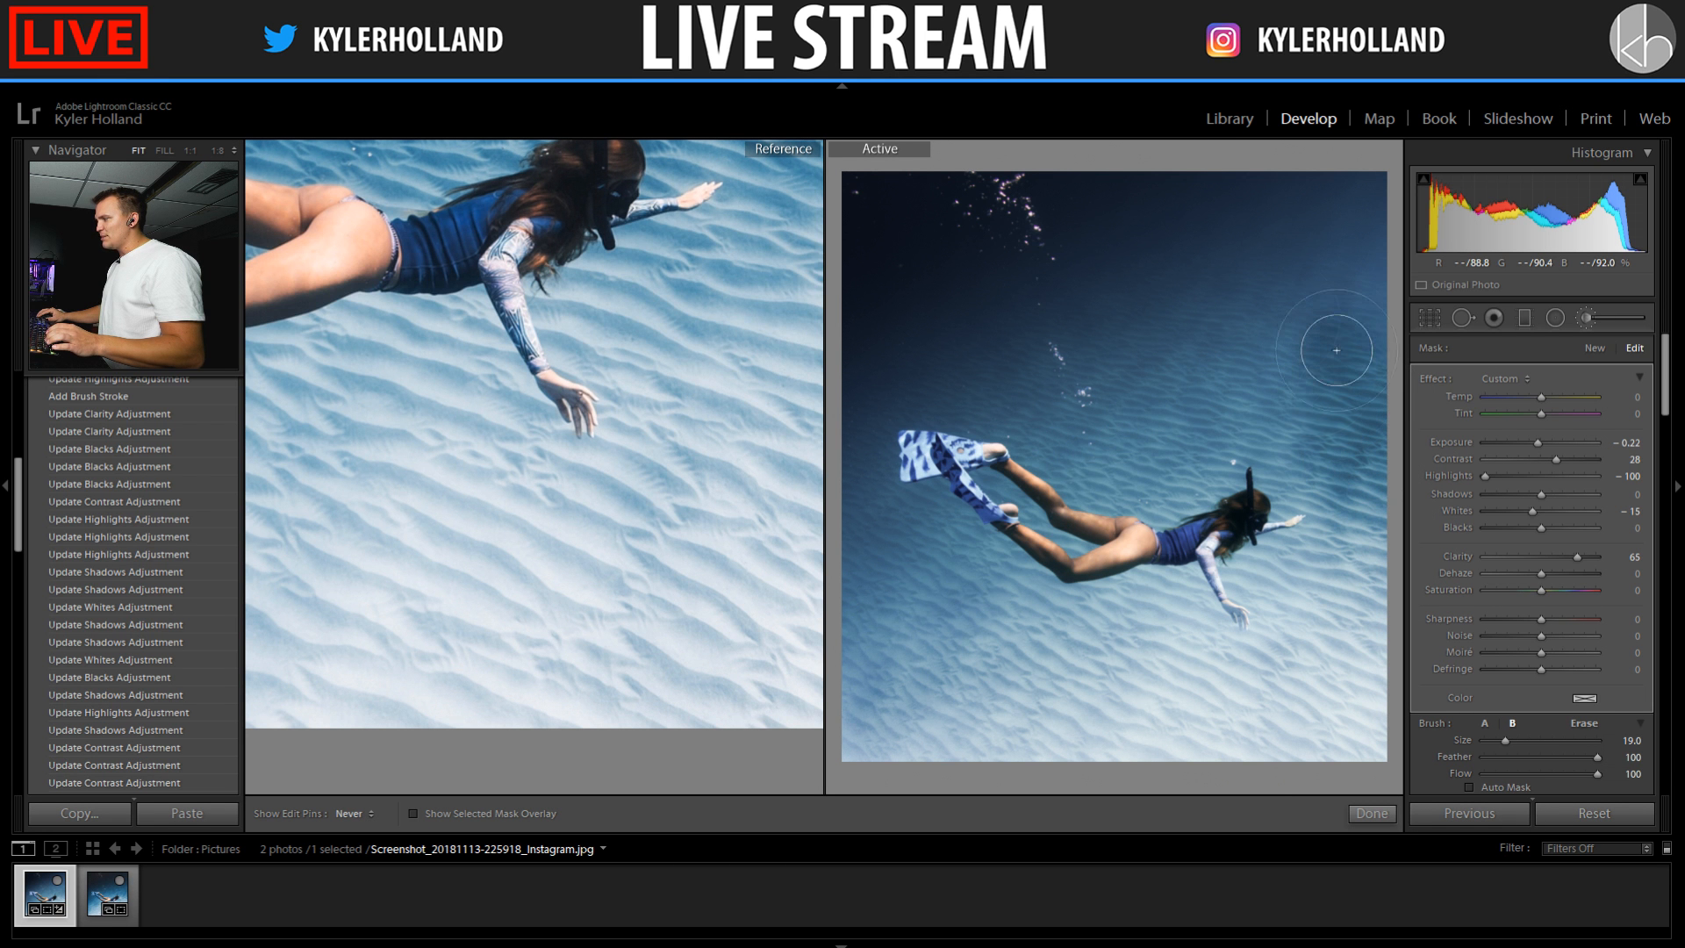
pyautogui.moveTo(1336, 350)
pyautogui.mouseDown()
pyautogui.moveTo(1290, 371)
pyautogui.moveTo(1349, 393)
pyautogui.moveTo(1374, 349)
pyautogui.mouseUp()
pyautogui.press('h')
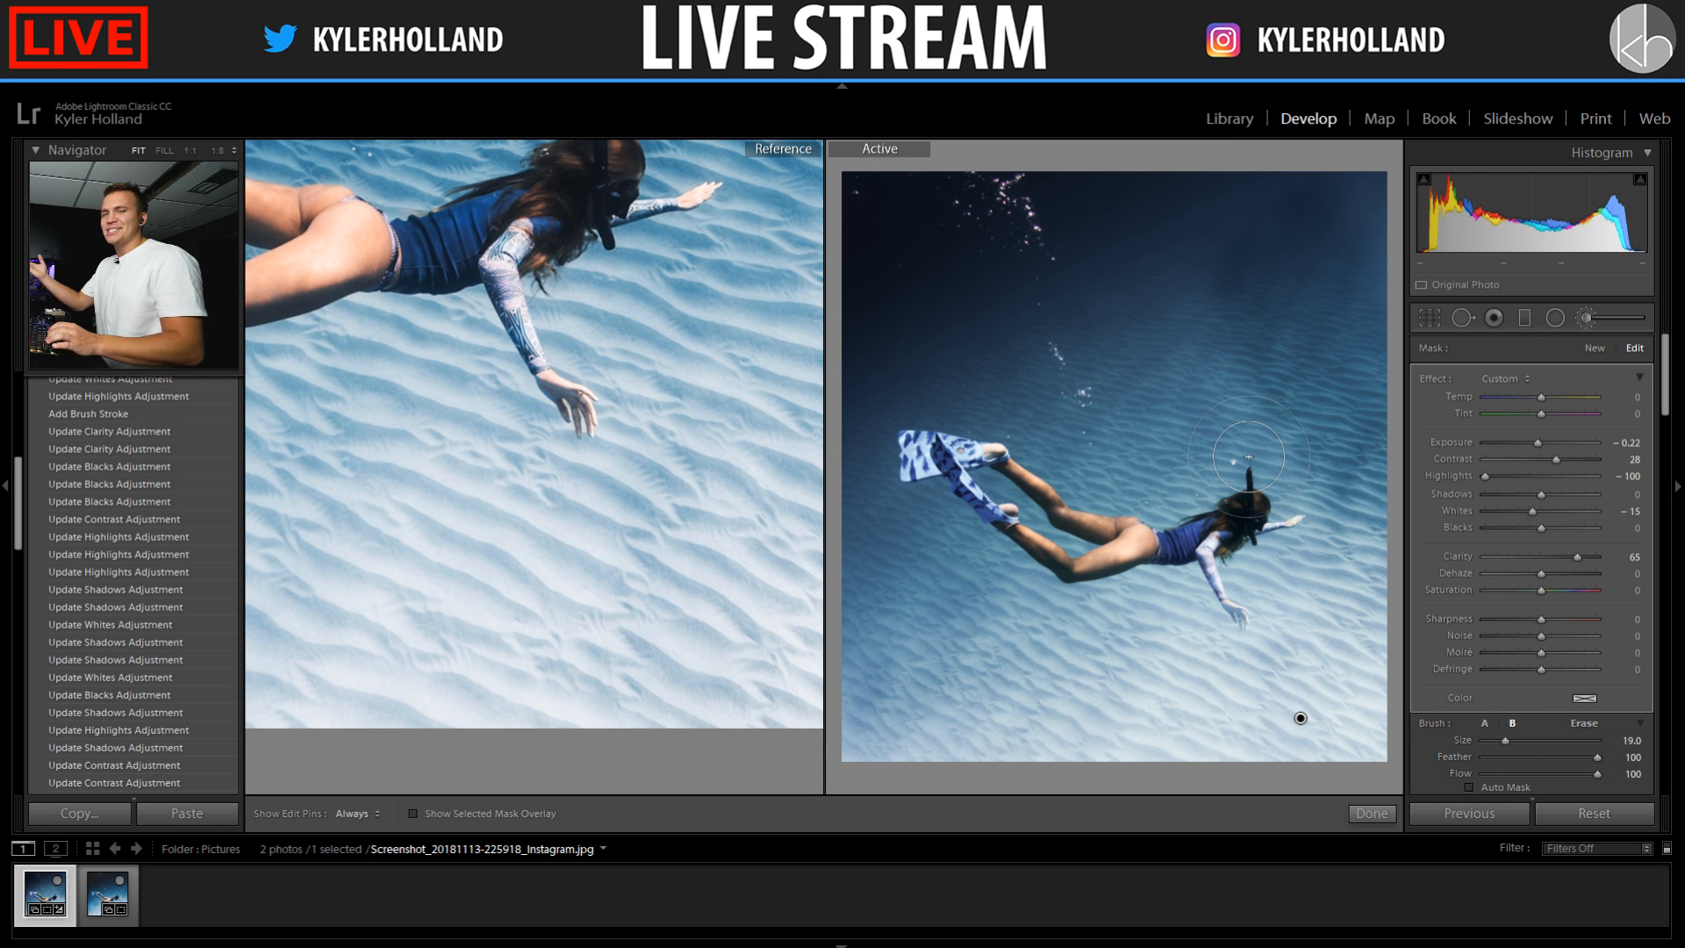
pyautogui.hotkey('ctrl', 'z')
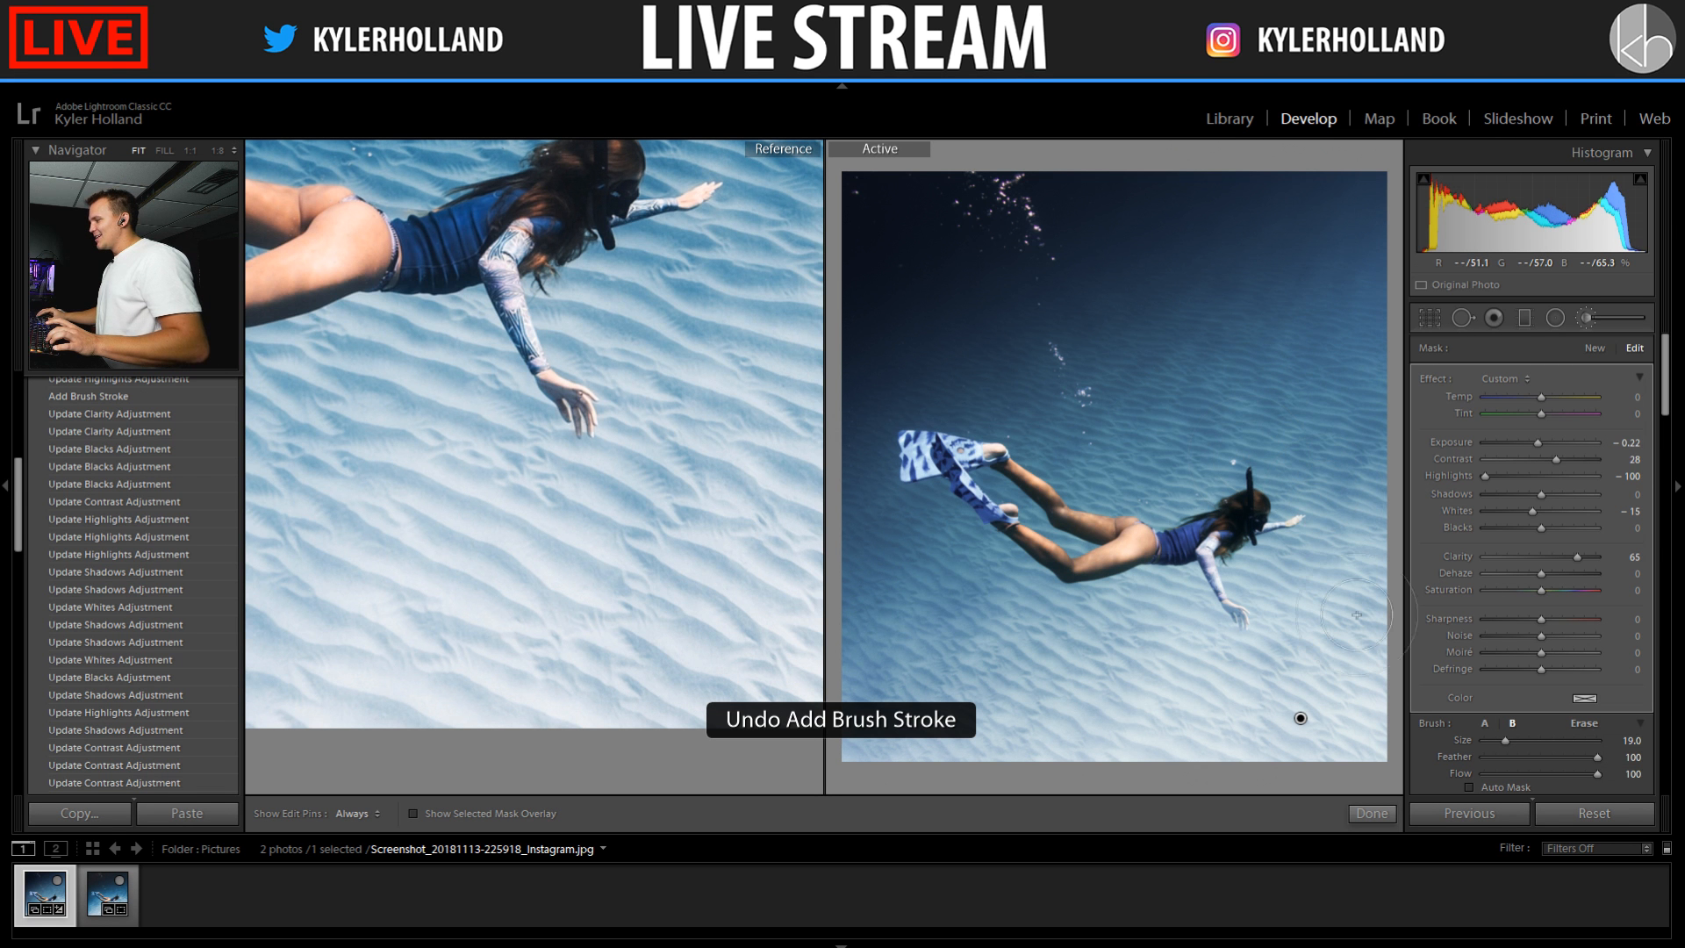
# Extend the sand brush mask over the pale sand in the photo's lower-left corner
pyautogui.press('h')
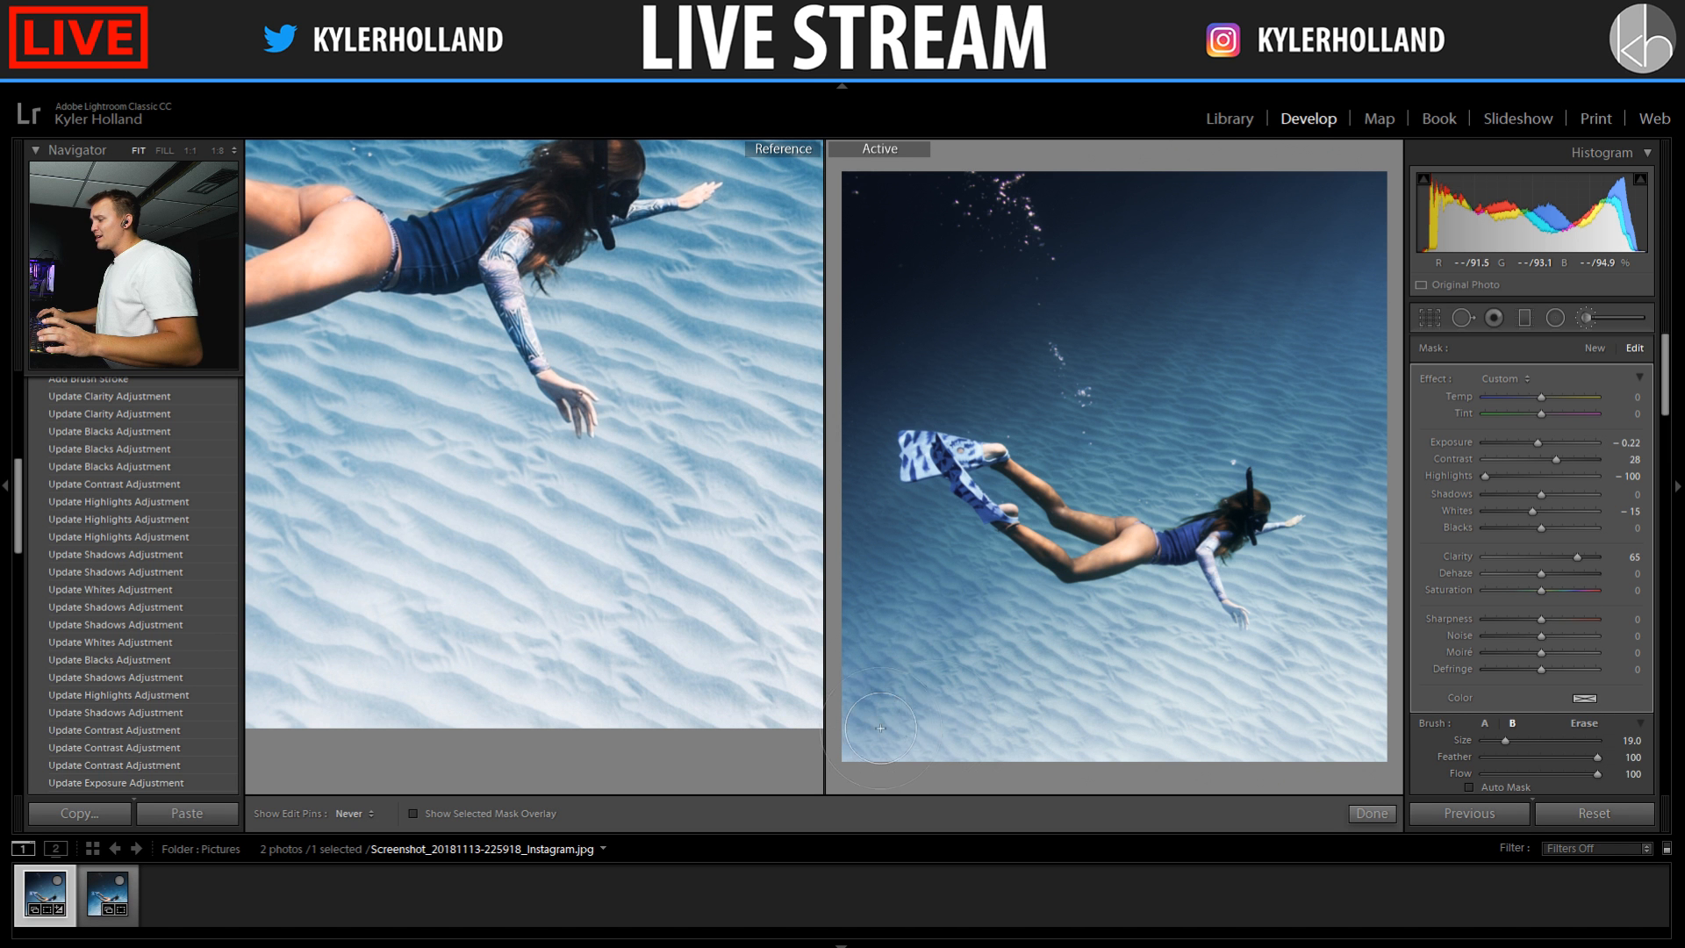
pyautogui.press('h')
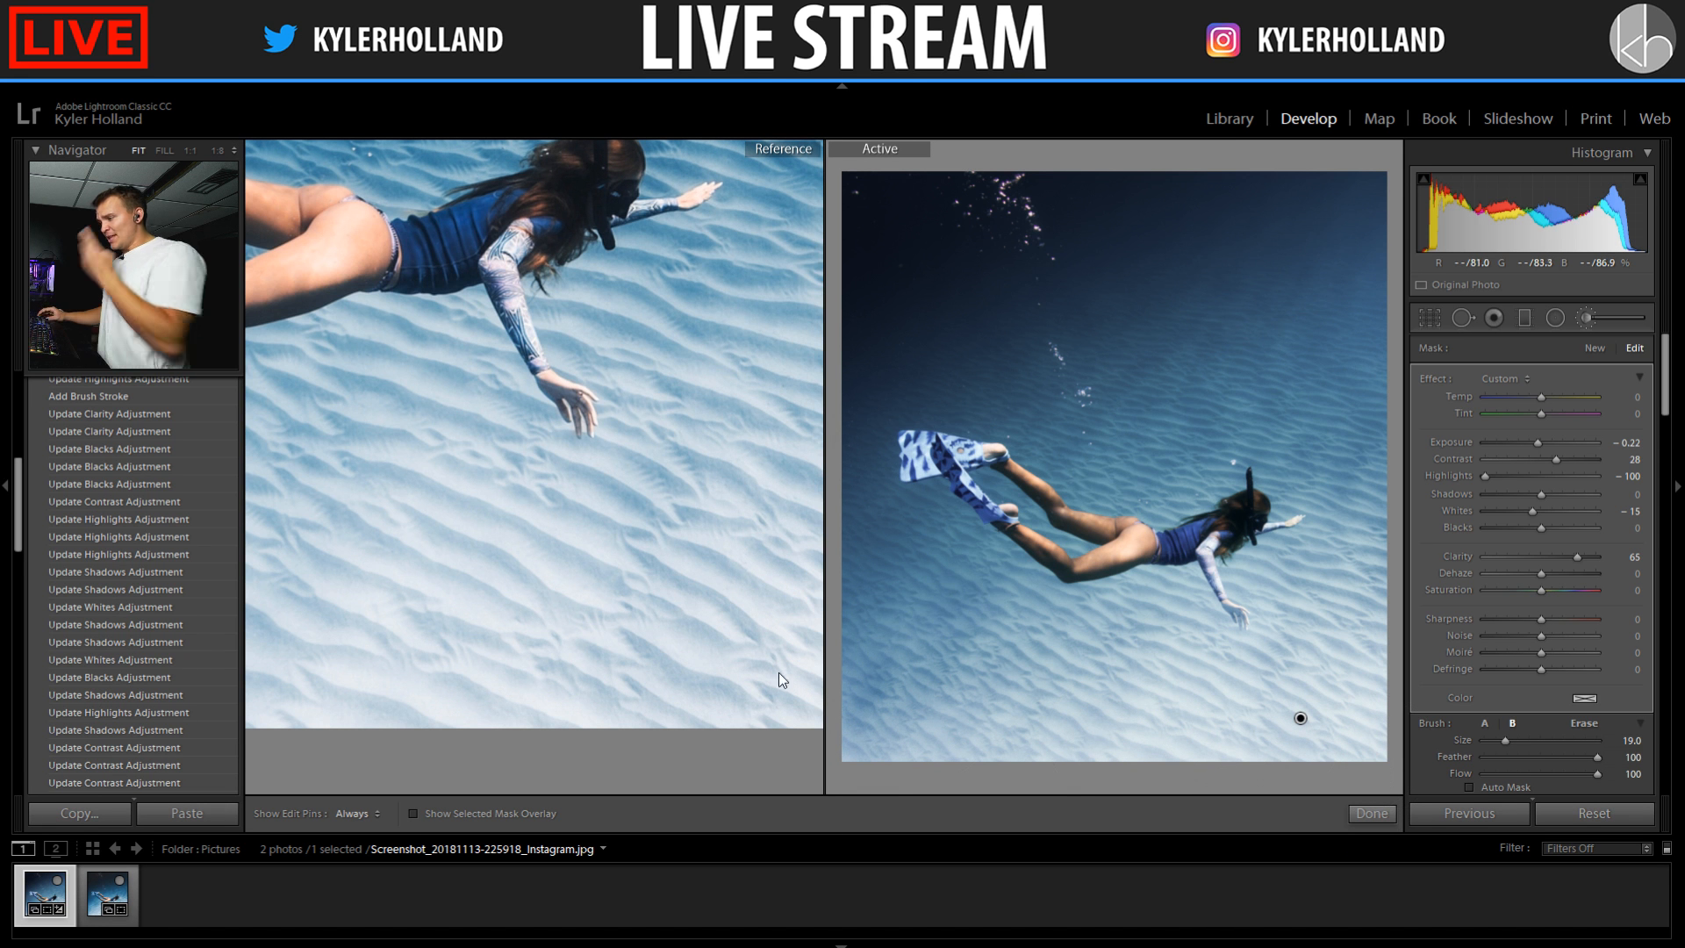
# Compare the snorkeler's legs and skin tone in the reference and active photos at 1:1
pyautogui.click(1061, 625)
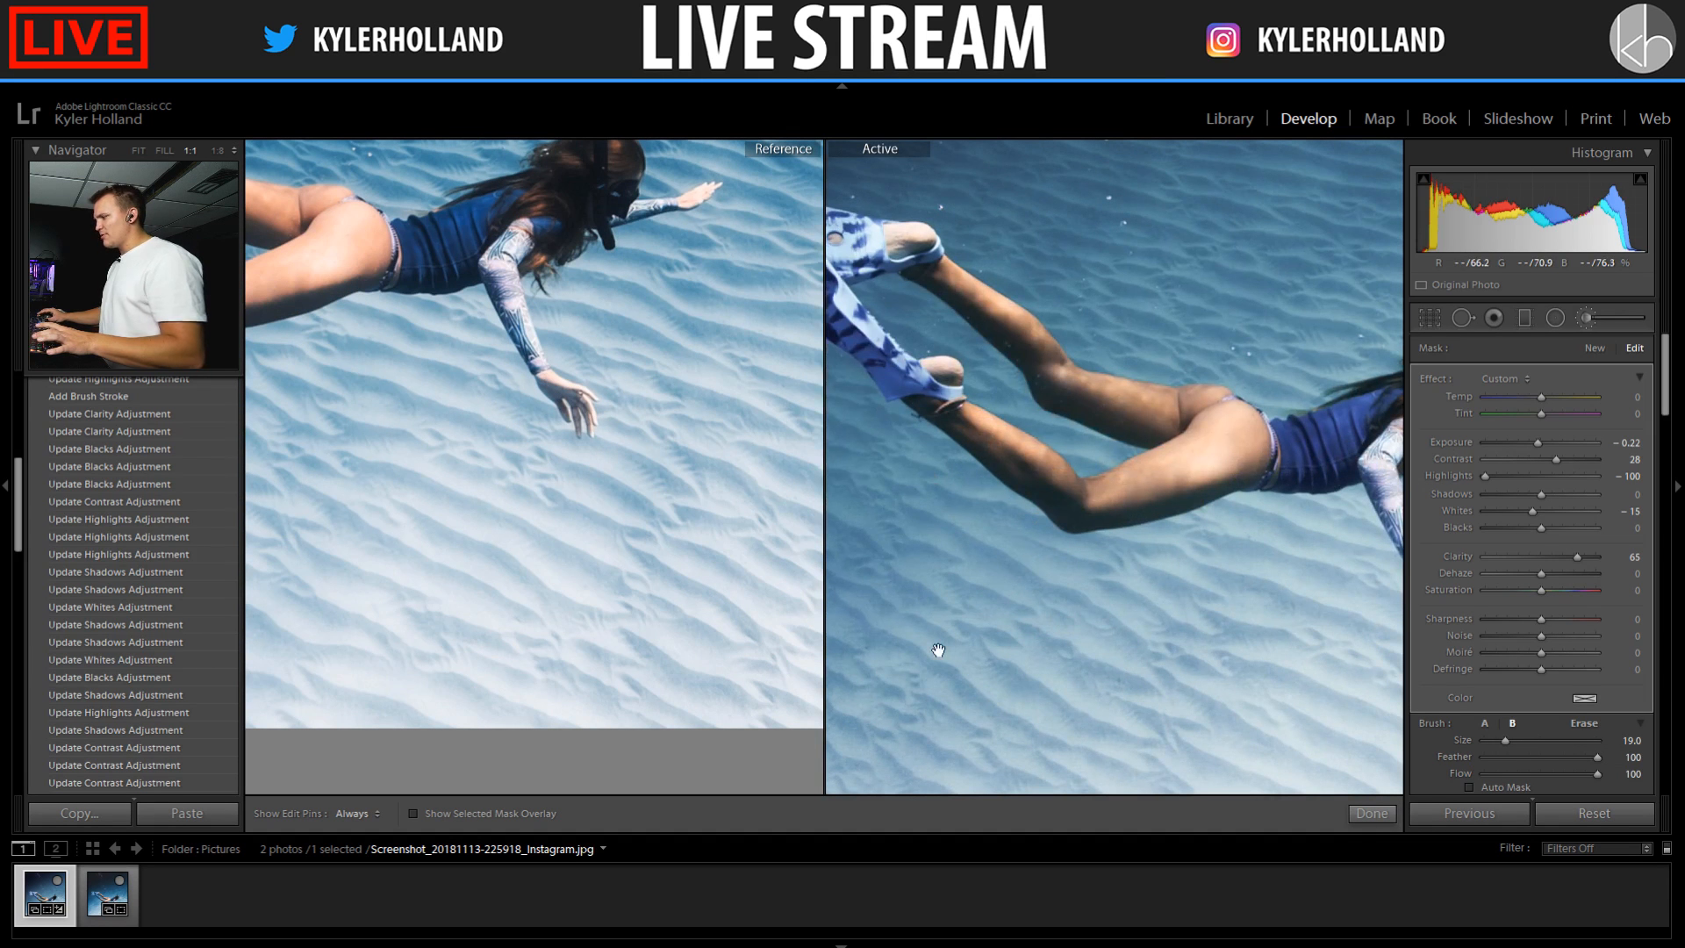
pyautogui.click(938, 650)
pyautogui.click(645, 584)
pyautogui.click(647, 590)
pyautogui.click(643, 617)
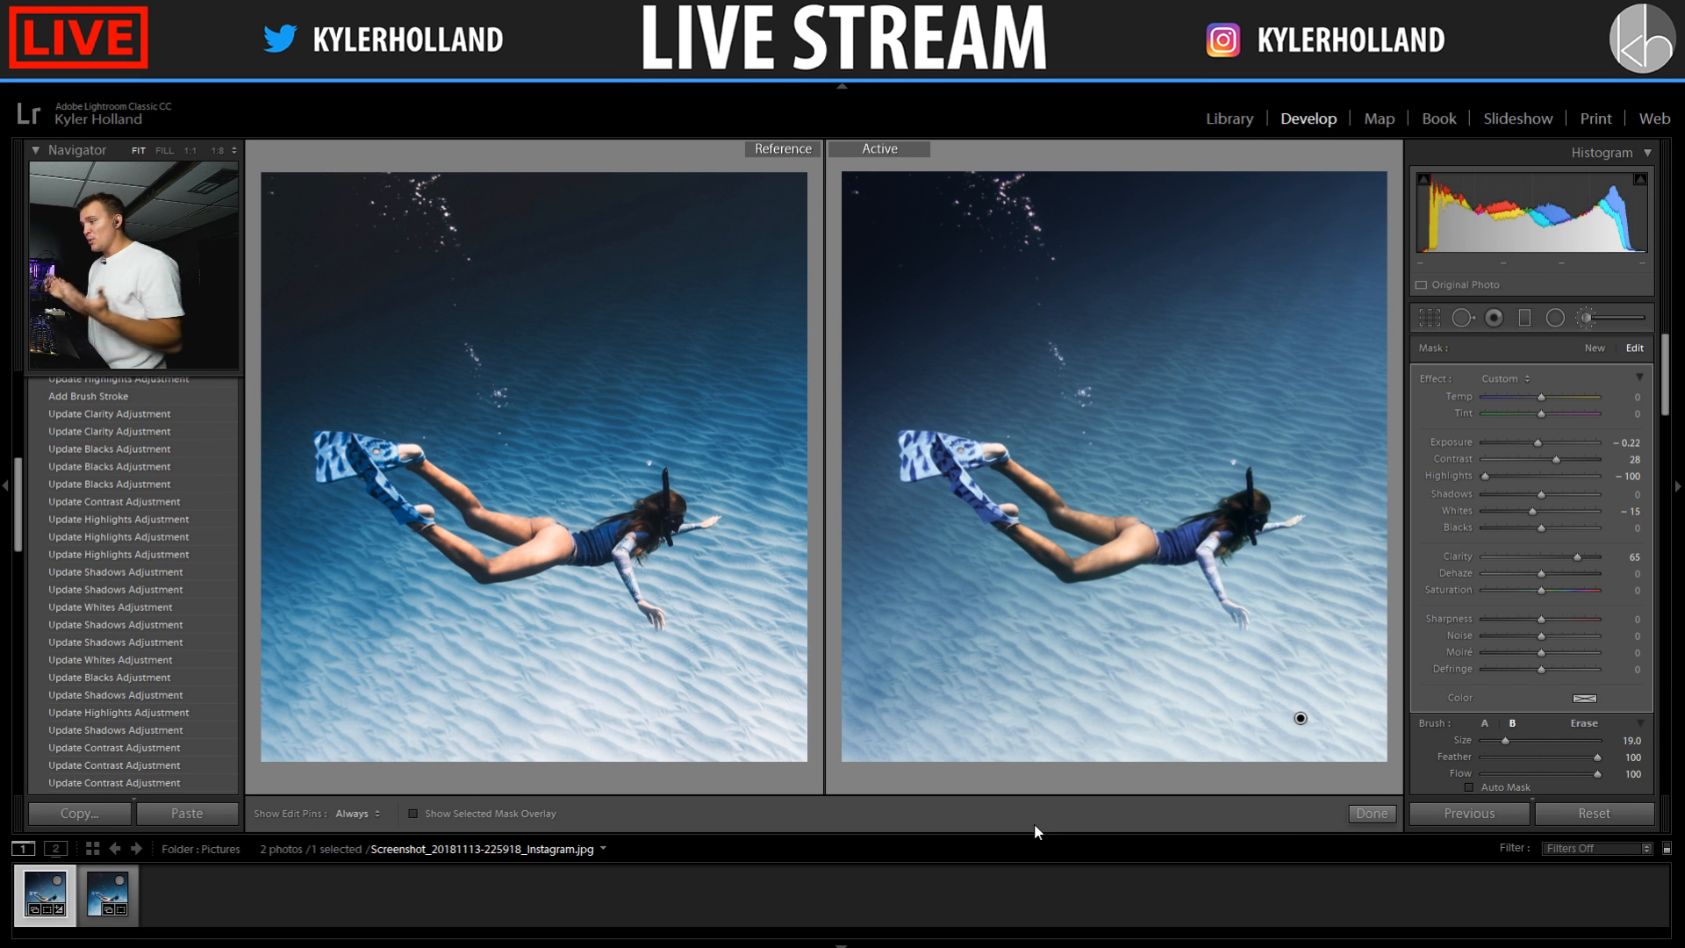
pyautogui.click(500, 567)
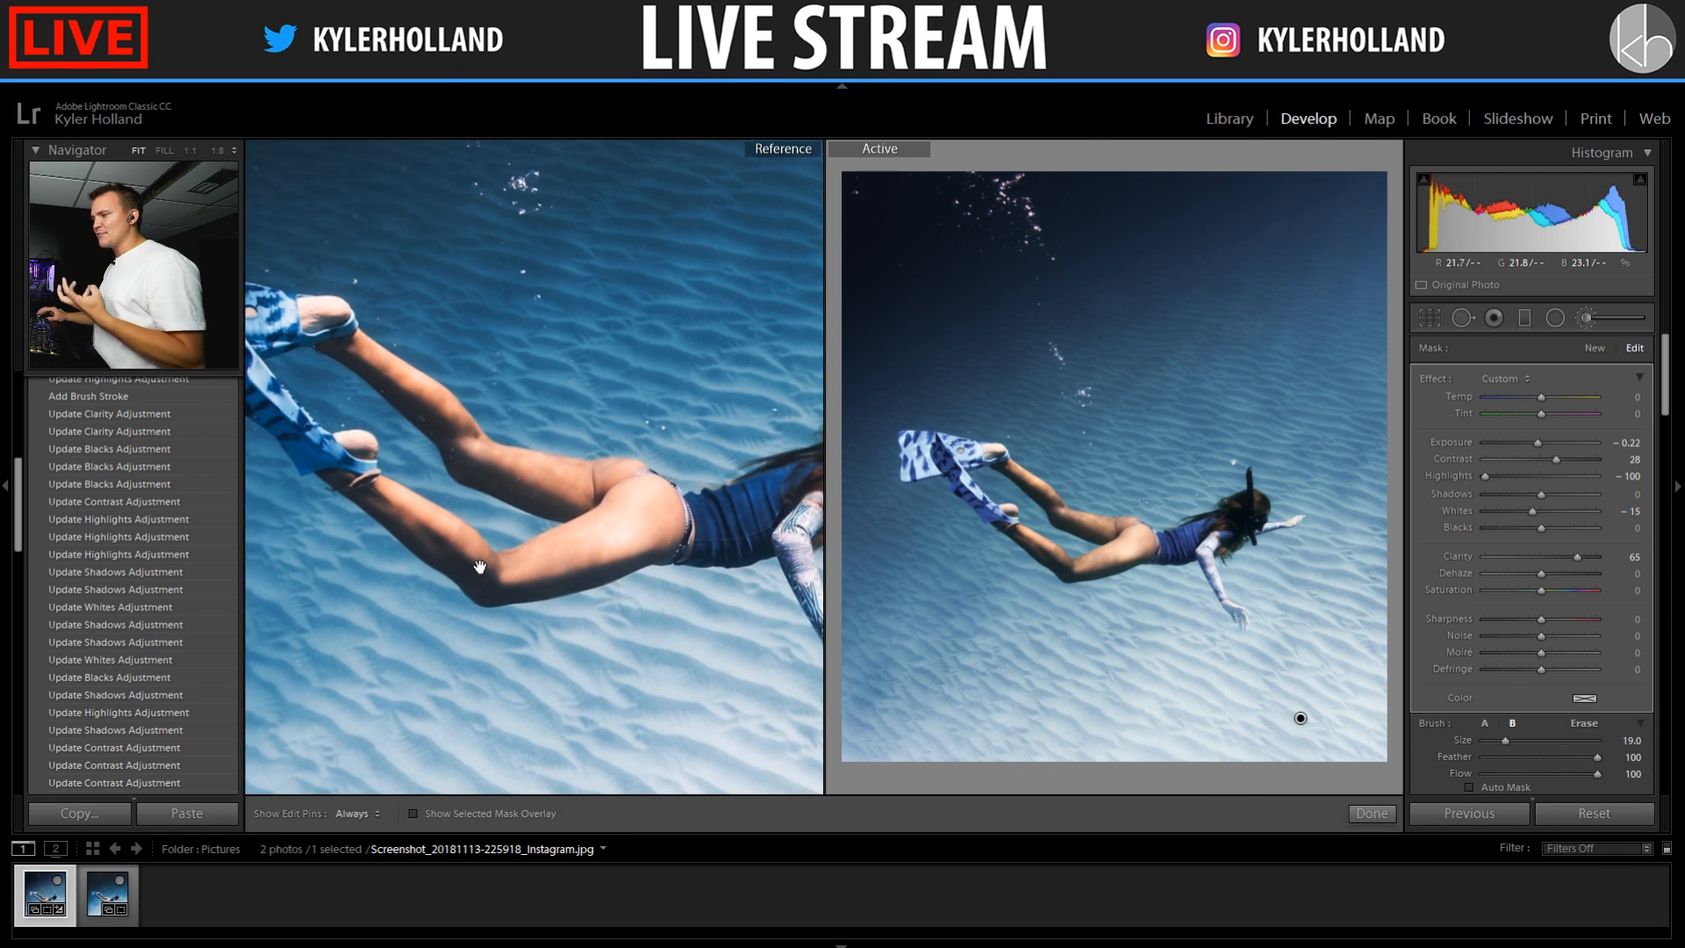
pyautogui.moveTo(480, 566); pyautogui.dragTo(532, 578)
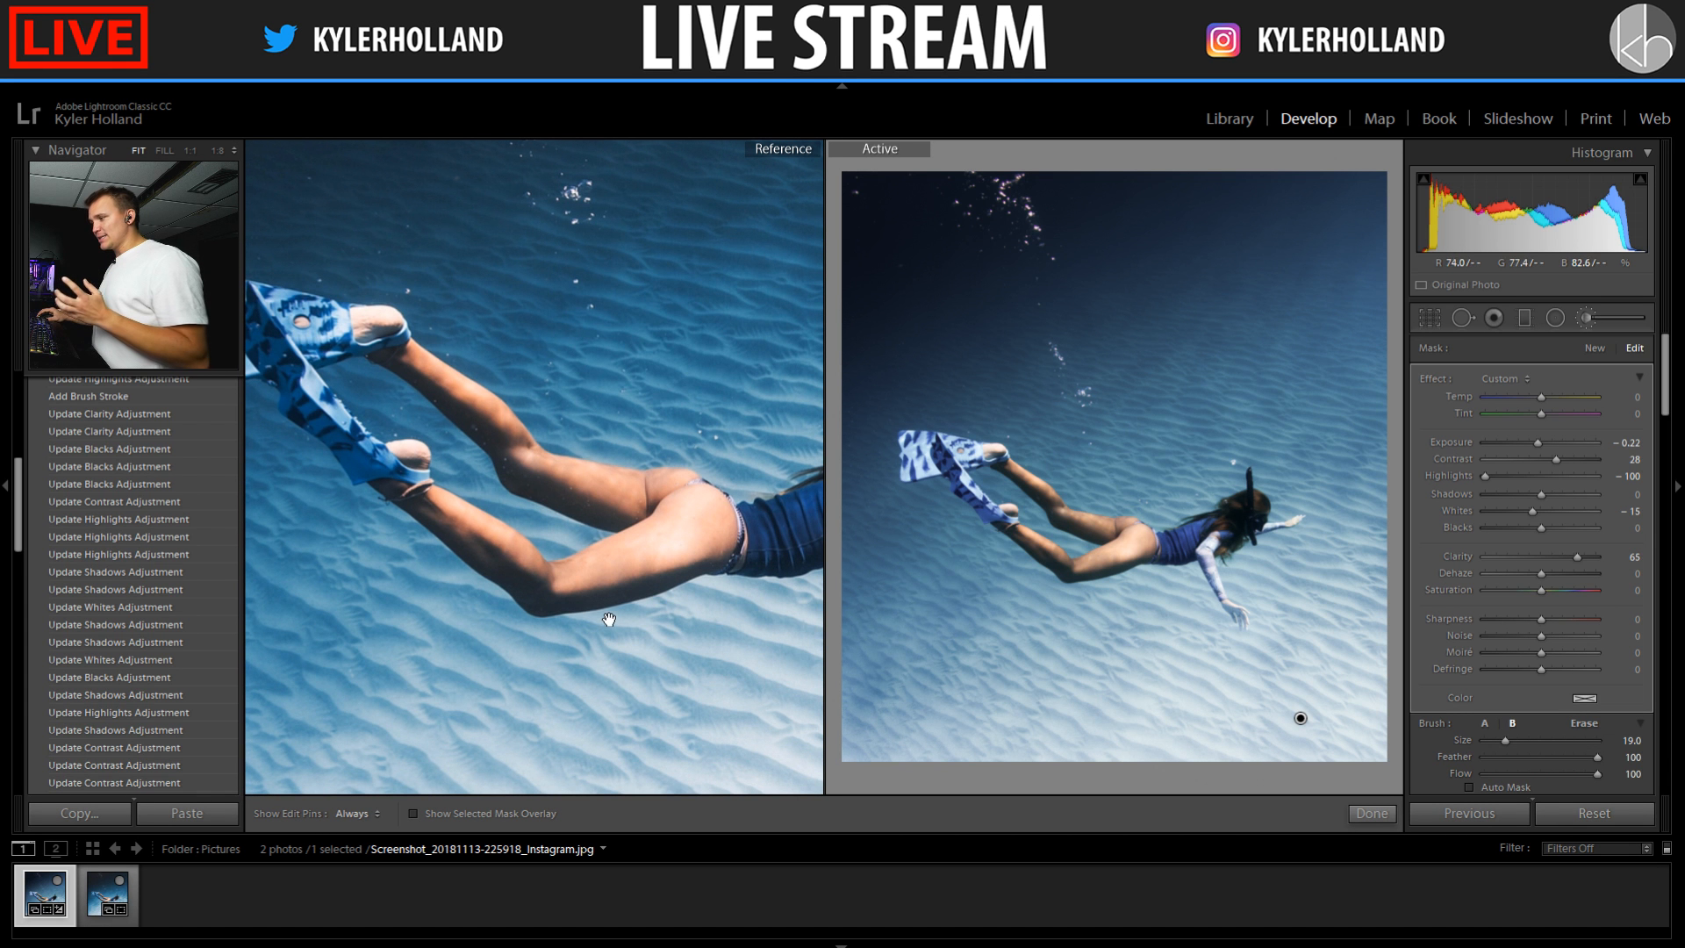
pyautogui.click(1080, 564)
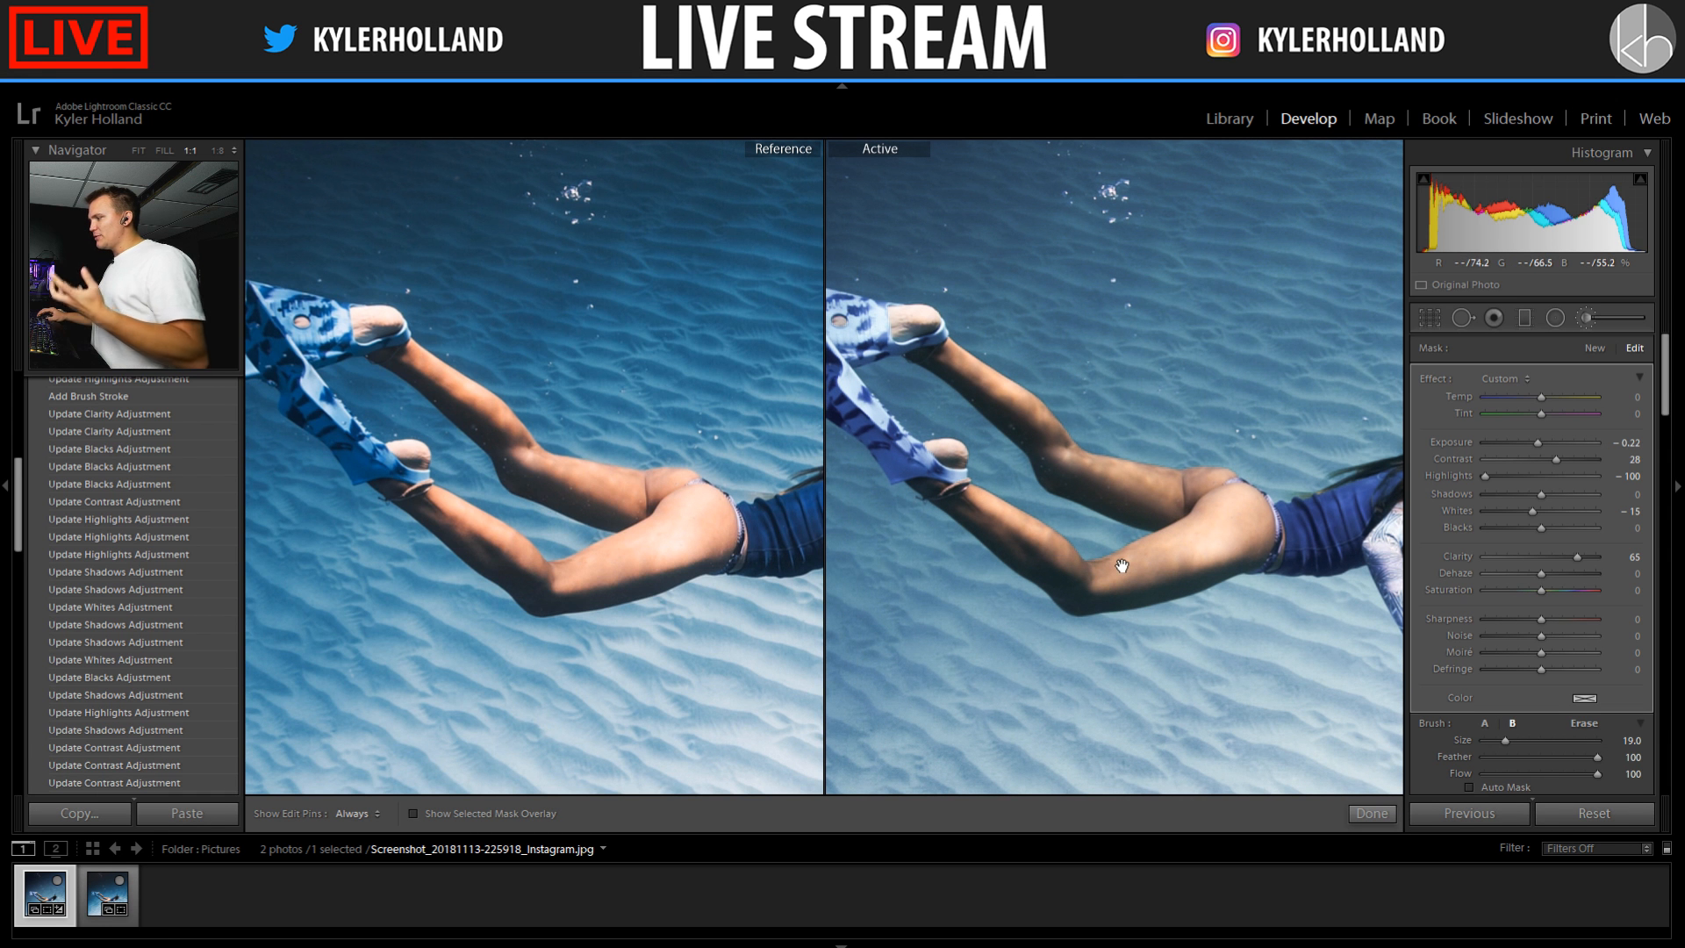
pyautogui.moveTo(1121, 566); pyautogui.dragTo(1158, 558)
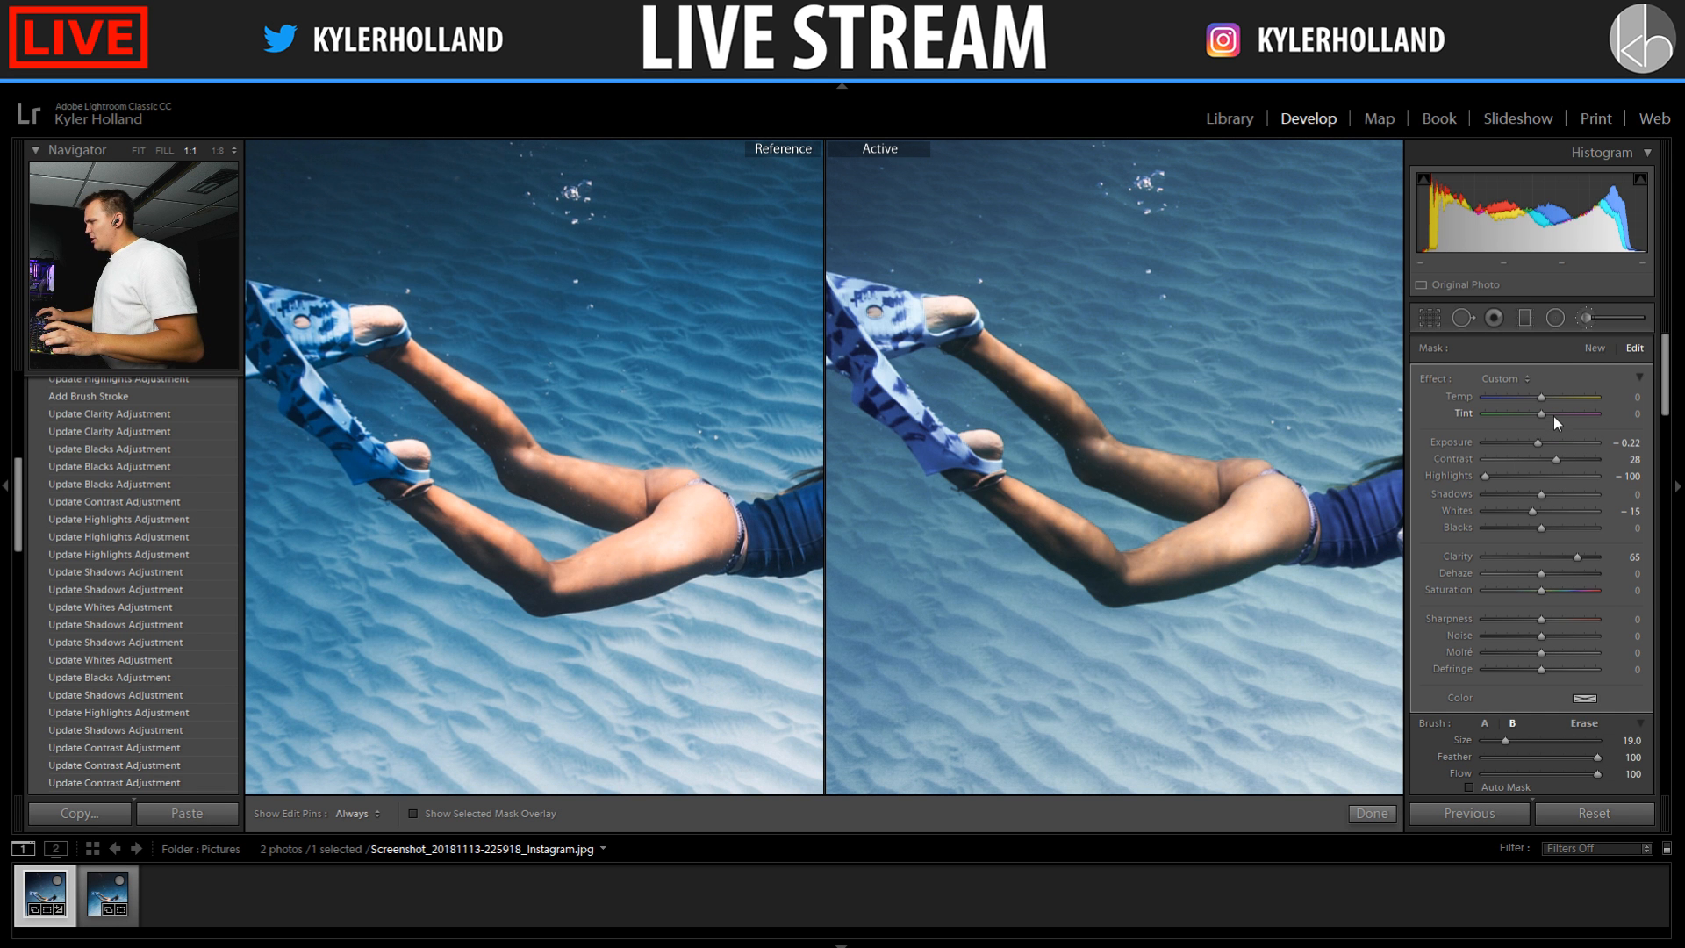
# Try a tint of -72 on the sand brush and a lower overall tint on the photo
pyautogui.moveTo(1546, 414); pyautogui.dragTo(1512, 414)
pyautogui.hotkey('ctrl', 'z')
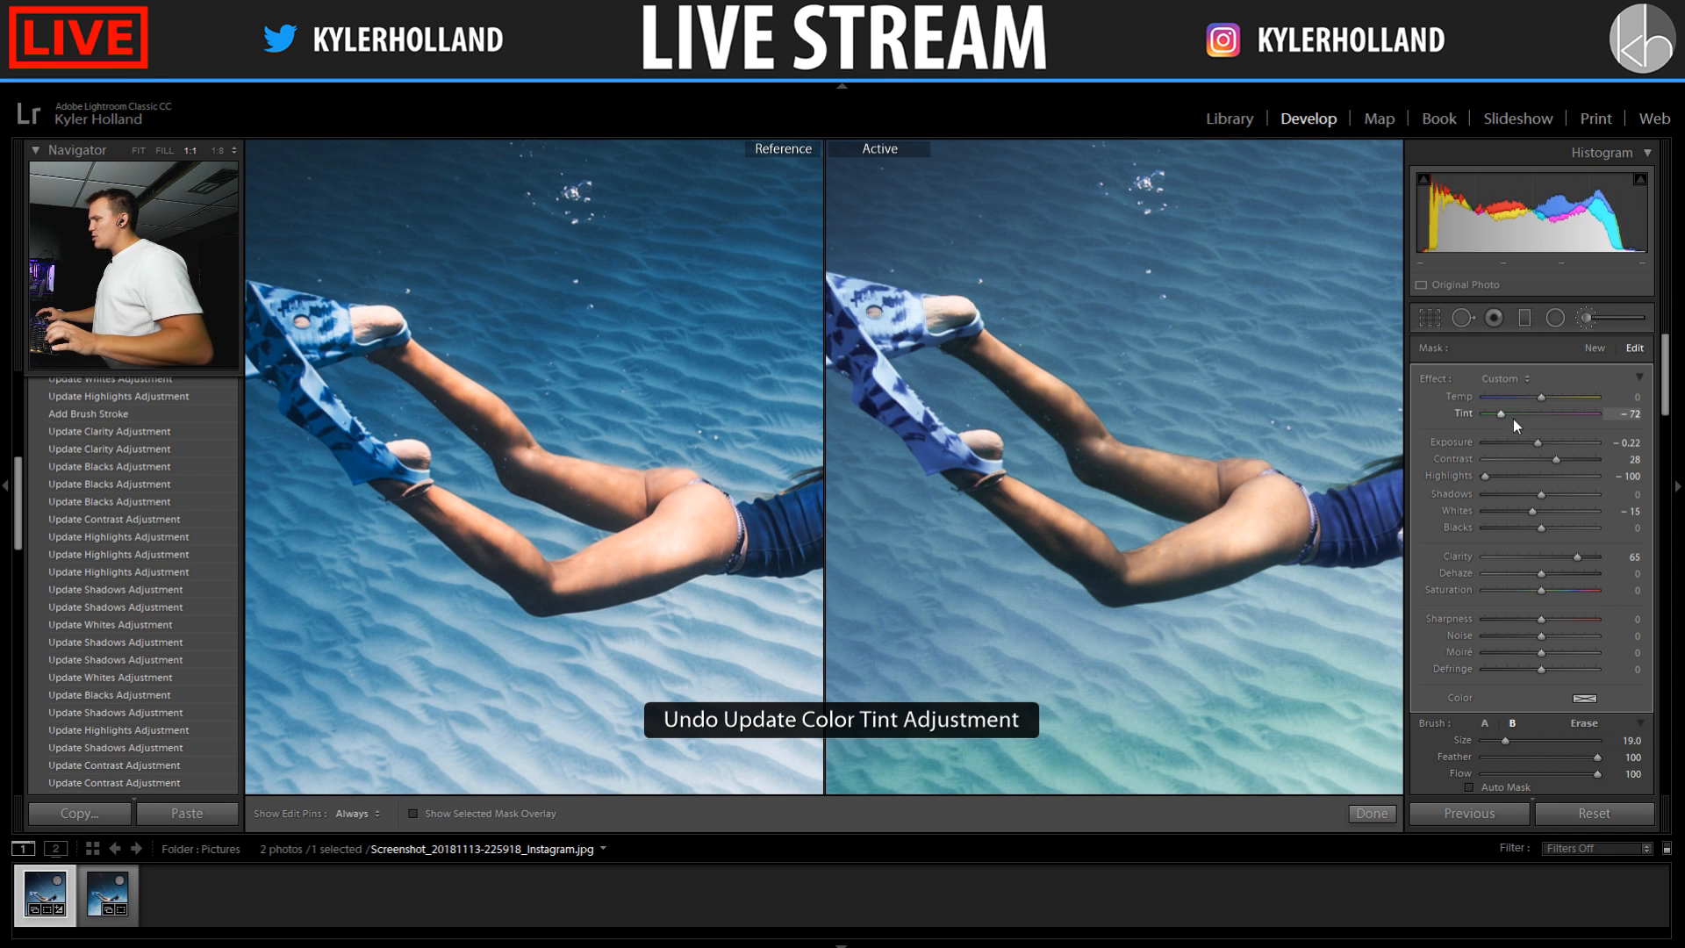
pyautogui.click(1584, 315)
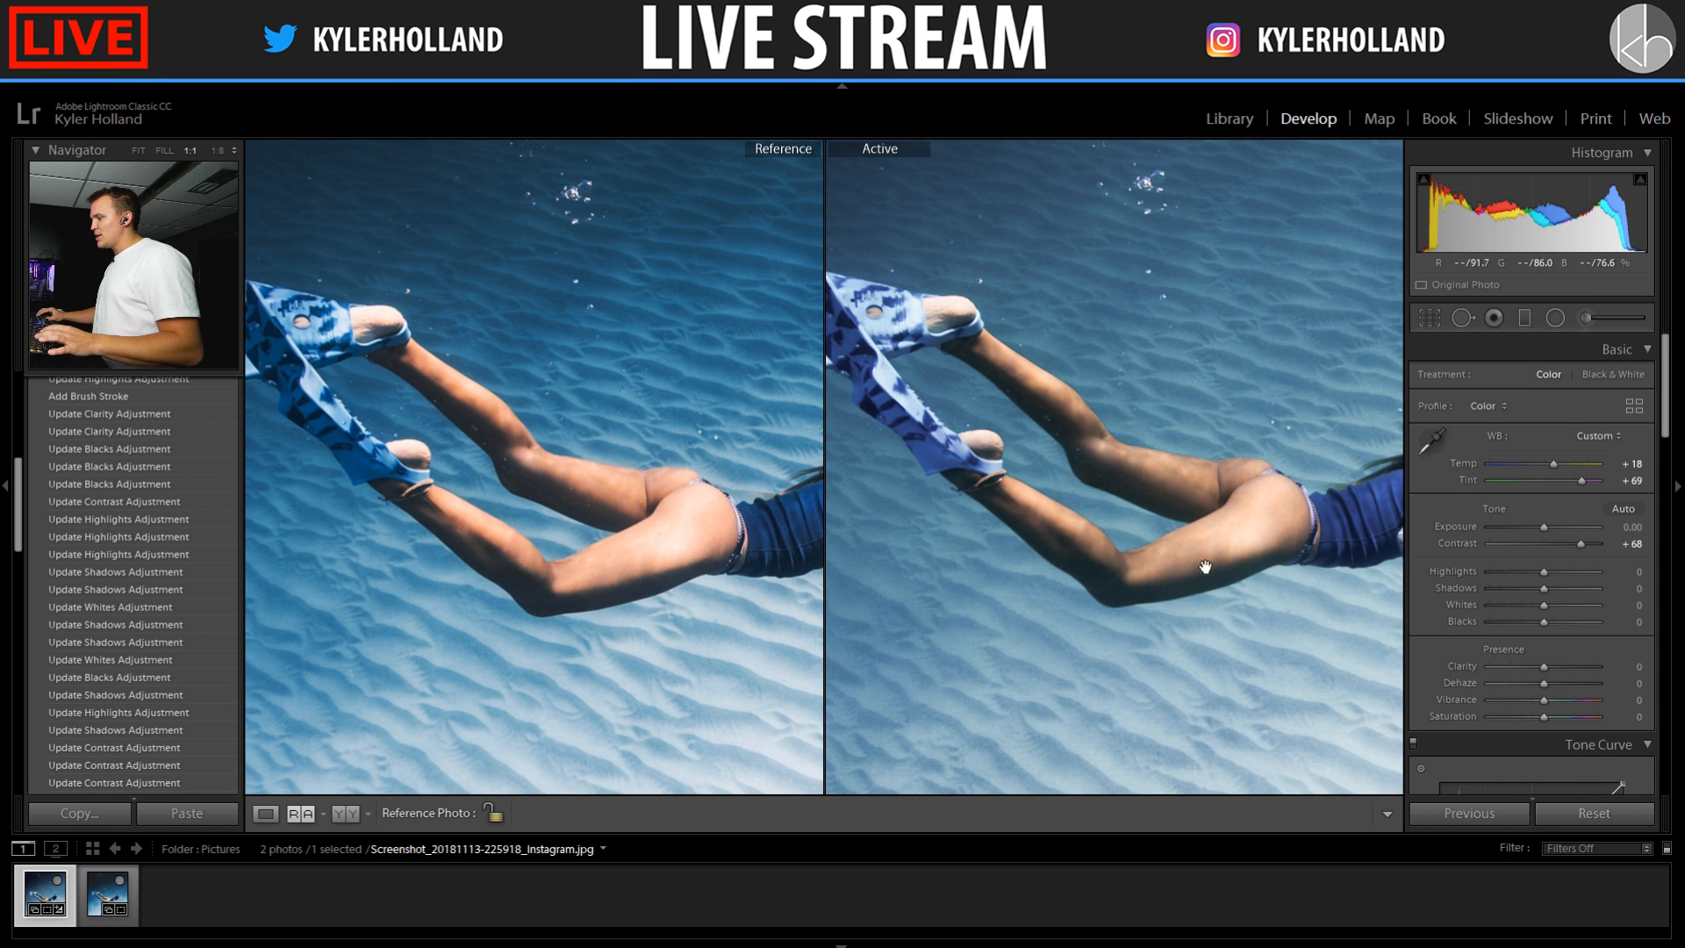
pyautogui.moveTo(1203, 569); pyautogui.dragTo(1079, 477)
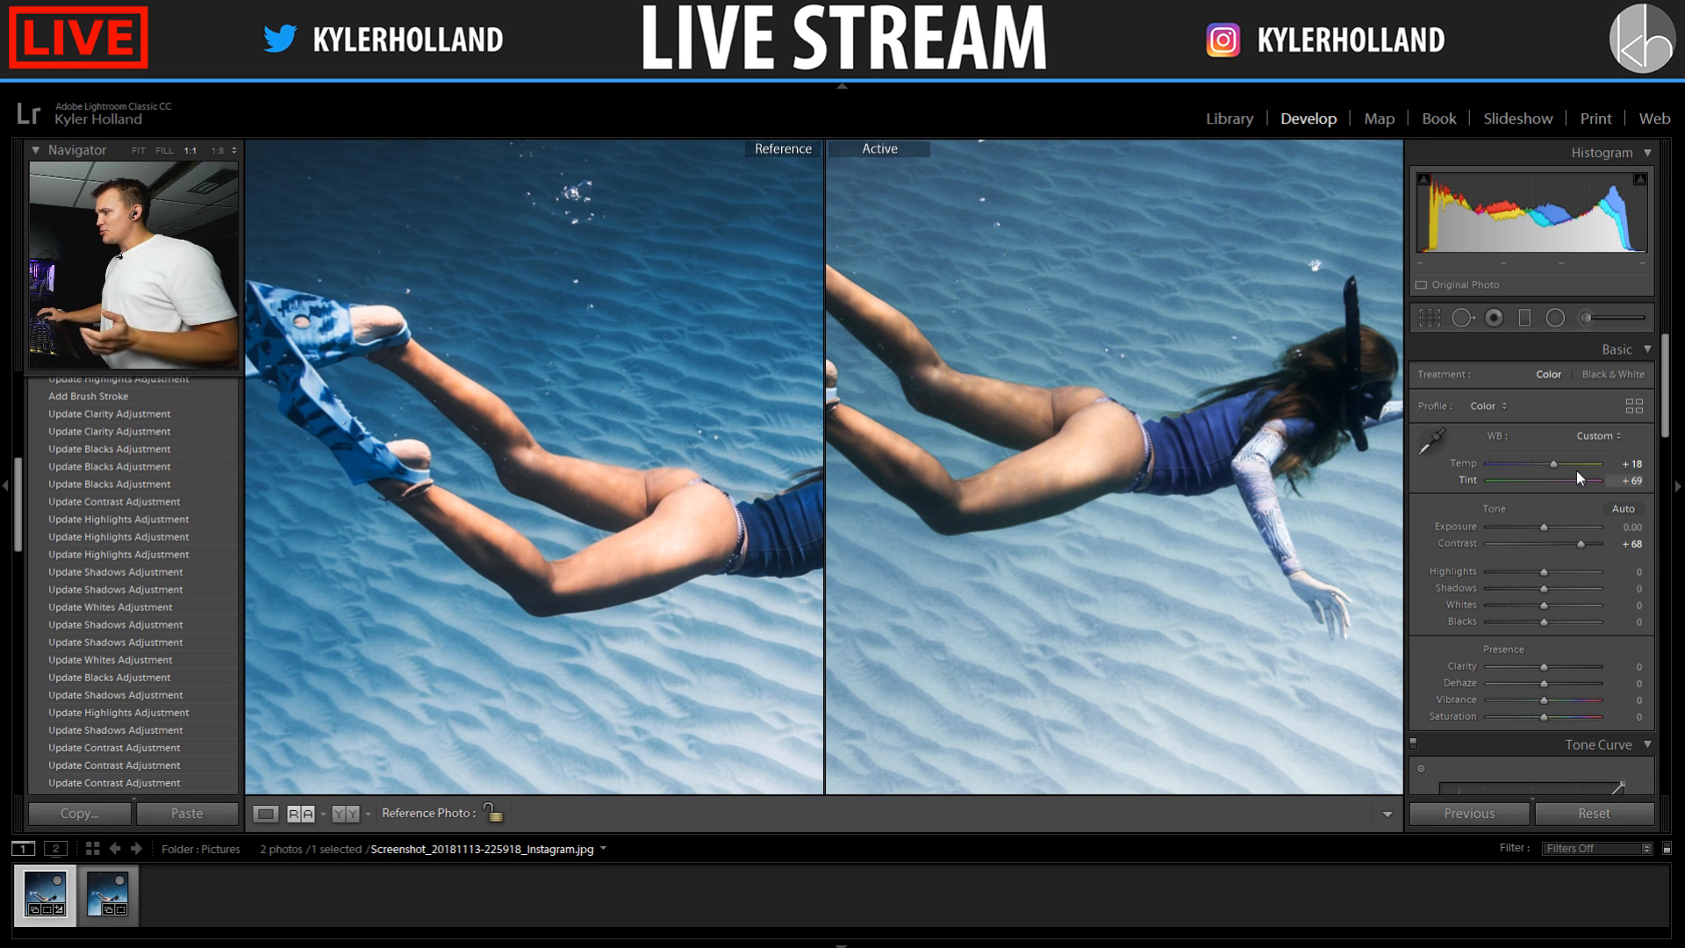
pyautogui.moveTo(1578, 481); pyautogui.dragTo(1492, 458)
pyautogui.hotkey('ctrl', 'z')
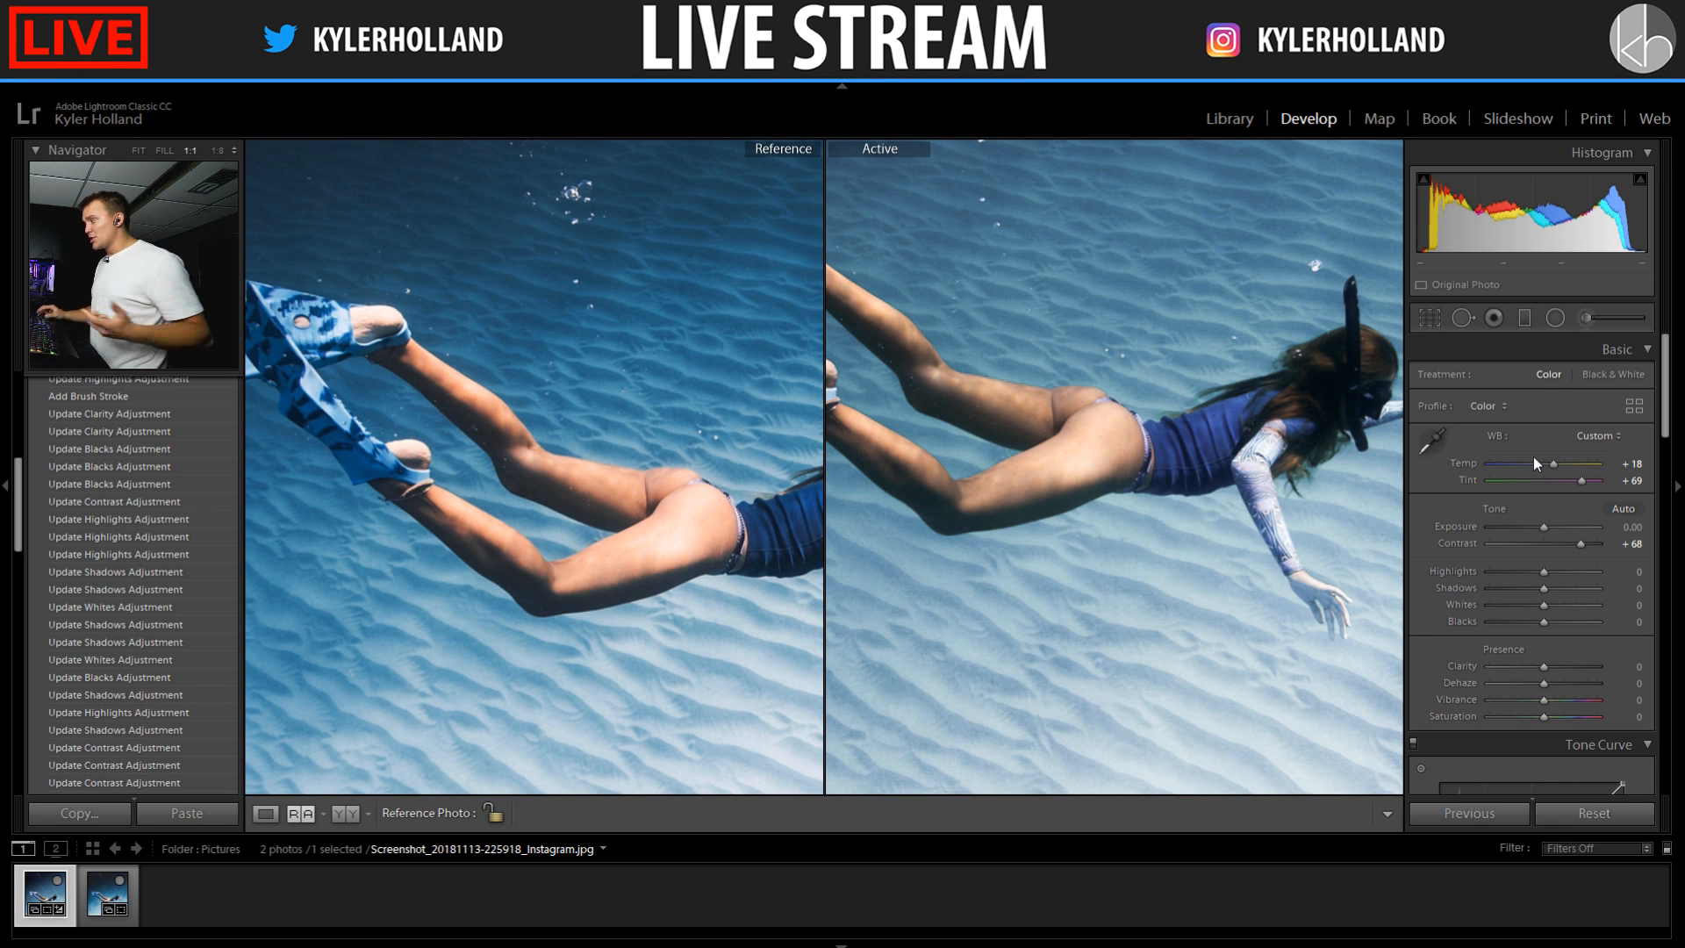
# Create a new adjustment brush with exposure 2.26 and paint it over the snorkeler's legs, reducing the brush size as needed
pyautogui.click(1590, 316)
pyautogui.moveTo(1090, 453); pyautogui.dragTo(1211, 472)
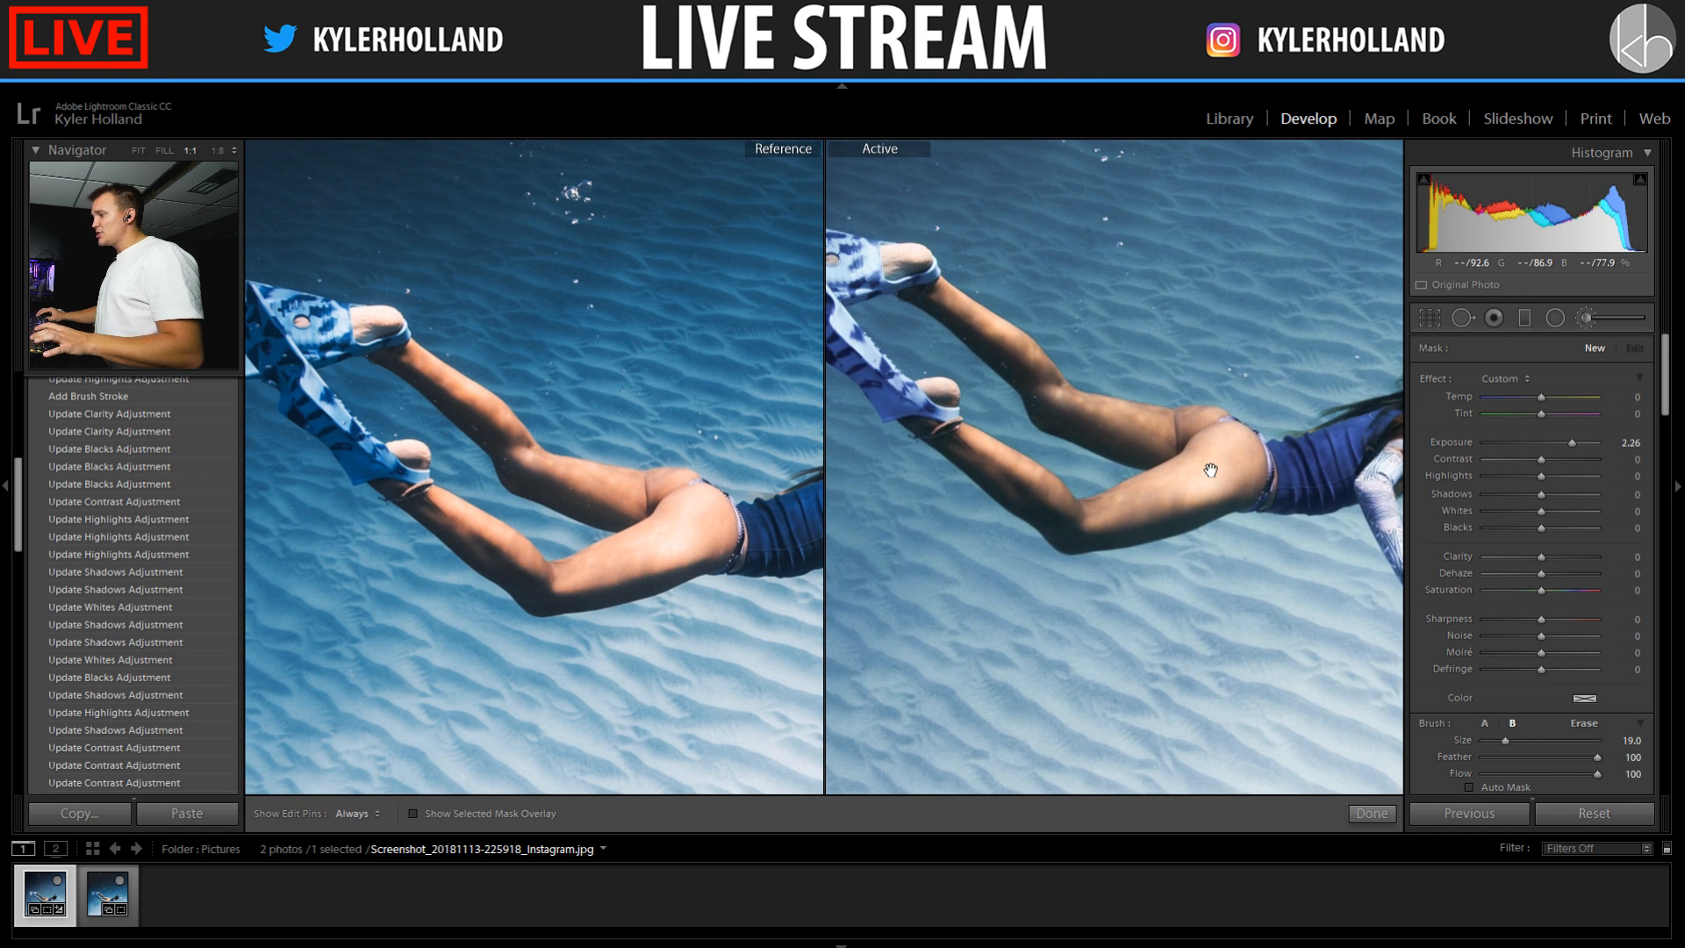
pyautogui.scroll(-3, 1211, 472)
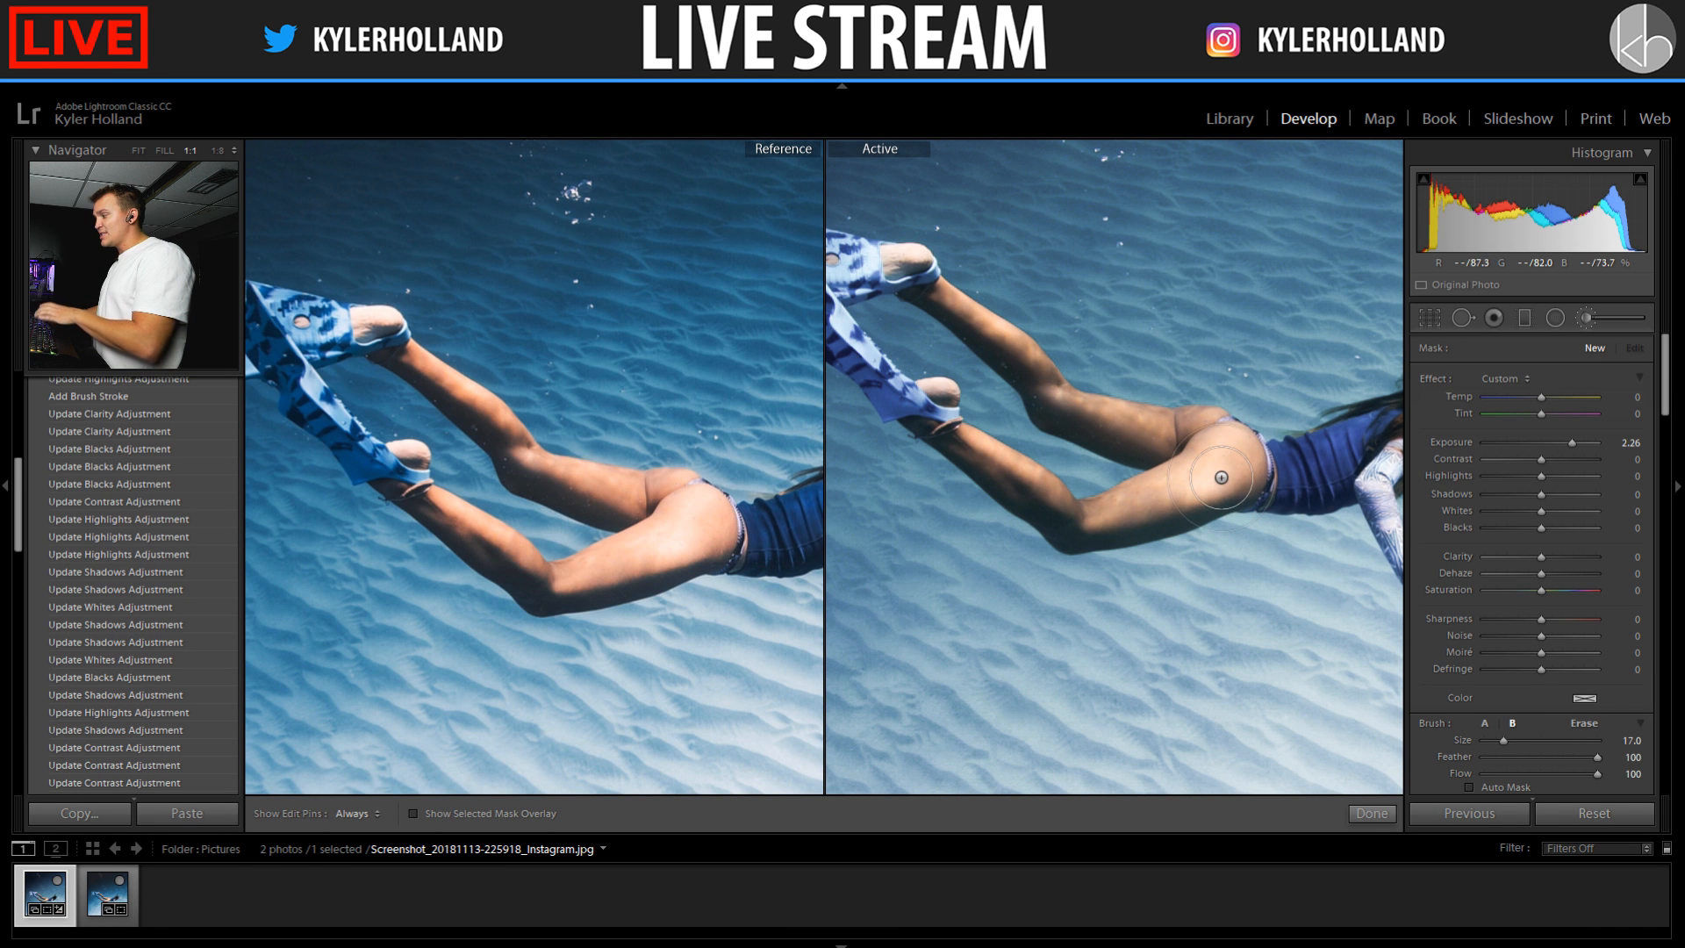
pyautogui.moveTo(1231, 477)
pyautogui.mouseDown()
pyautogui.moveTo(1065, 529)
pyautogui.moveTo(1091, 521)
pyautogui.moveTo(999, 481)
pyautogui.moveTo(936, 391)
pyautogui.mouseUp()
pyautogui.scroll(-2, 1052, 513)
pyautogui.moveTo(1215, 438)
pyautogui.mouseDown()
pyautogui.moveTo(1102, 427)
pyautogui.moveTo(1129, 437)
pyautogui.moveTo(1045, 399)
pyautogui.moveTo(1004, 336)
pyautogui.moveTo(908, 264)
pyautogui.mouseUp()
pyautogui.press('h')
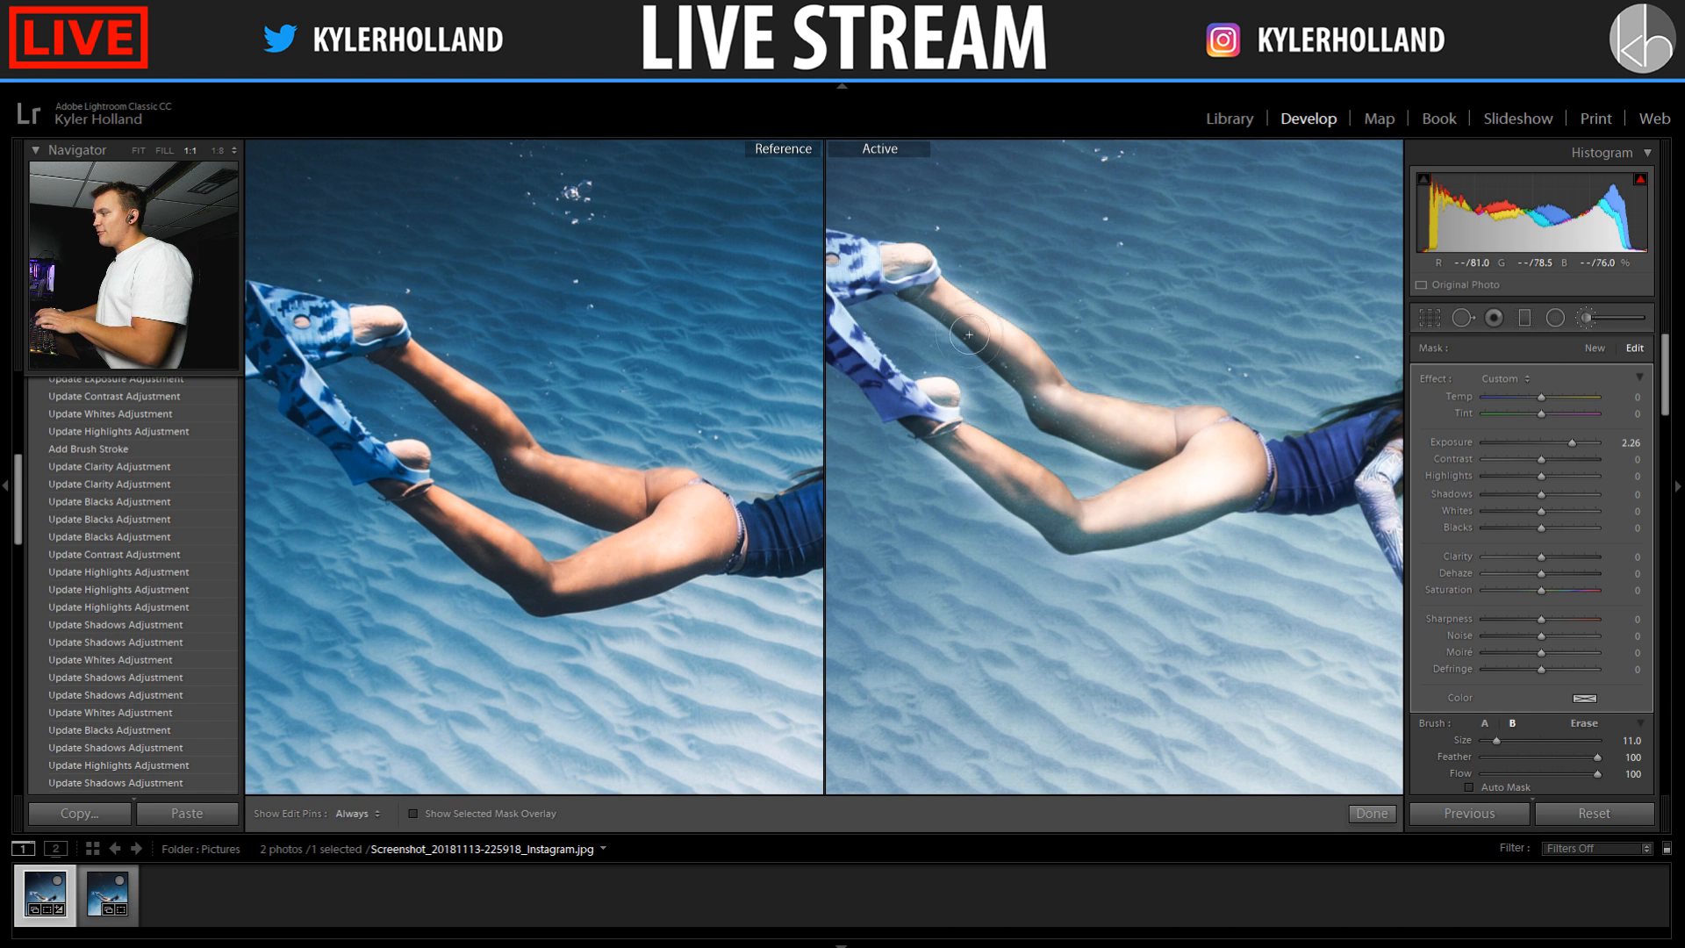
# Extend the skin brush mask over both of the snorkeler's hands with a brush size of 3
pyautogui.moveTo(1147, 493); pyautogui.dragTo(825, 436)
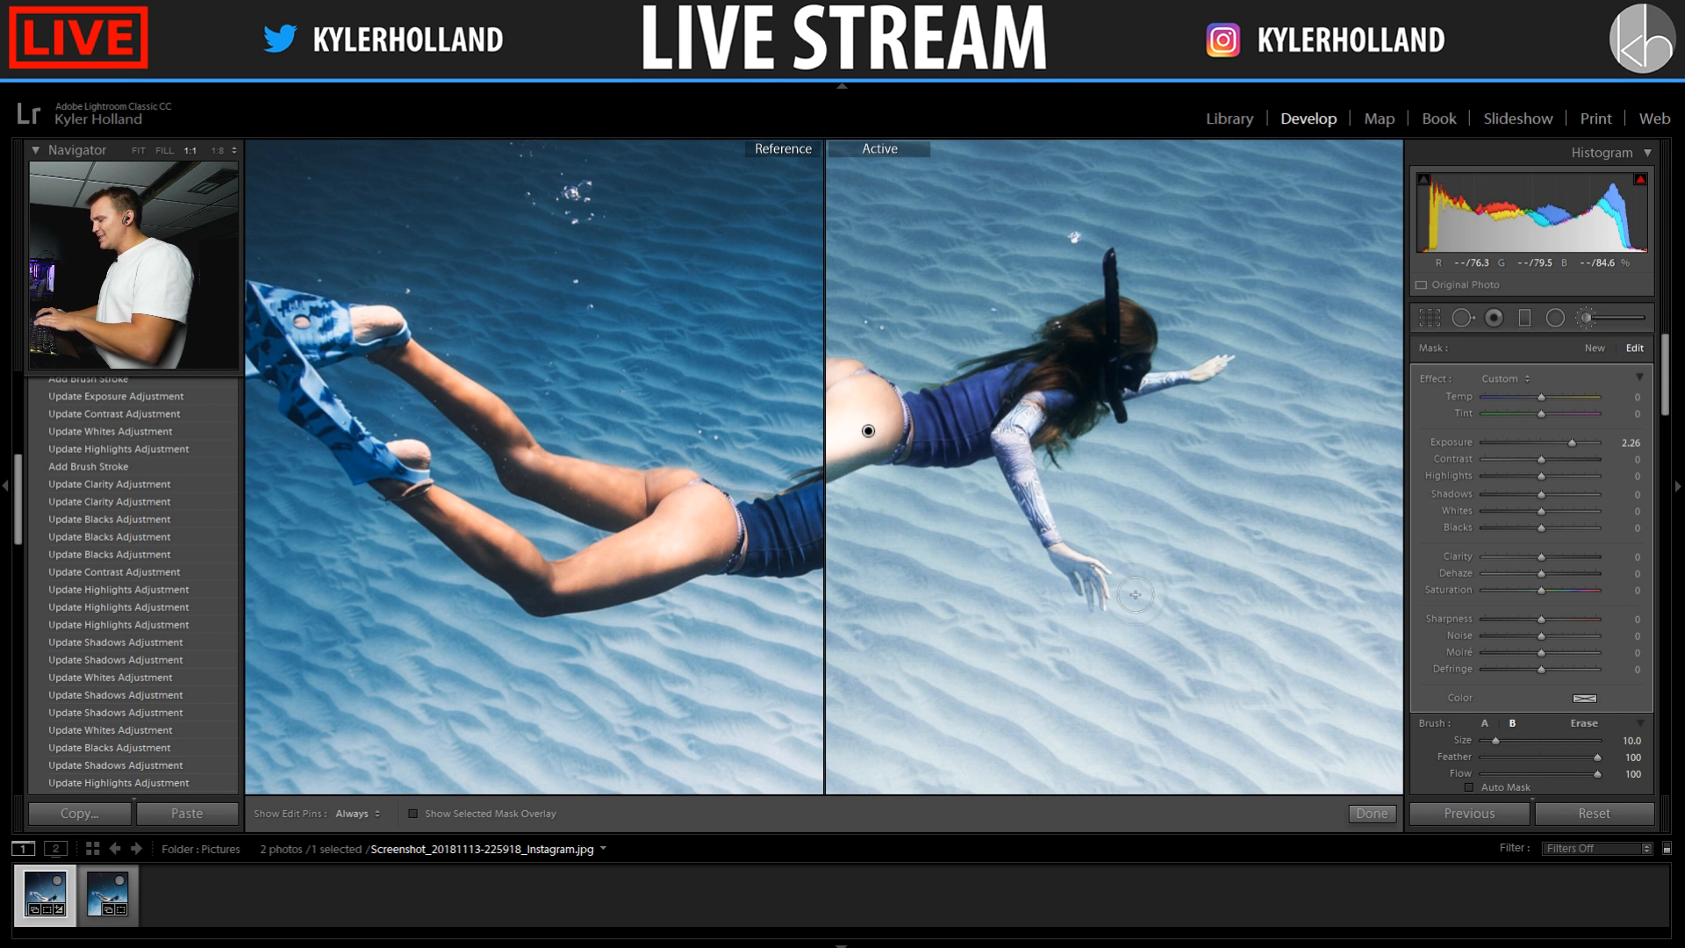
pyautogui.scroll(-4, 1093, 570)
pyautogui.scroll(-1, 1089, 562)
pyautogui.moveTo(1090, 561); pyautogui.dragTo(1060, 548)
pyautogui.press('h')
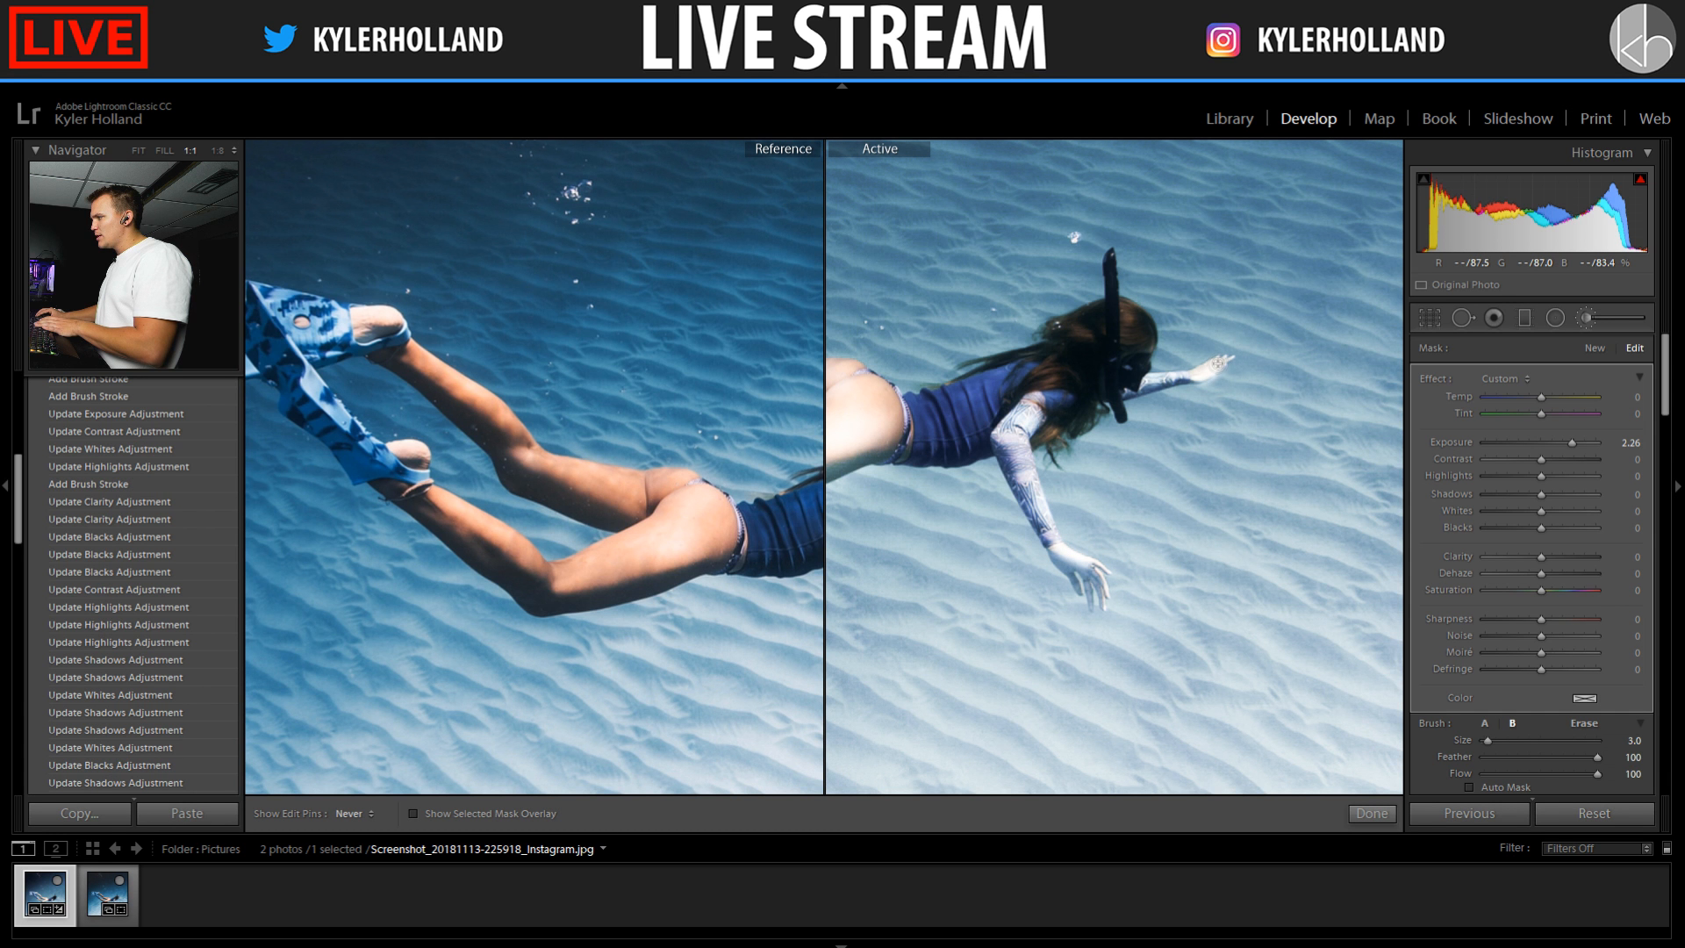
pyautogui.moveTo(1218, 361); pyautogui.dragTo(1209, 367)
pyautogui.moveTo(1018, 421); pyautogui.dragTo(1275, 461)
# Reset the skin brush's exposure to 0 and leave its colour tint unset
pyautogui.click(1133, 428)
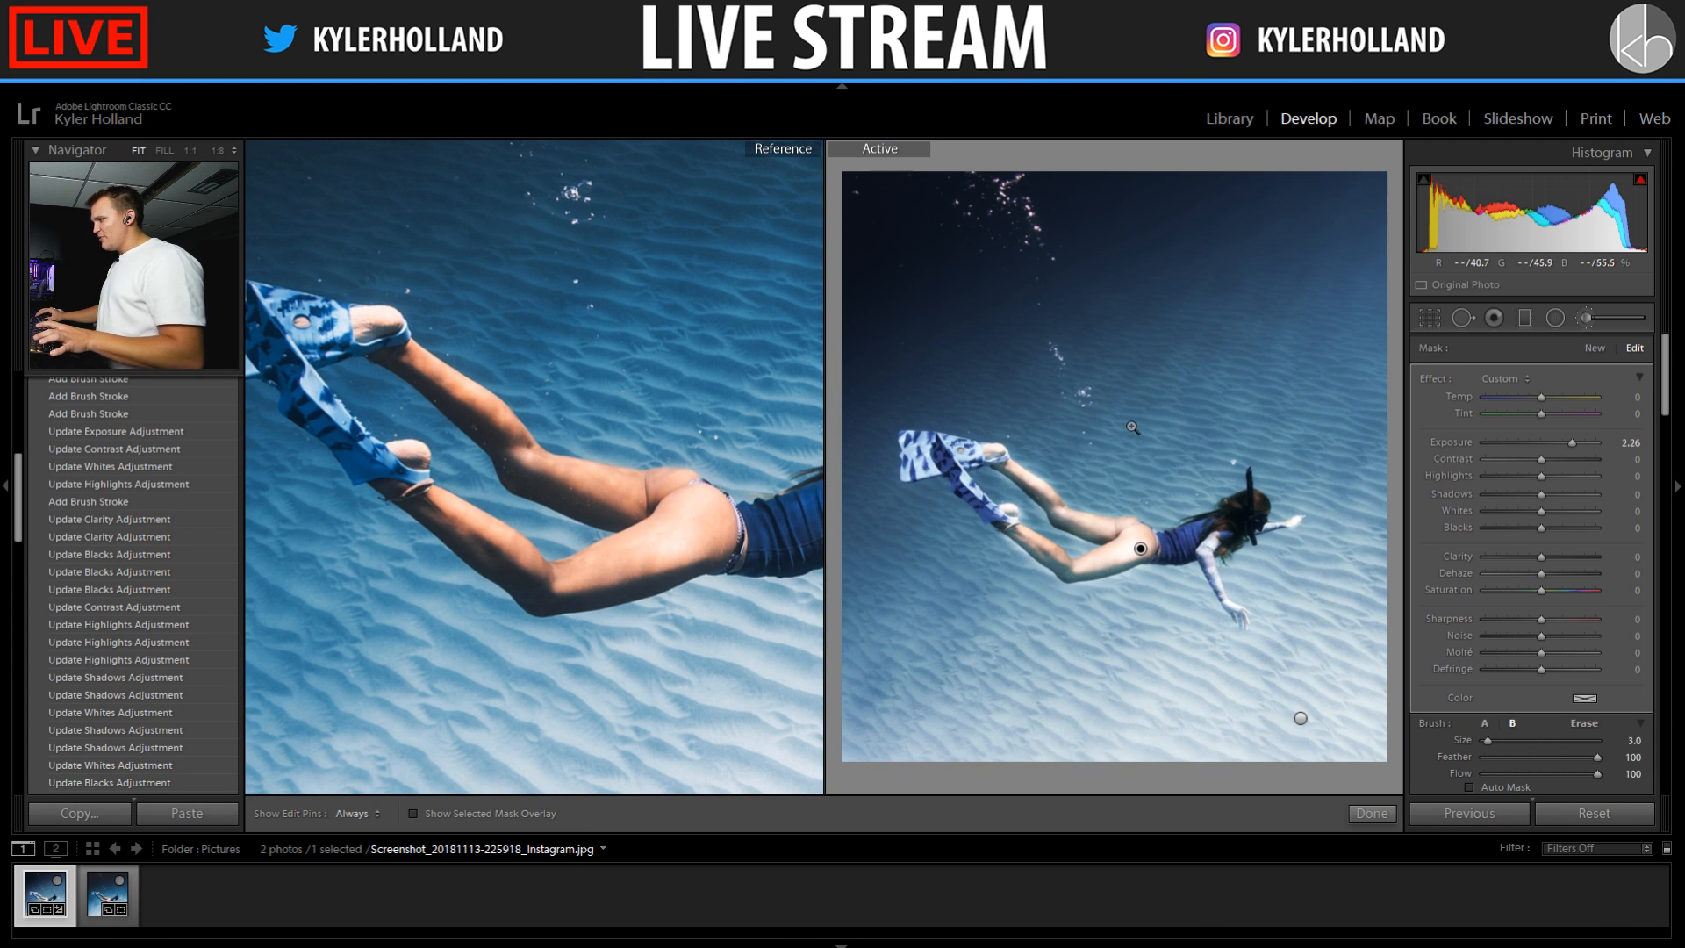
pyautogui.click(1171, 506)
pyautogui.doubleClick(1535, 441)
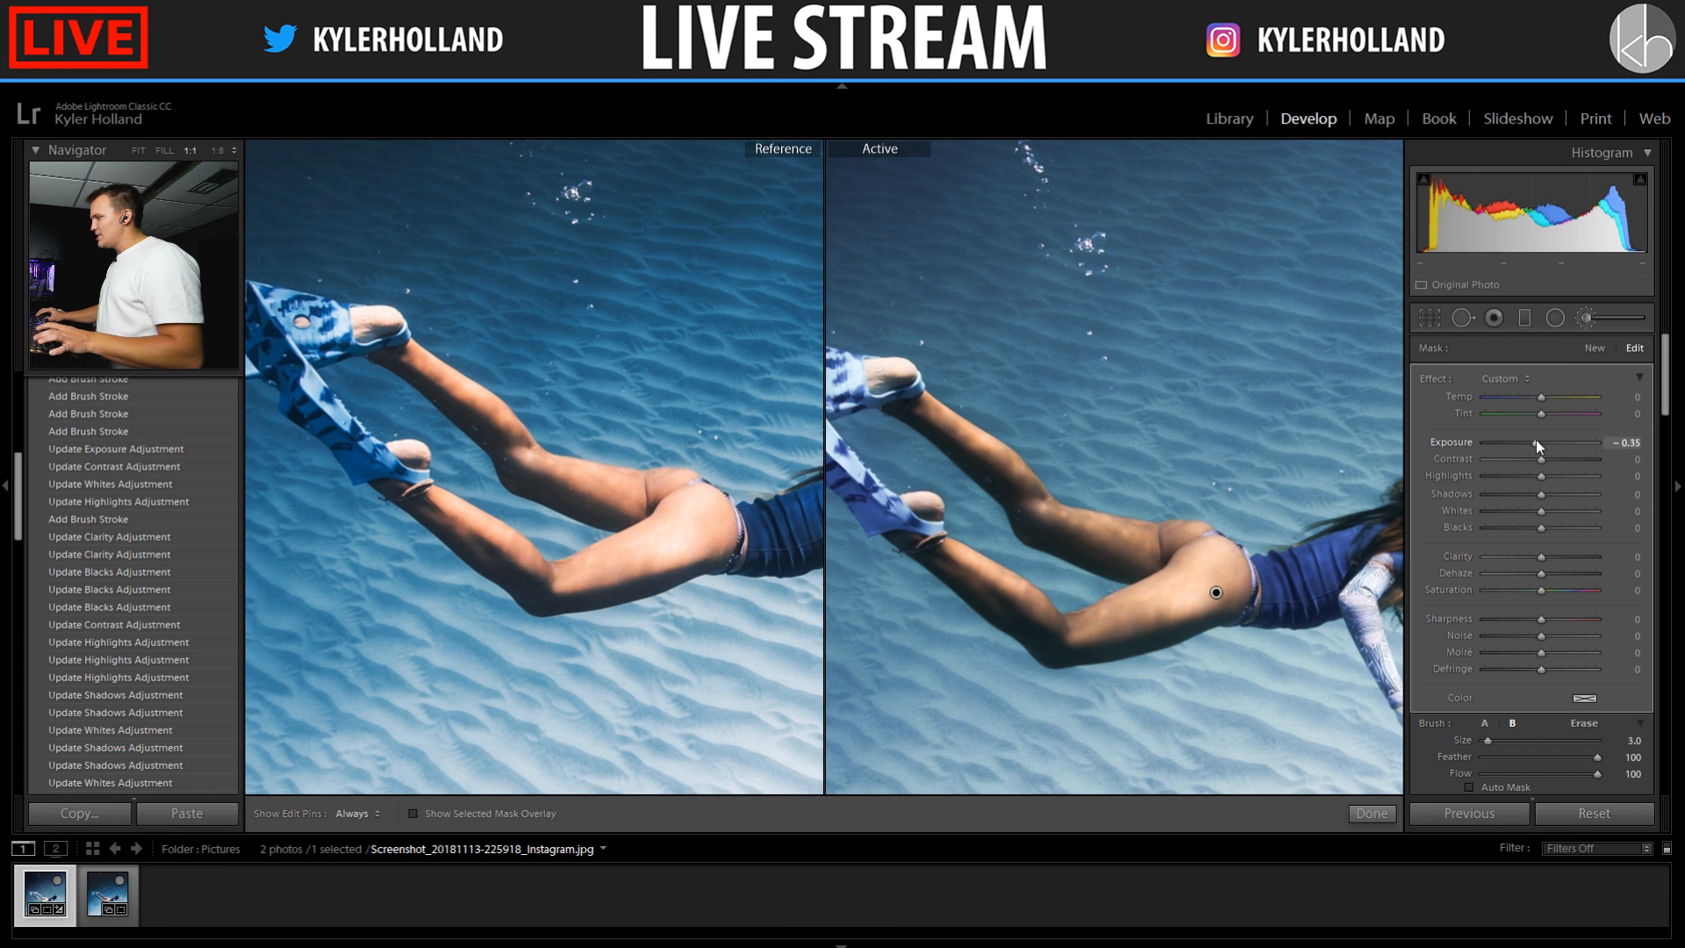
pyautogui.click(1585, 697)
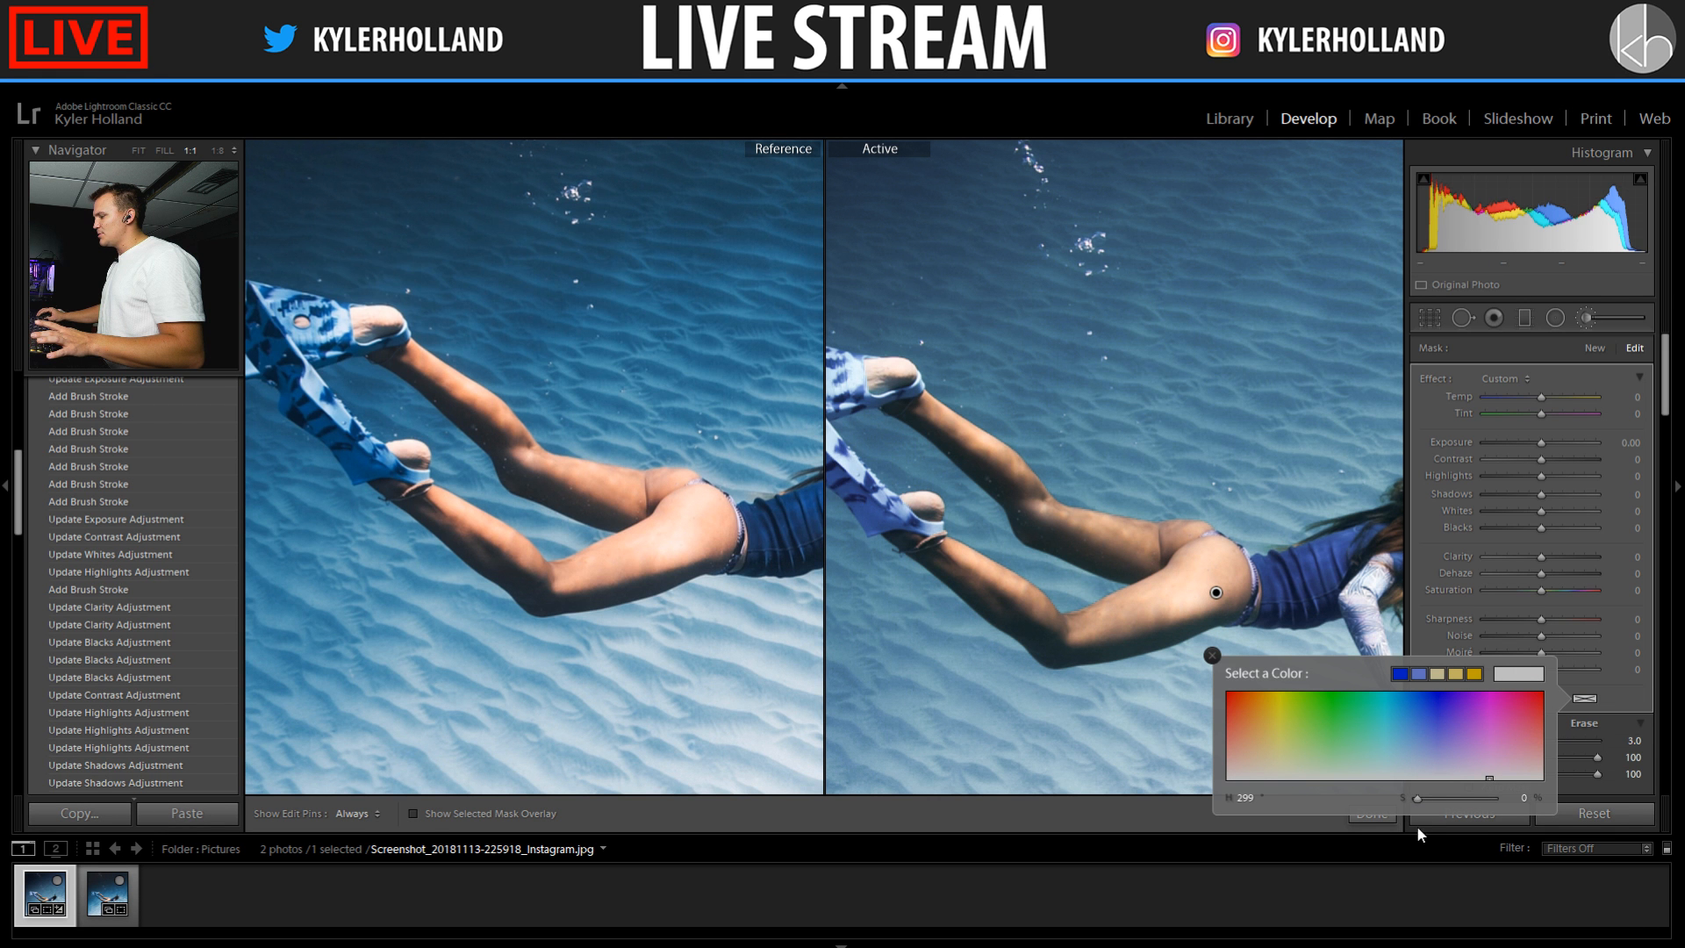
pyautogui.click(1616, 696)
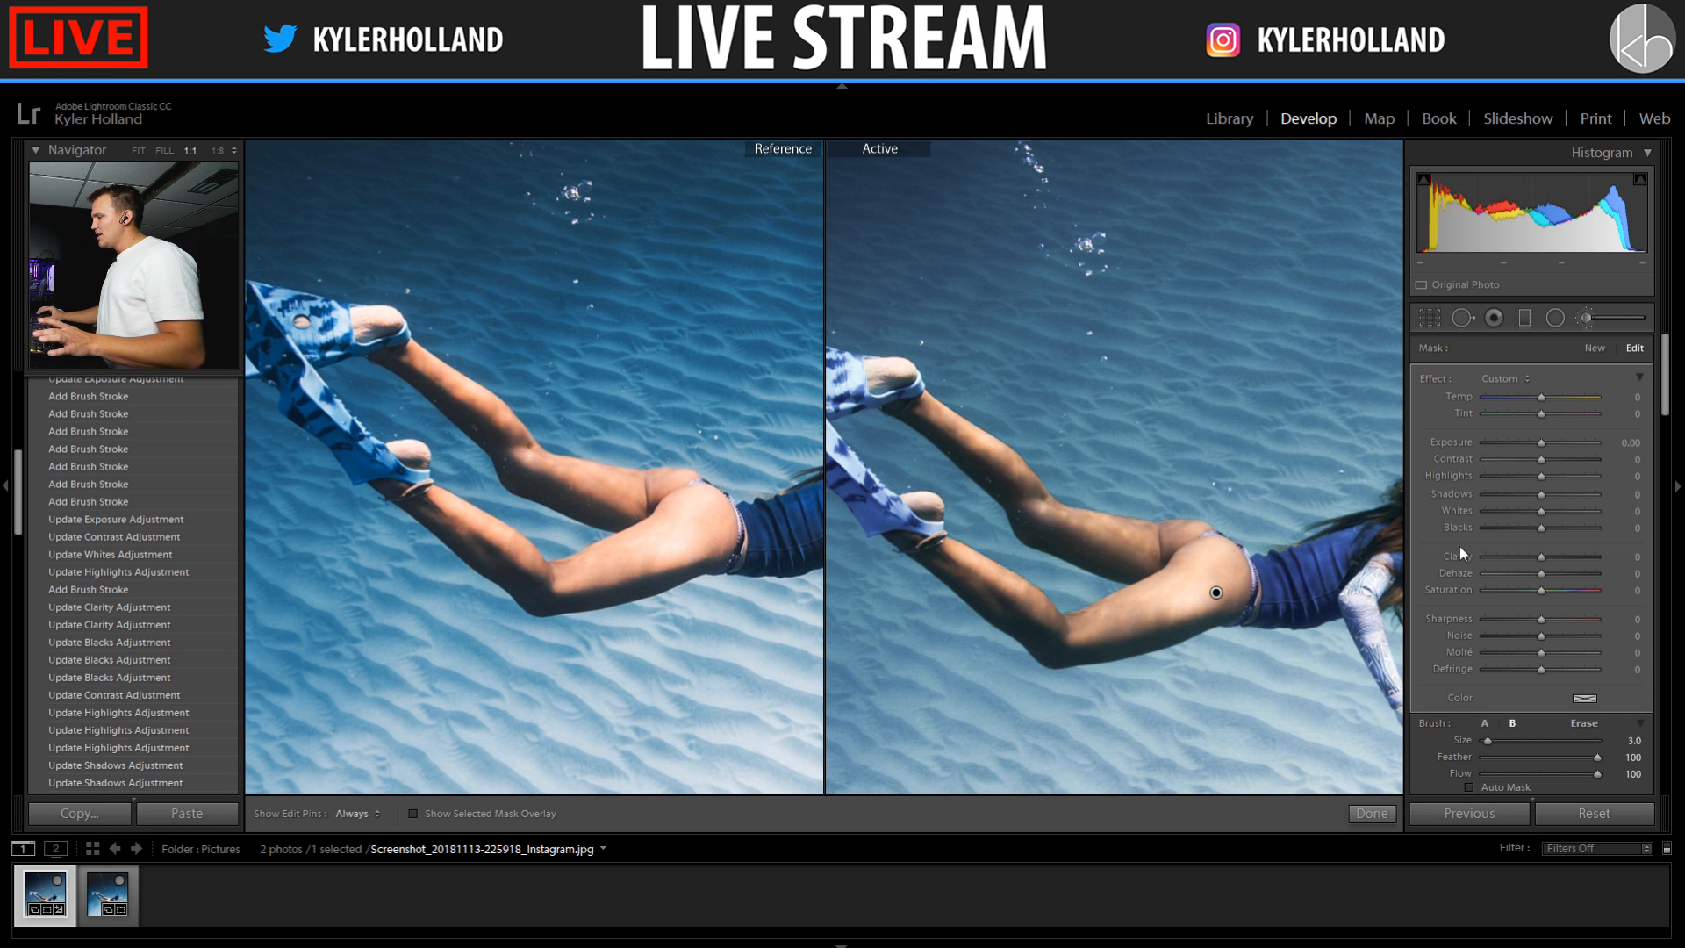
# Set the skin brush's temperature to 21, tint to 51, exposure to 0.22 and highlights to 100
pyautogui.moveTo(1541, 395)
pyautogui.mouseDown()
pyautogui.moveTo(1560, 397)
pyautogui.moveTo(1524, 399)
pyautogui.moveTo(1553, 398)
pyautogui.mouseUp()
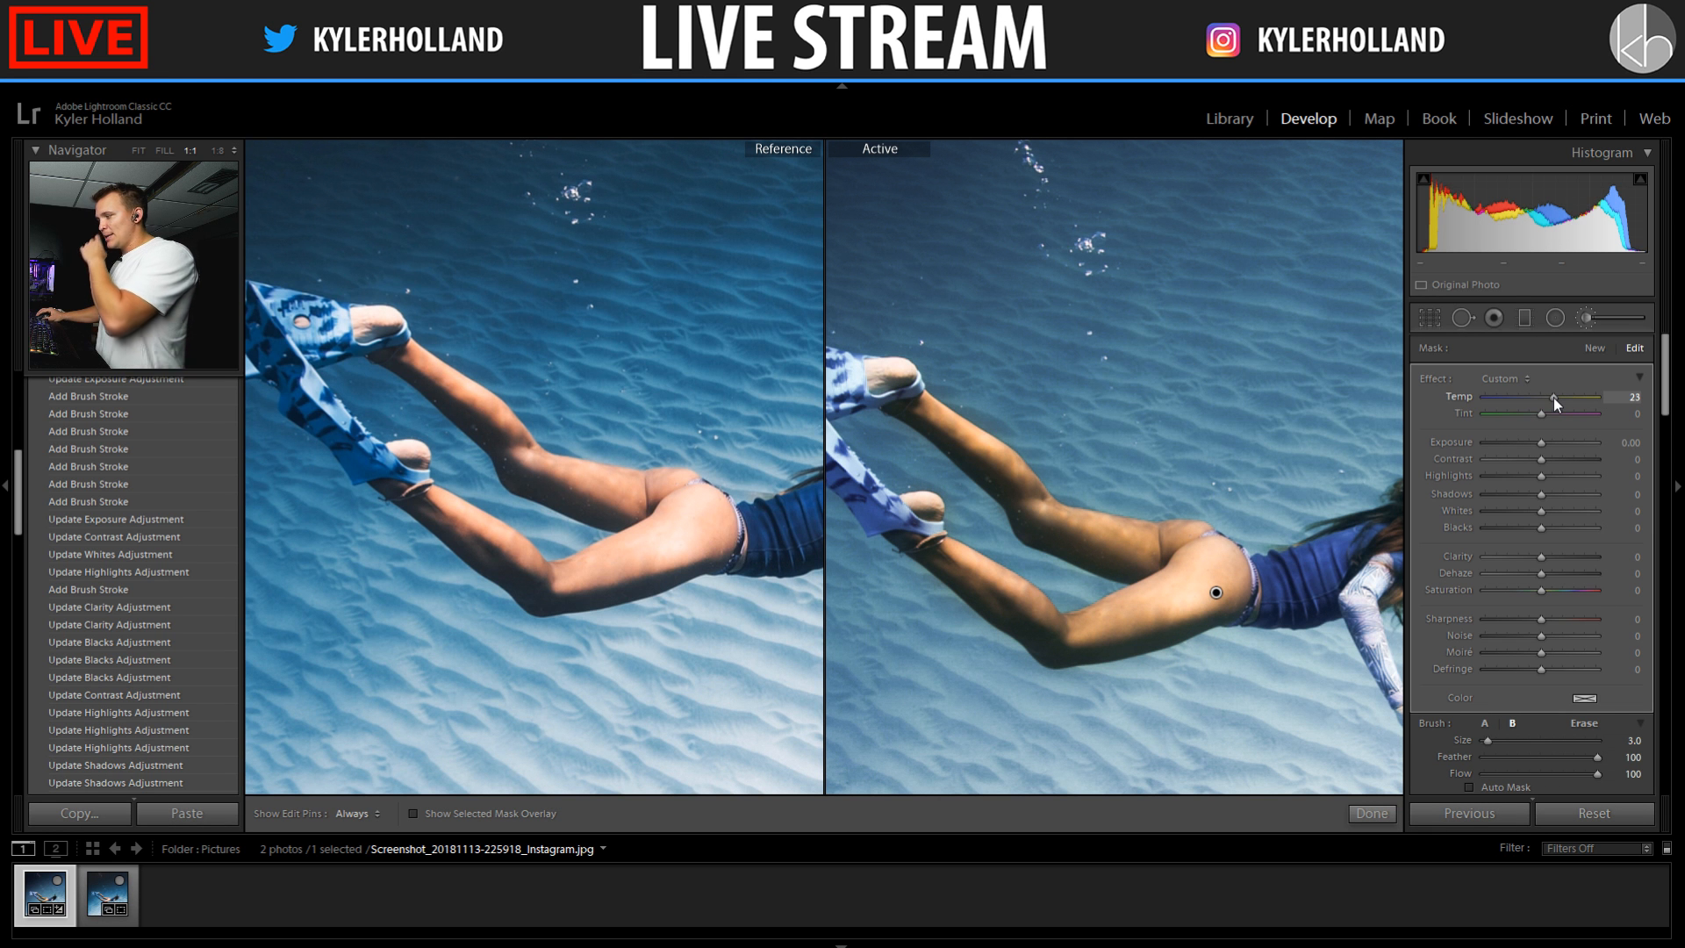
pyautogui.moveTo(1552, 398); pyautogui.dragTo(1553, 397)
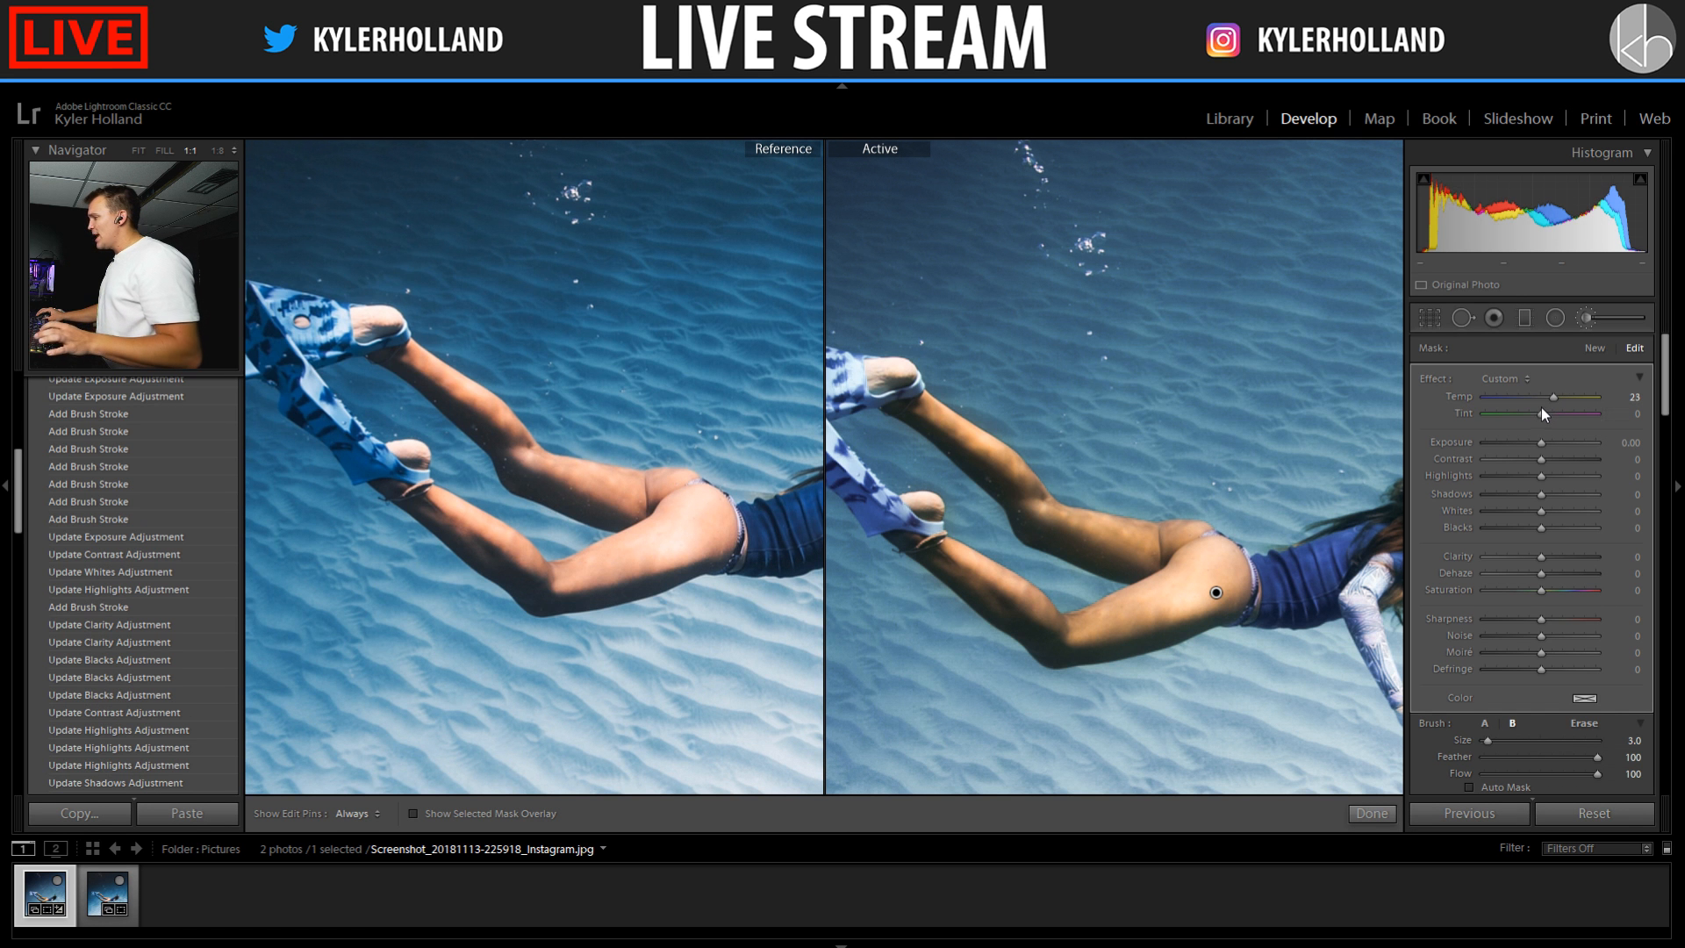
pyautogui.moveTo(1553, 412); pyautogui.dragTo(1569, 413)
pyautogui.moveTo(1553, 397); pyautogui.dragTo(1552, 398)
pyautogui.moveTo(1541, 443); pyautogui.dragTo(1544, 443)
pyautogui.moveTo(1541, 477); pyautogui.dragTo(1596, 476)
# Create a develop preset named after the photographer in the KH PACK 1 group, additionally including Graduated Filters, Clarity and Sharpening
pyautogui.click(427, 681)
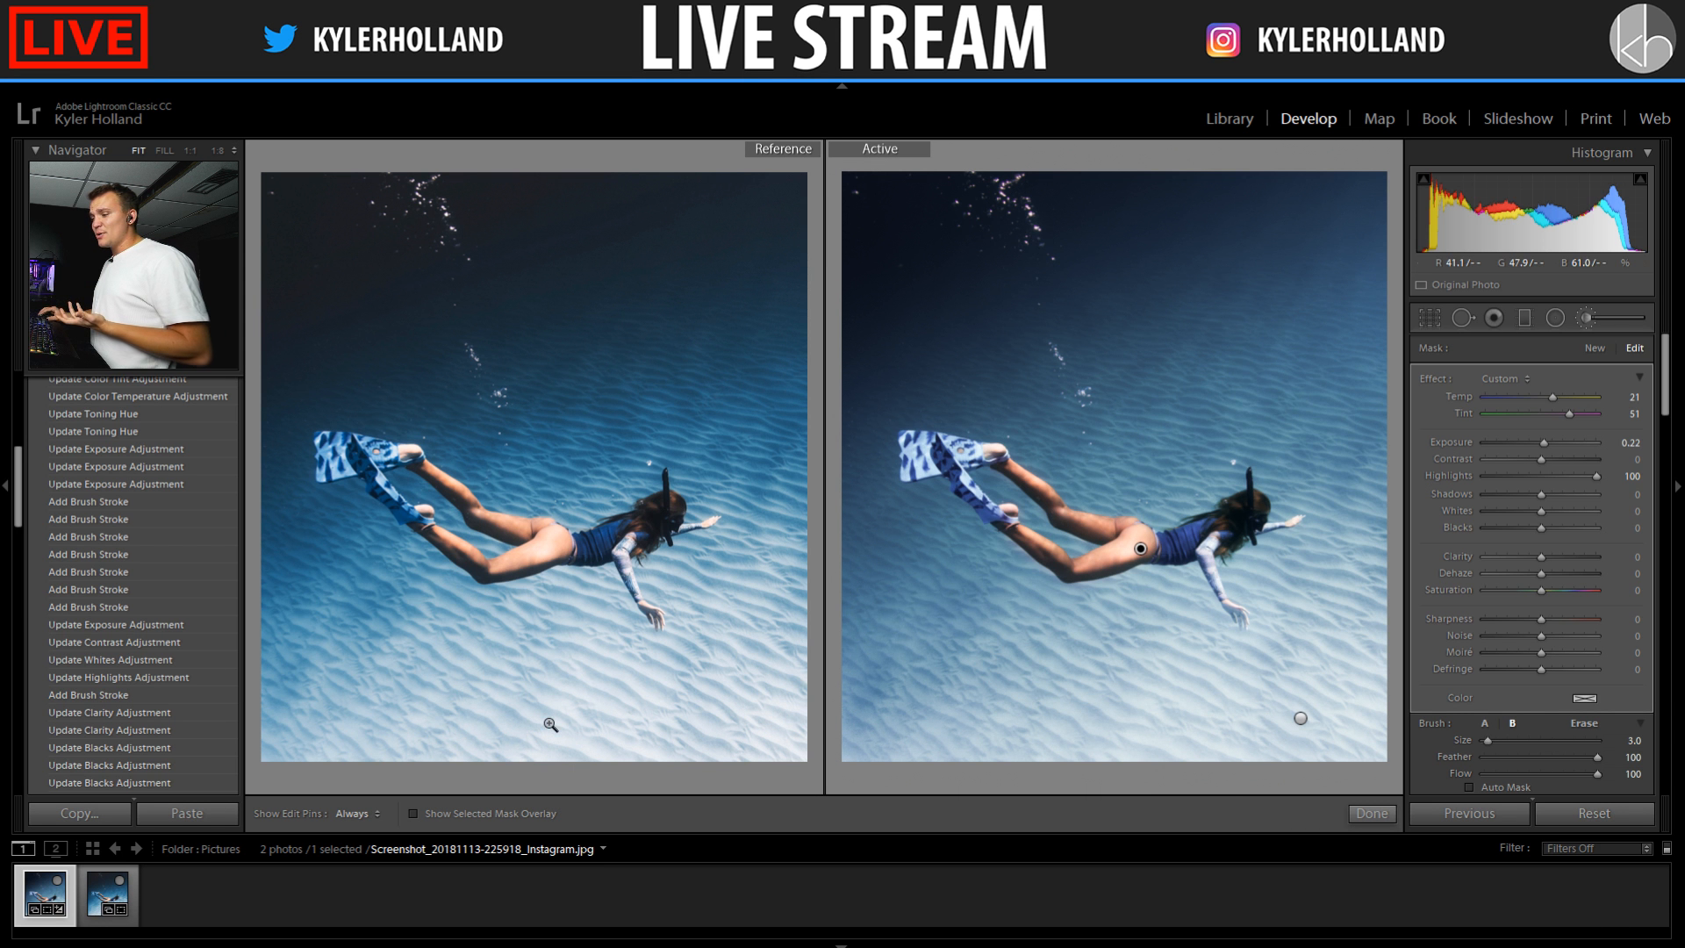
pyautogui.scroll(5, 88, 391)
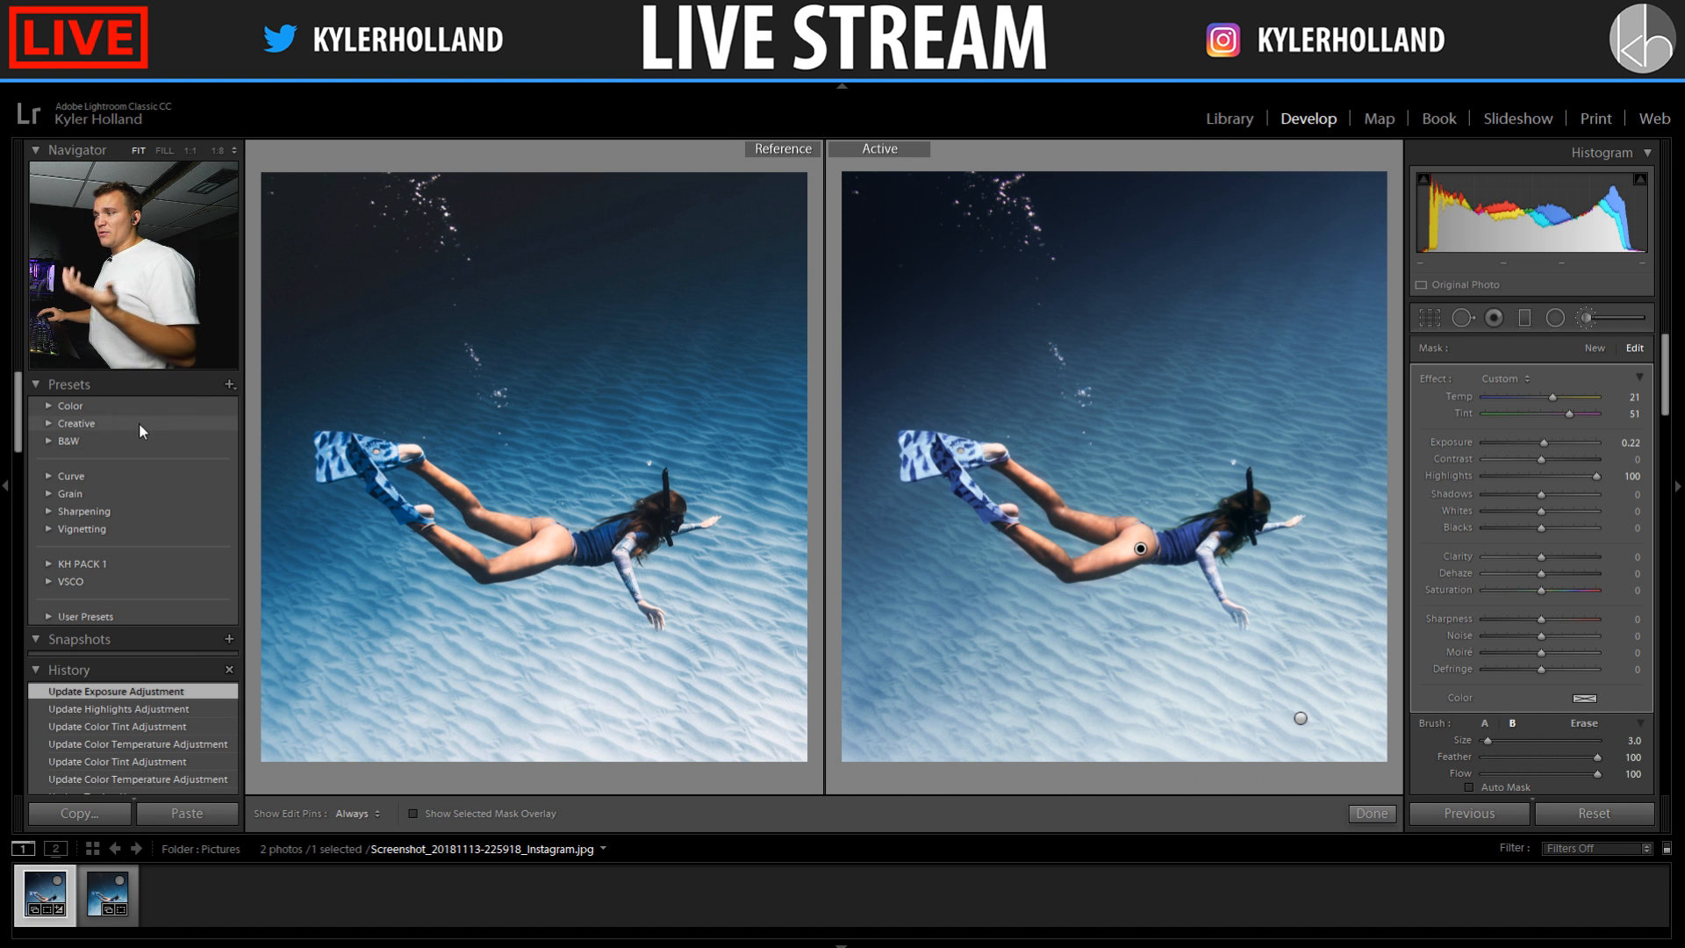
pyautogui.click(229, 384)
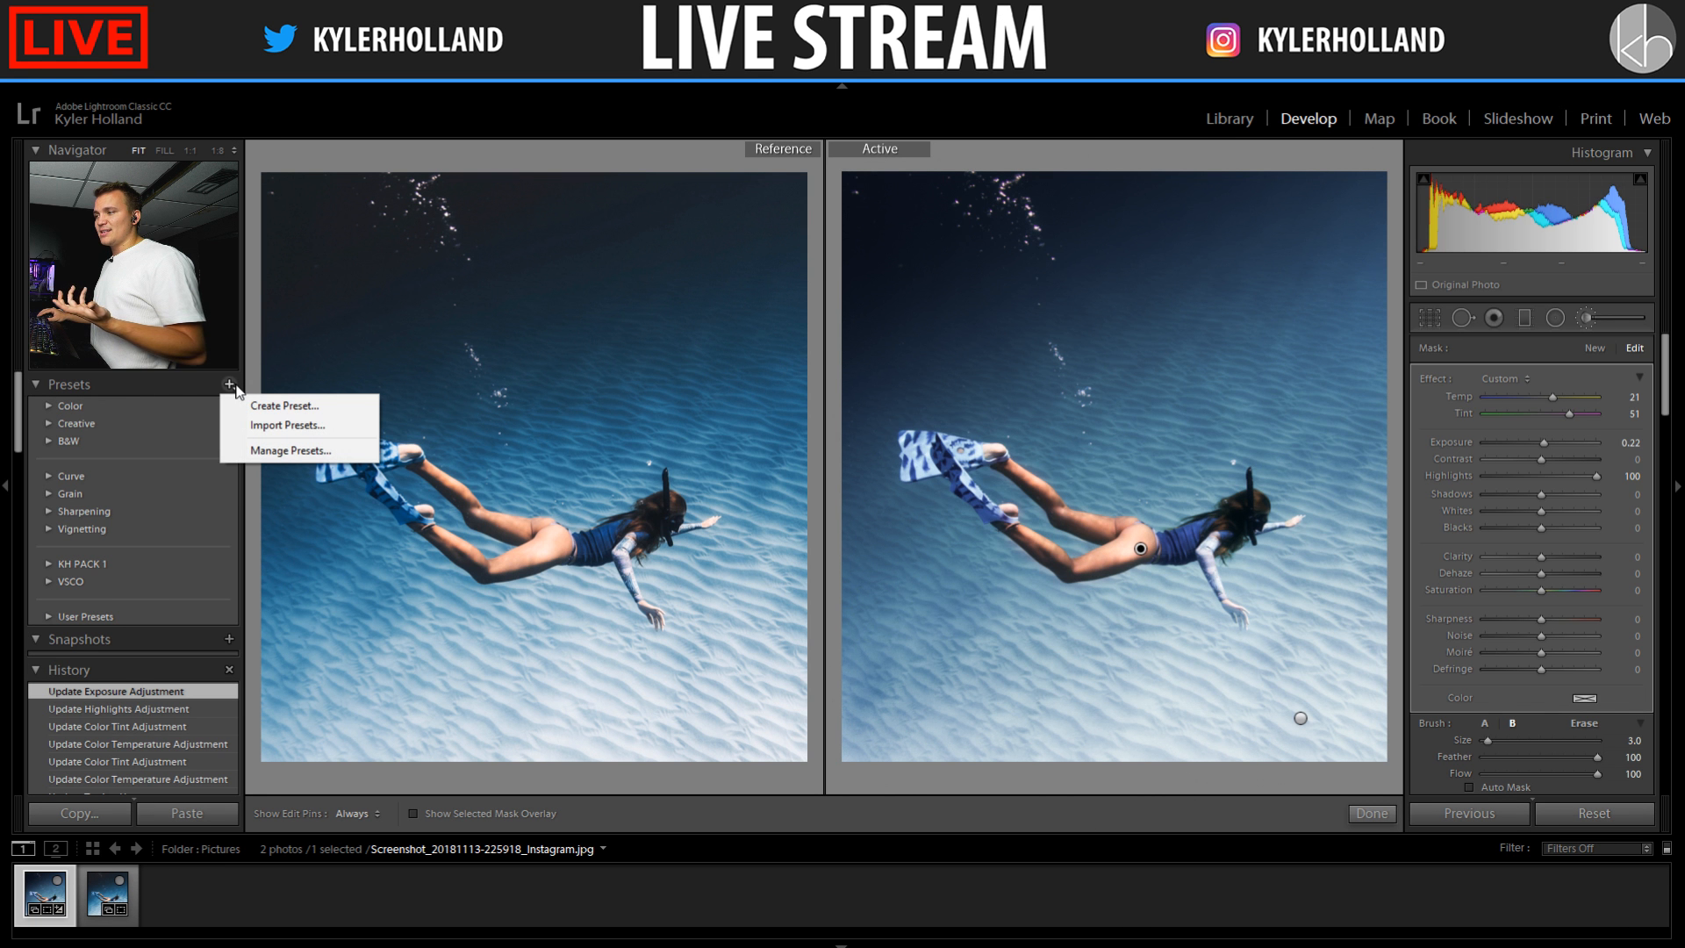
pyautogui.click(260, 405)
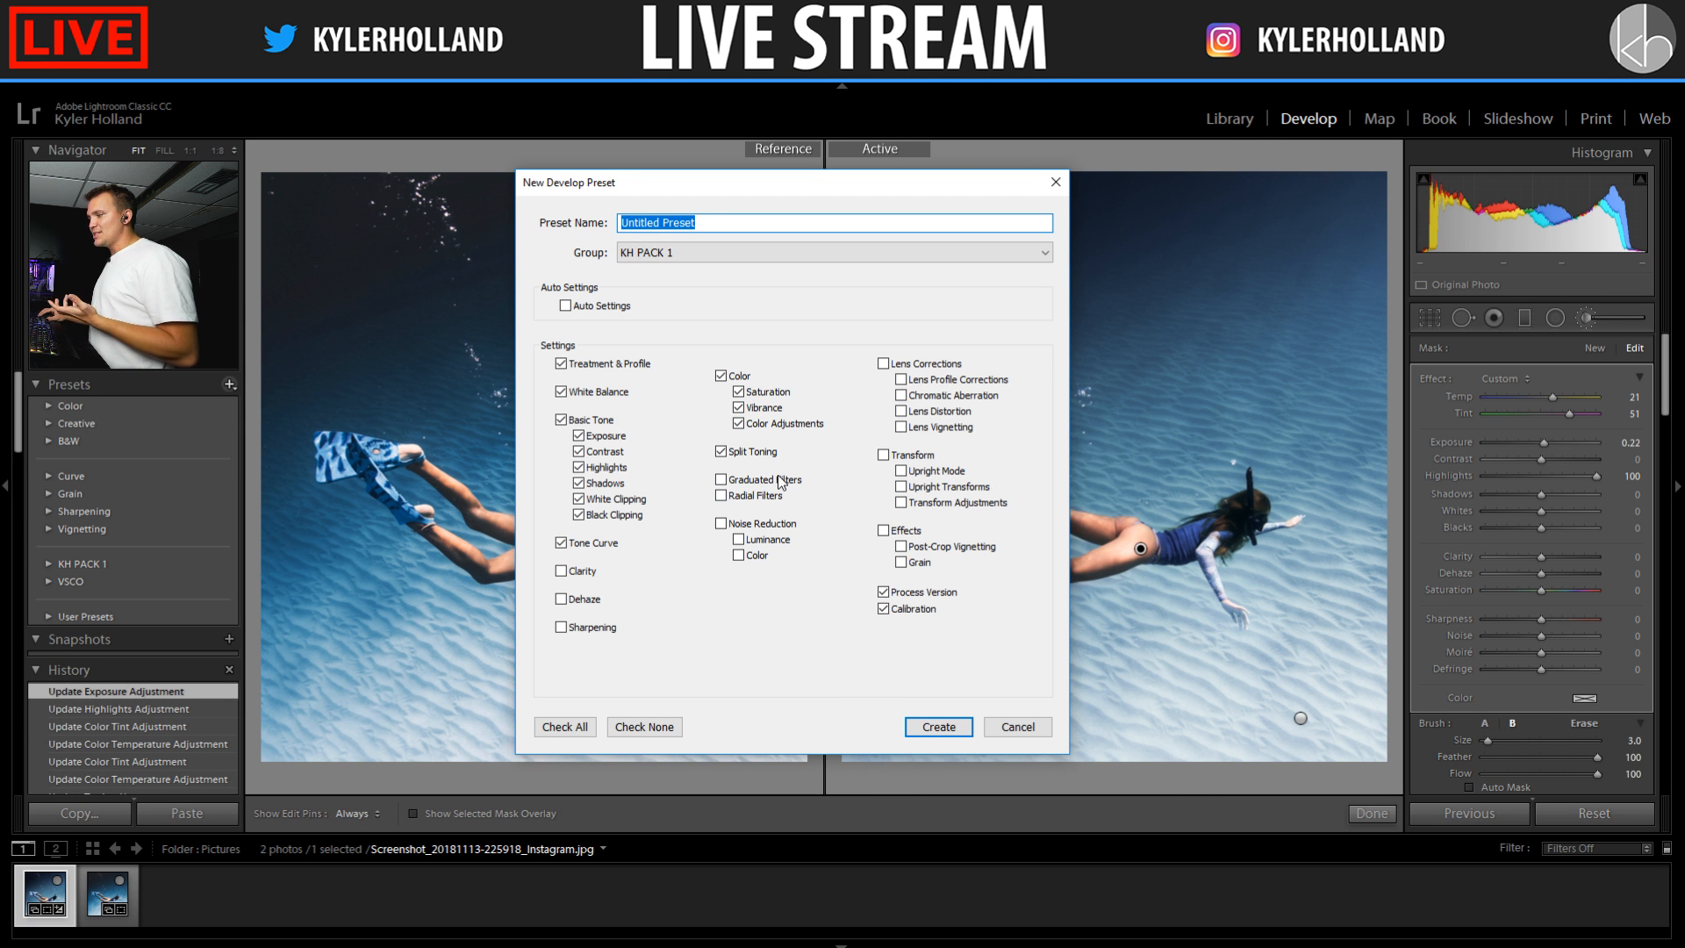
pyautogui.click(731, 481)
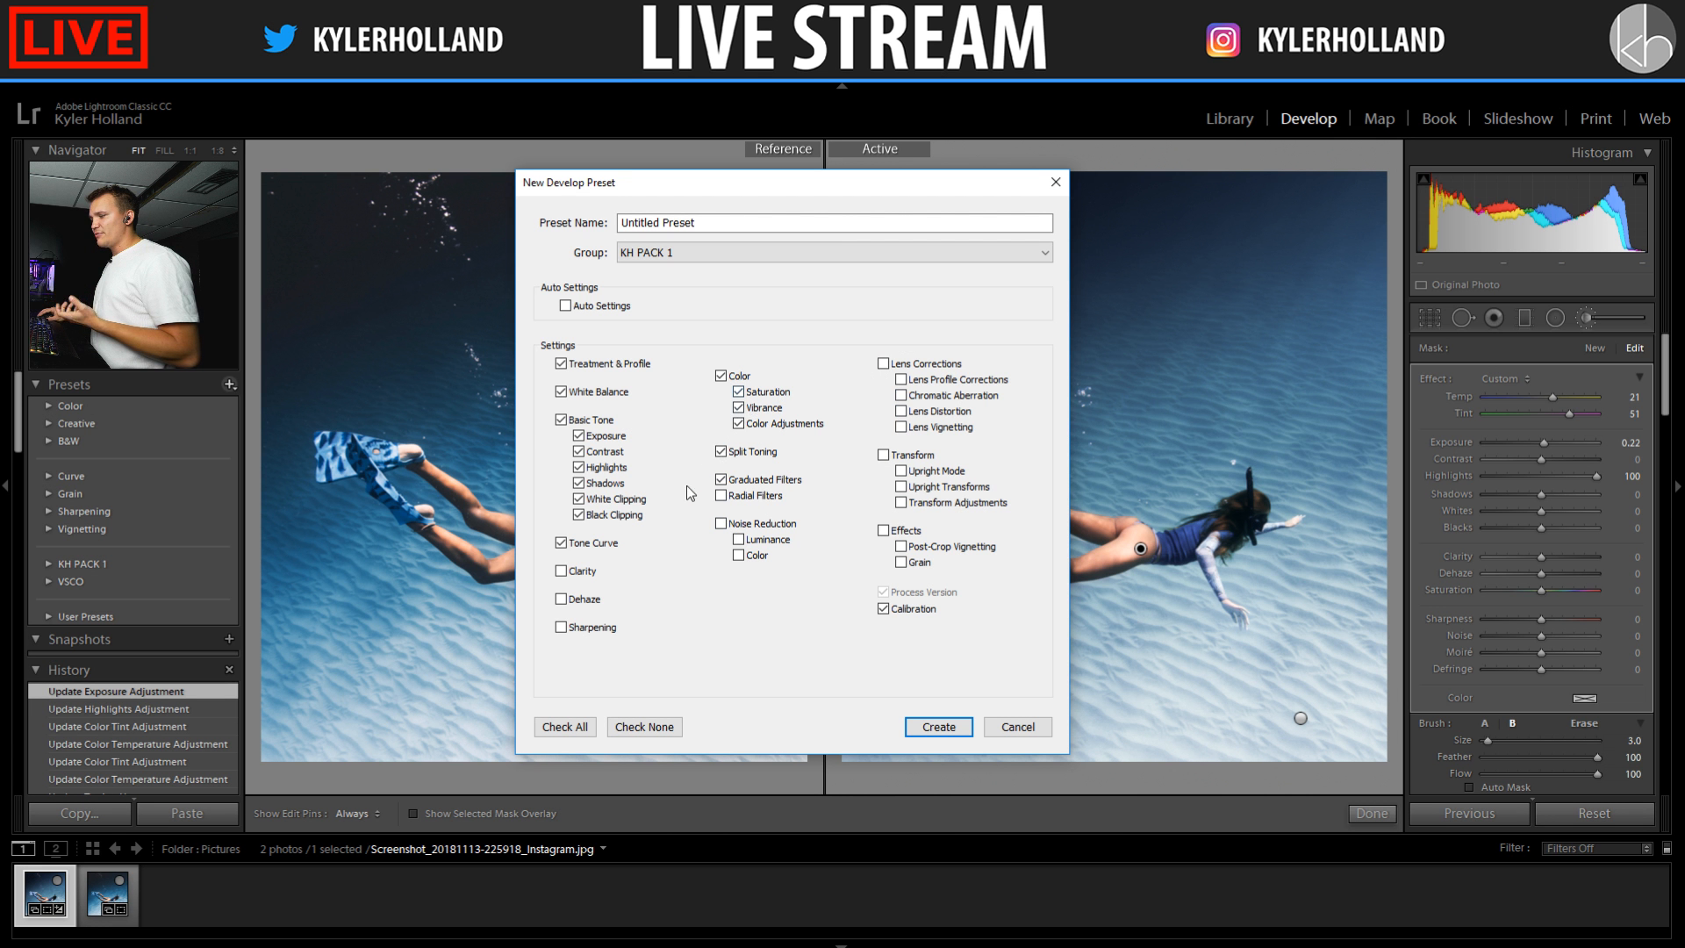
pyautogui.click(565, 573)
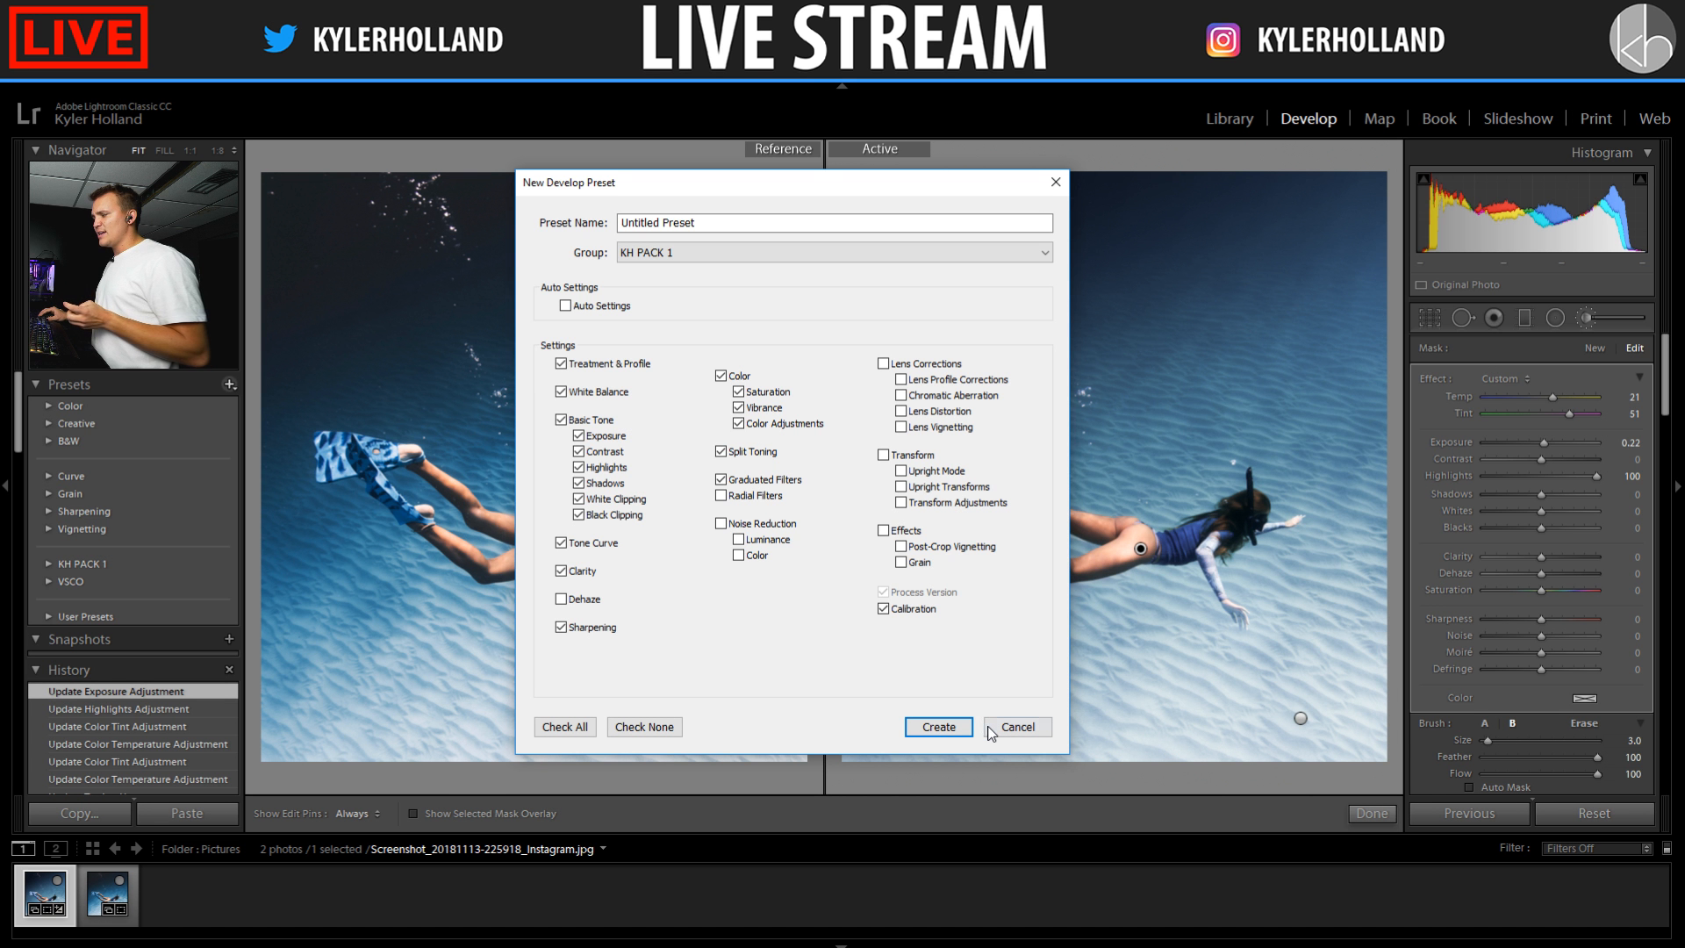
pyautogui.moveTo(713, 225); pyautogui.dragTo(489, 215)
pyautogui.write('NolanOmura')
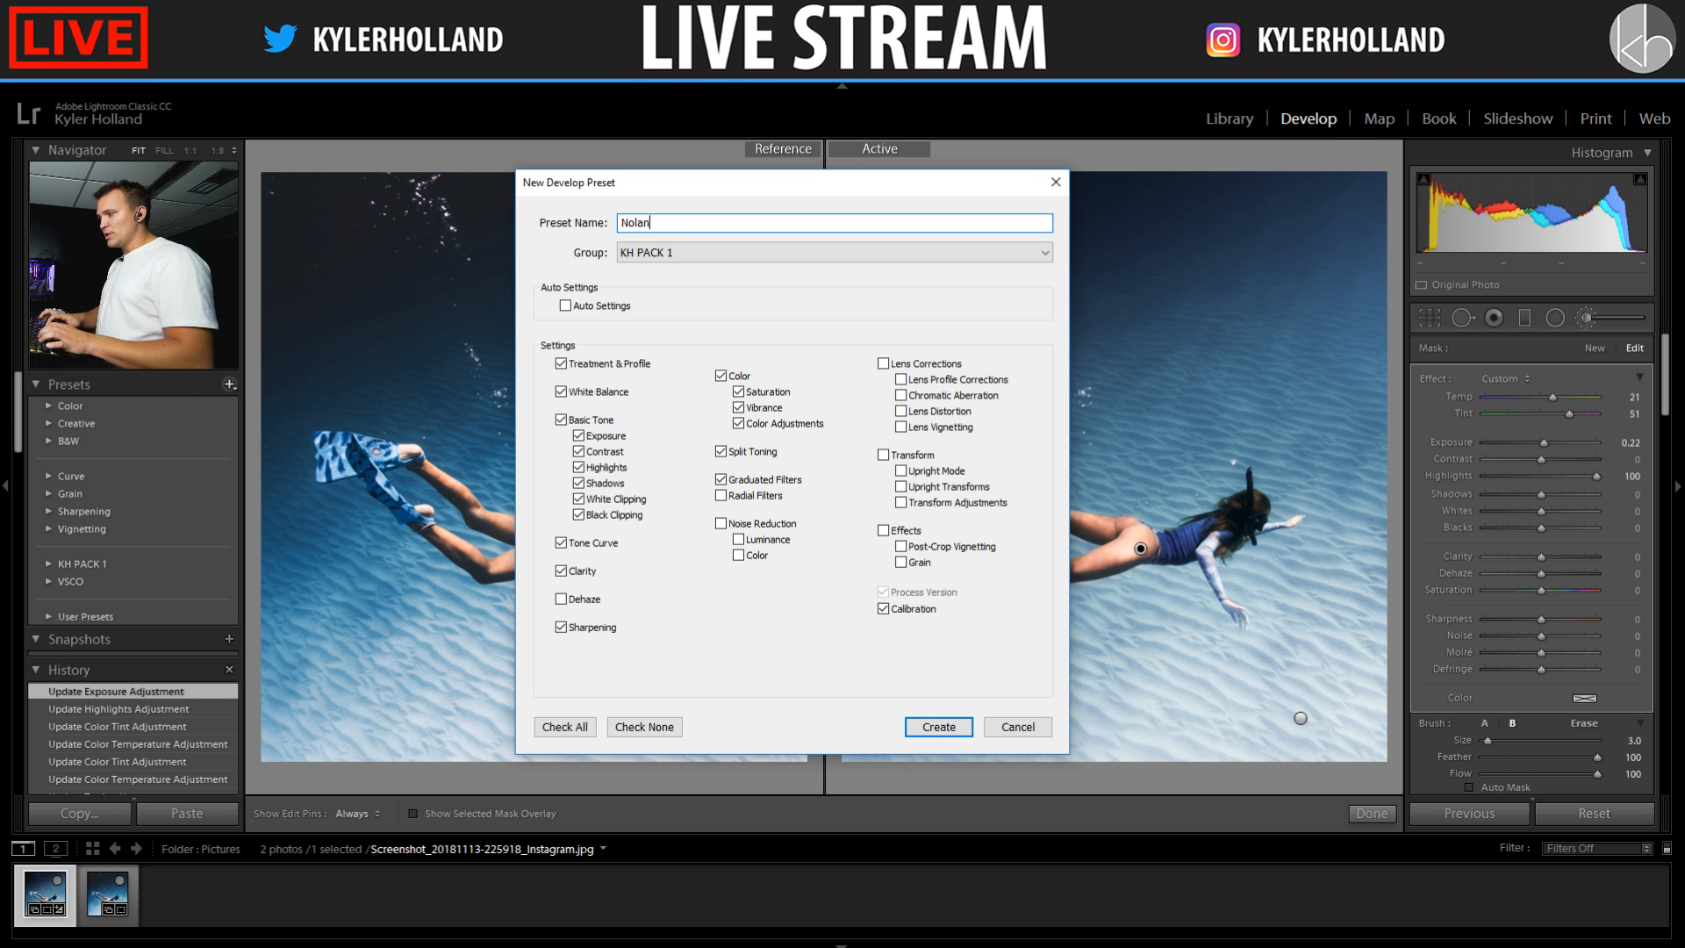
pyautogui.click(923, 727)
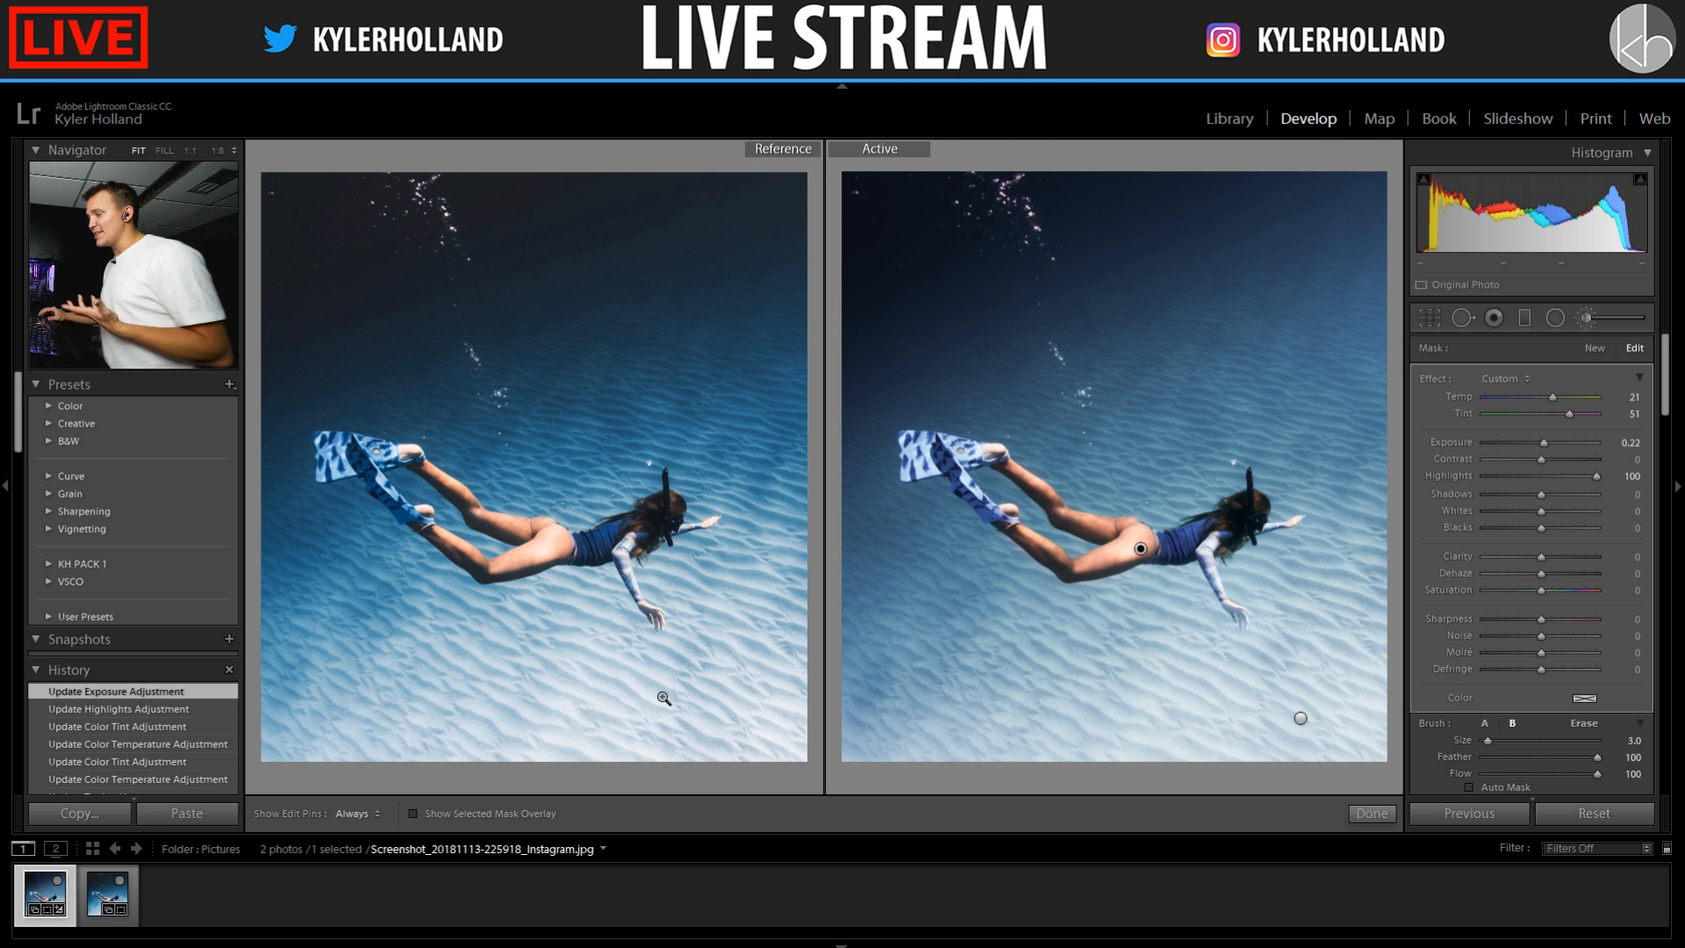
# Revert the snorkeler photo to its most recent Crop Rectangle state in the edit history, before the colour edits
pyautogui.click(124, 896)
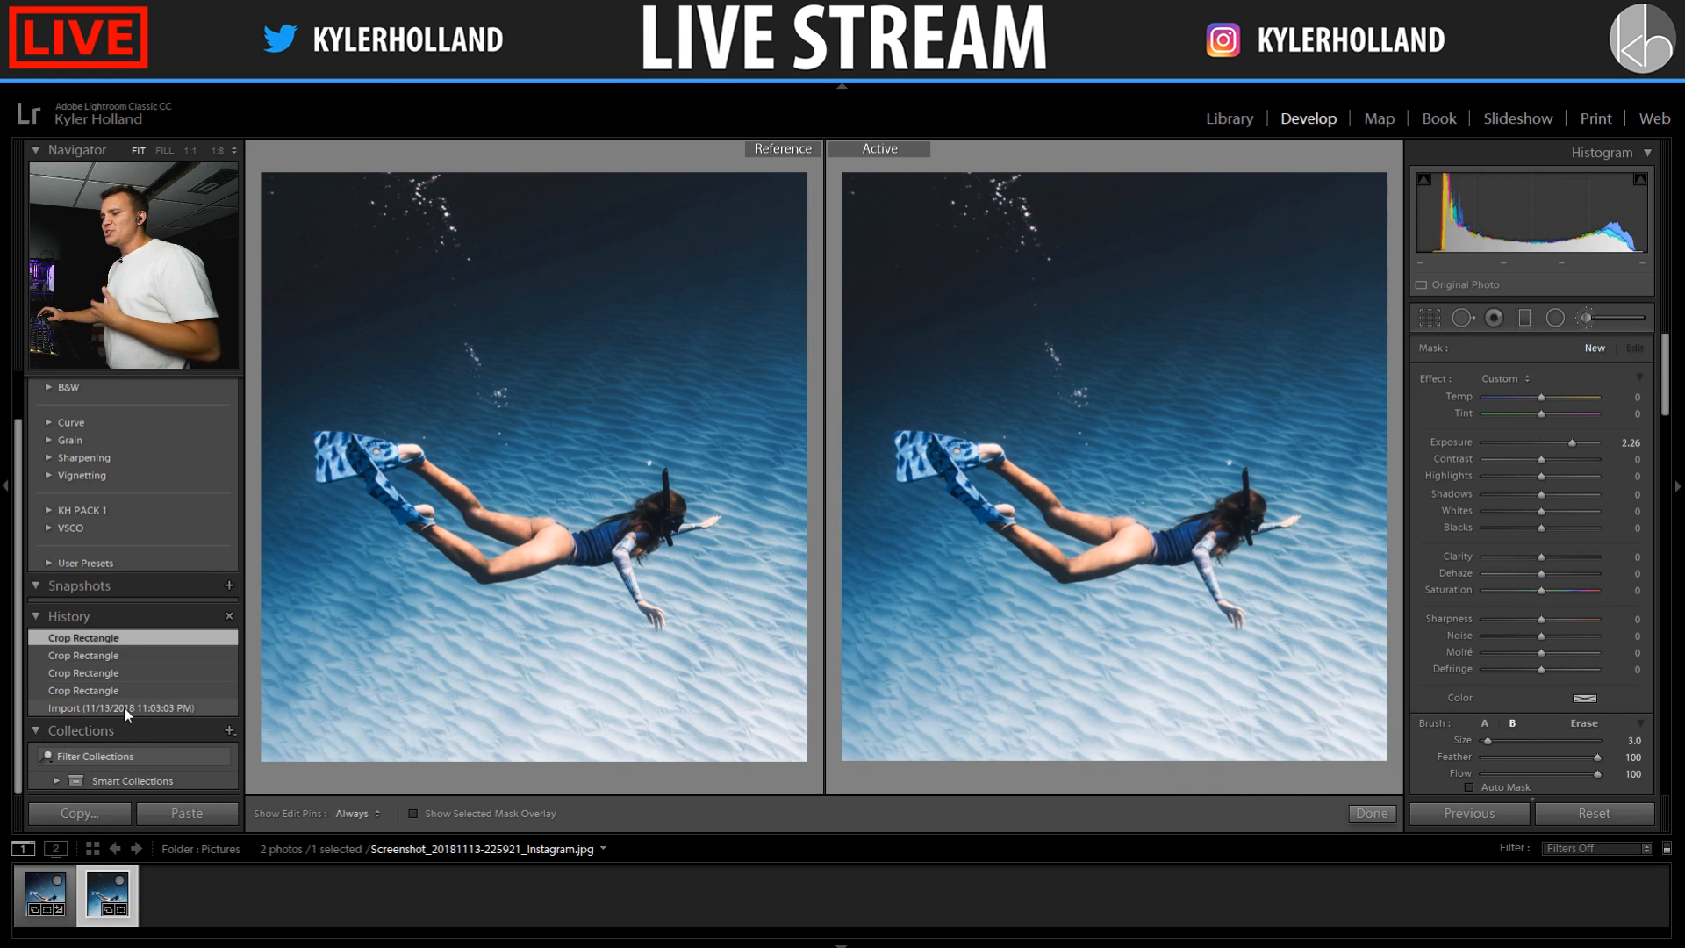
pyautogui.click(44, 882)
pyautogui.scroll(-10, 162, 684)
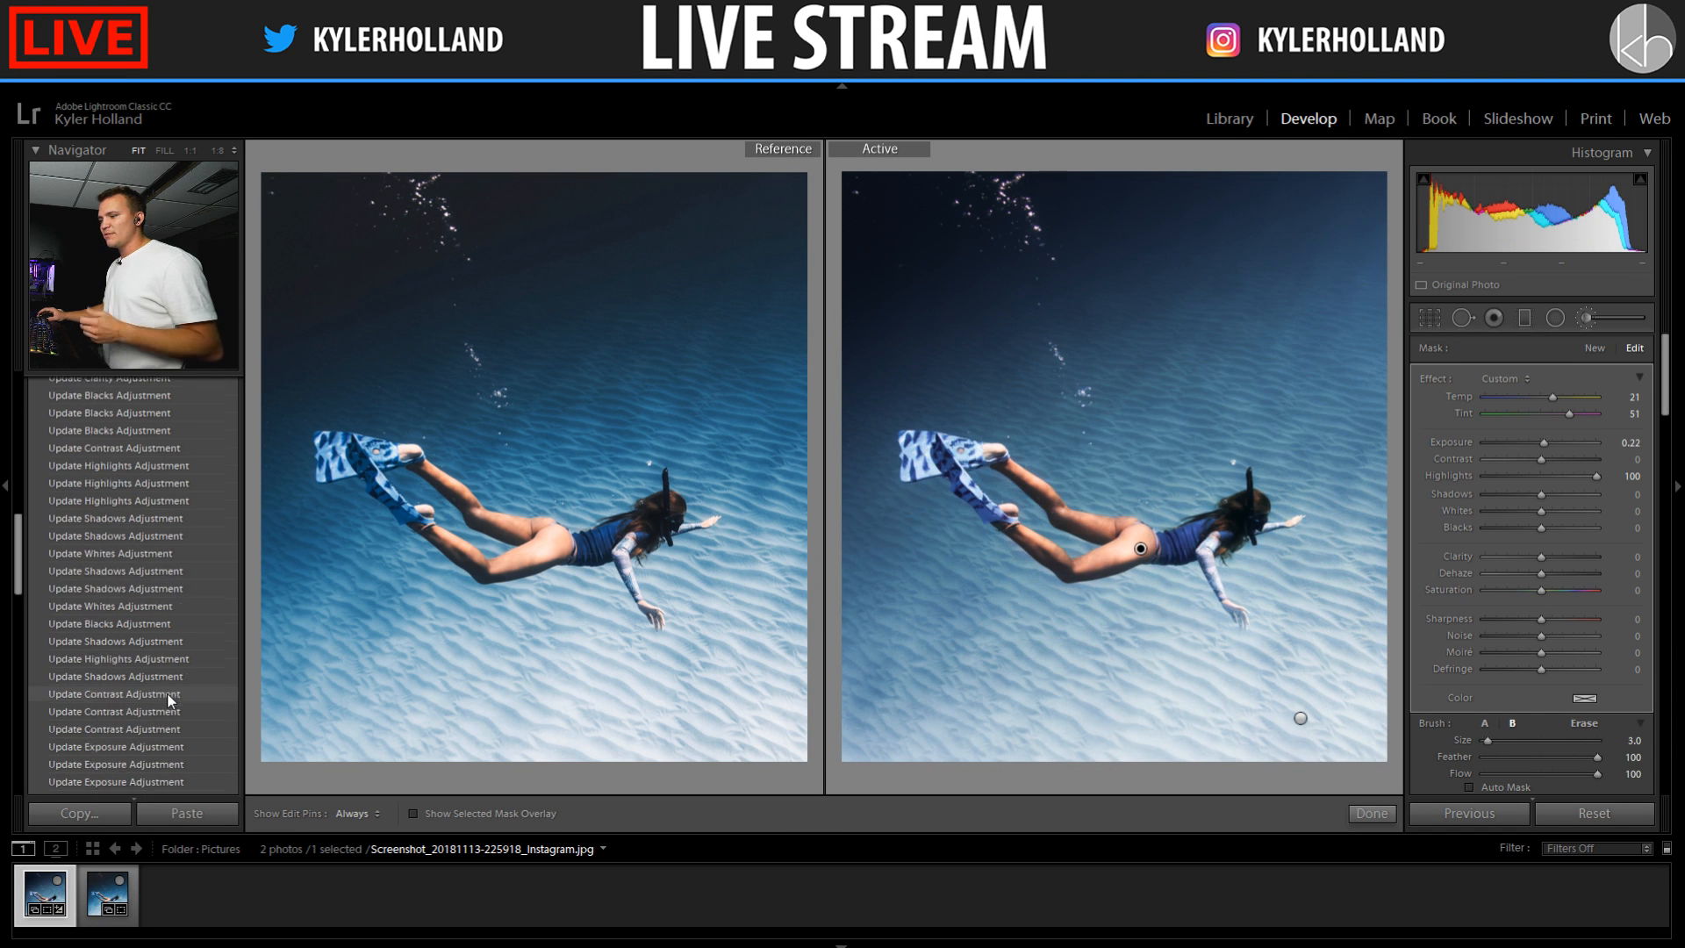
pyautogui.scroll(-3, 156, 682)
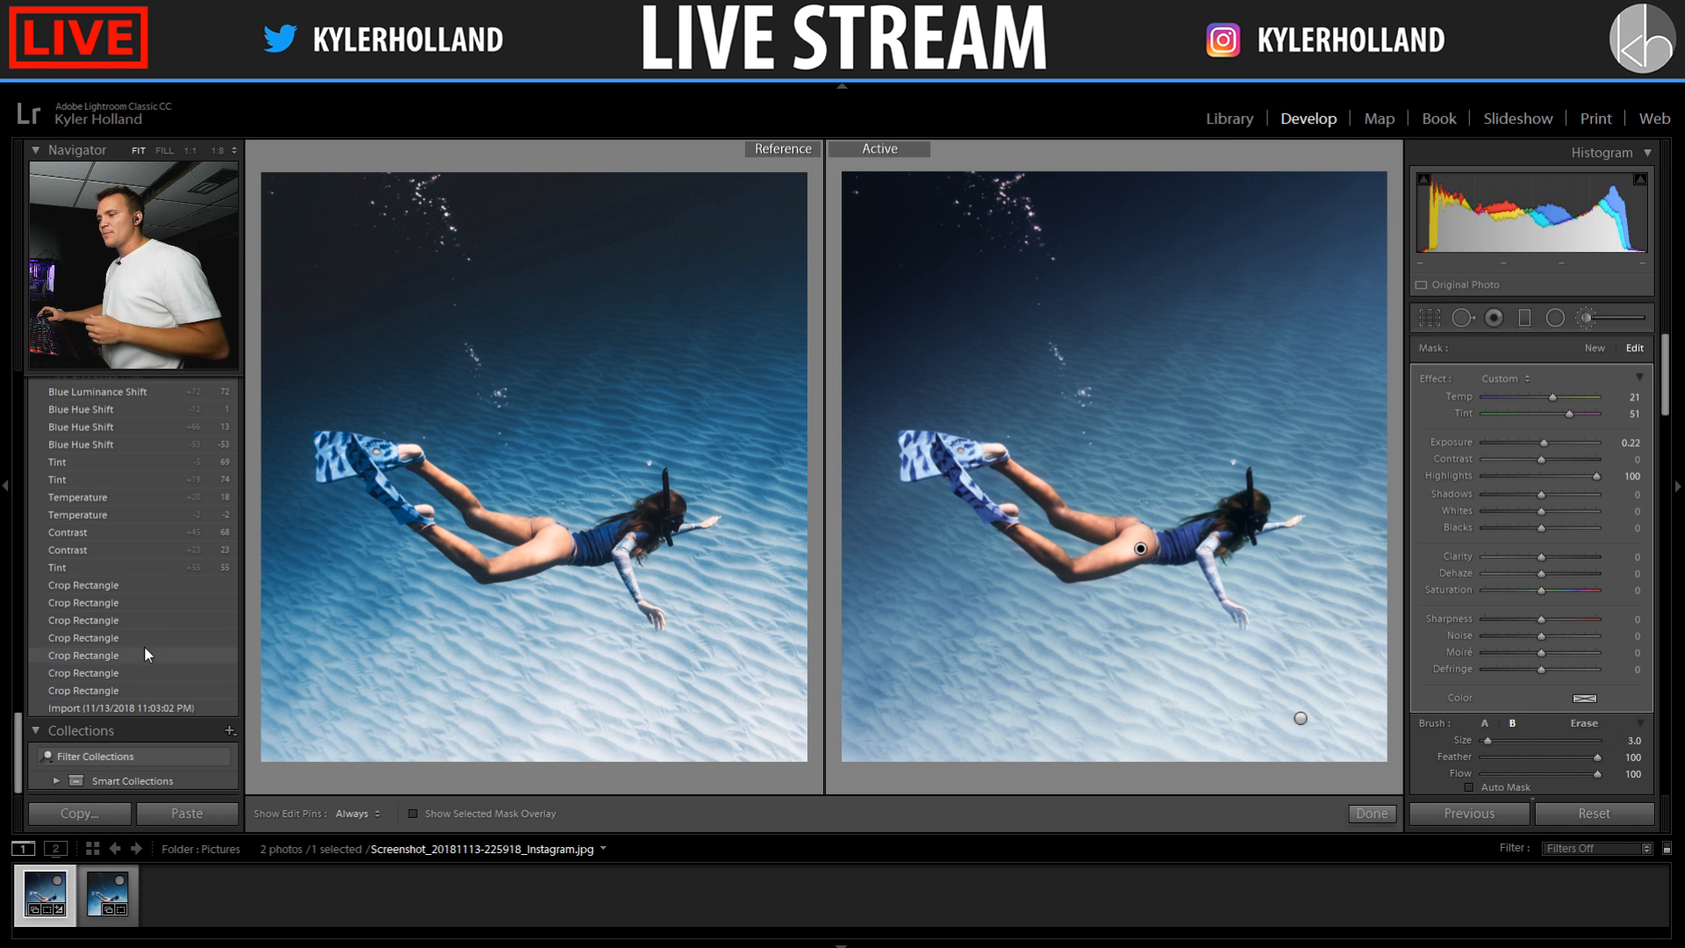
pyautogui.click(117, 586)
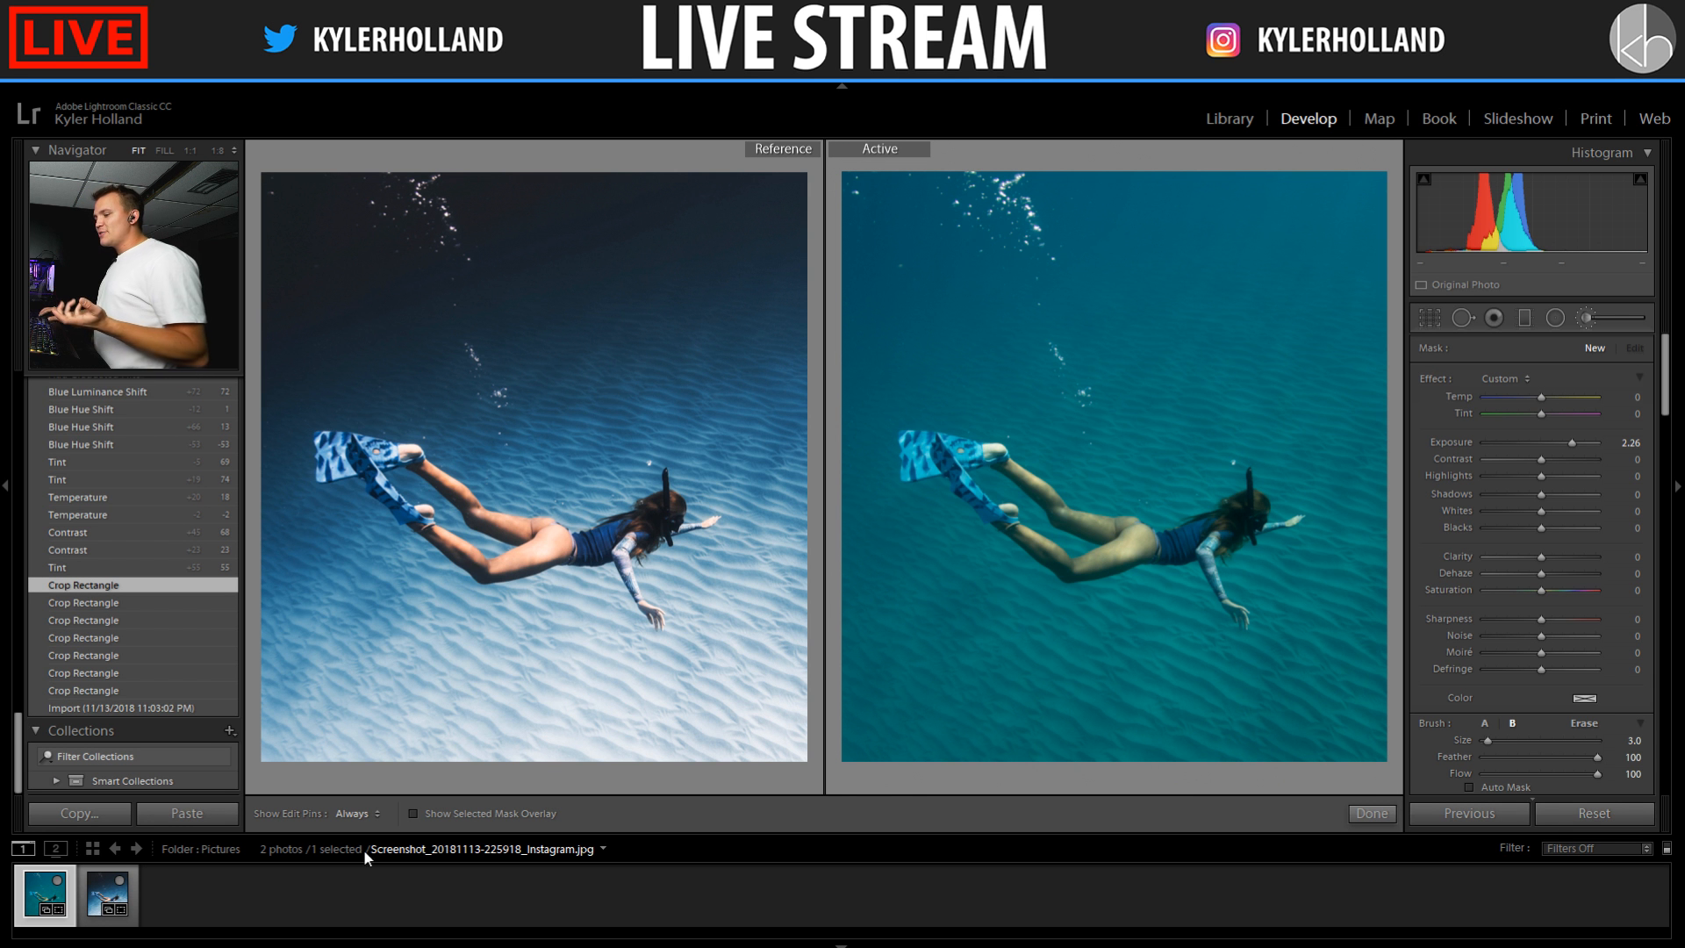
# Switch from the reference comparison to the single-photo Loupe view and show the reverted snorkeler photo
pyautogui.press('t')
pyautogui.press('t')
pyautogui.click(329, 918)
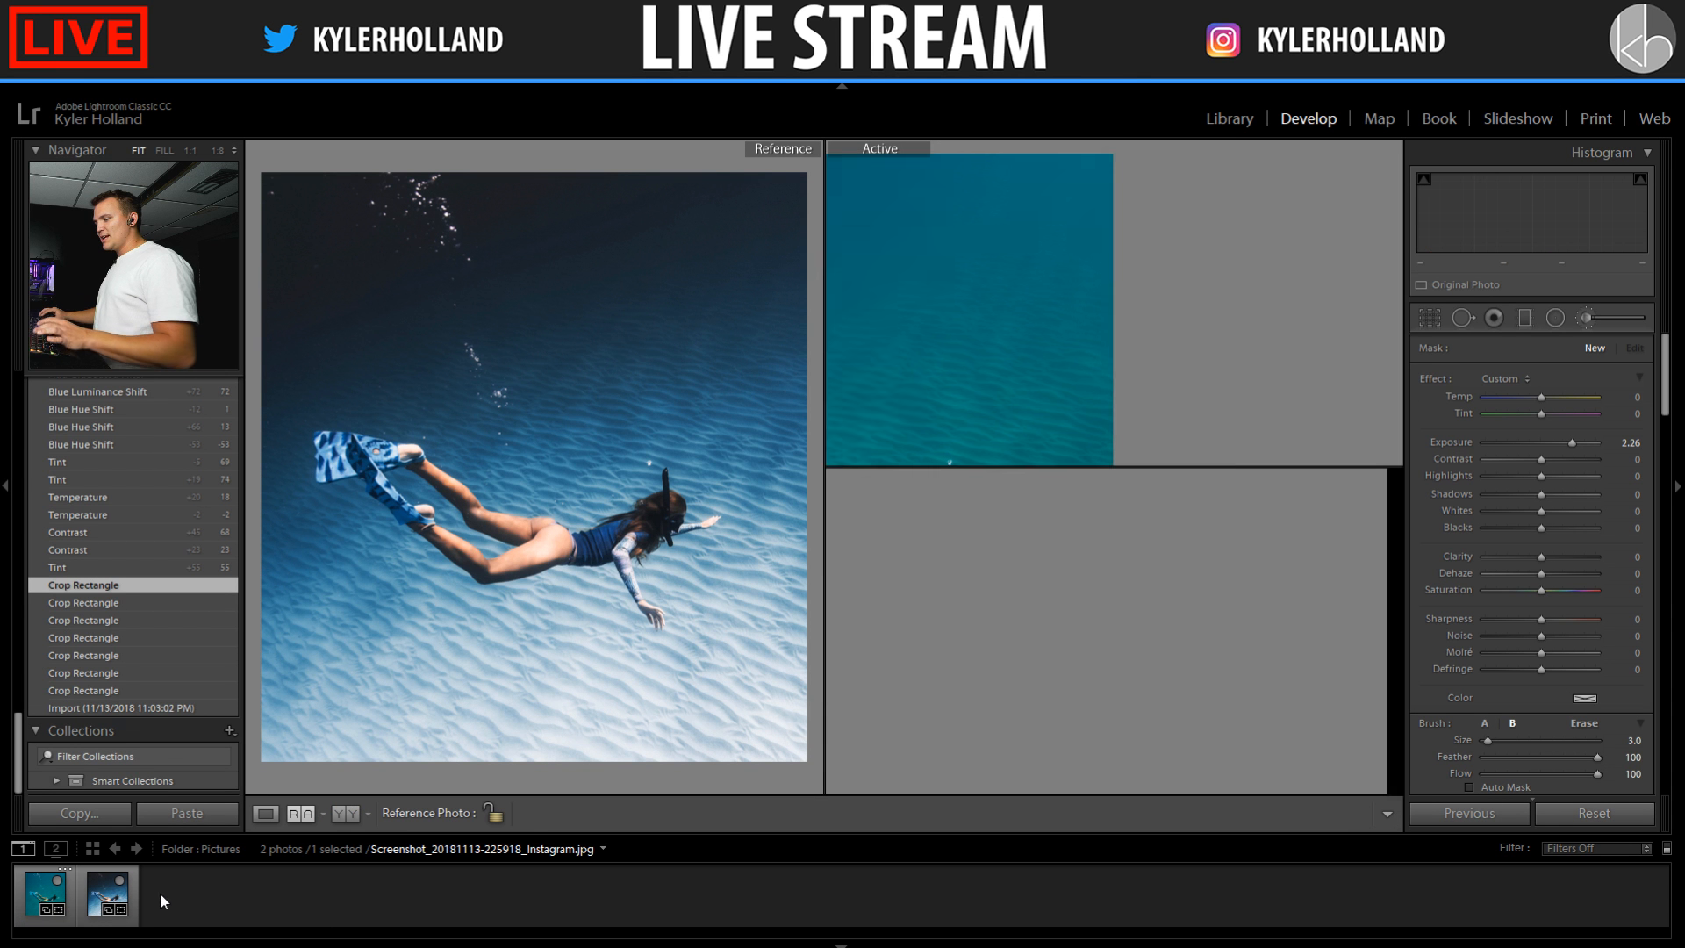
pyautogui.click(269, 813)
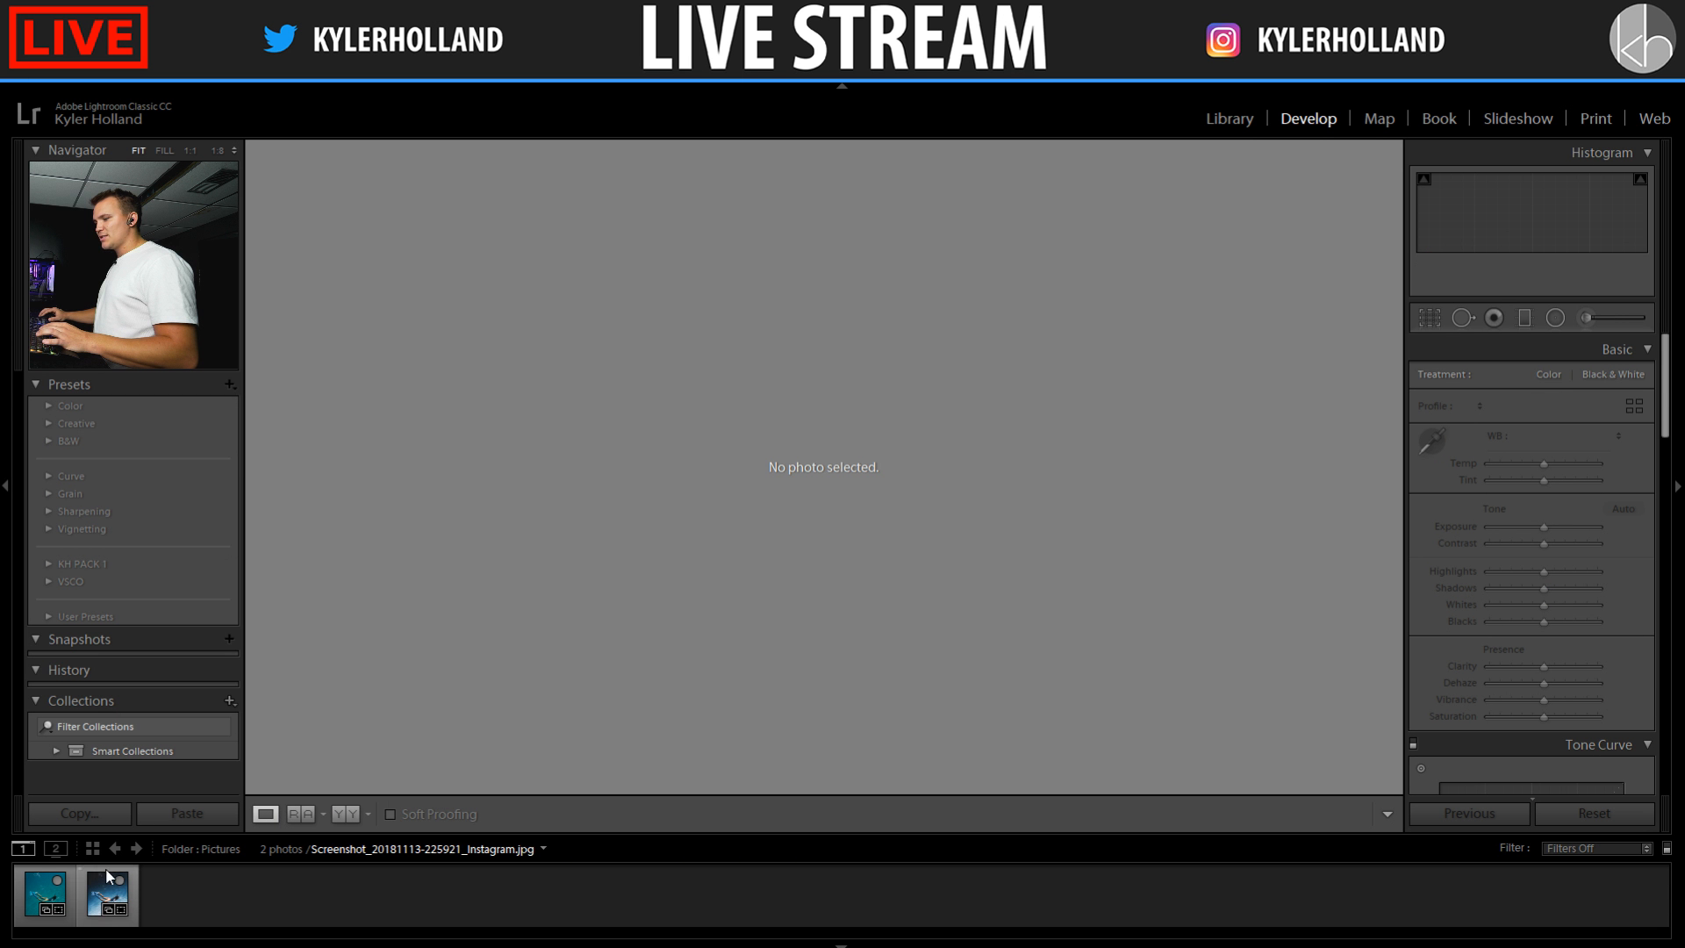
pyautogui.click(45, 893)
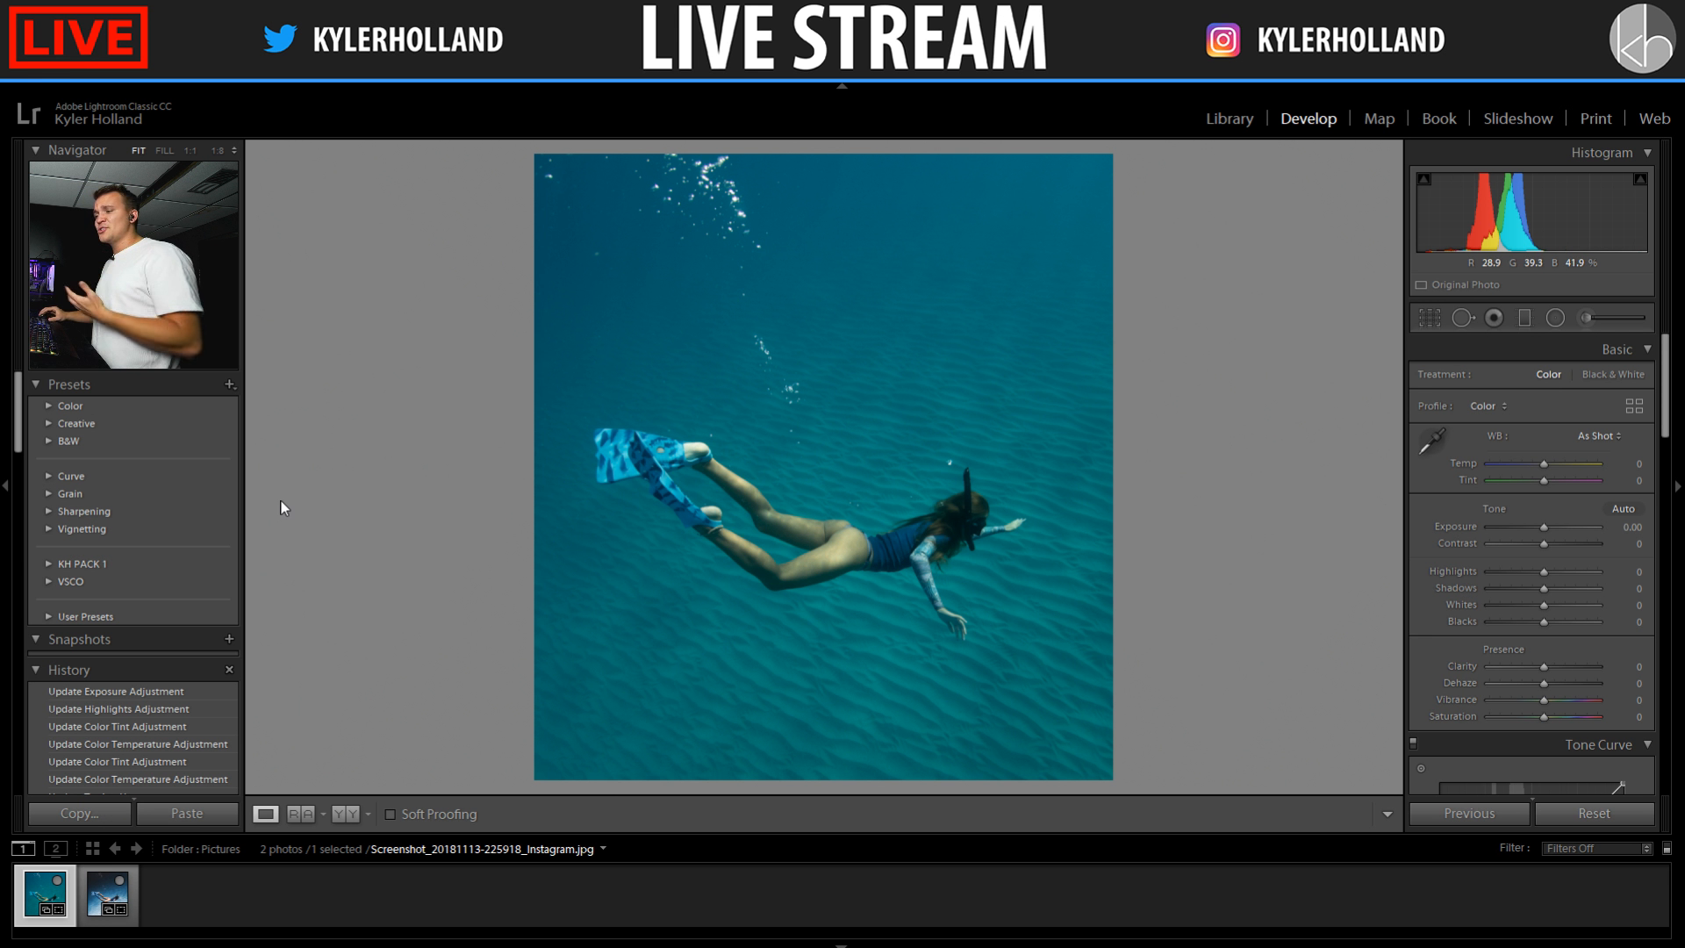
# Apply the preset named after the photographer from the KH PACK 1 group to the reverted snorkeler photo
pyautogui.click(50, 563)
pyautogui.scroll(-3, 147, 519)
pyautogui.scroll(3, 181, 491)
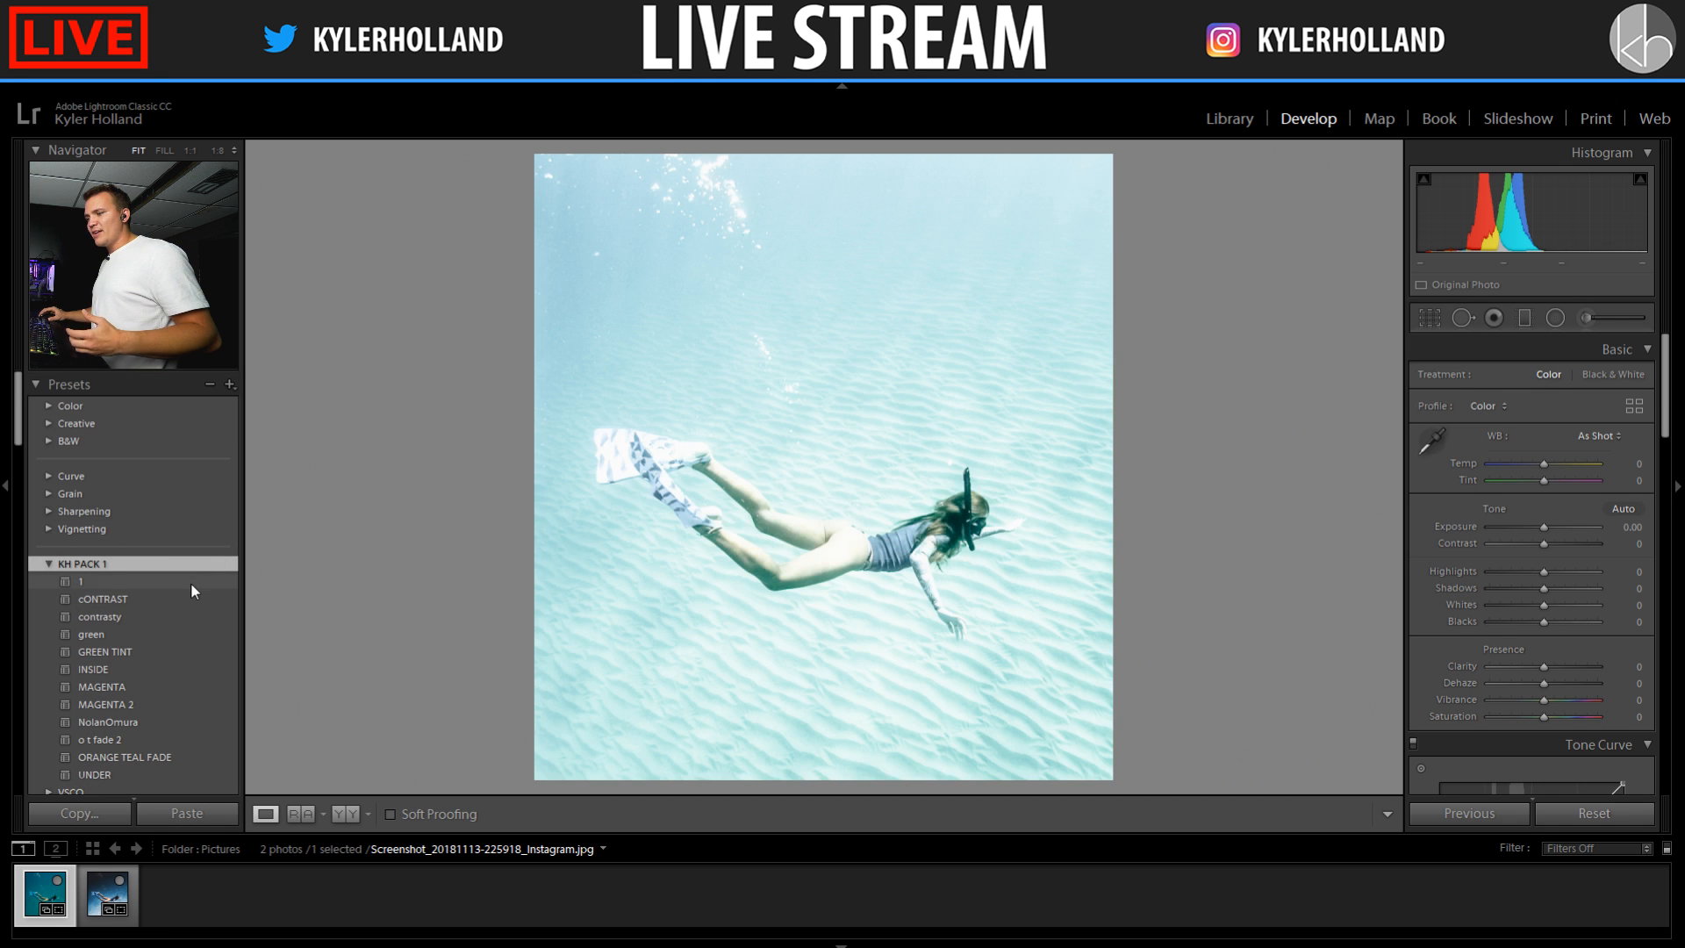
pyautogui.click(184, 721)
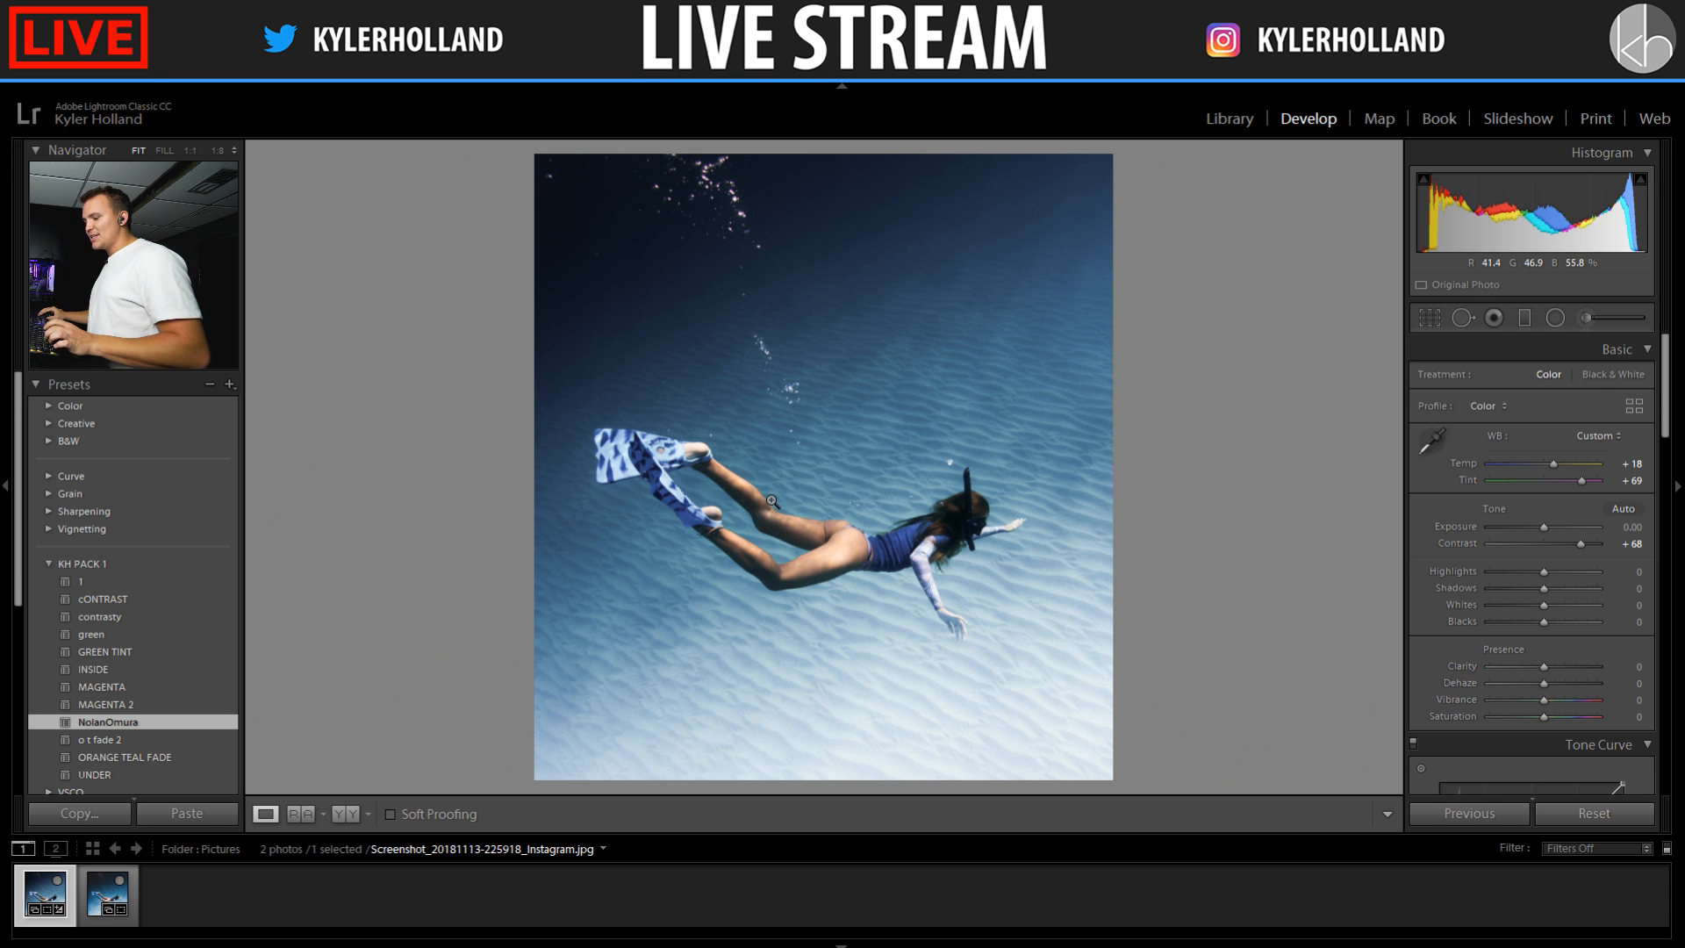
# Undo the preset and the history reversion to restore the snorkeler photo's full edit with its brush adjustments
pyautogui.hotkey('ctrl', 'z')
pyautogui.hotkey('ctrl', 'z')
pyautogui.hotkey('ctrl', 'z')
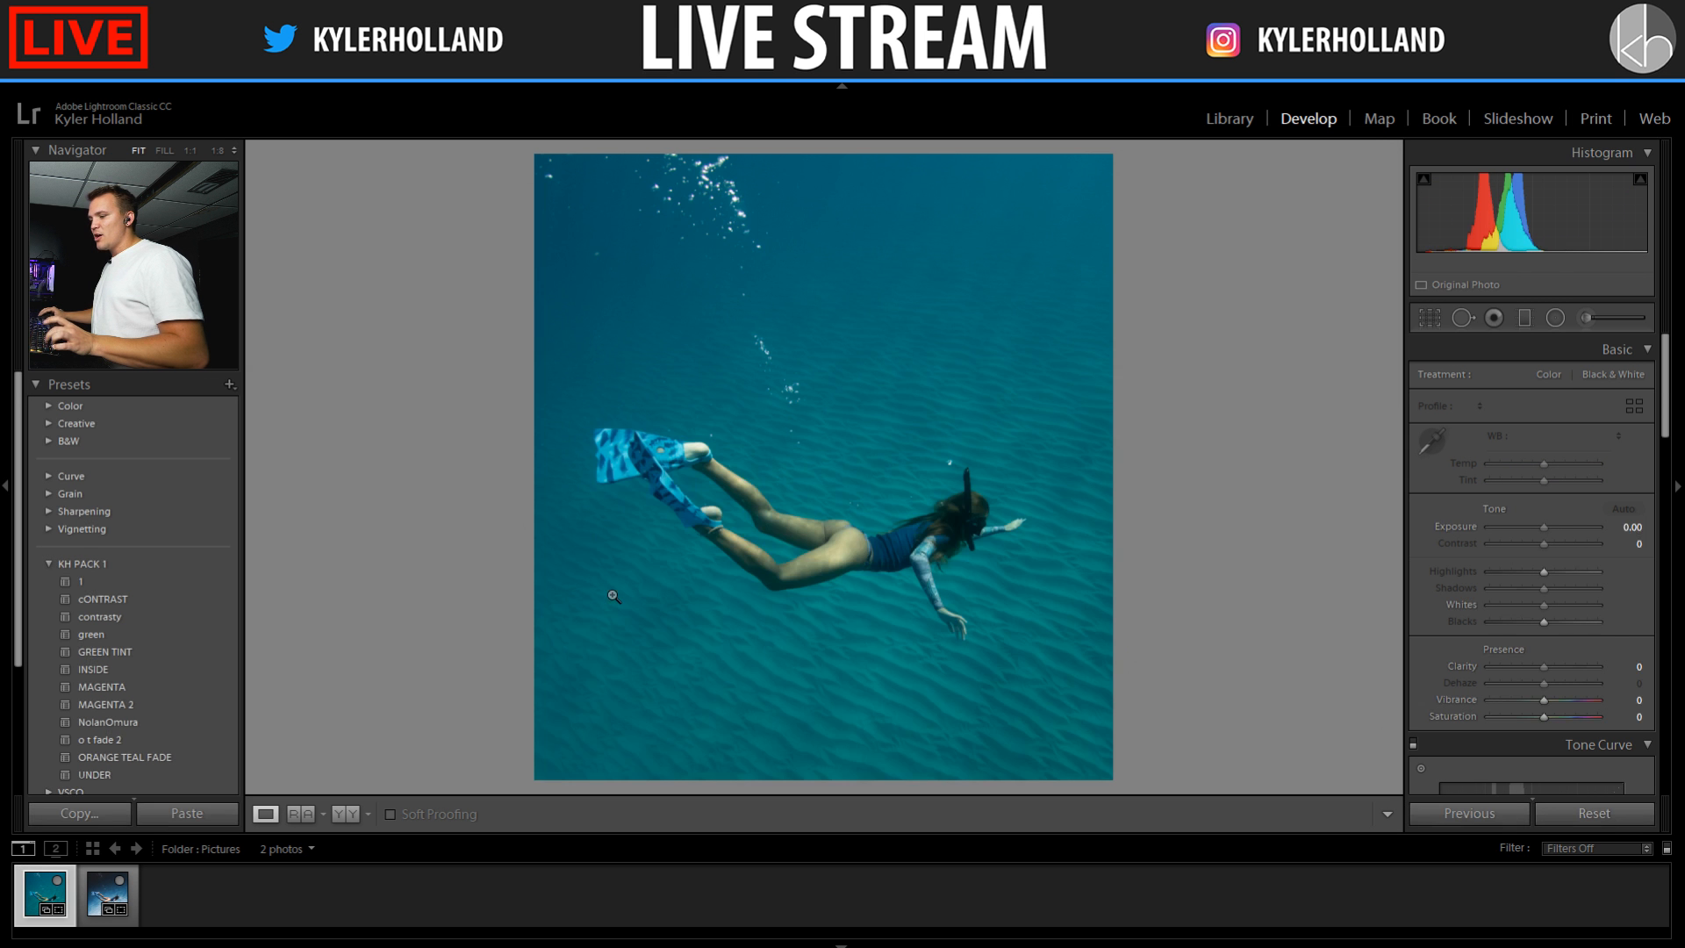
pyautogui.hotkey('ctrl', 'z')
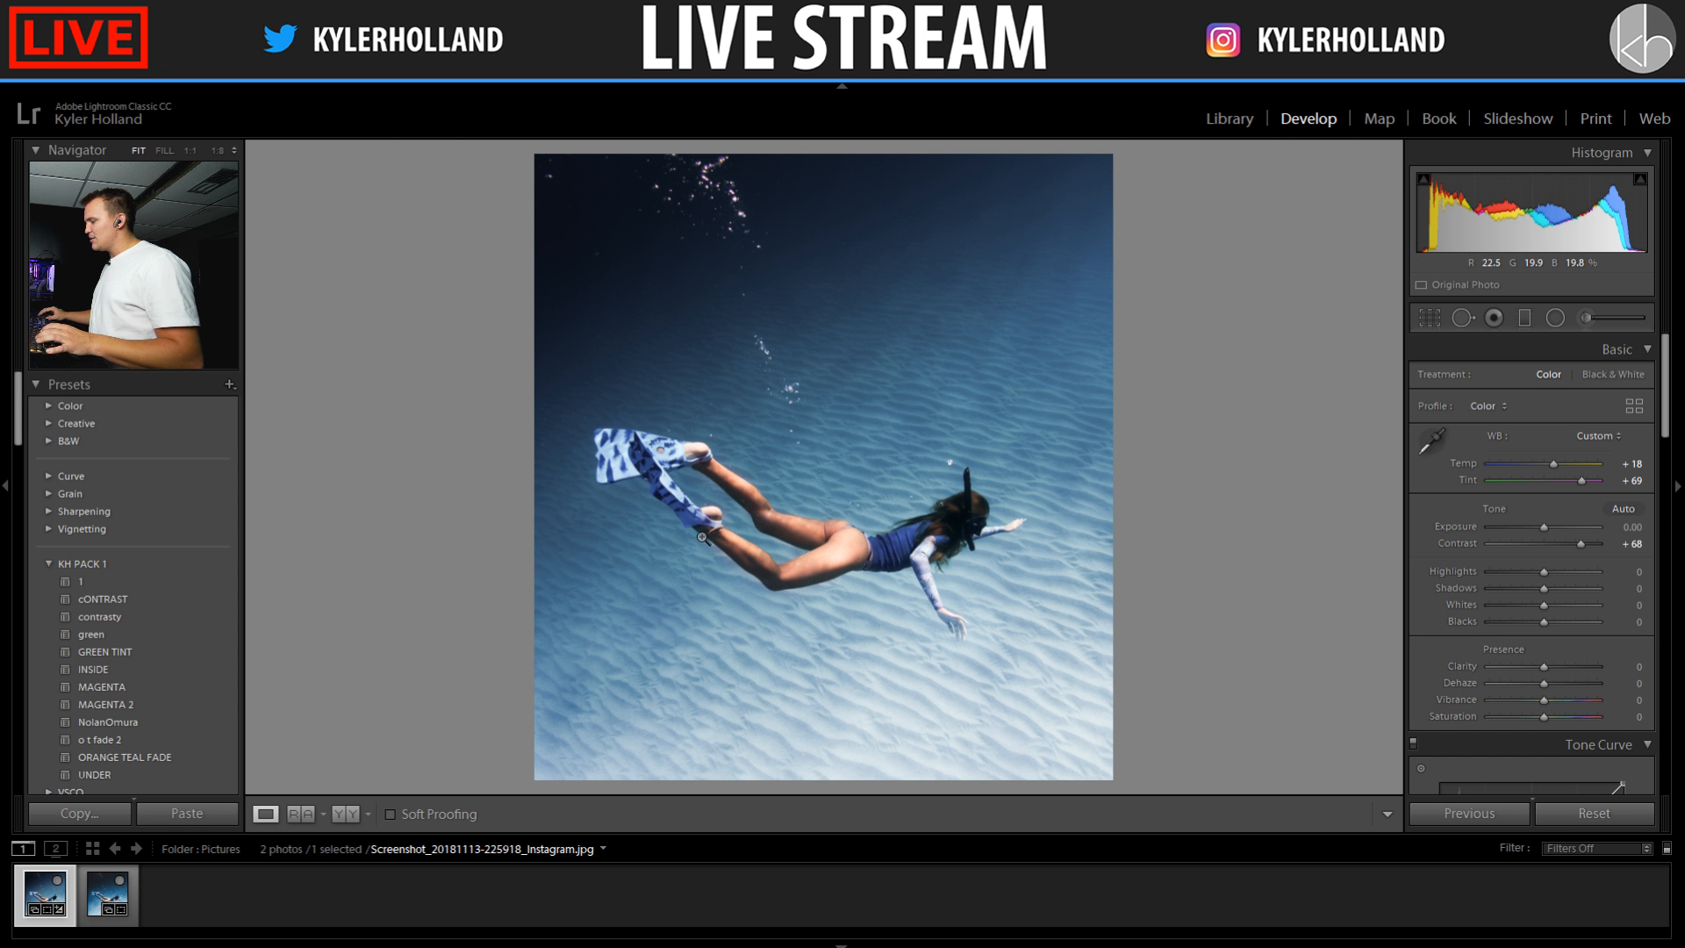
# Compare the edited snorkeler photo with the Instagram version one after the other, and inspect the placement of its graduated filters
pyautogui.press('Right')
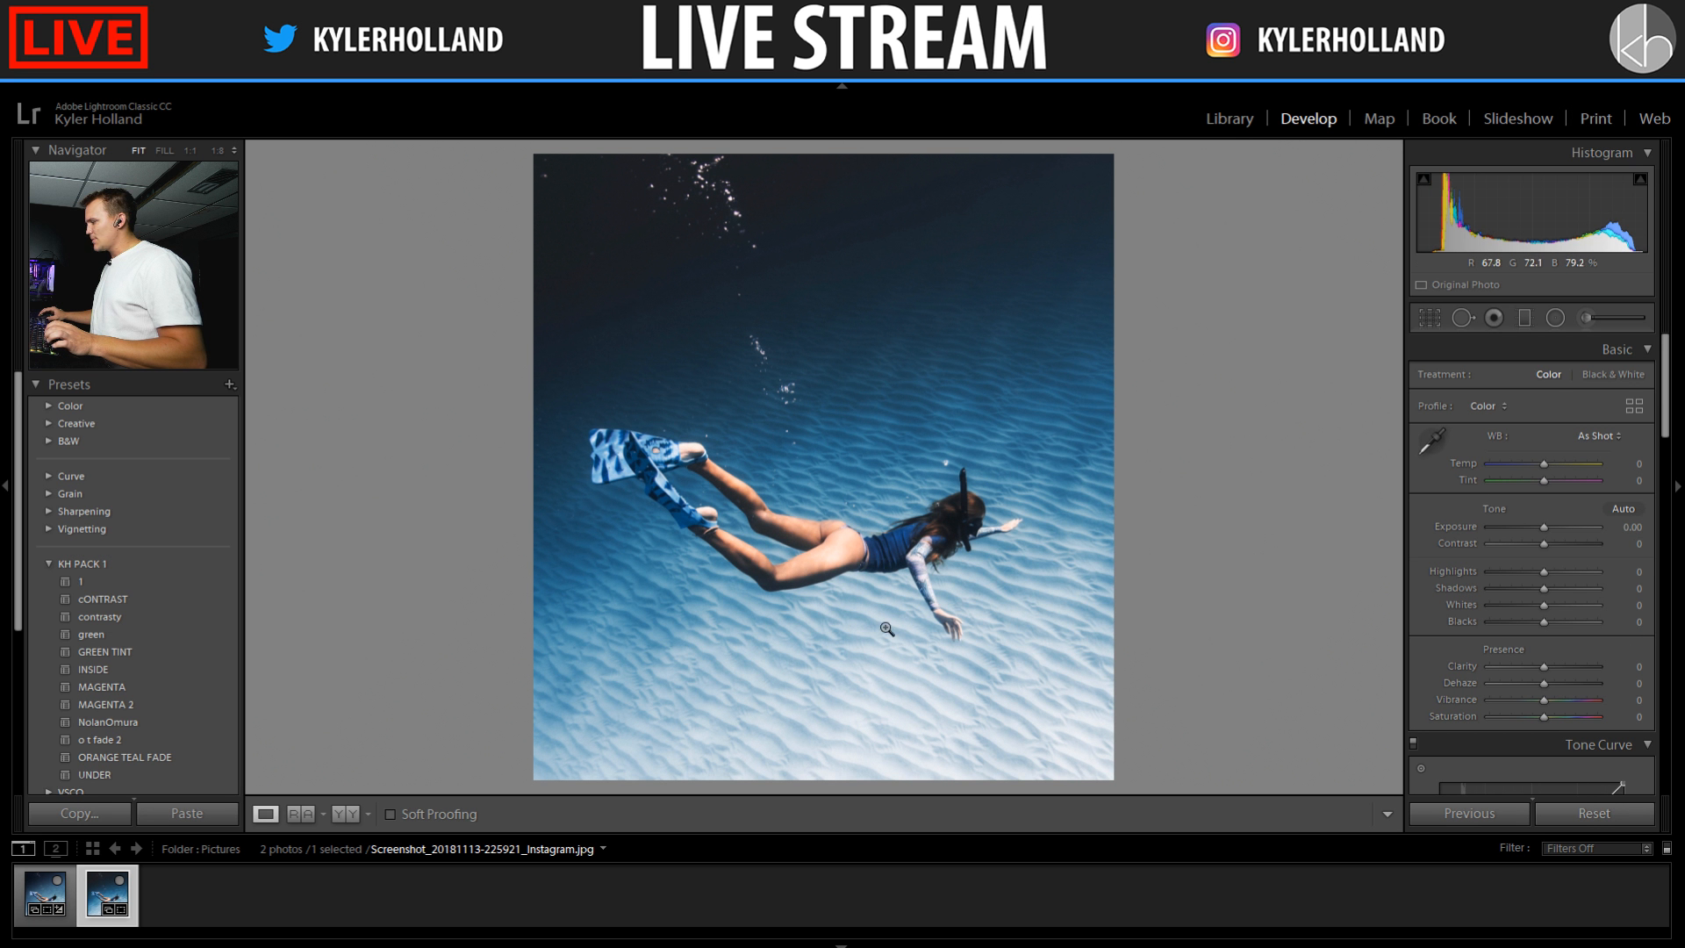
pyautogui.click(42, 899)
pyautogui.scroll(-4, 1517, 602)
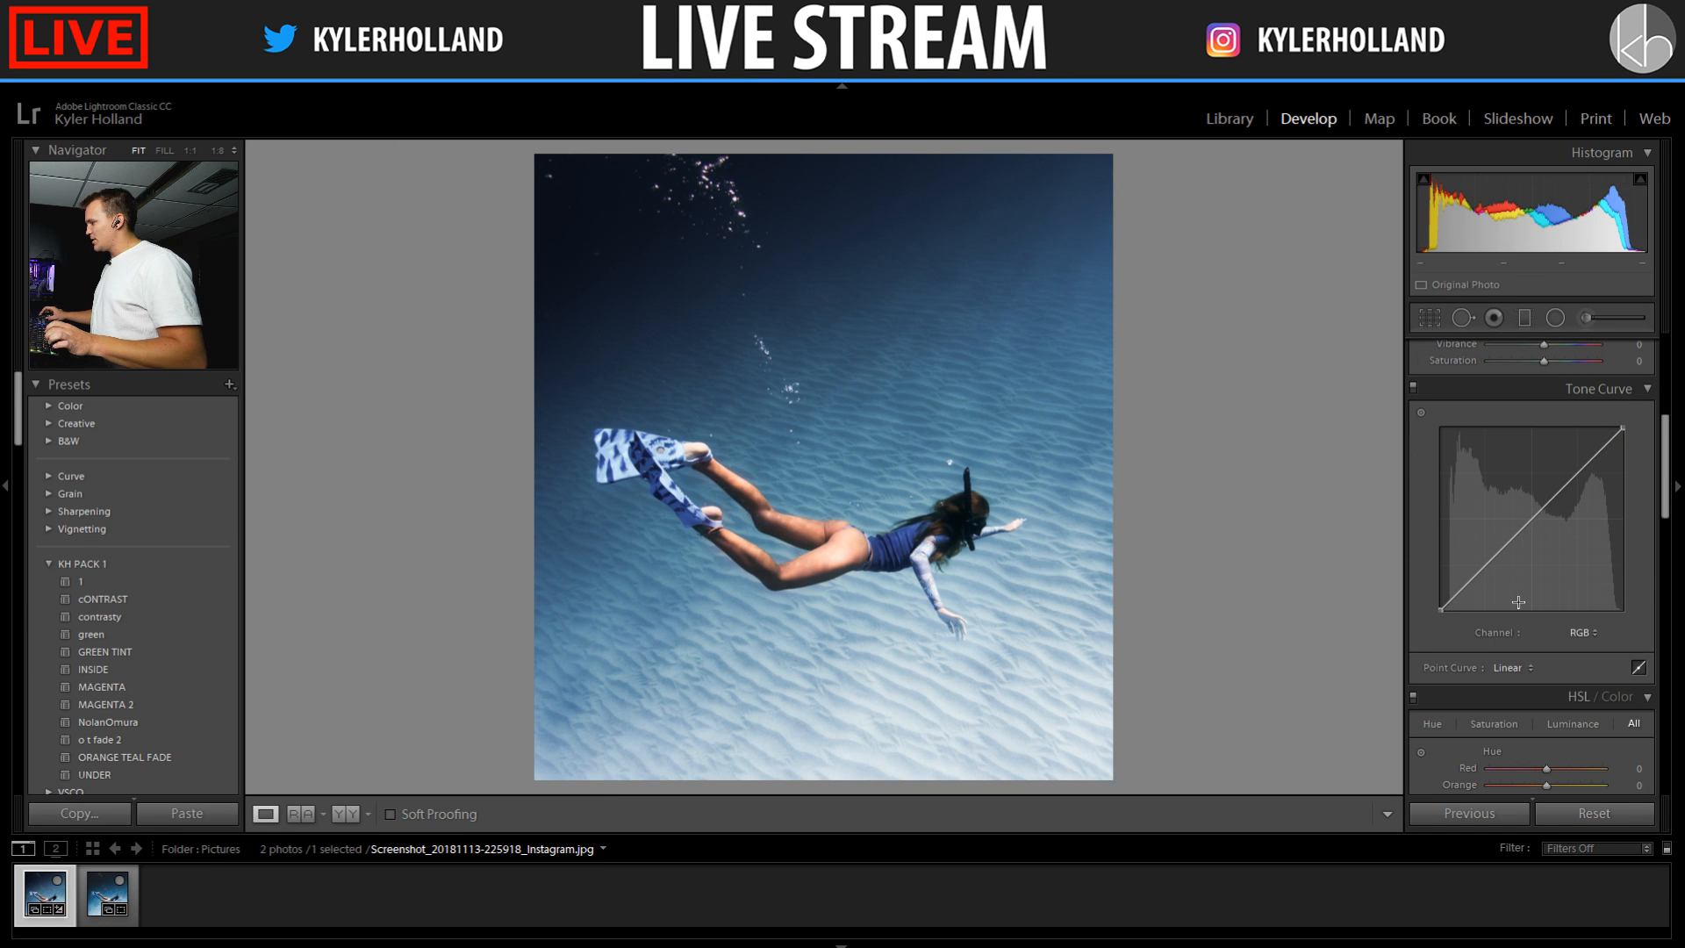
pyautogui.press('Right')
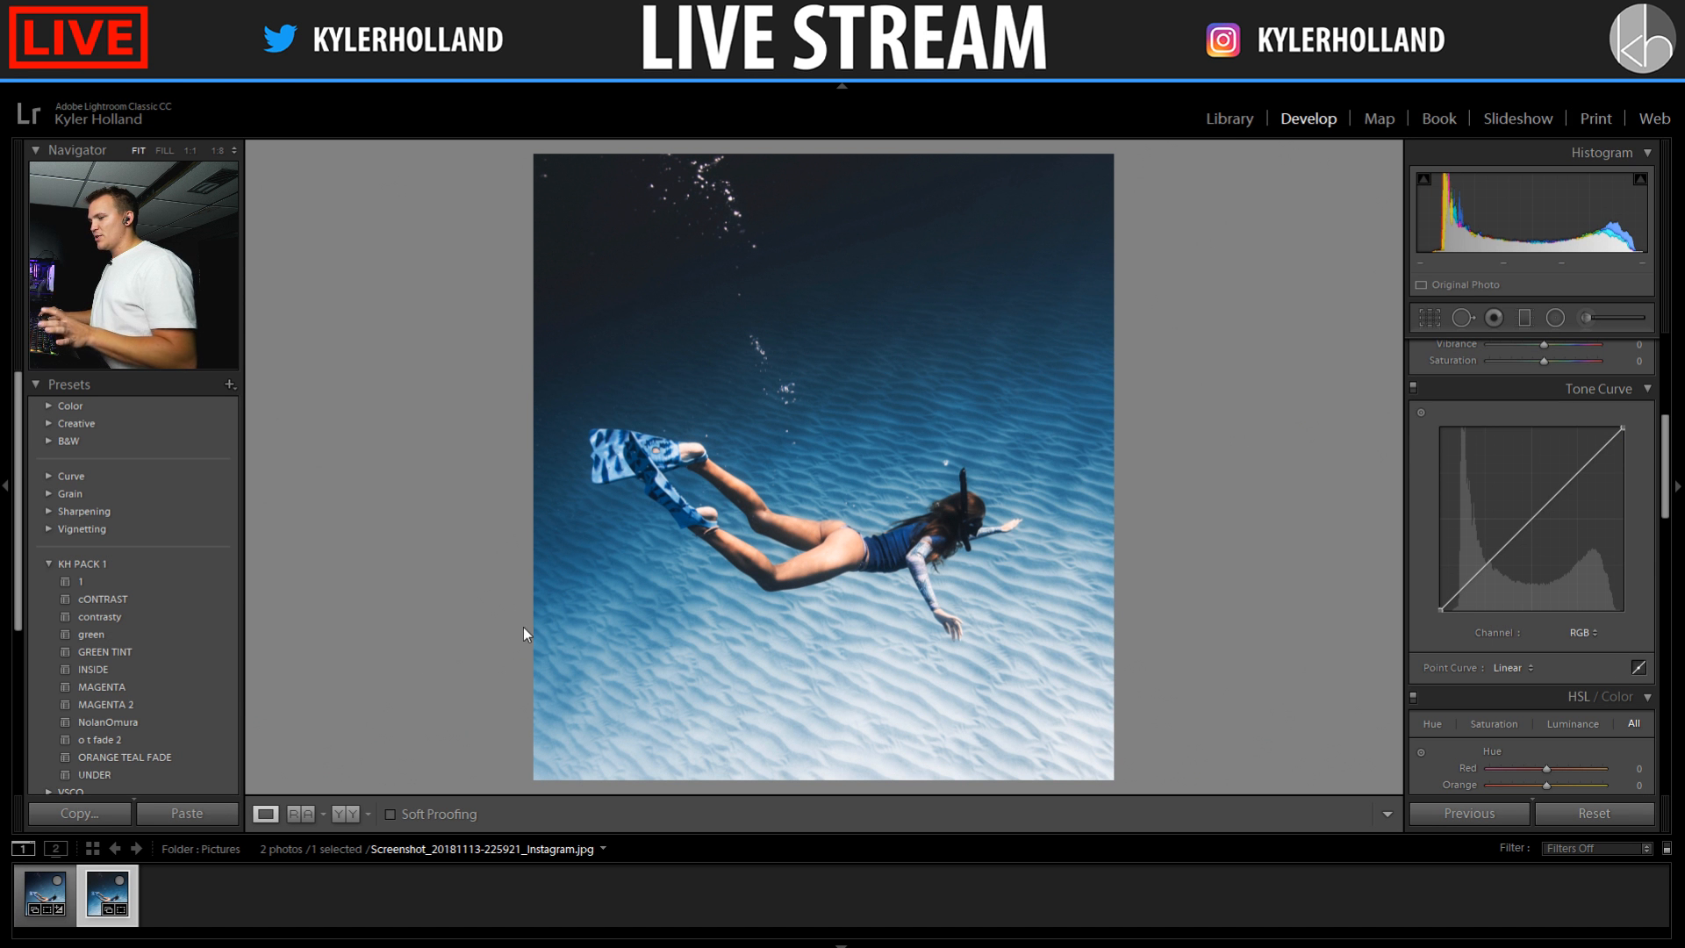
pyautogui.click(43, 895)
pyautogui.scroll(5, 1614, 513)
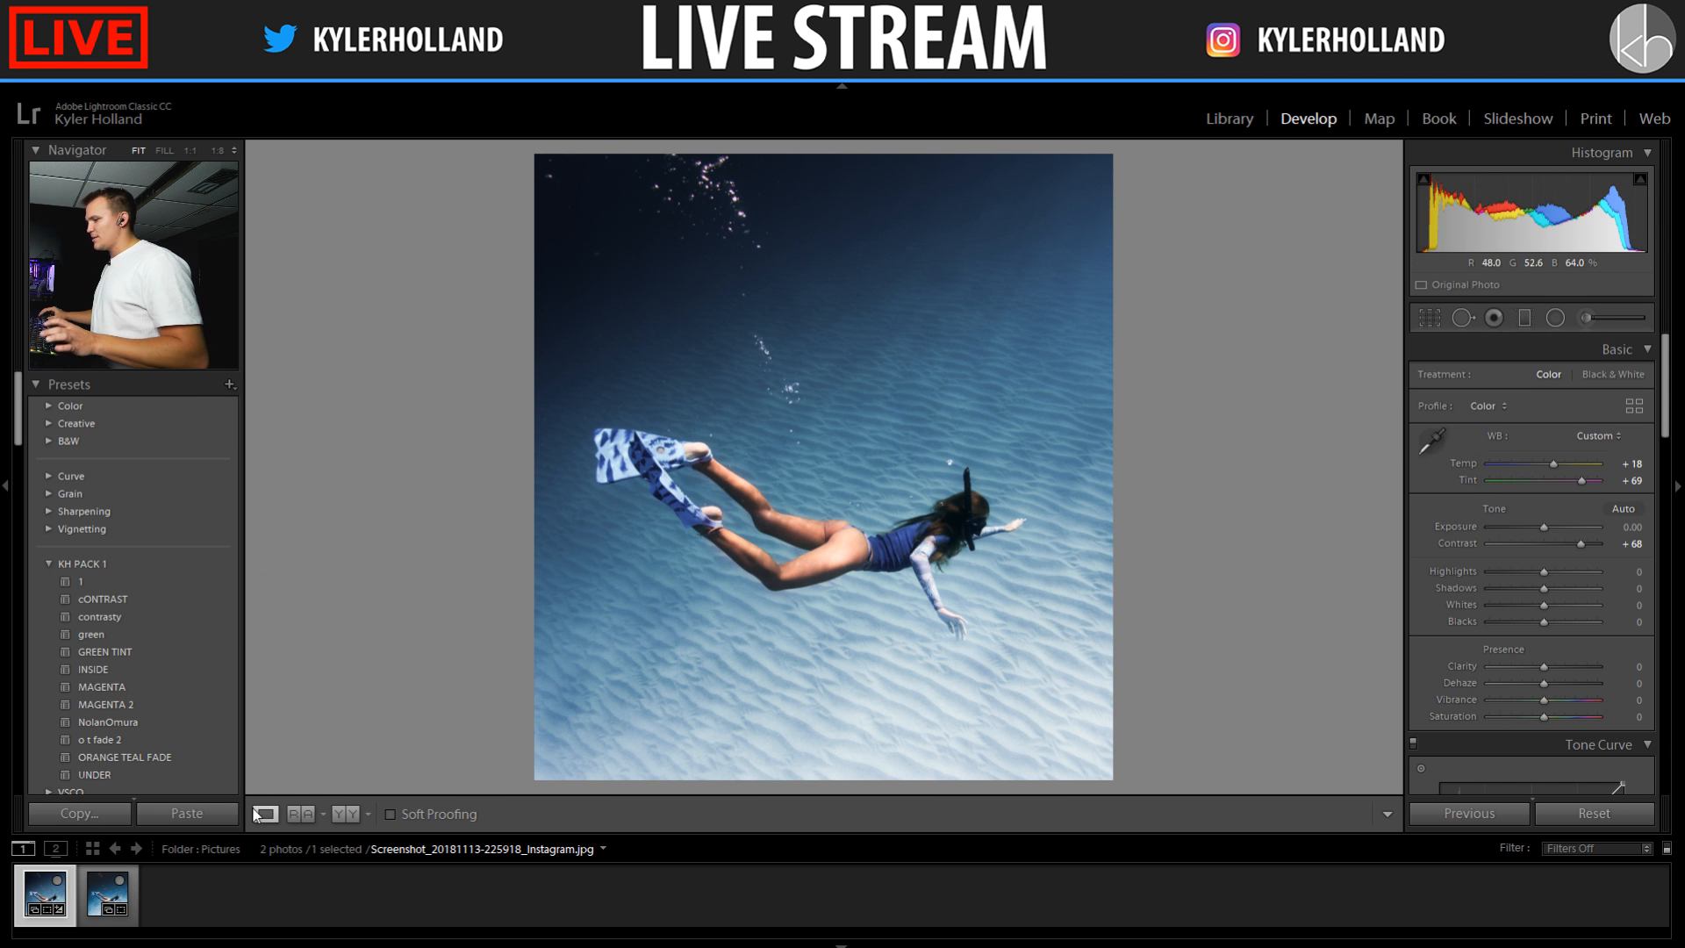
pyautogui.click(1520, 309)
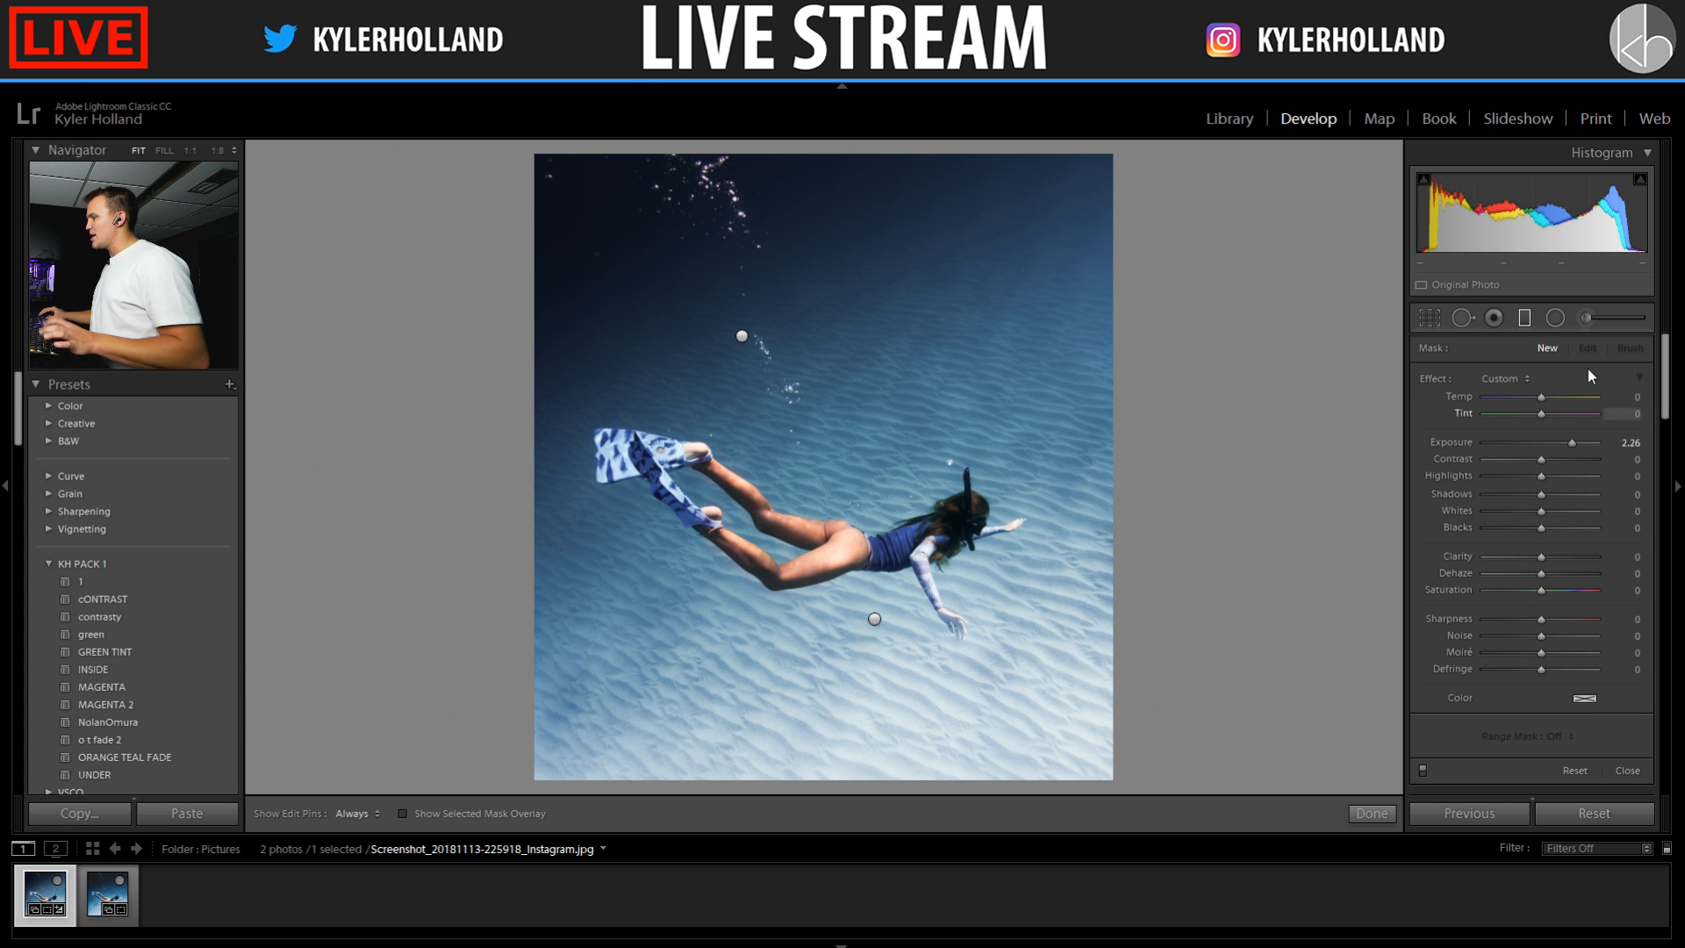
pyautogui.click(1523, 319)
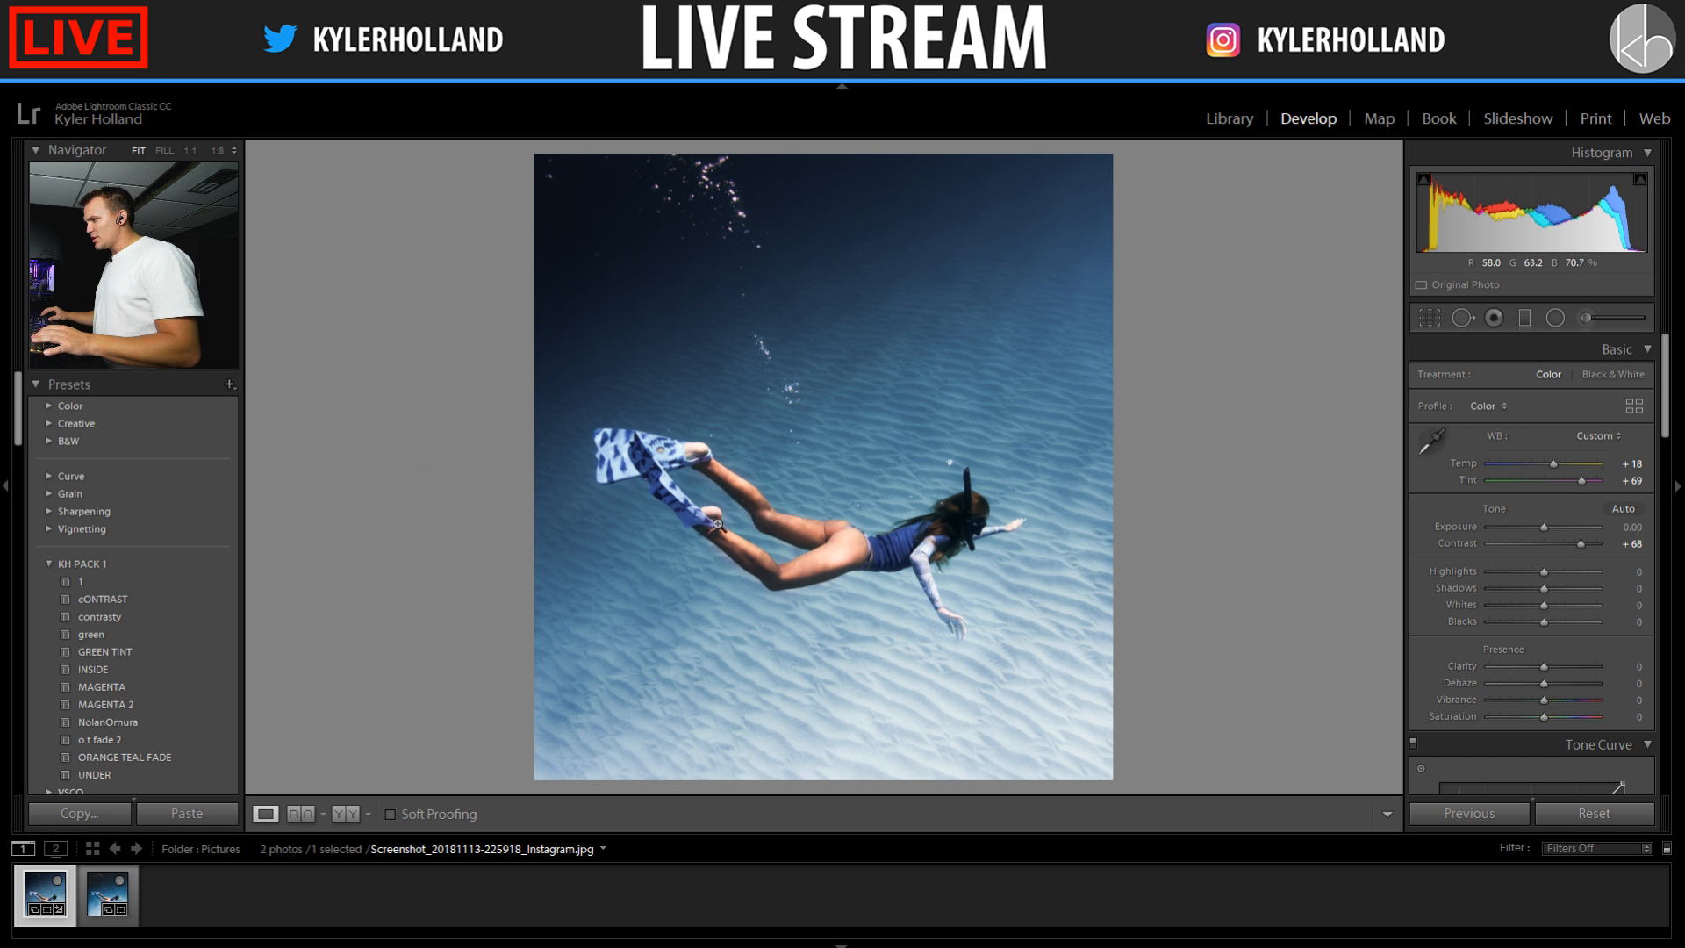
# Try a Heal spot of size 32 on the snorkeler's upper calf, enlarge it to 75, and remove the spot
pyautogui.click(755, 500)
pyautogui.click(657, 420)
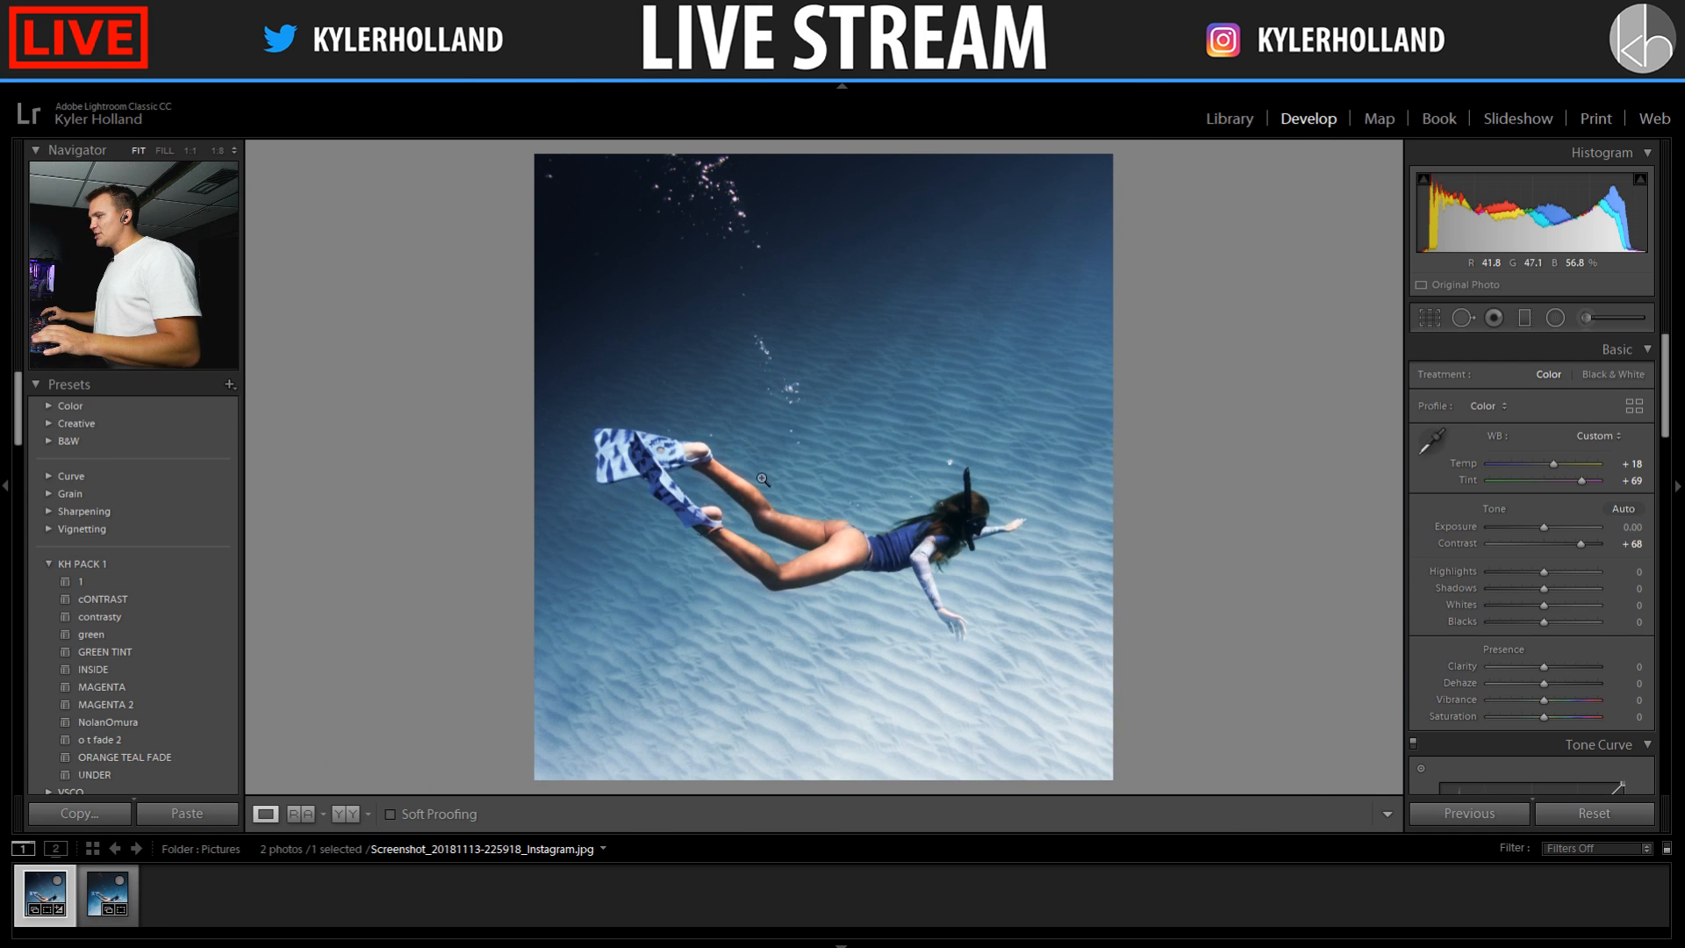
pyautogui.click(804, 462)
pyautogui.click(804, 463)
pyautogui.click(1350, 369)
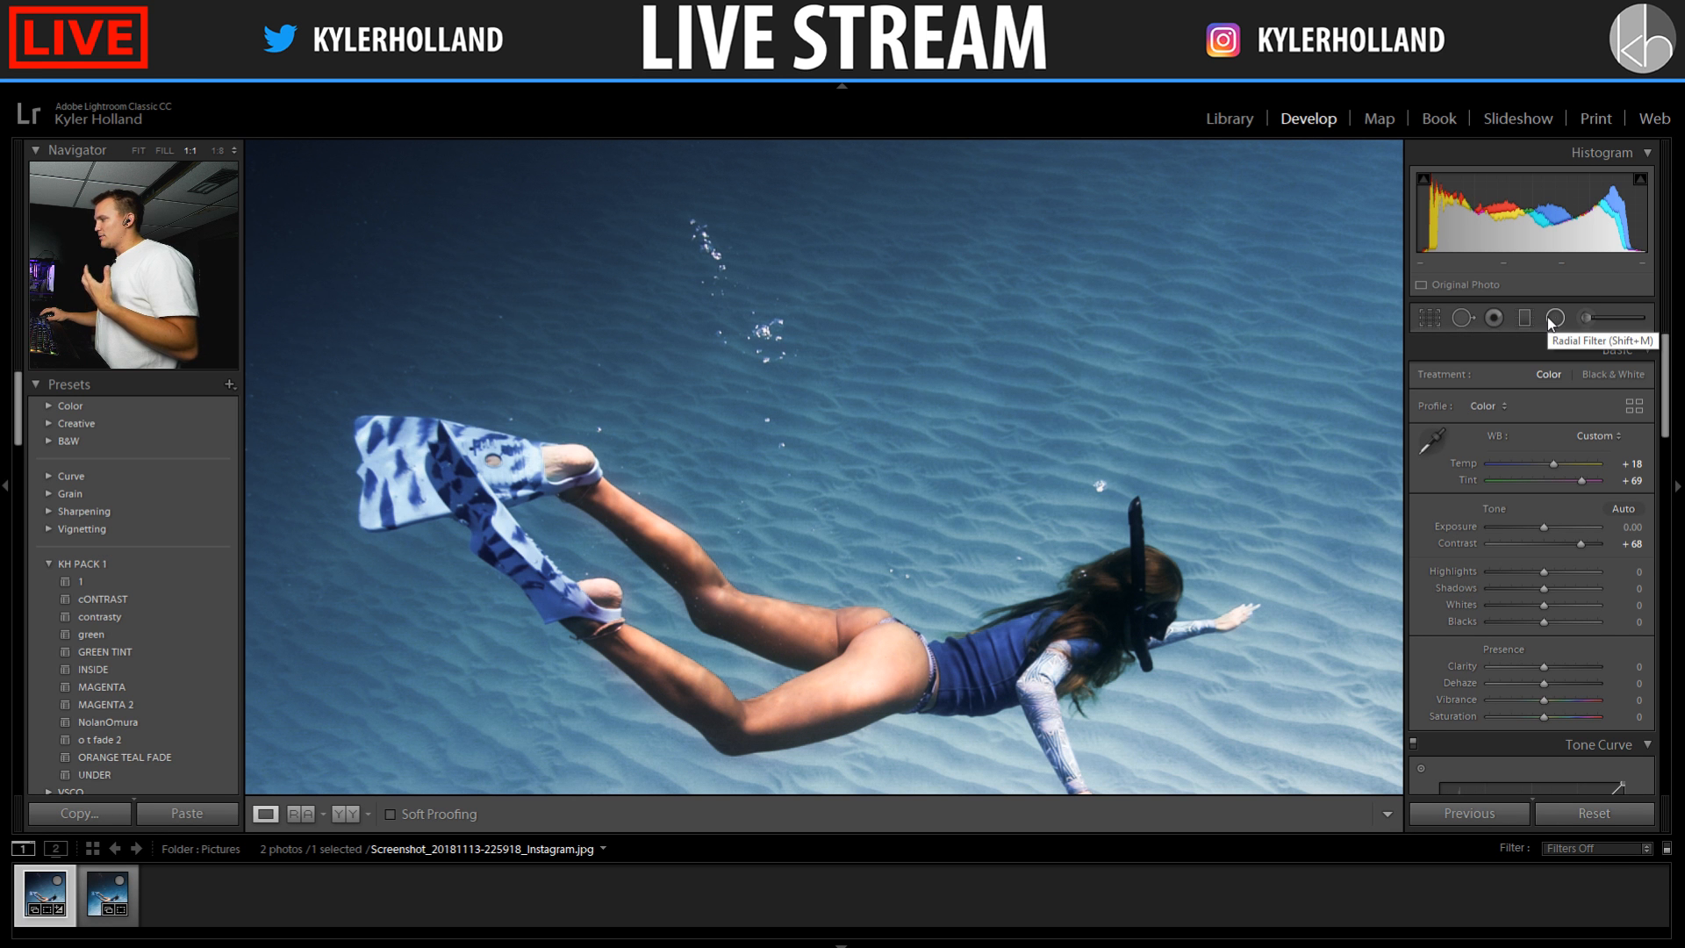
pyautogui.click(1458, 320)
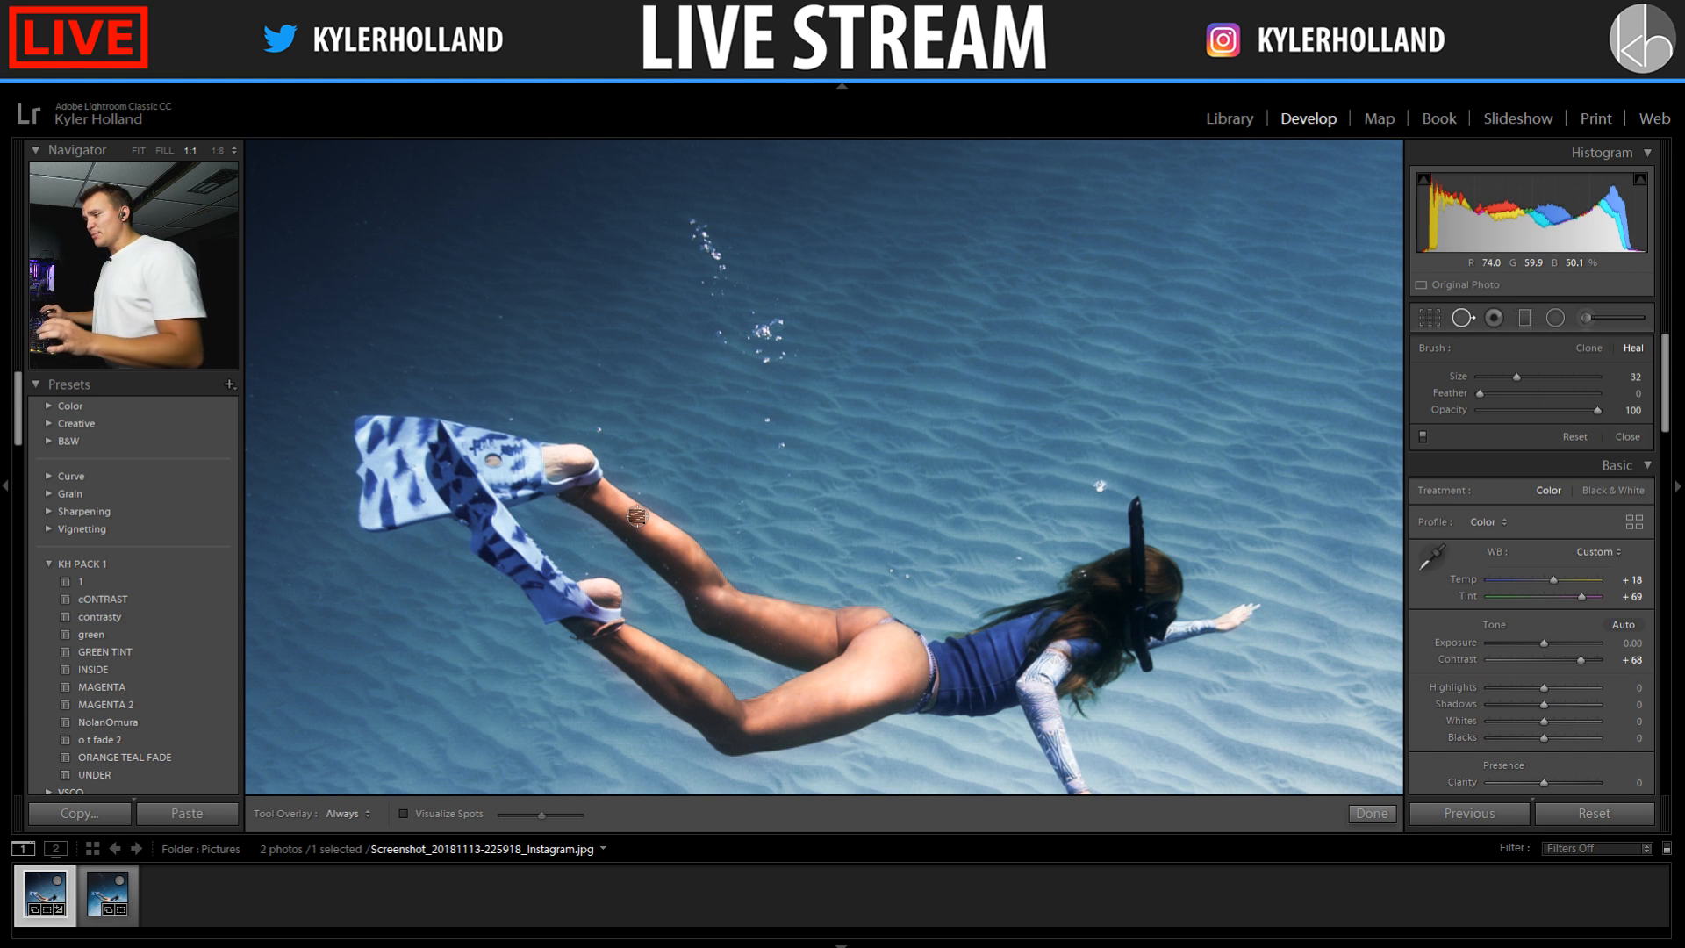
pyautogui.click(638, 532)
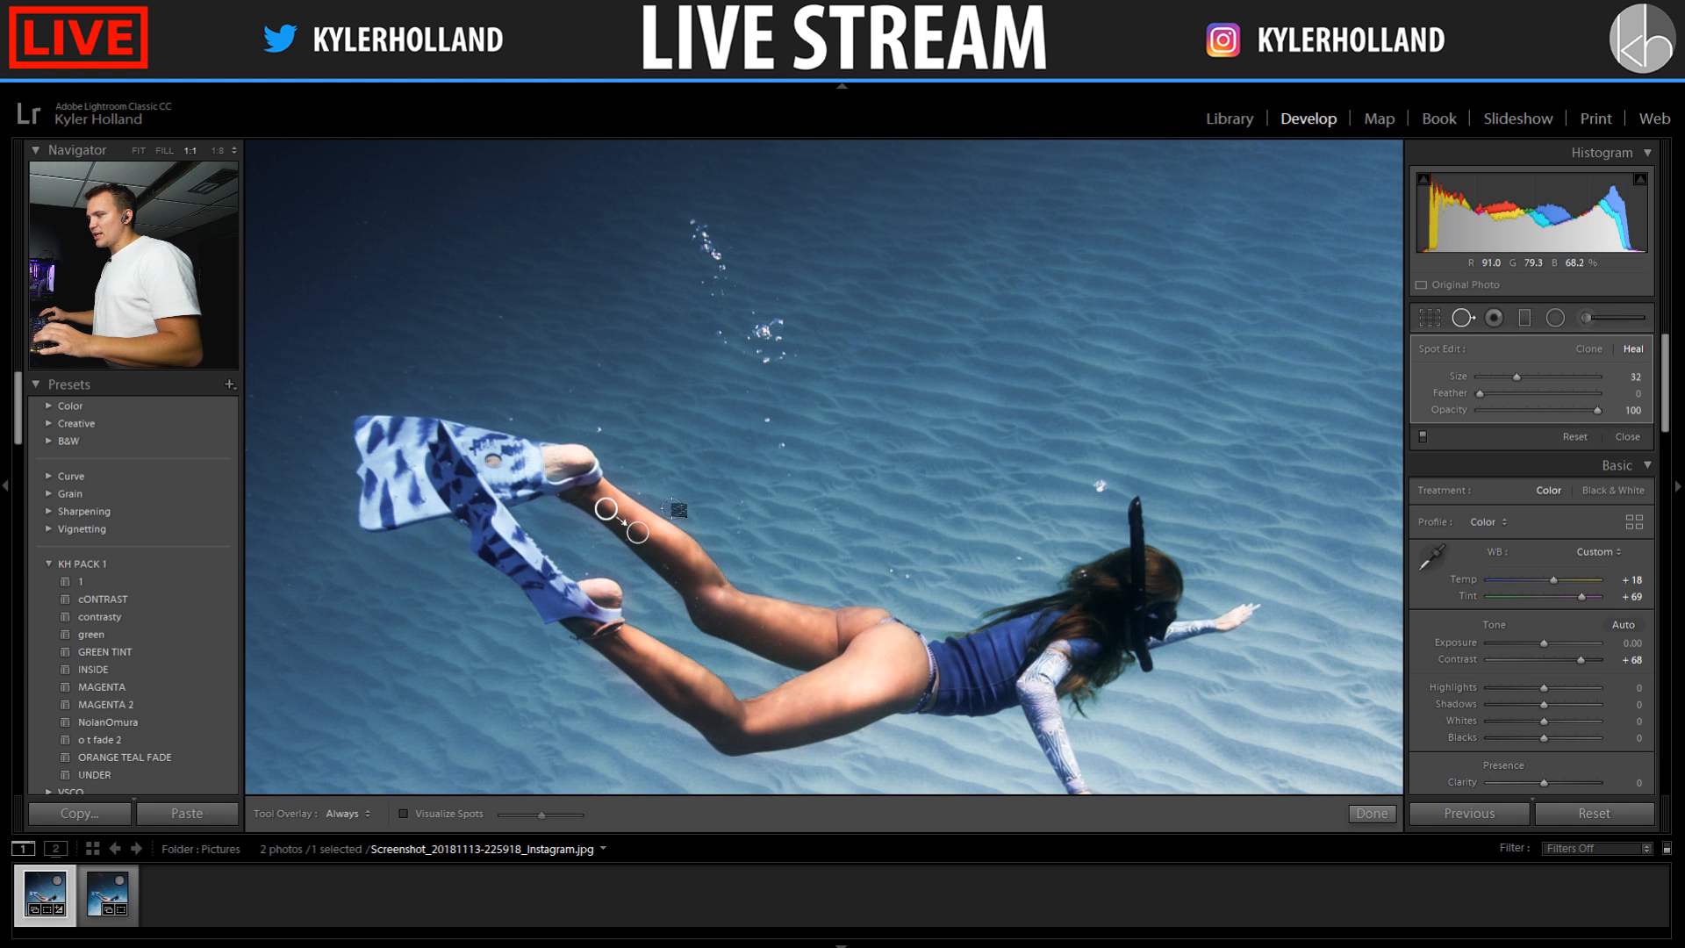
pyautogui.moveTo(614, 501); pyautogui.dragTo(629, 488)
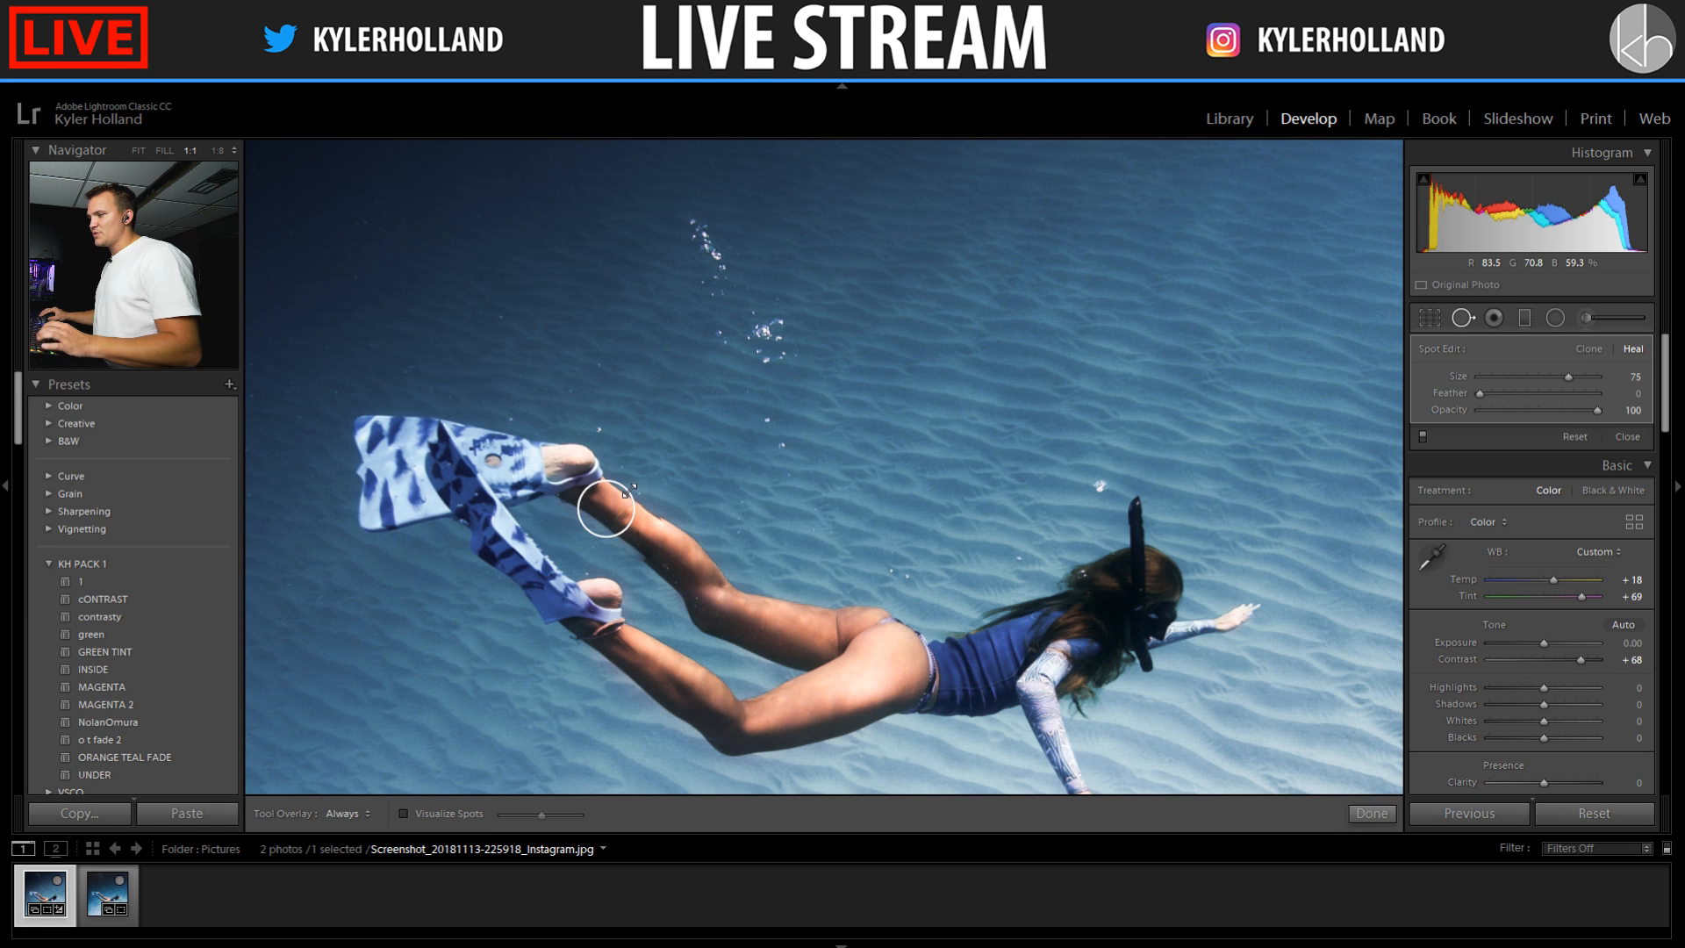
pyautogui.hotkey('ctrl', 'z')
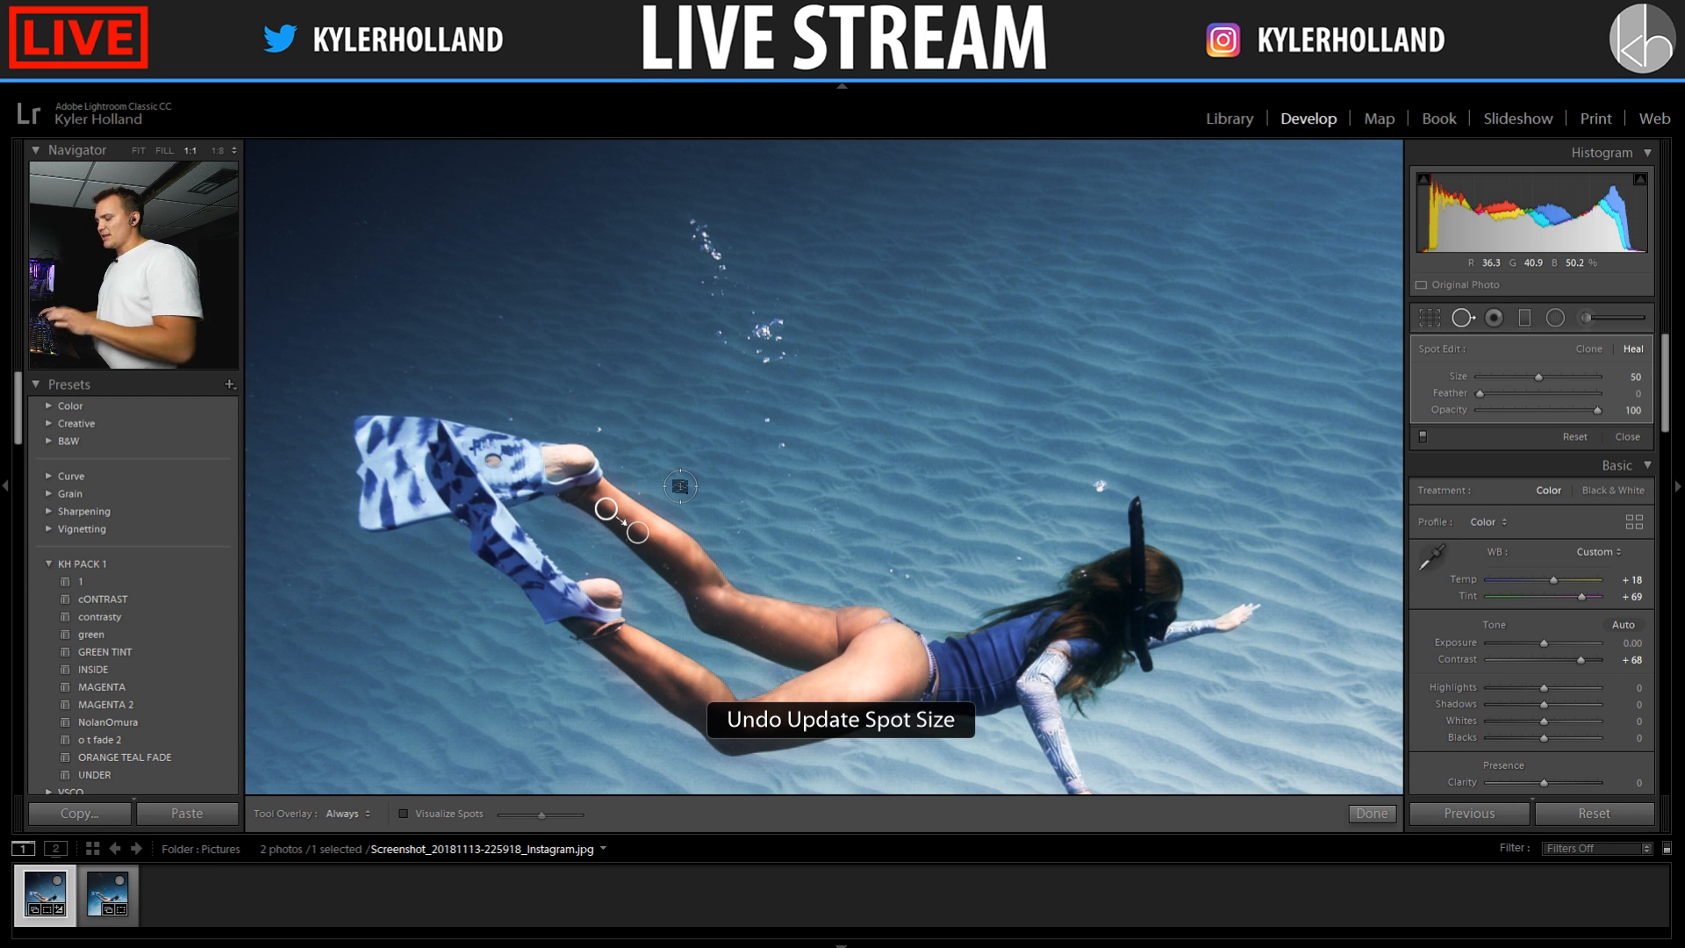
pyautogui.press('Delete')
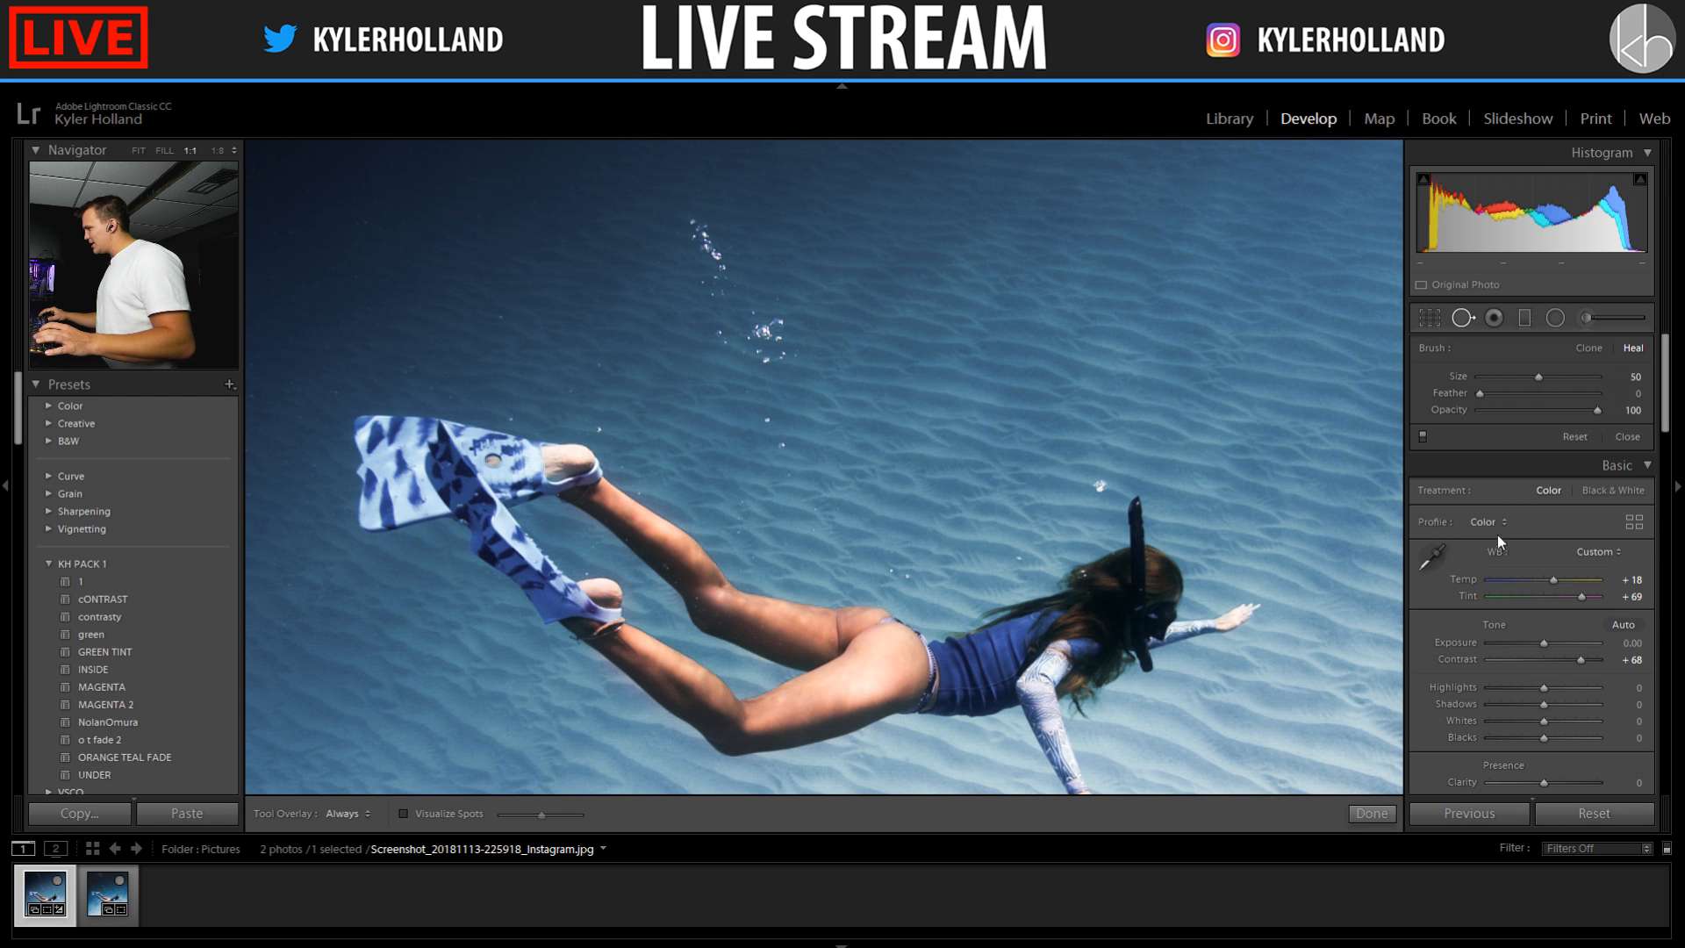
# Try a Heal stroke of size 50 along the underside of the snorkeler's farther leg, and undo it
pyautogui.click(1613, 314)
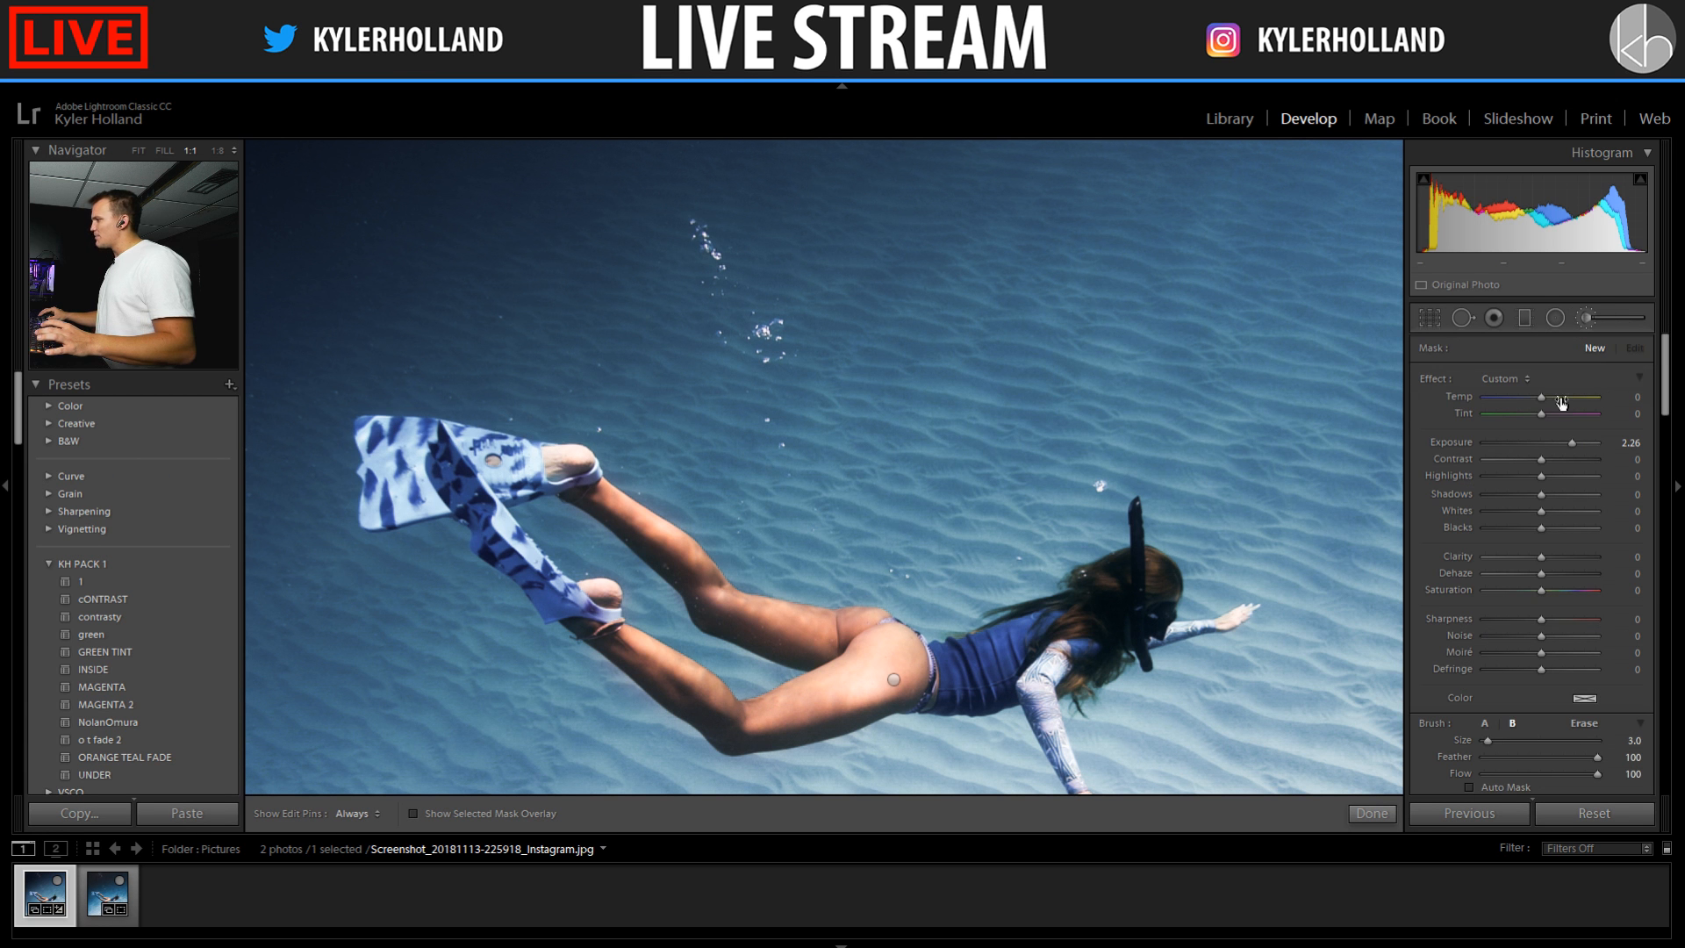
pyautogui.click(1450, 313)
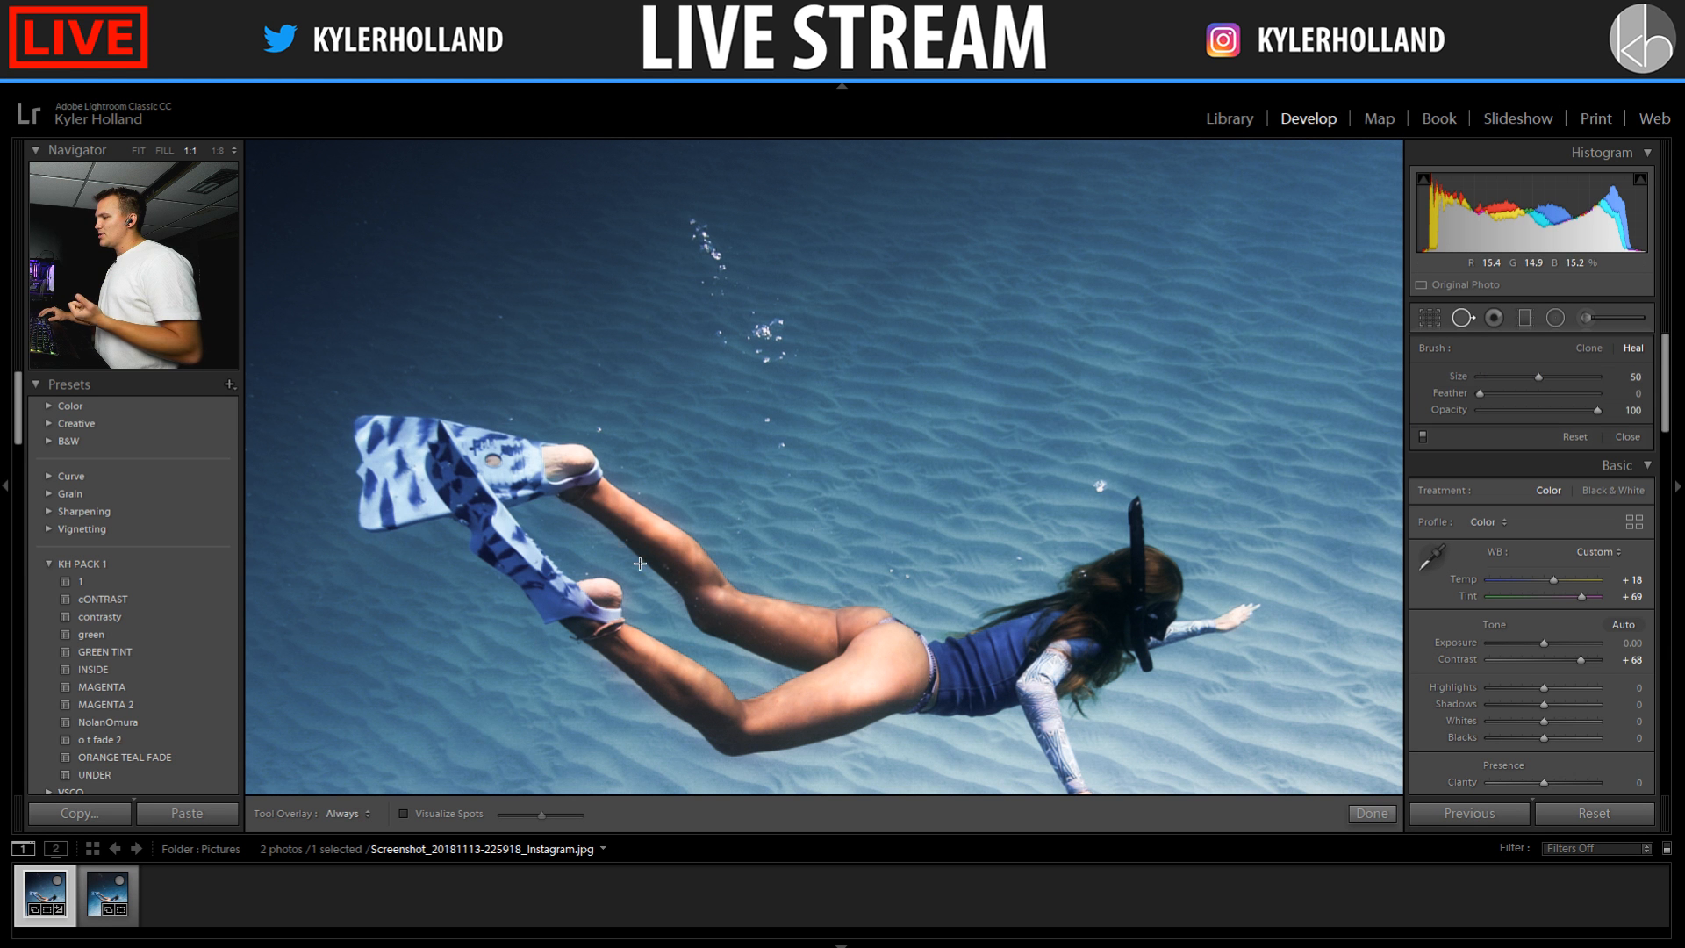
pyautogui.moveTo(639, 563); pyautogui.dragTo(702, 606)
pyautogui.hotkey('ctrl', 'z')
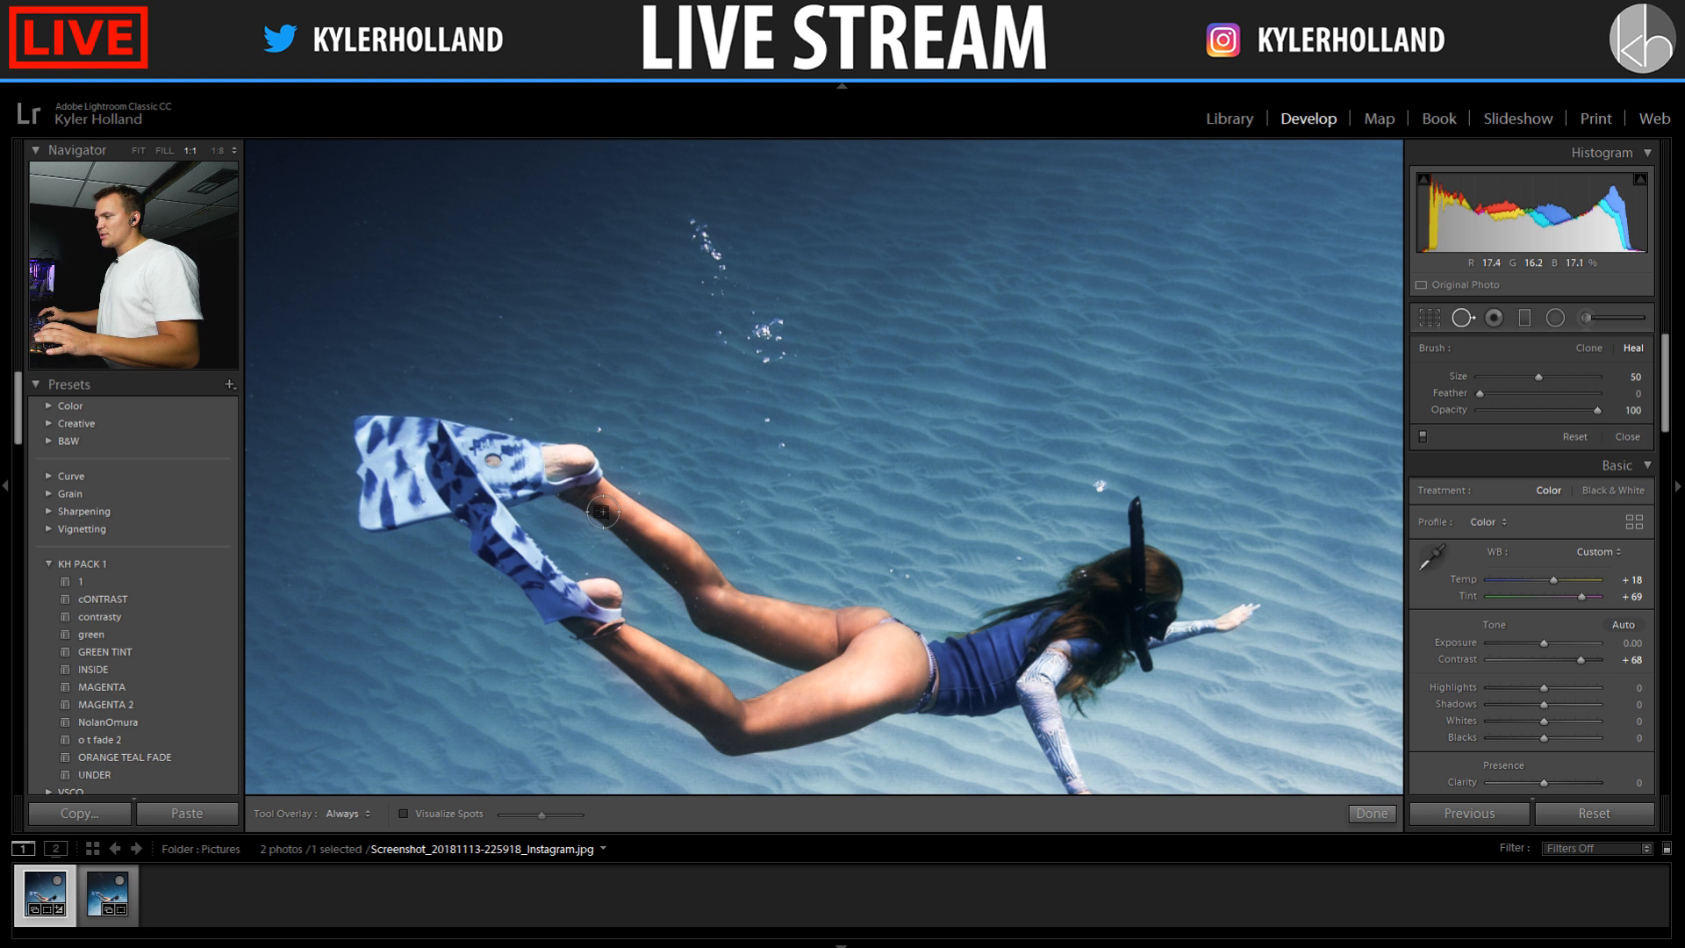
# Try Heal strokes of size 50 and 35 on the calf of the snorkeler's farther leg, undo each, and close spot removal
pyautogui.moveTo(603, 511); pyautogui.dragTo(628, 544)
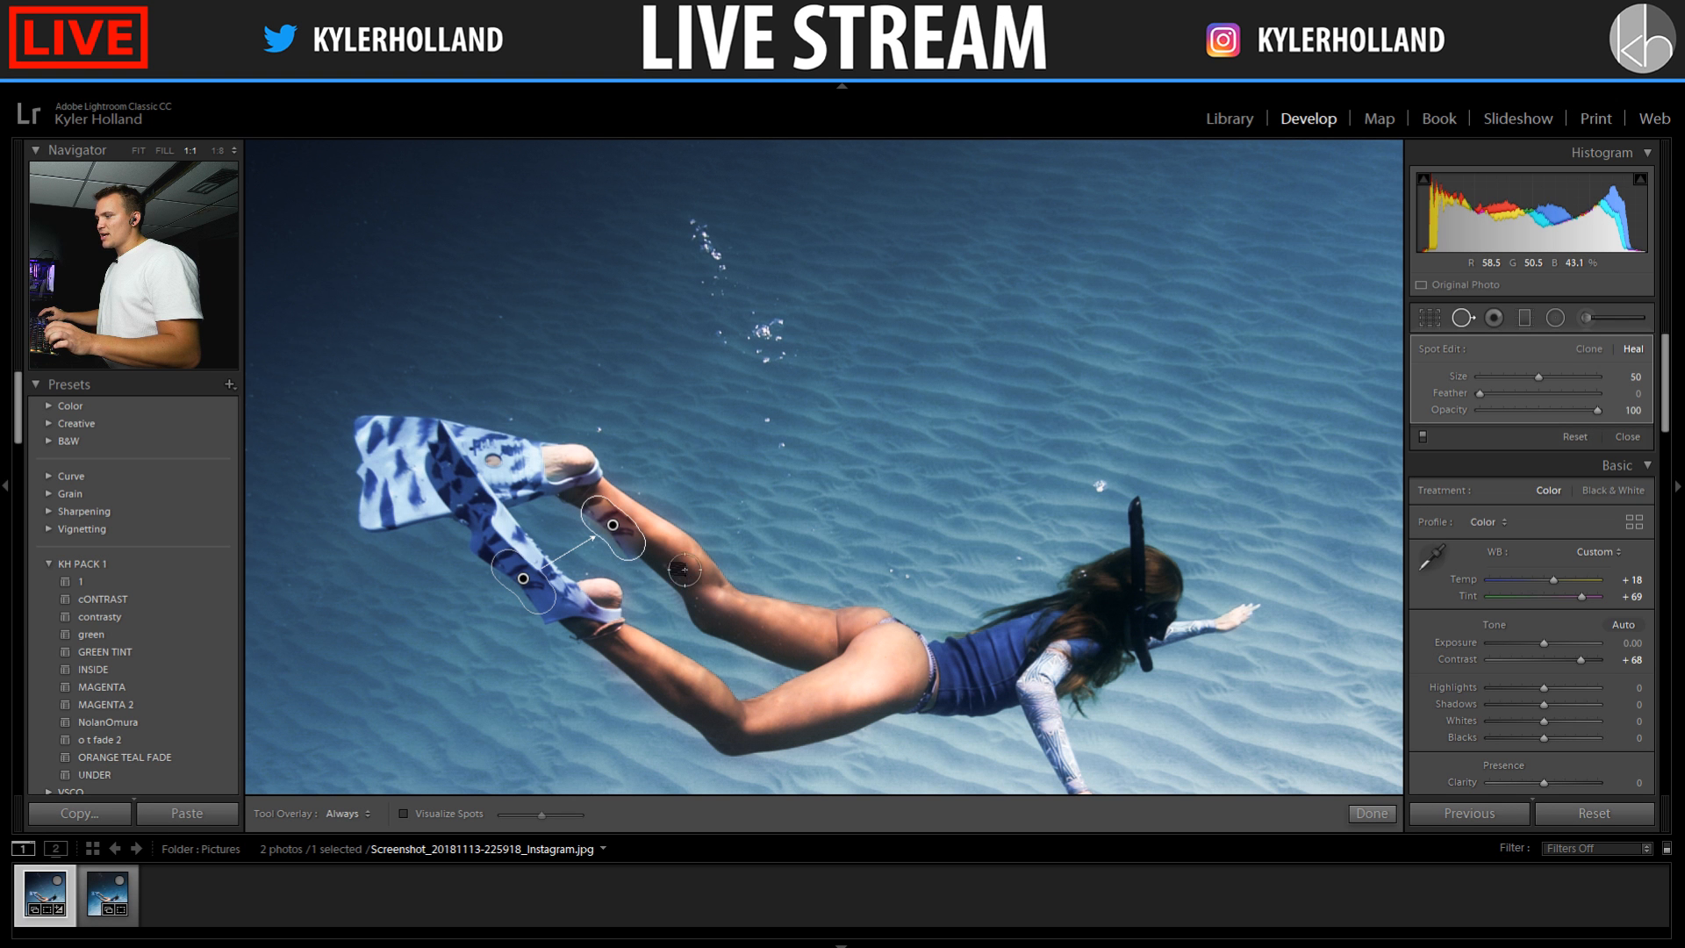
pyautogui.hotkey('ctrl', 'z')
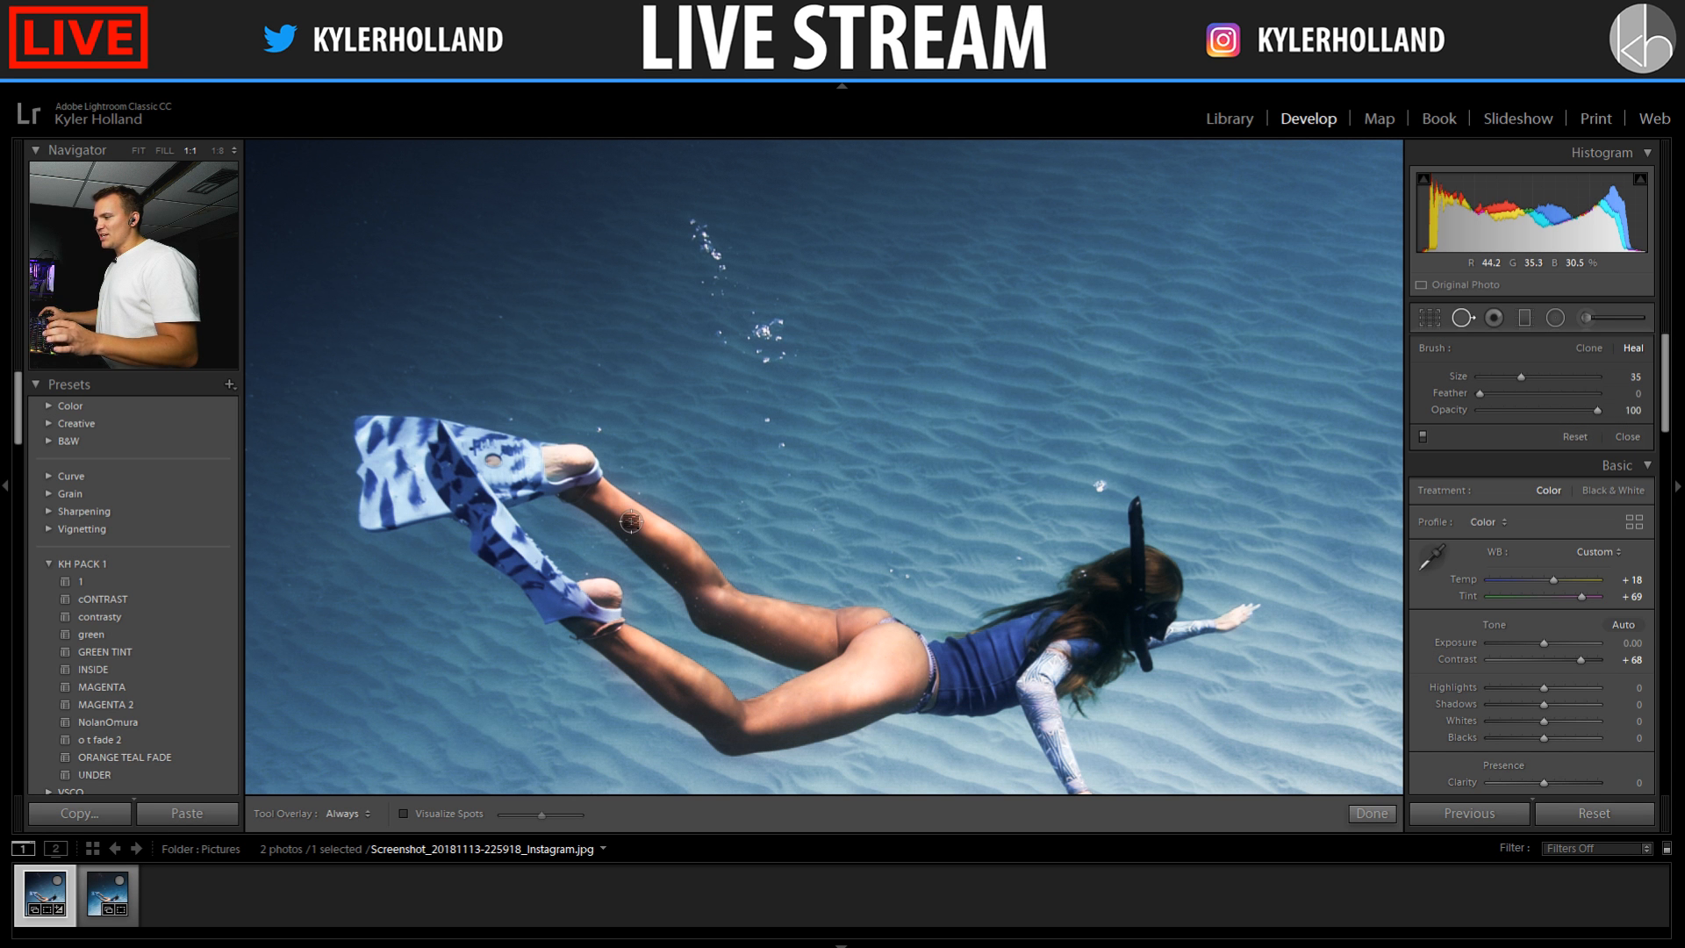
pyautogui.moveTo(631, 521); pyautogui.dragTo(665, 547)
pyautogui.hotkey('ctrl', 'z')
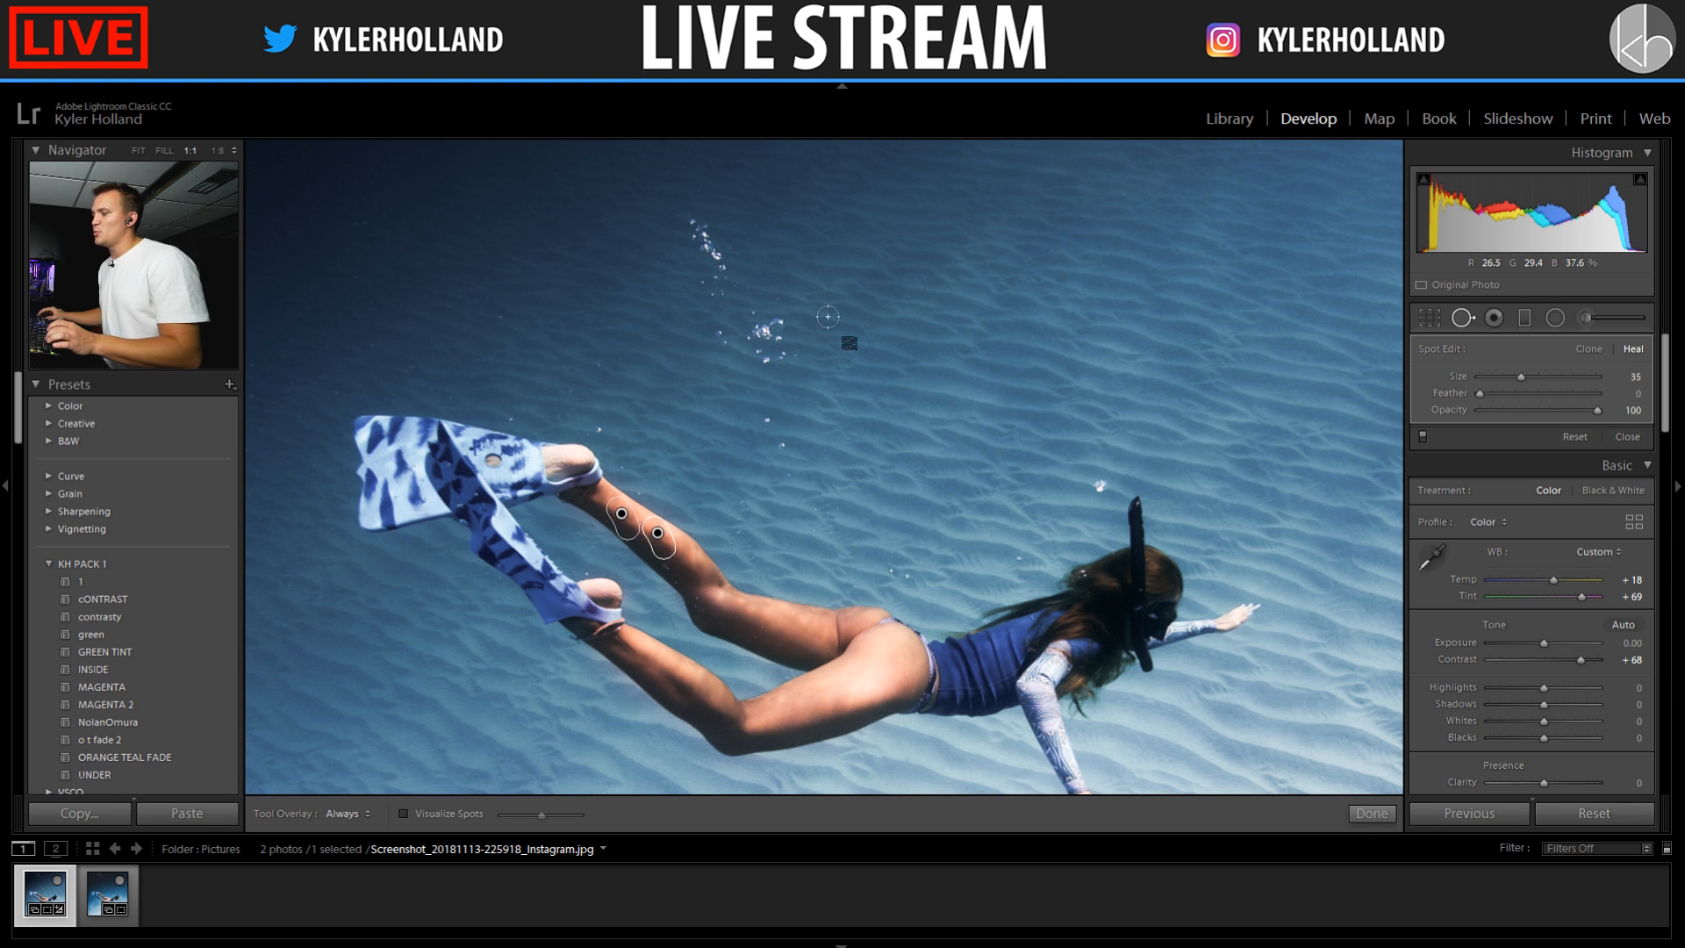
pyautogui.hotkey('ctrl', 'z')
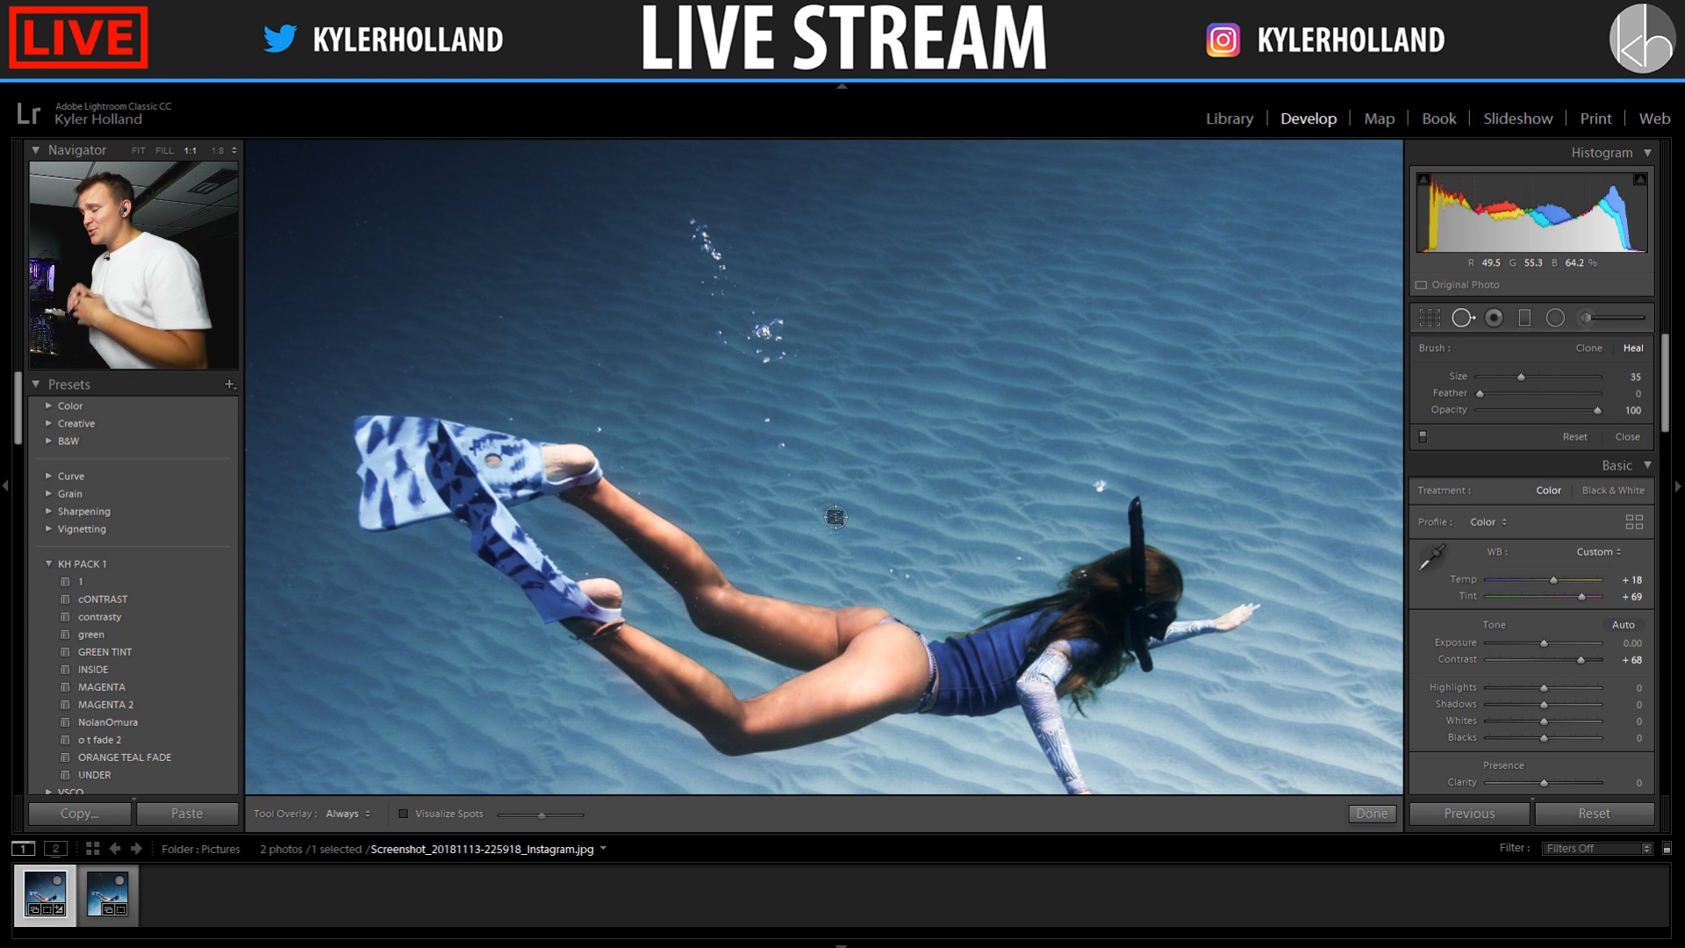
pyautogui.click(1464, 320)
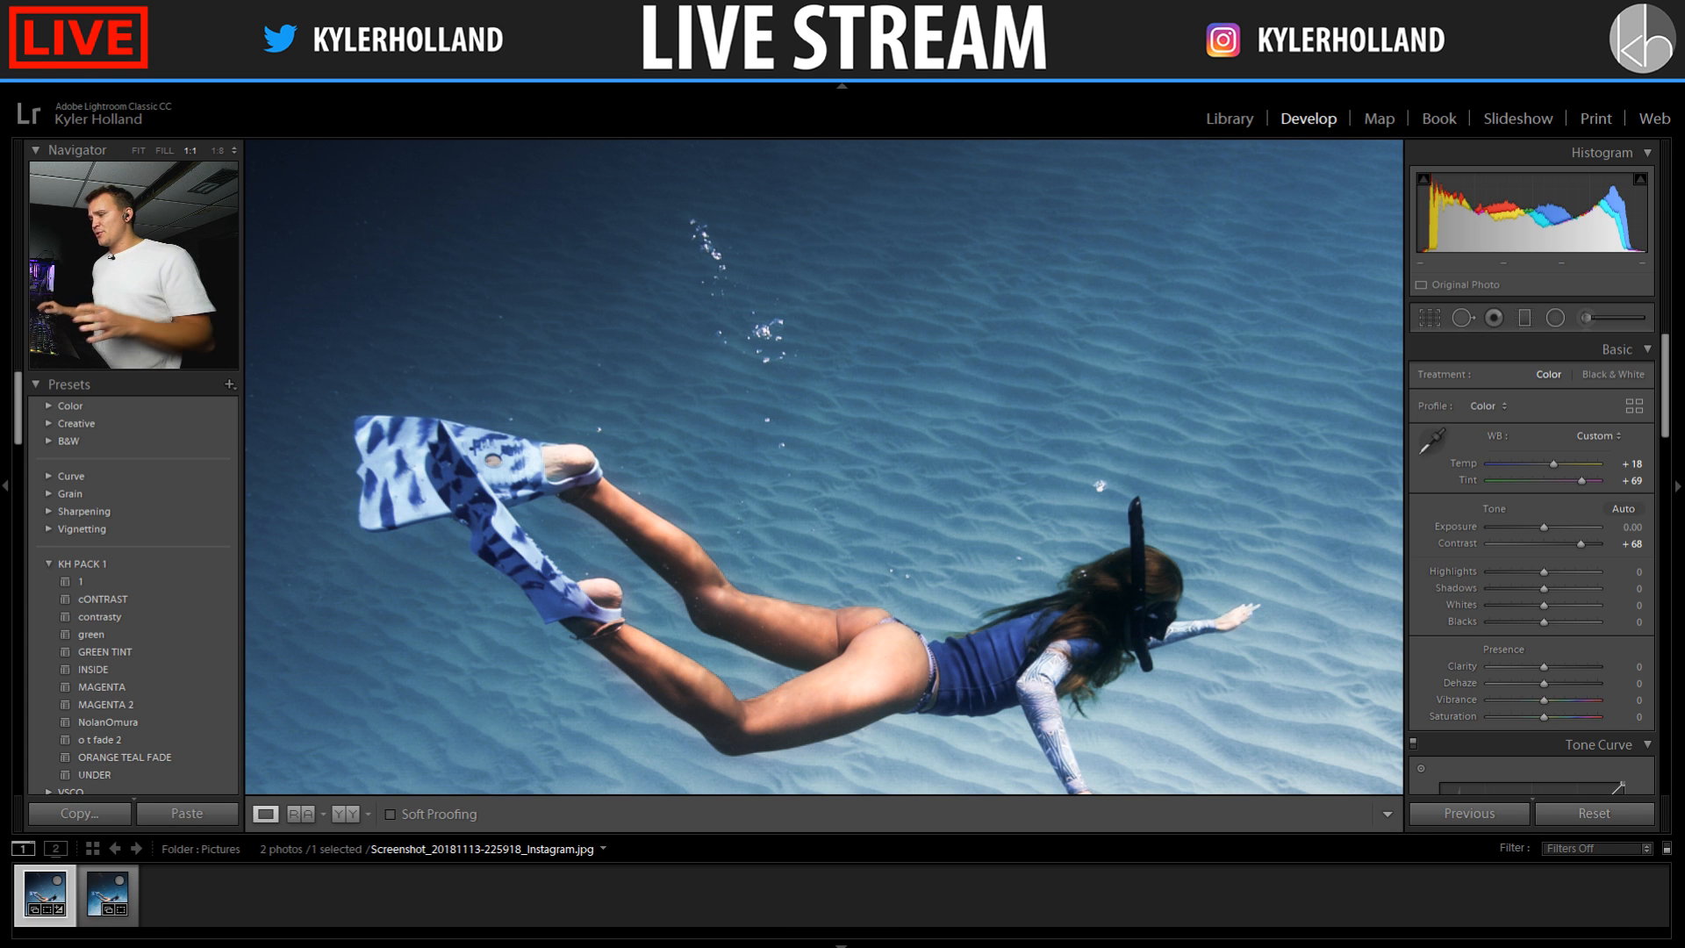
# Shape the RGB tone curve into a gentle S with three points, lowering the shadows and raising the highlights
pyautogui.press('z')
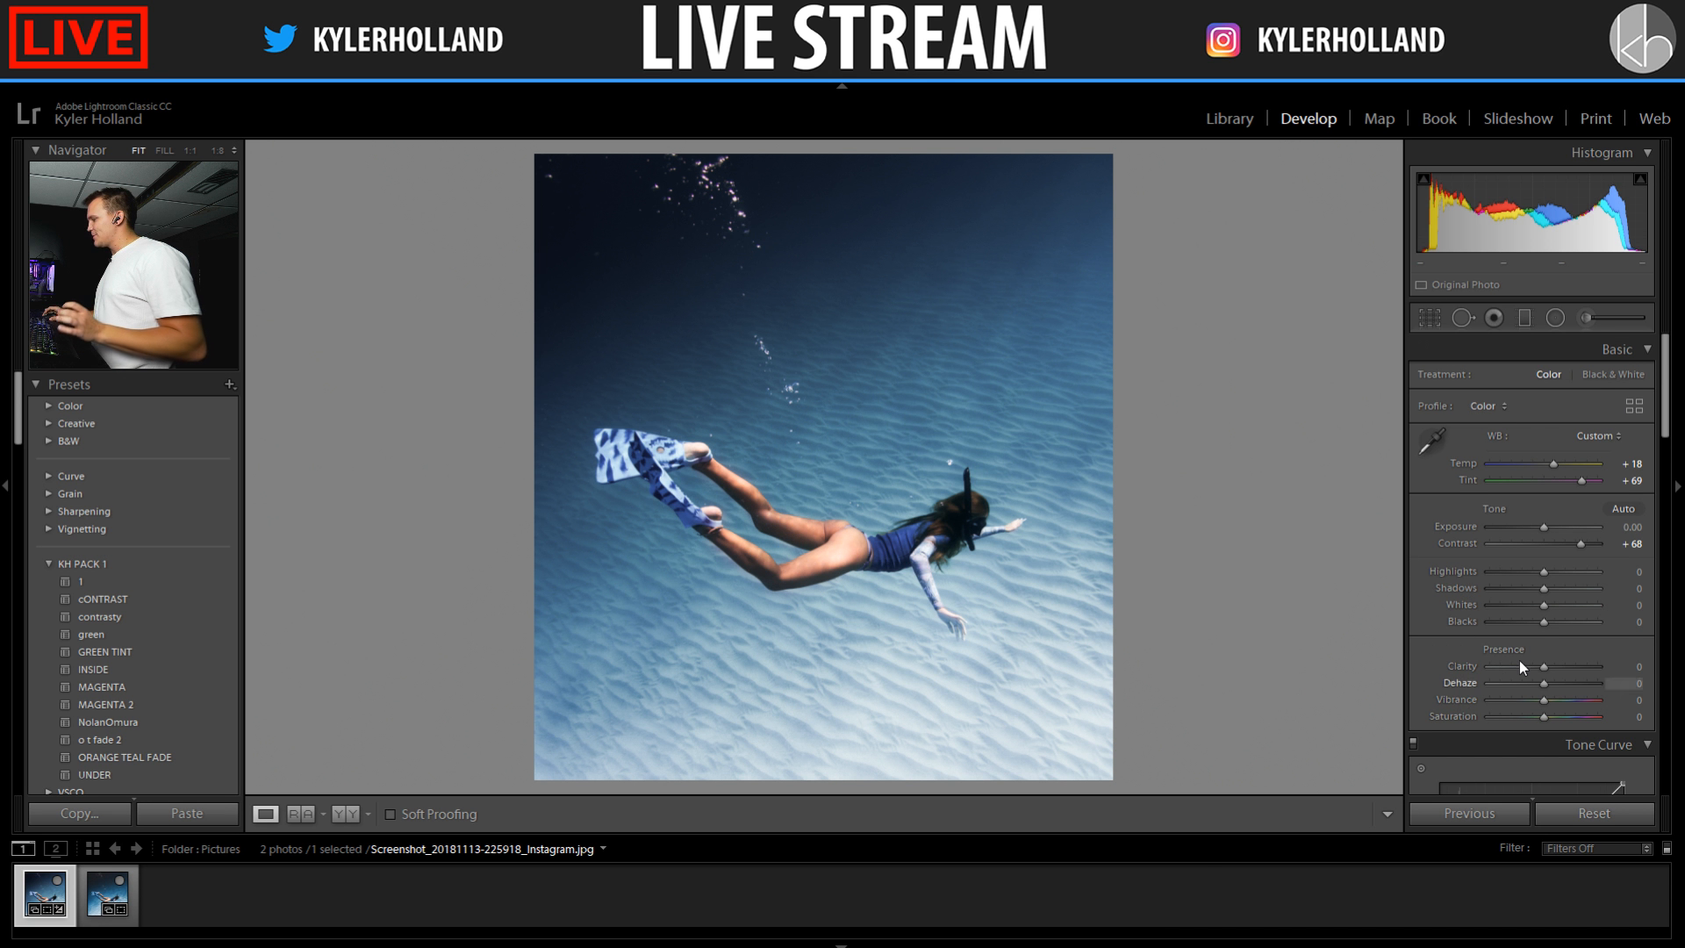
pyautogui.scroll(-5, 1519, 658)
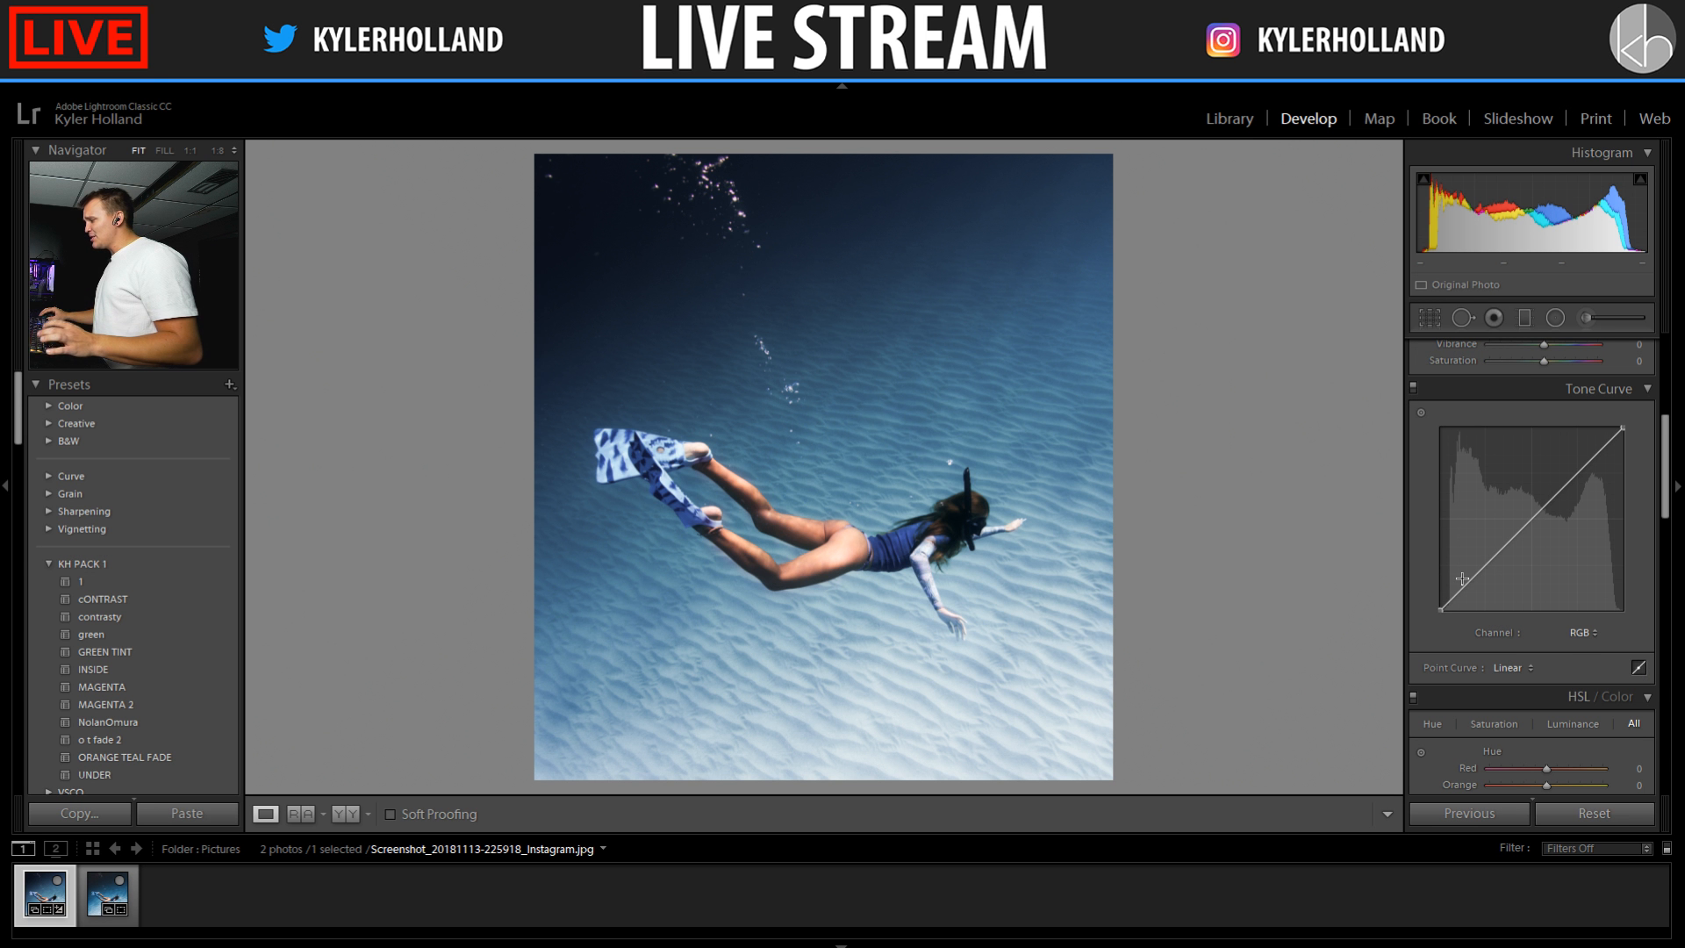
pyautogui.click(1492, 553)
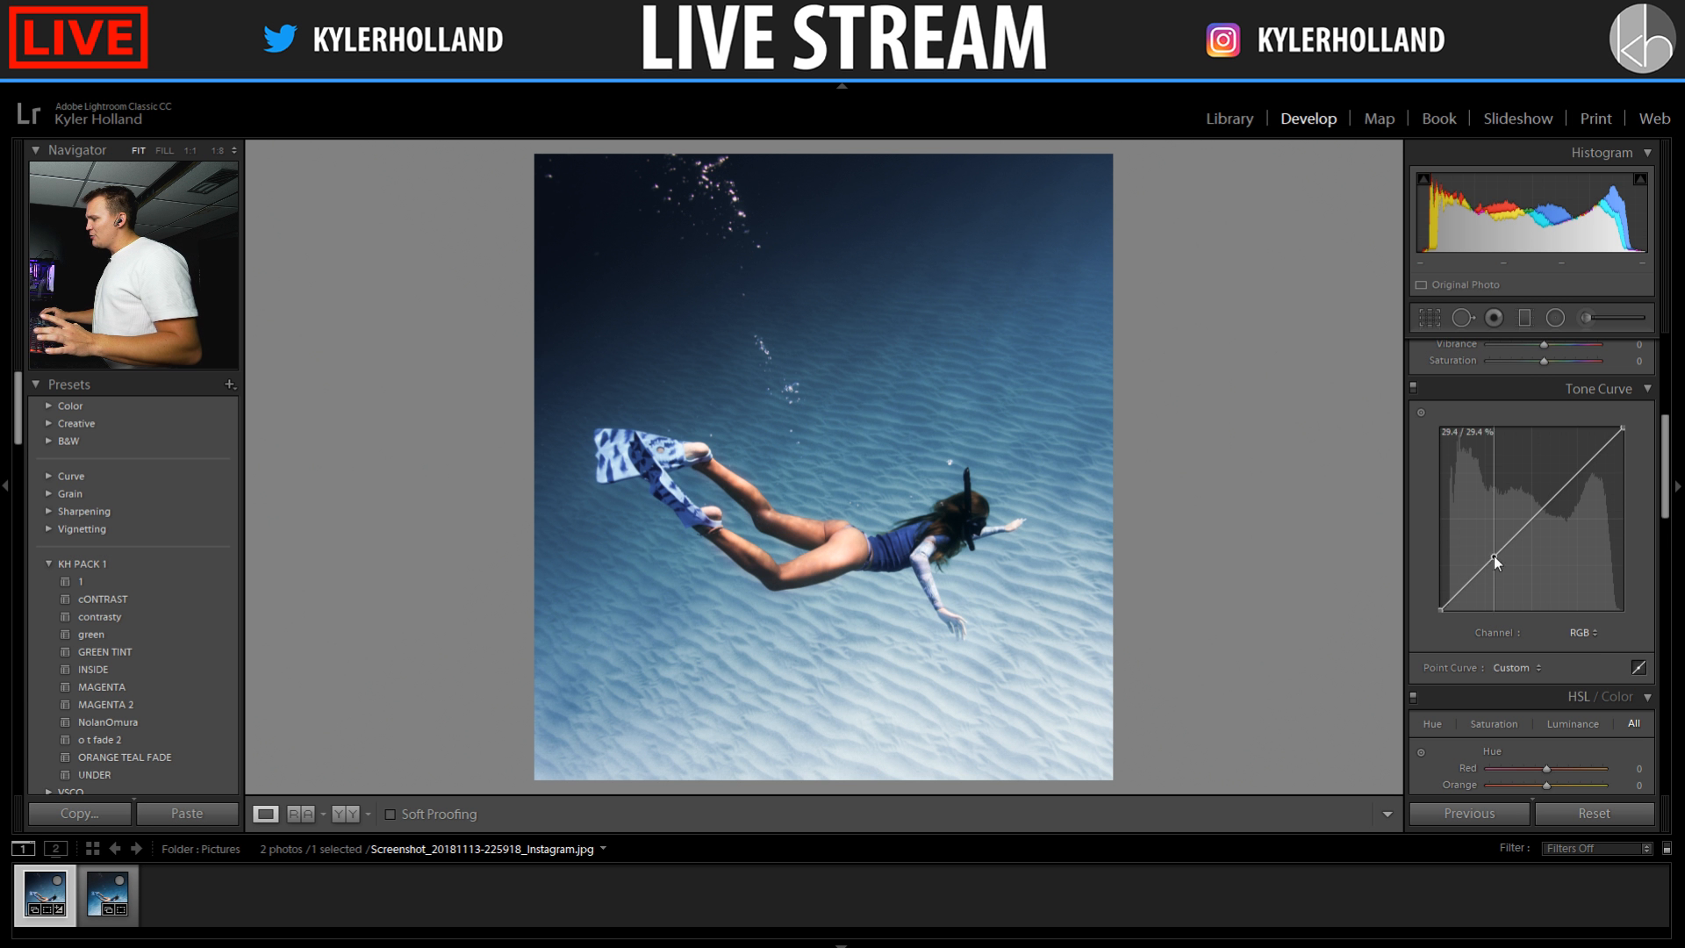
pyautogui.click(1537, 511)
pyautogui.click(1586, 470)
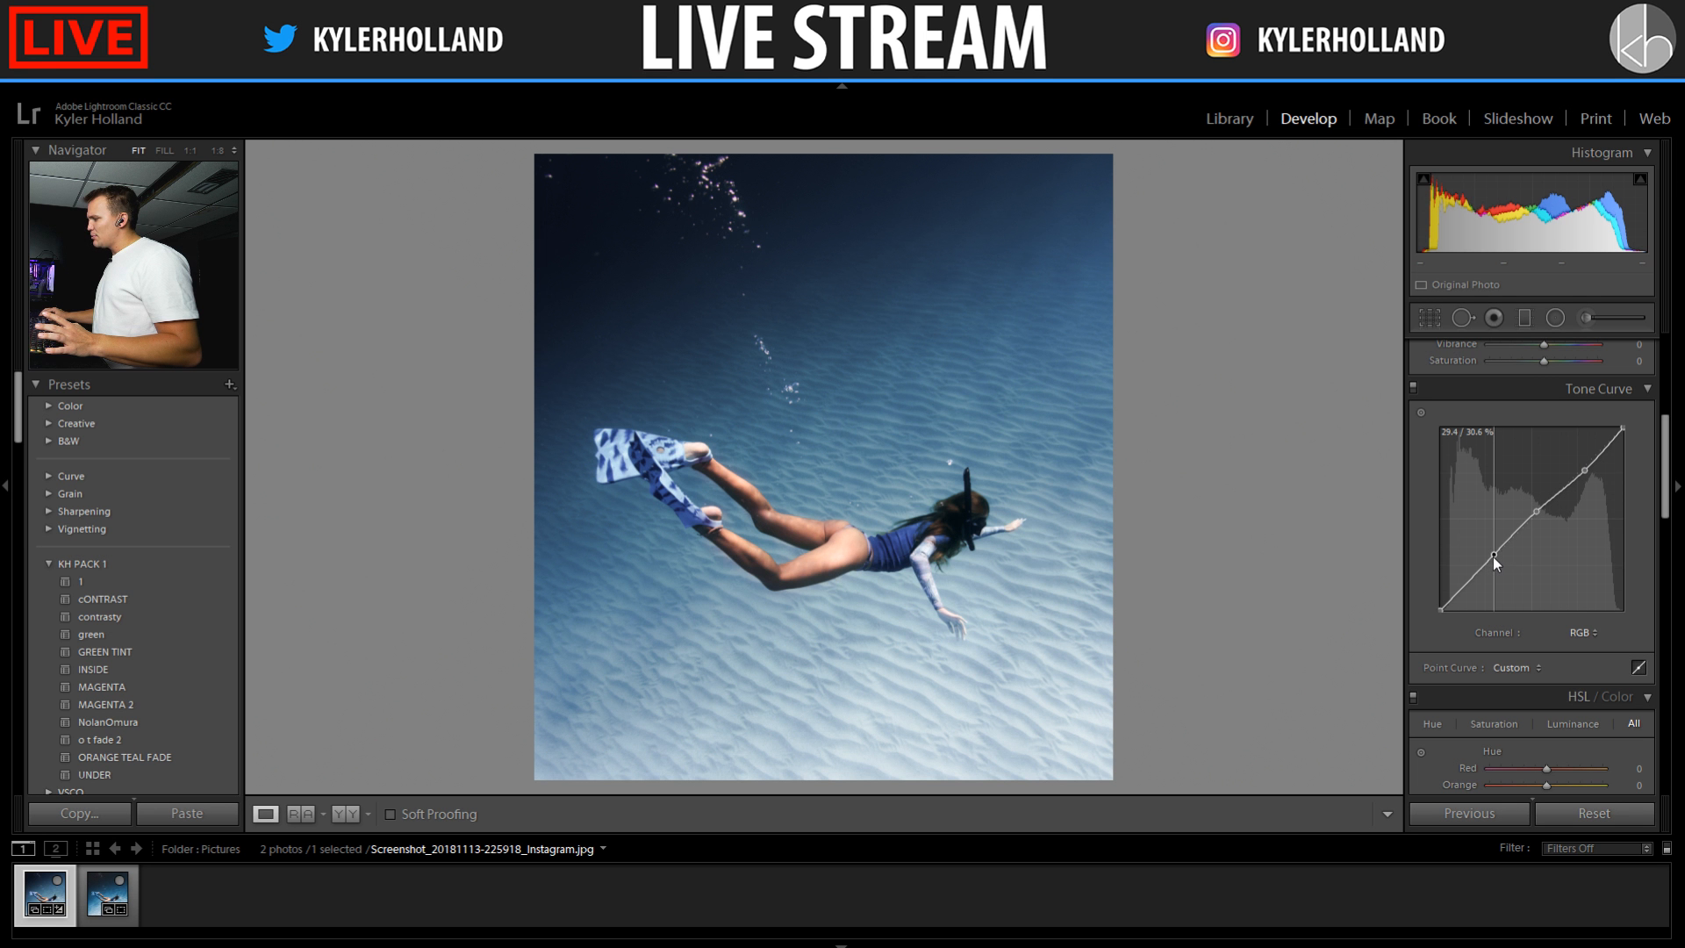
pyautogui.moveTo(1494, 556); pyautogui.dragTo(1497, 560)
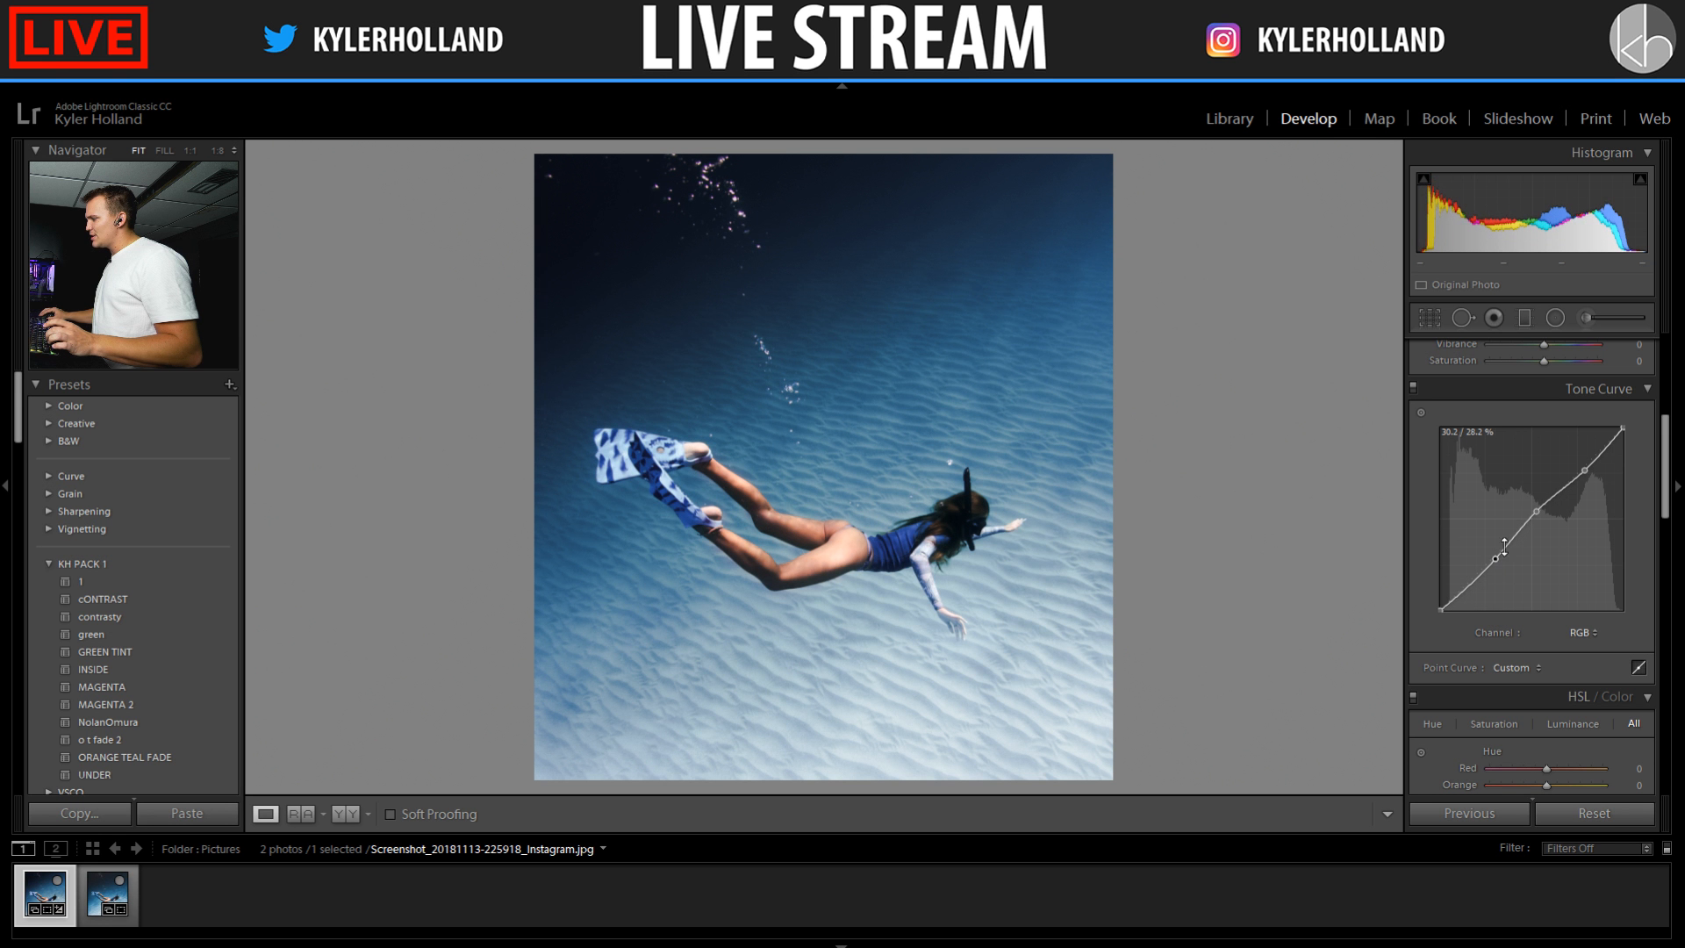
pyautogui.moveTo(1584, 470); pyautogui.dragTo(1575, 466)
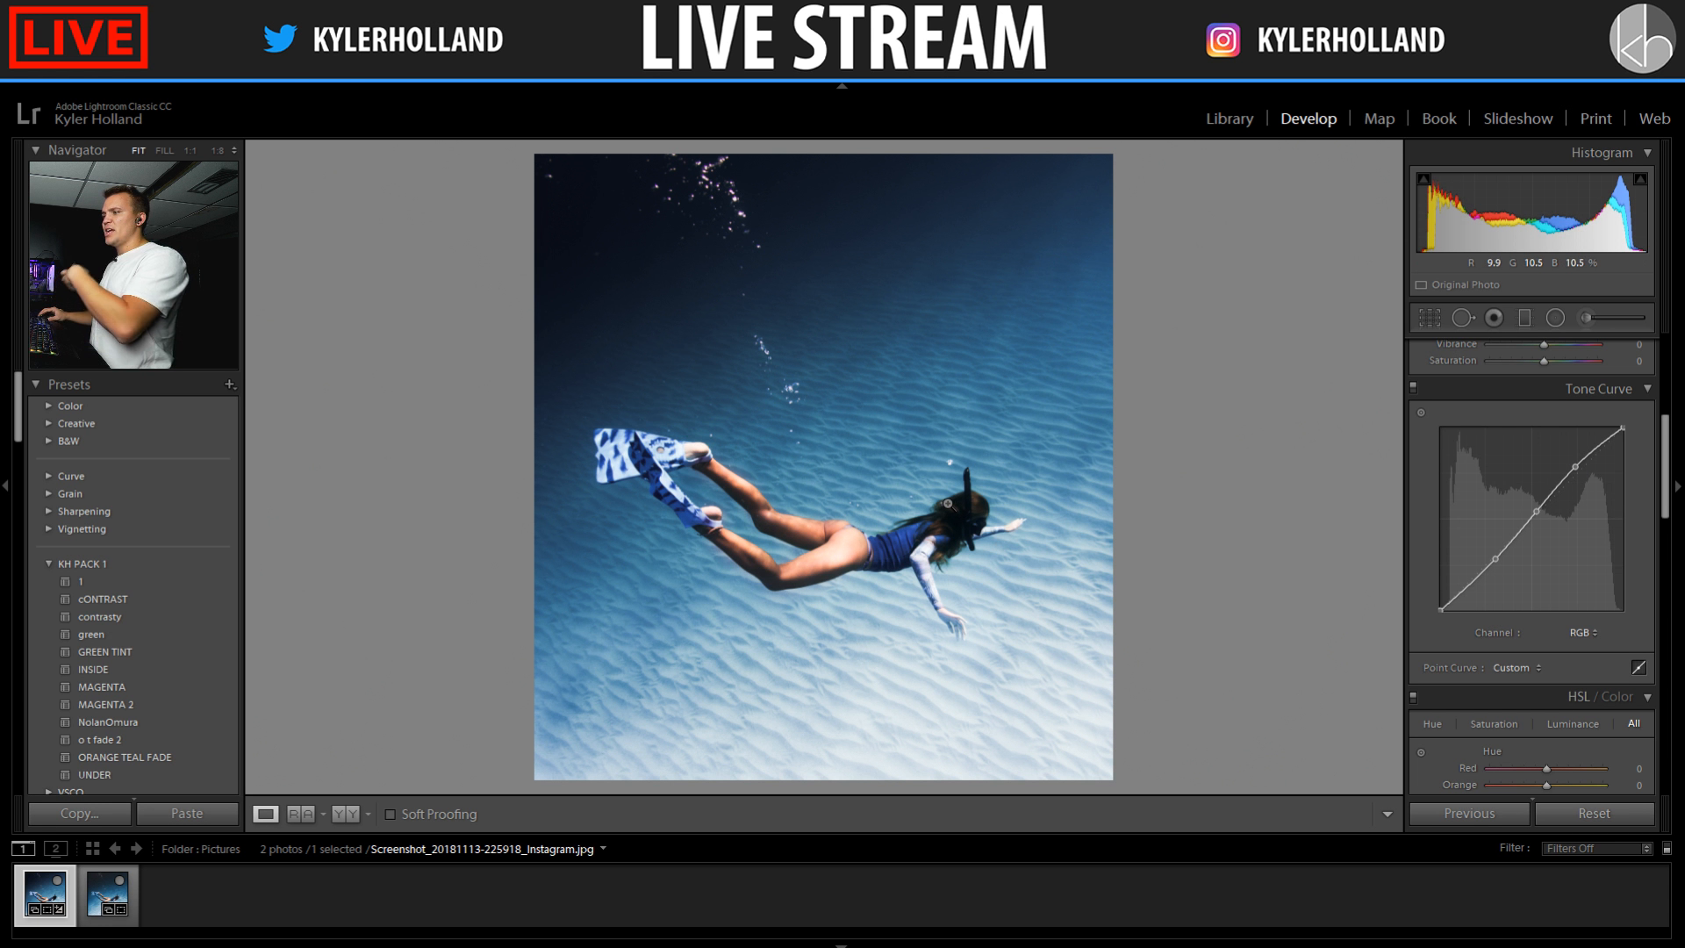
# Reduce the photo's Vibrance to -5 and Saturation to -10
pyautogui.scroll(3, 1425, 445)
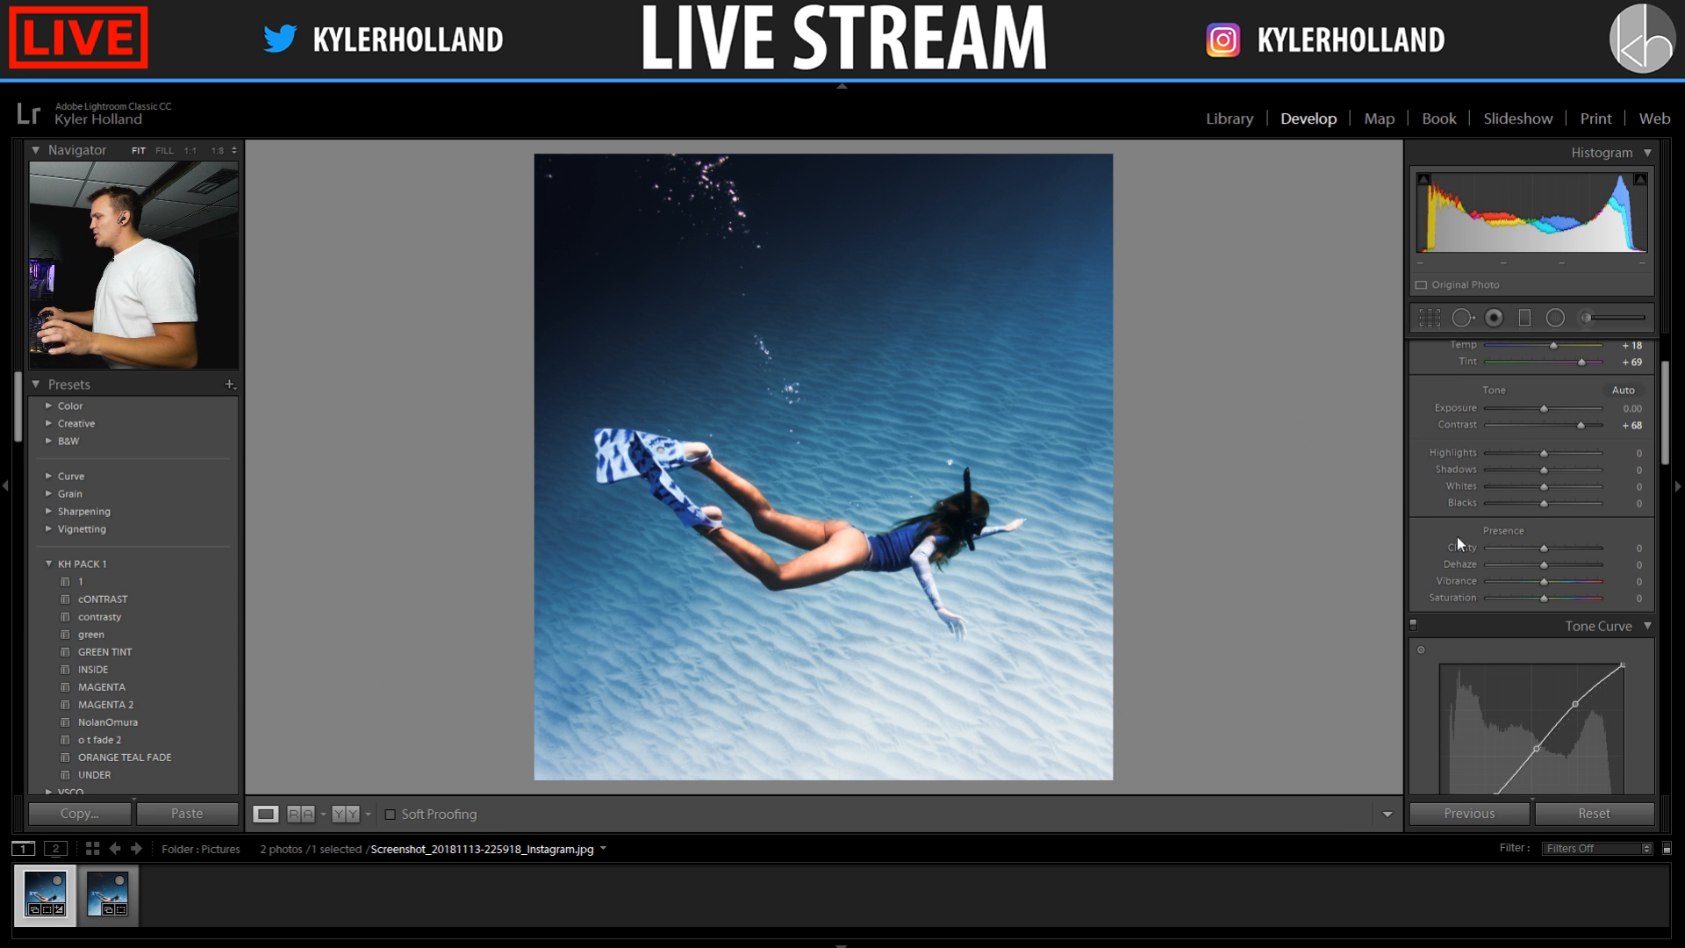
pyautogui.moveTo(1541, 581); pyautogui.dragTo(1538, 597)
# Use targeted HSL adjustments on the water to set Hue to Aqua -1 and Blue -4, and Saturation to Aqua +3 and Blue +25
pyautogui.scroll(-8, 1447, 584)
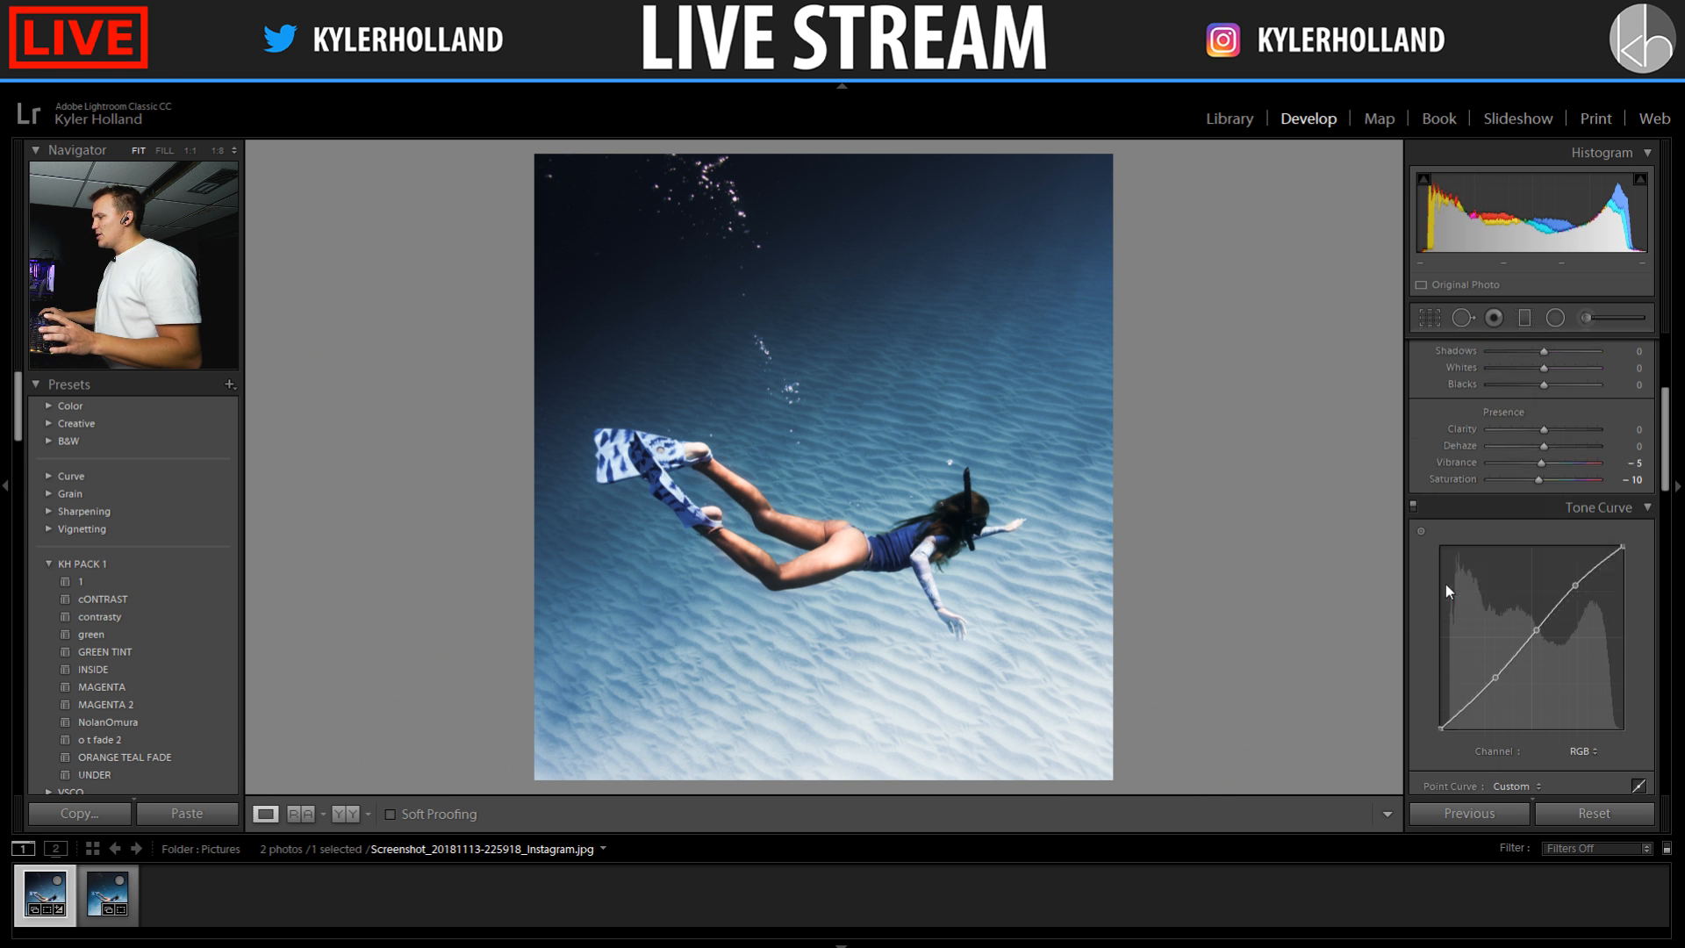
pyautogui.click(1419, 397)
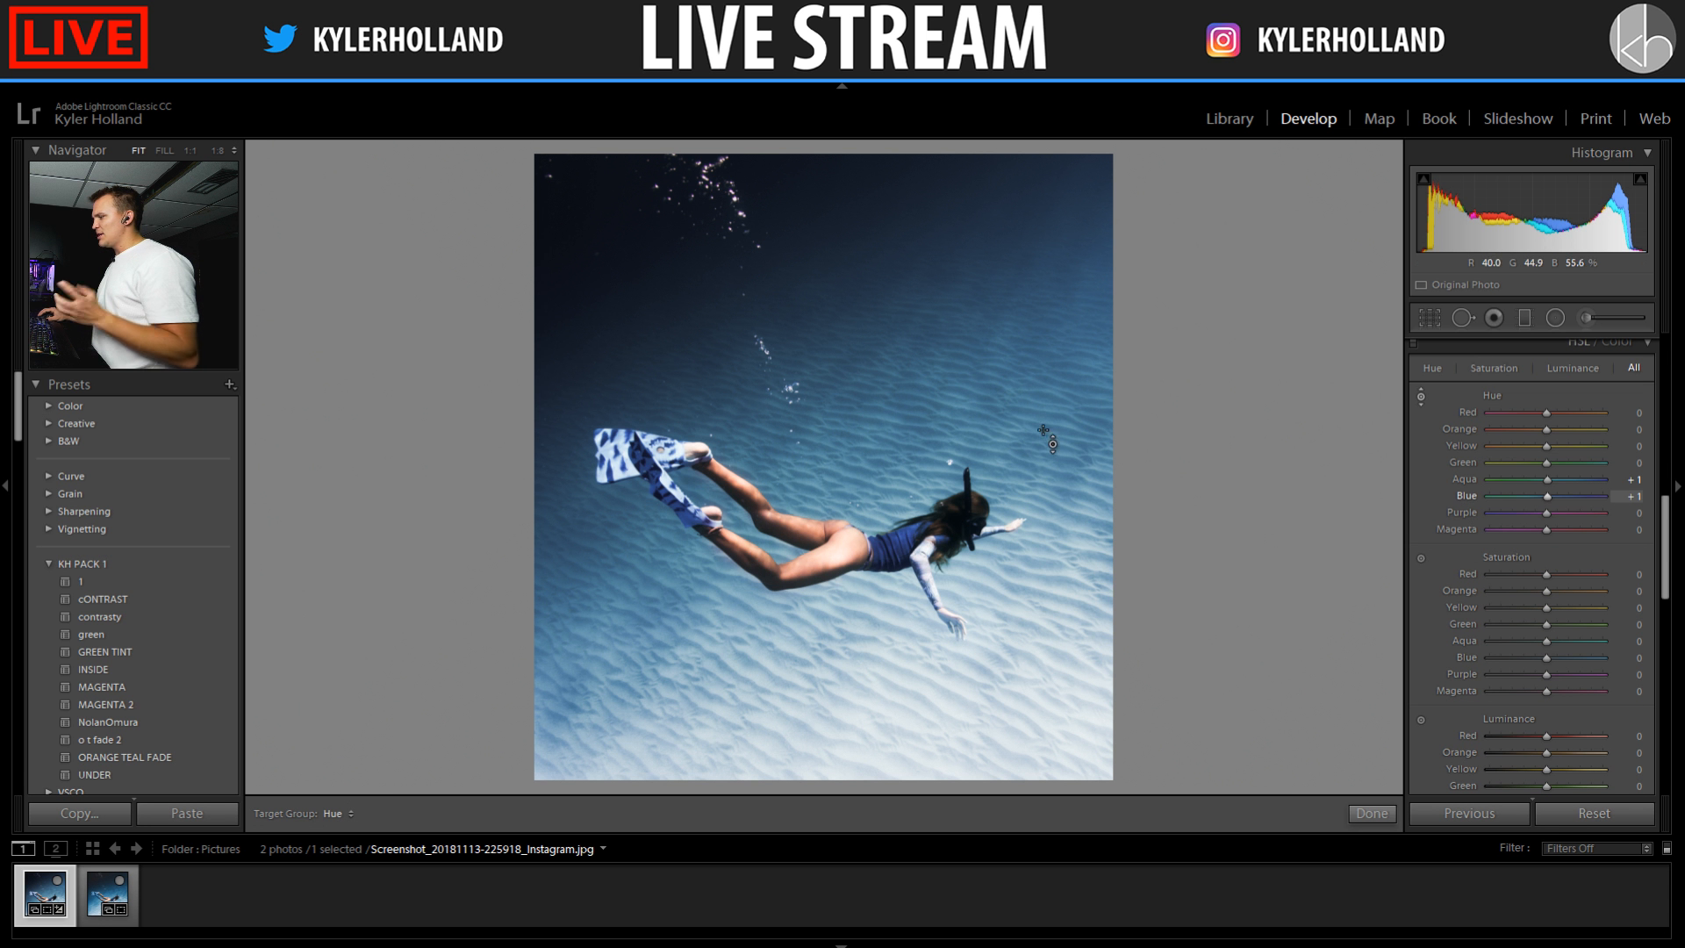
pyautogui.moveTo(1047, 437)
pyautogui.mouseDown()
pyautogui.moveTo(1046, 420)
pyautogui.moveTo(1047, 443)
pyautogui.mouseUp()
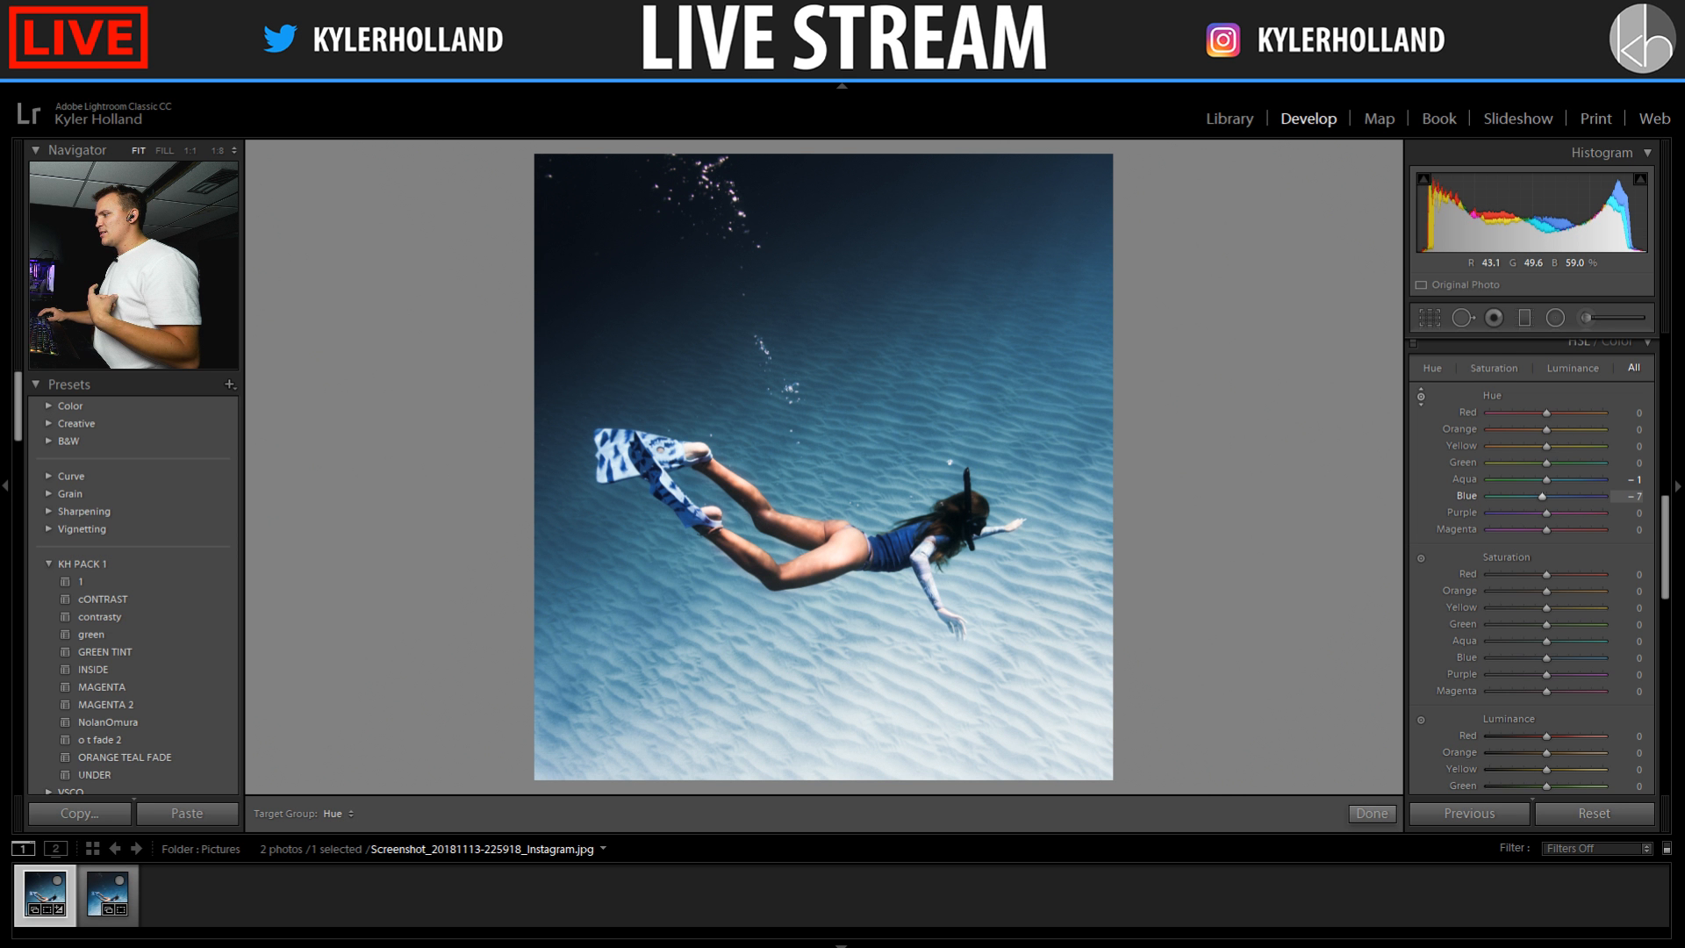
pyautogui.click(1421, 558)
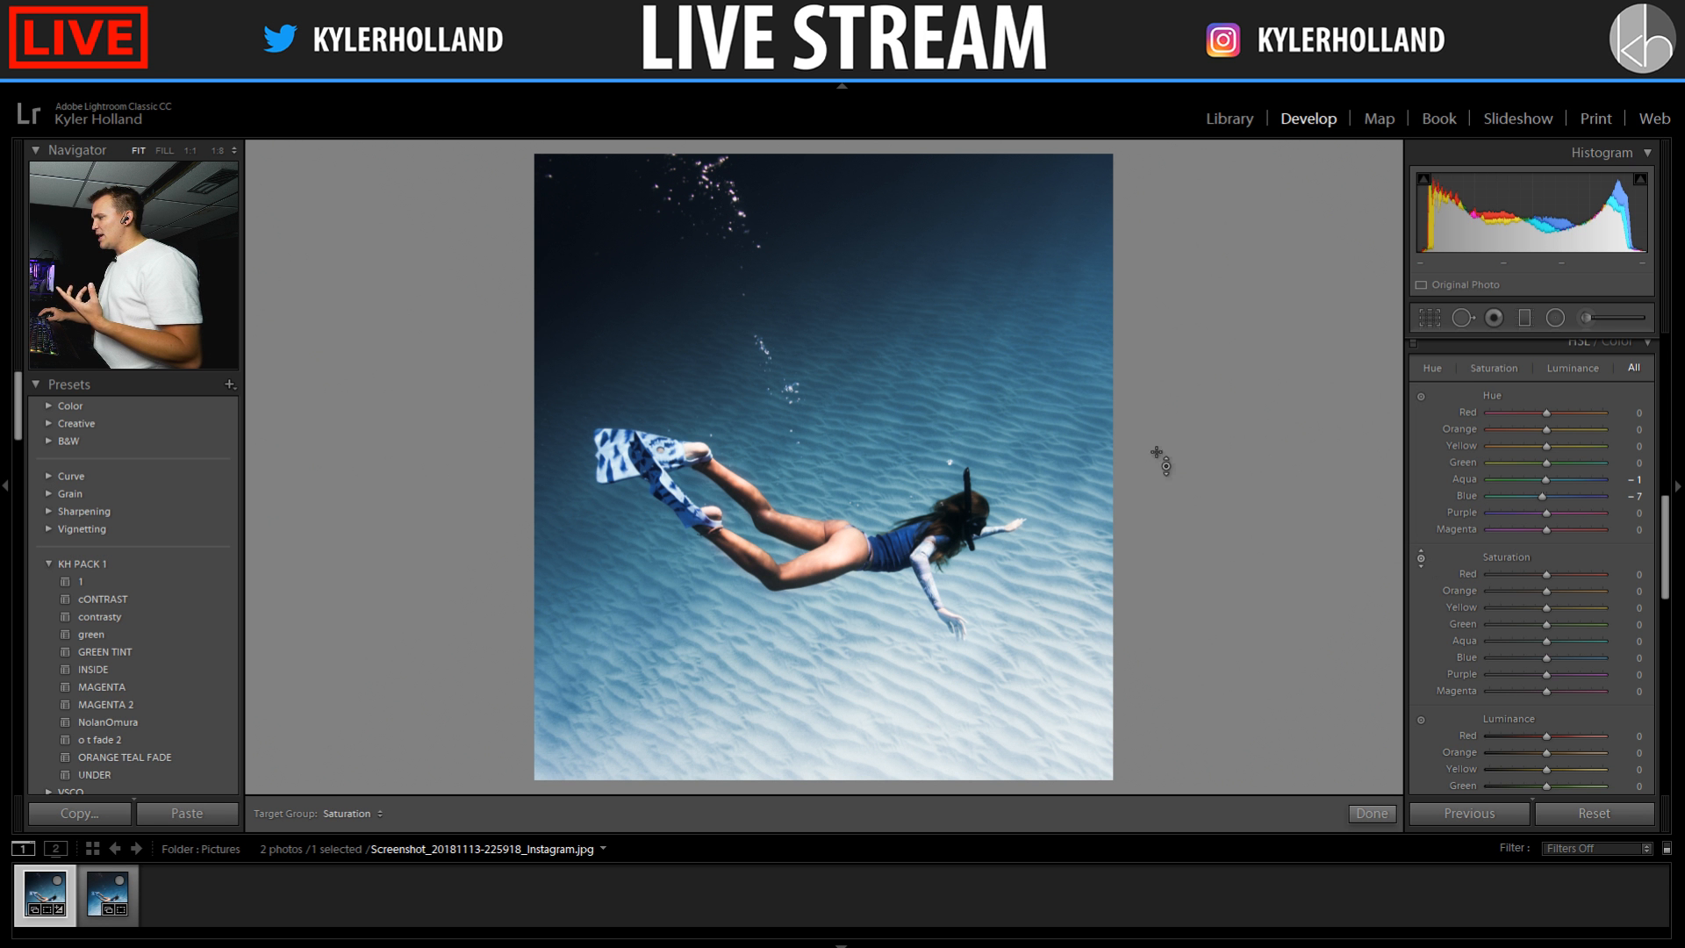
pyautogui.moveTo(1048, 439); pyautogui.dragTo(1048, 412)
pyautogui.click(1418, 397)
pyautogui.moveTo(878, 462); pyautogui.dragTo(878, 461)
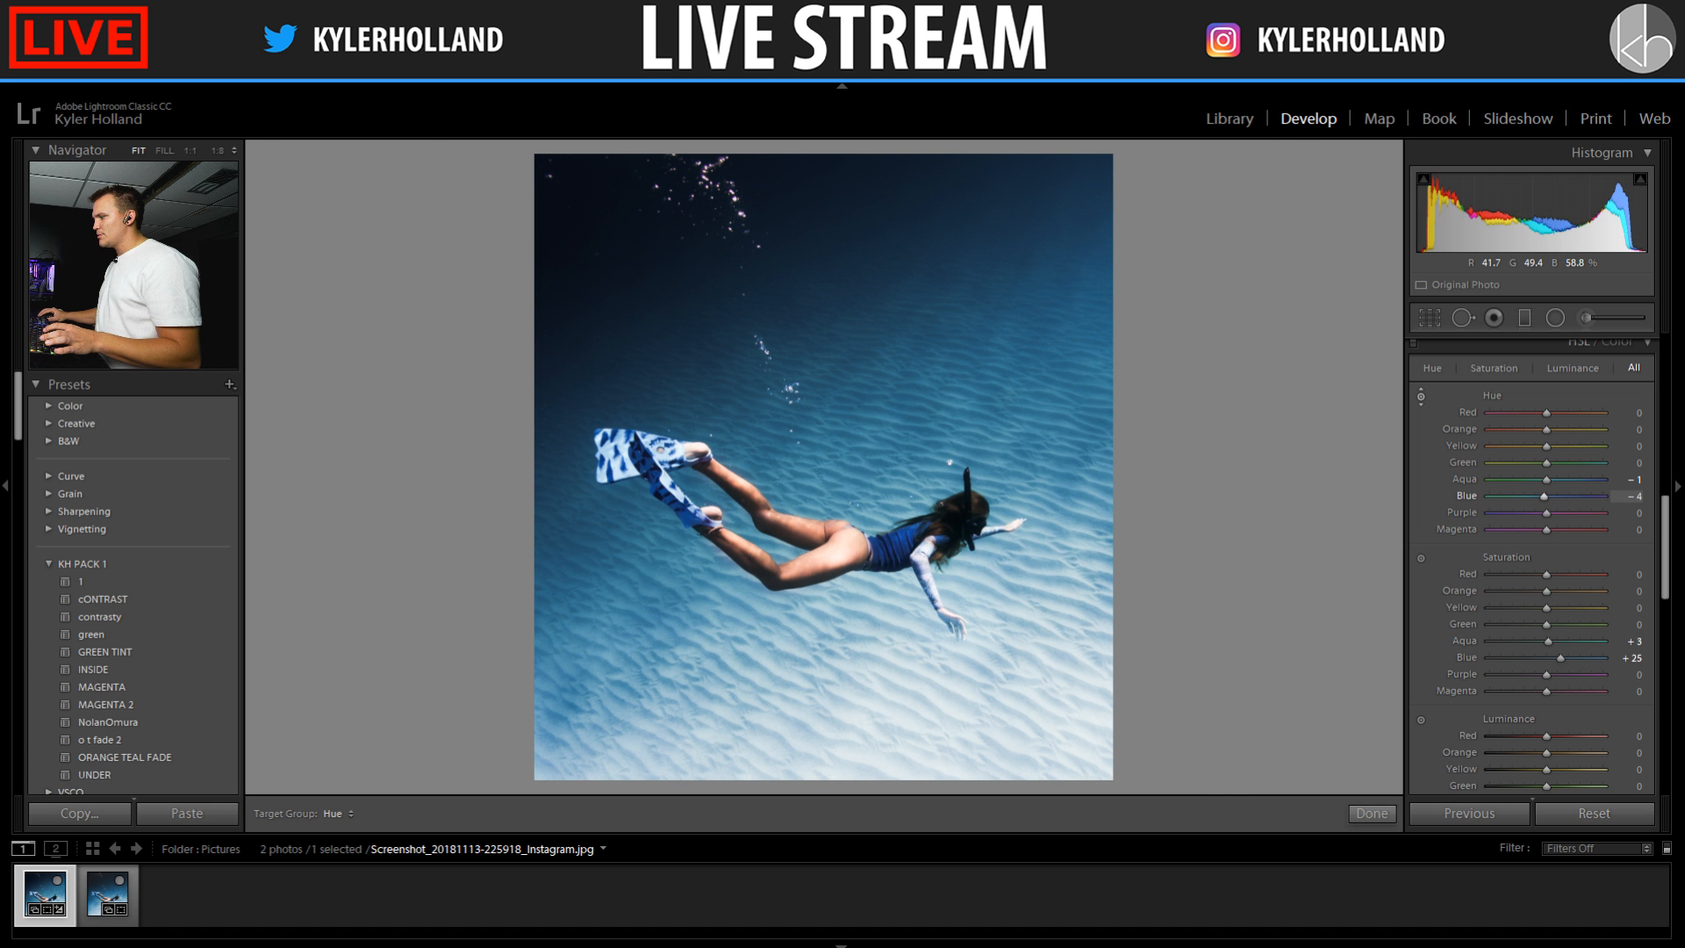